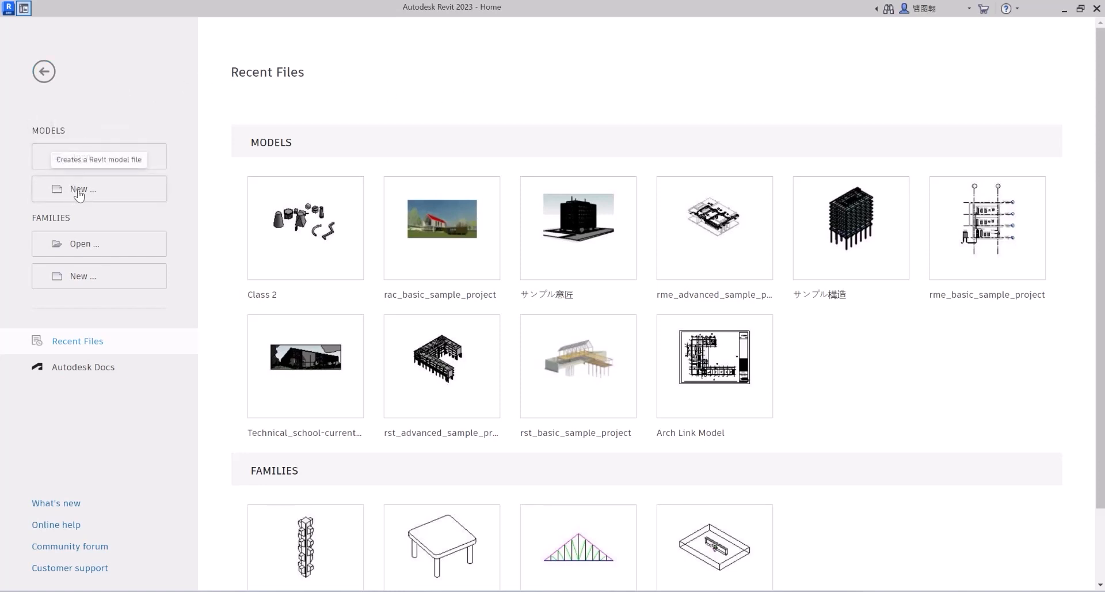
Step: Create a new project from the Architectural Template
left_click(75, 191)
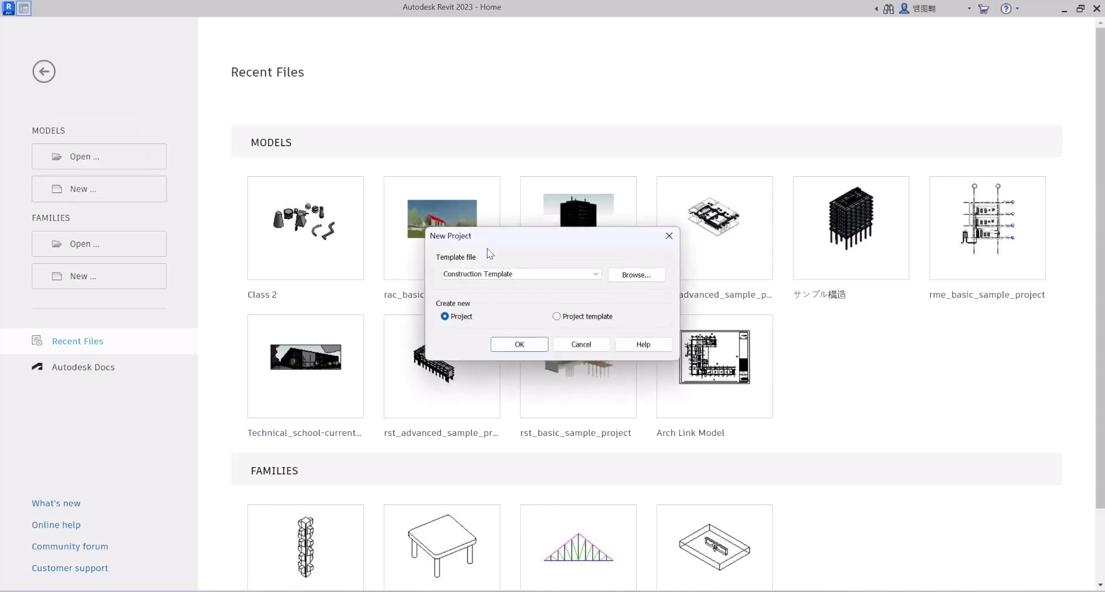
left_click(489, 274)
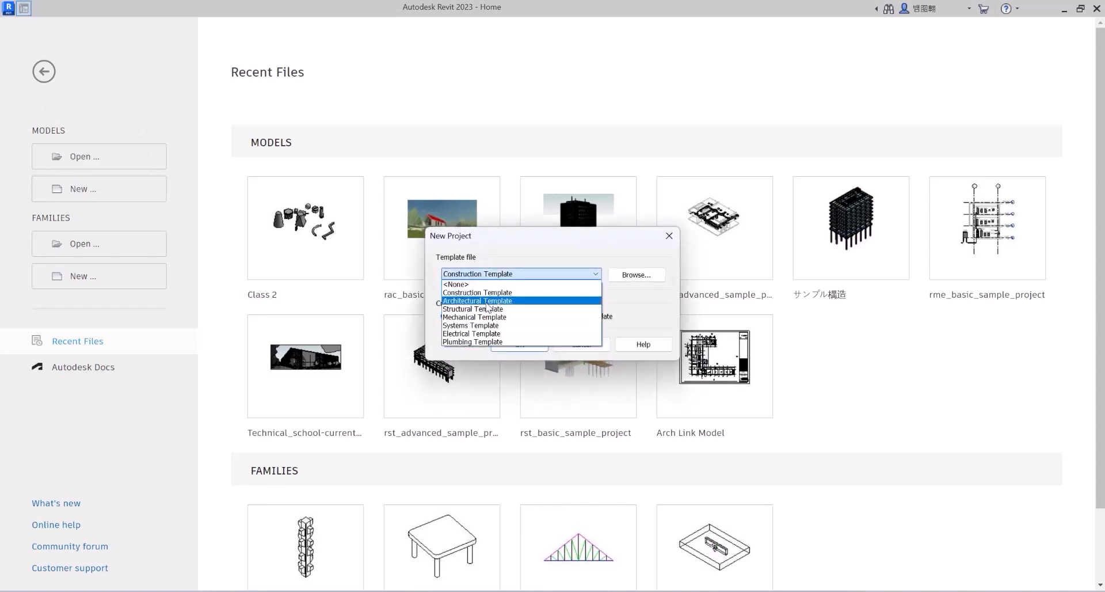
left_click(487, 302)
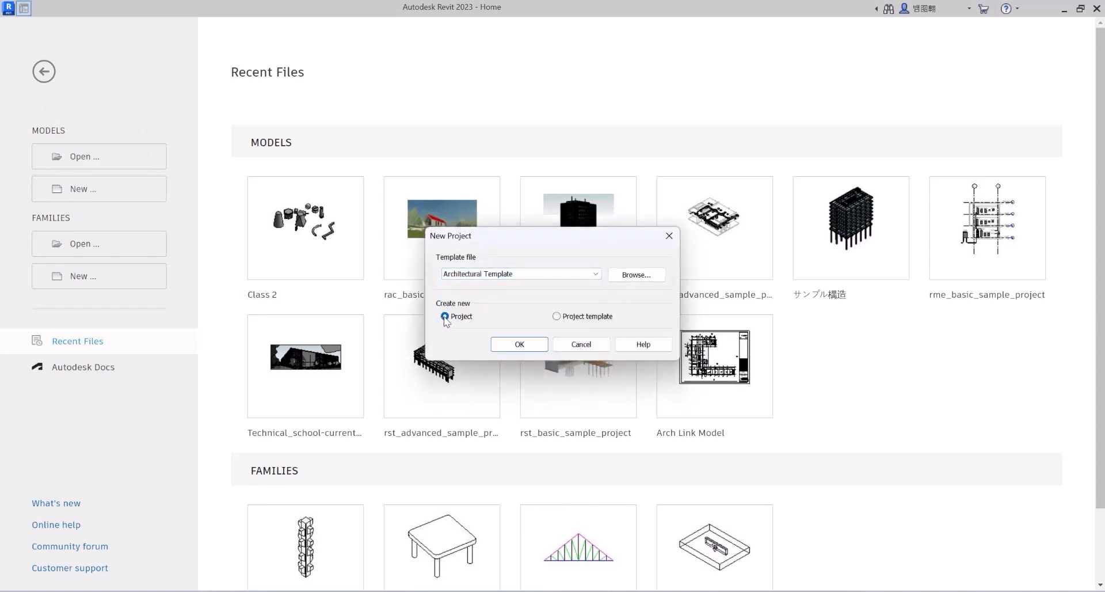
left_click(530, 343)
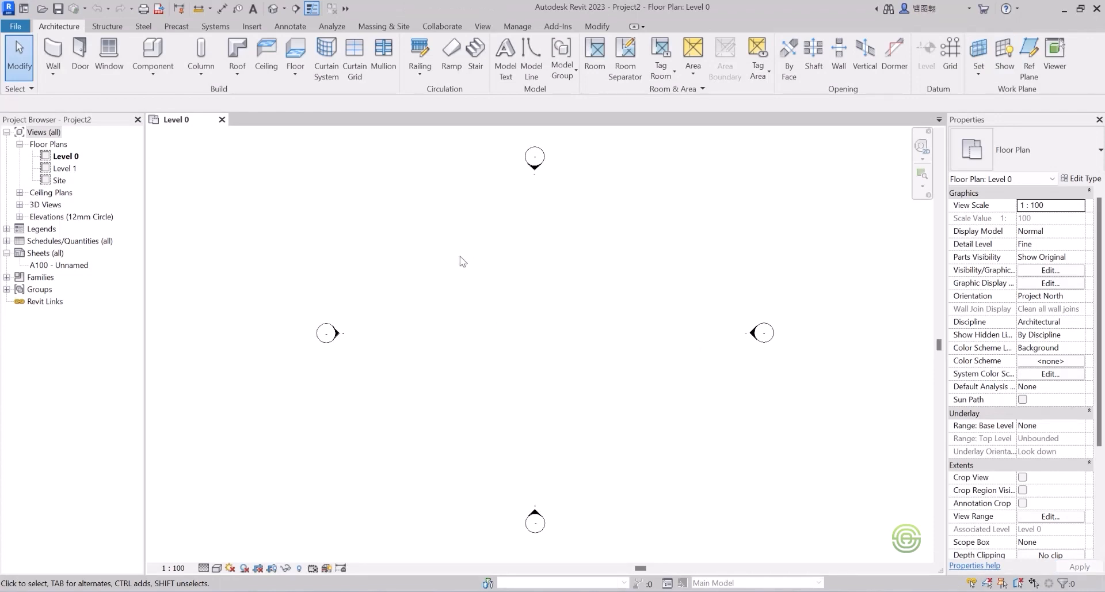
Step: Show the default 3D view with Level 0 and Level 1, orbiting it slightly
left_click(273, 10)
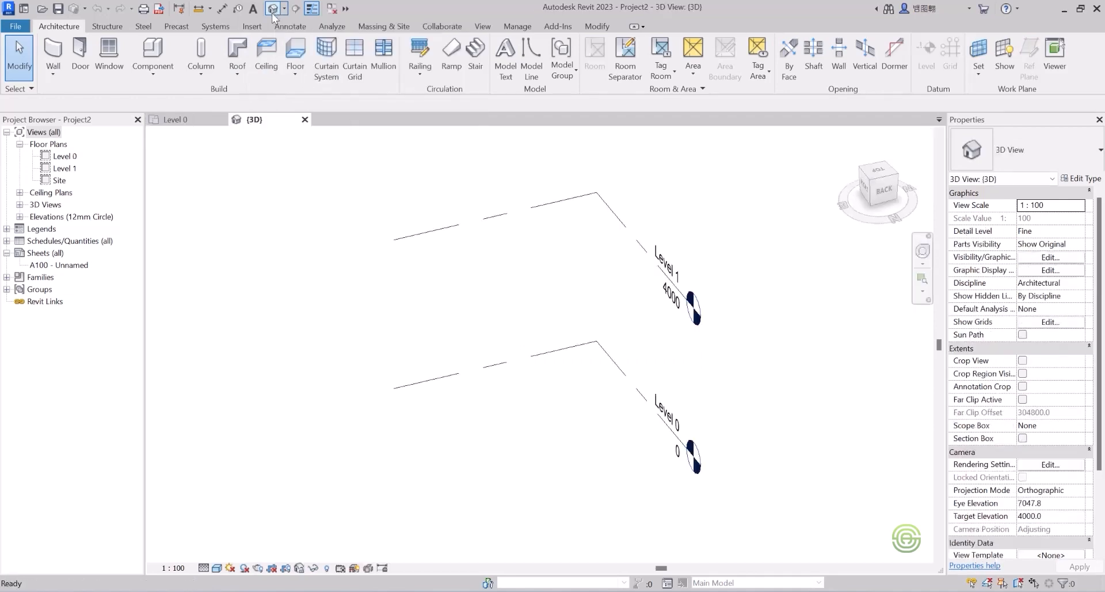
scroll(514, 401, "down", 2)
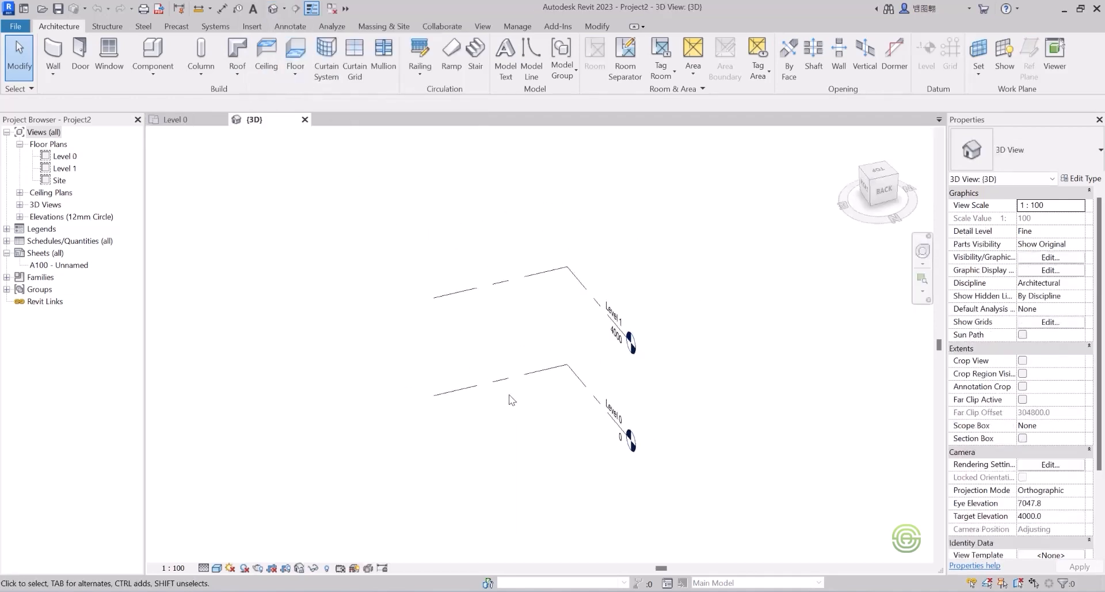
middle_click_drag(512, 399, 536, 423, "shift")
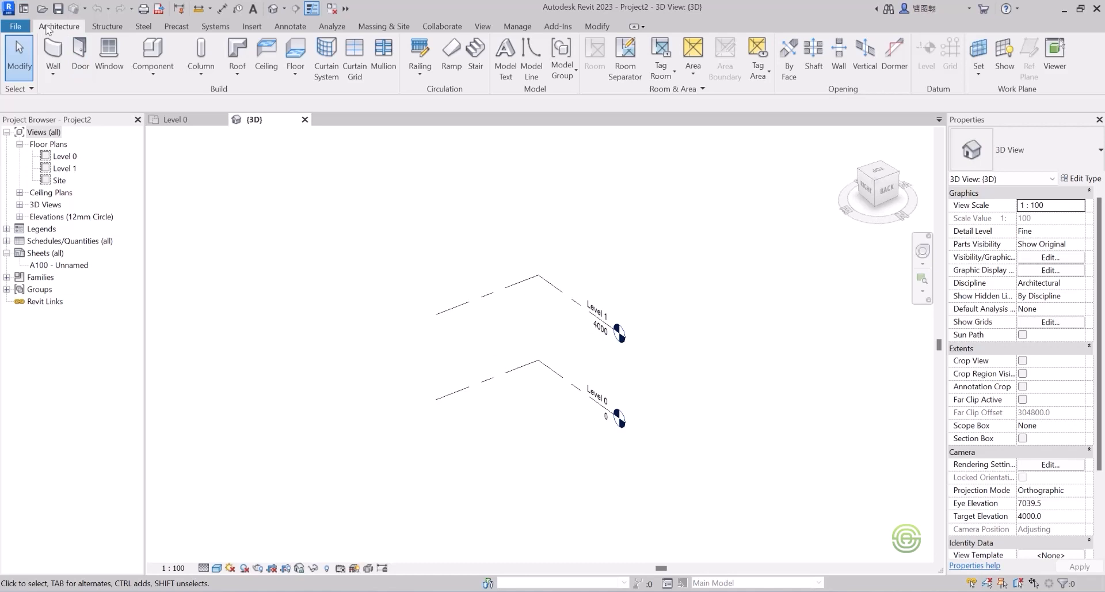
Step: Start a Model In-Place family in the Generic Models category named Generic Models 1
left_click(151, 69)
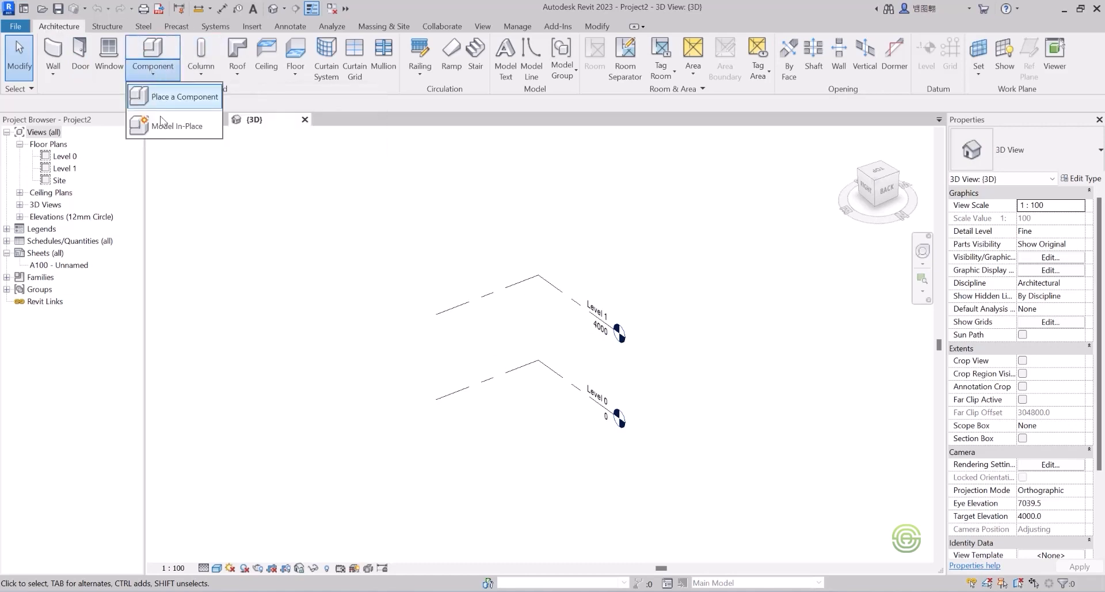
left_click(177, 130)
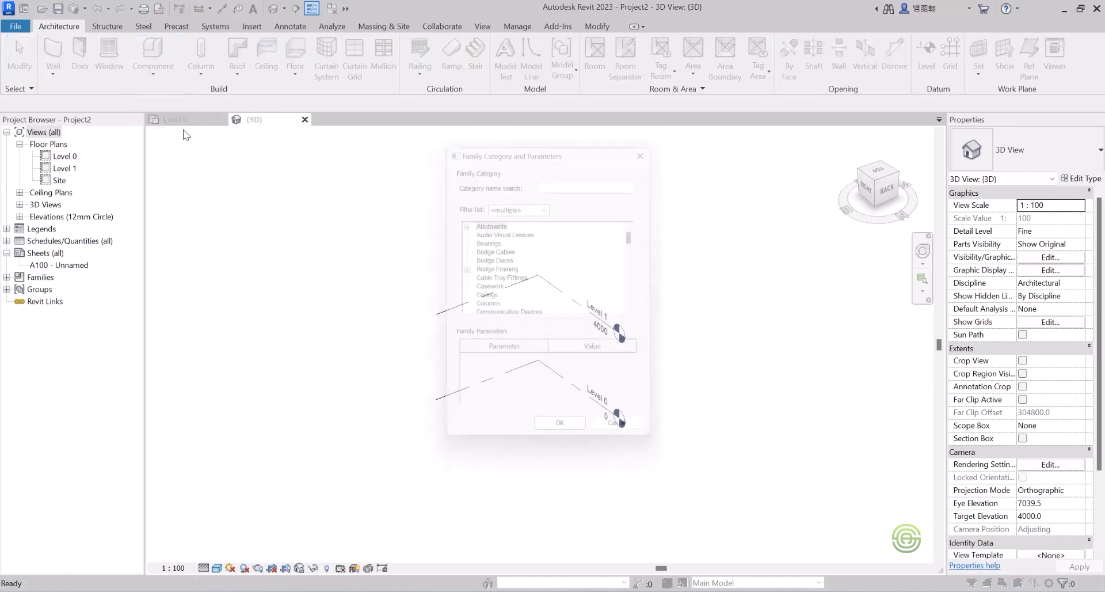
left_click_drag(643, 238, 642, 265)
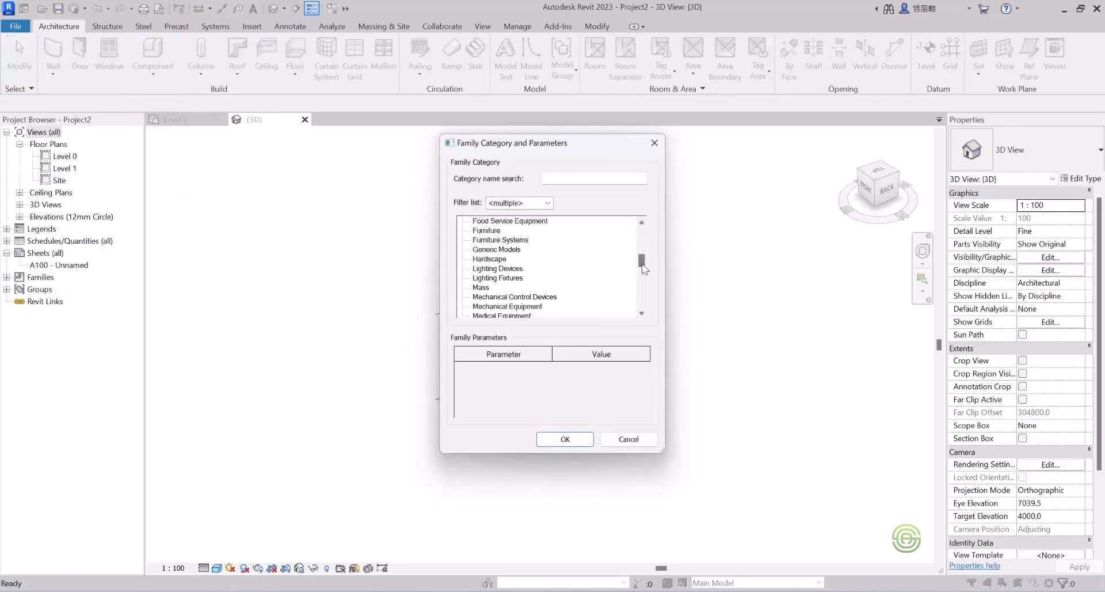
left_click(506, 251)
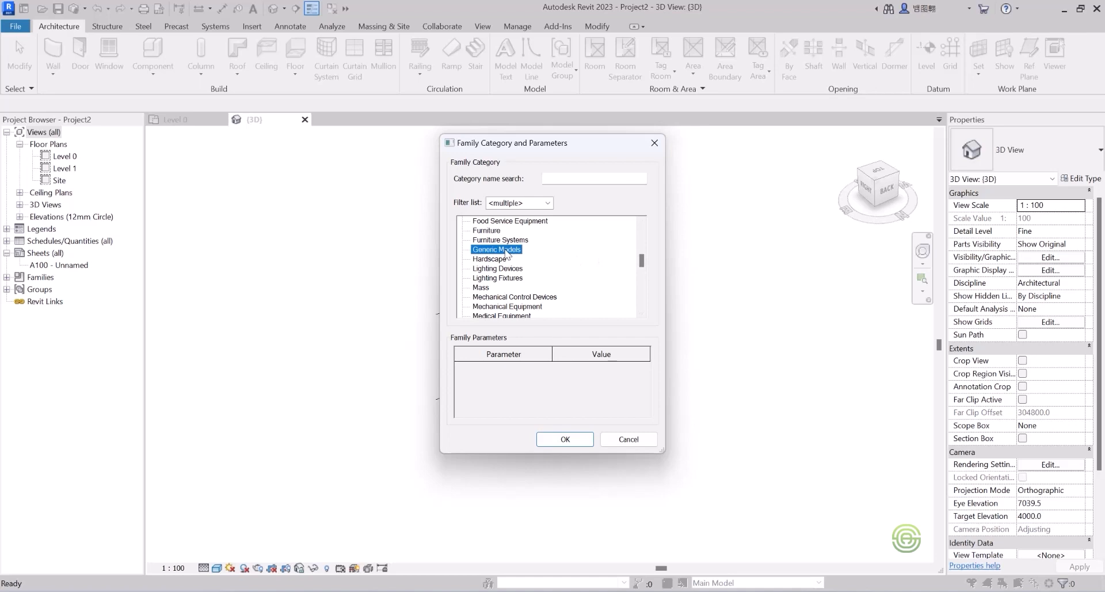
left_click(565, 439)
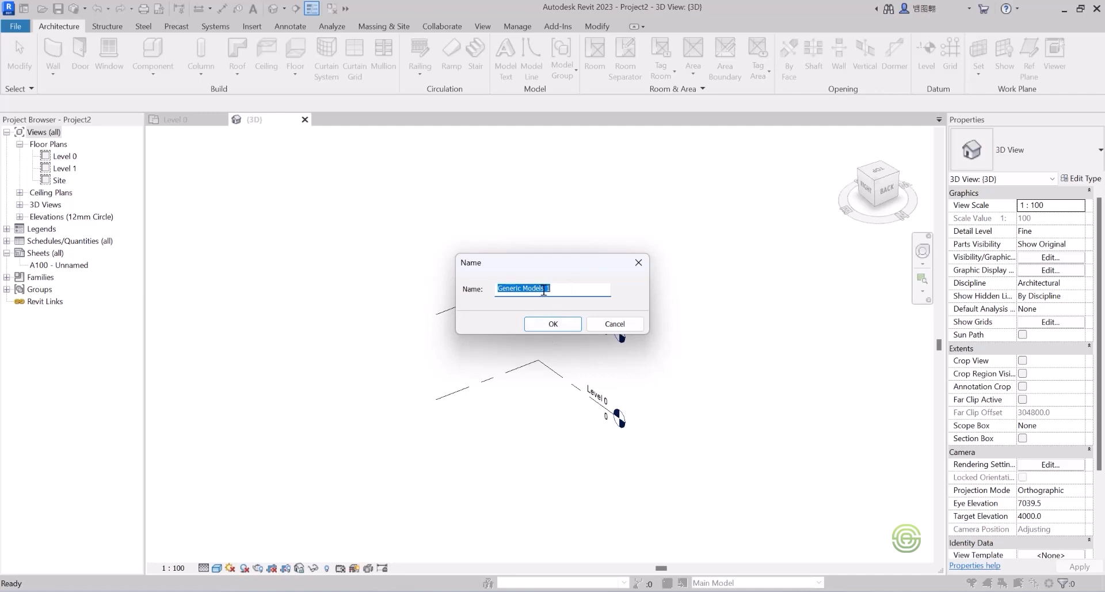
left_click(553, 323)
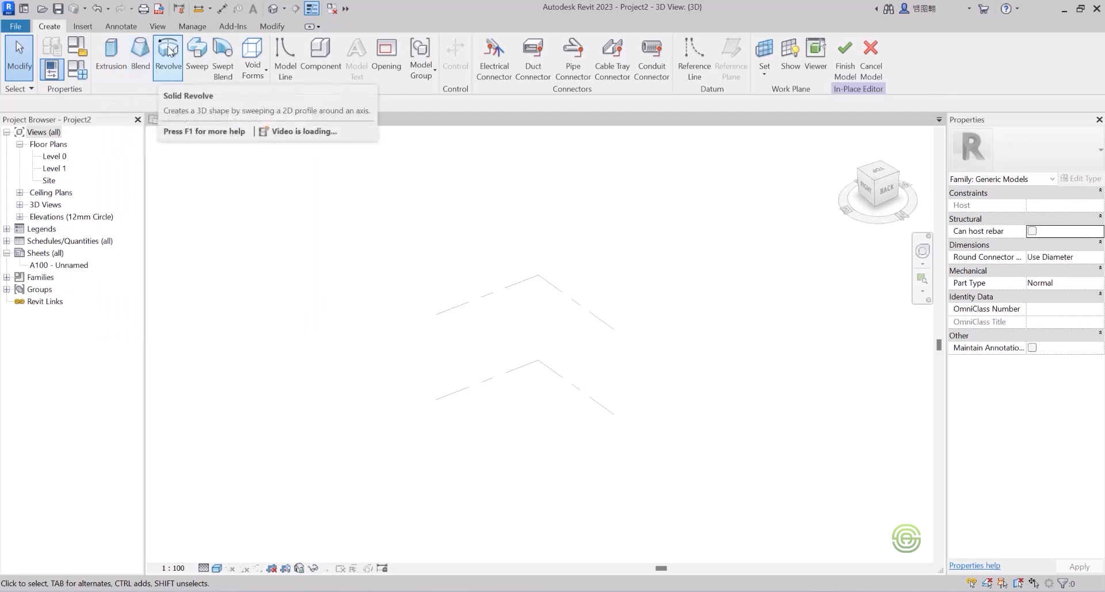
Step: Start a new solid Sweep form in the in-place Generic Models editor
left_click(196, 52)
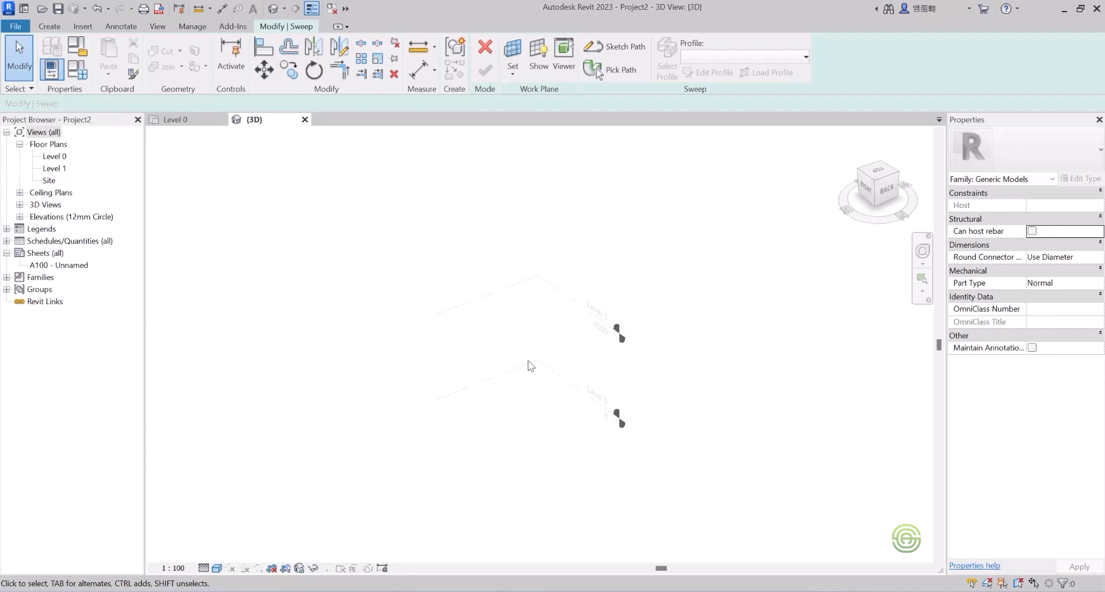
scroll(498, 259, "down", 2)
scroll(566, 332, "up", 1)
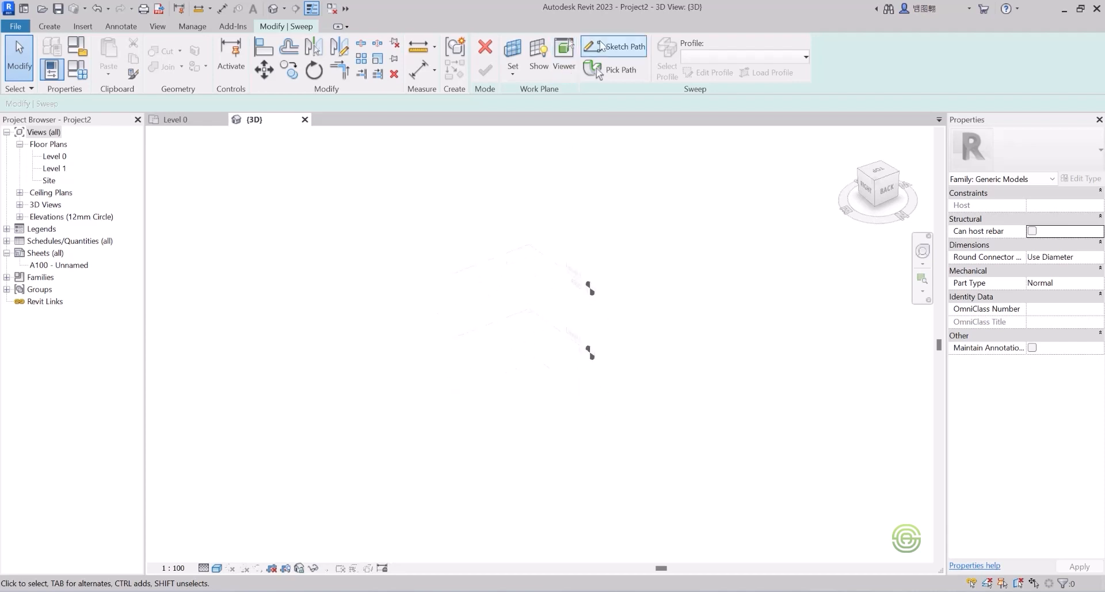
Step: Sketch a Start-End-Radius arc as the sweep path on Level 0 and finish the path
left_click(598, 47)
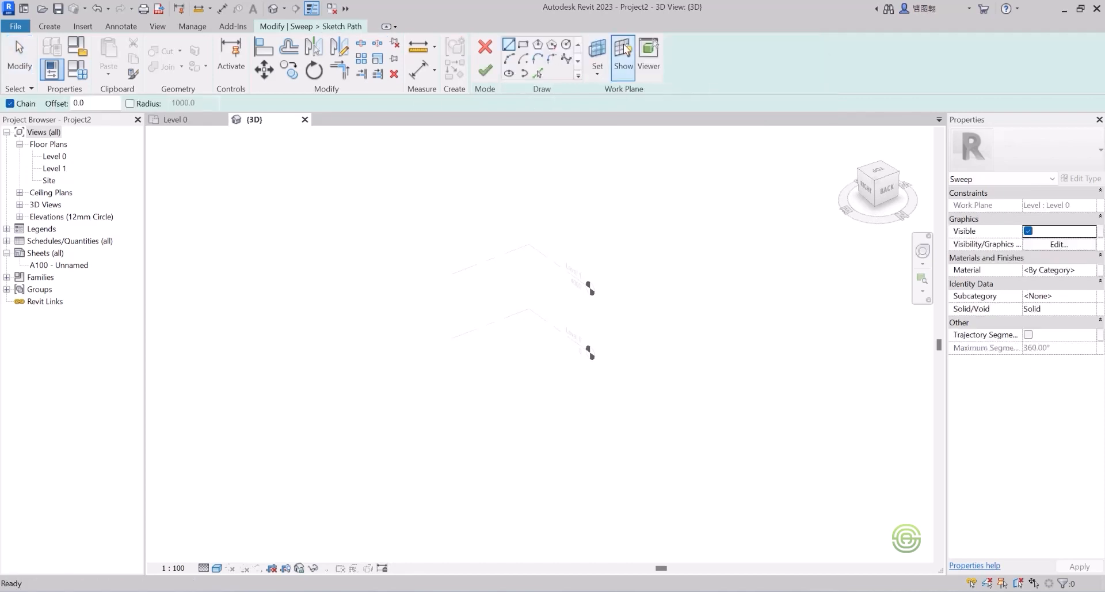
left_click(509, 58)
scroll(367, 264, "down", 2)
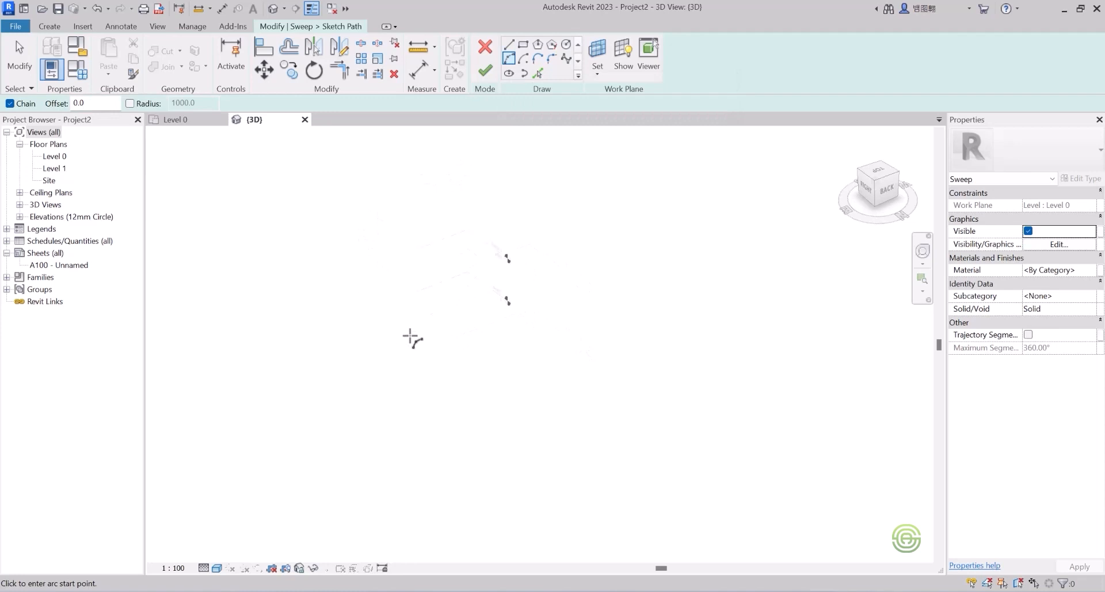
left_click(621, 51)
scroll(425, 322, "up", 1)
left_click(424, 320)
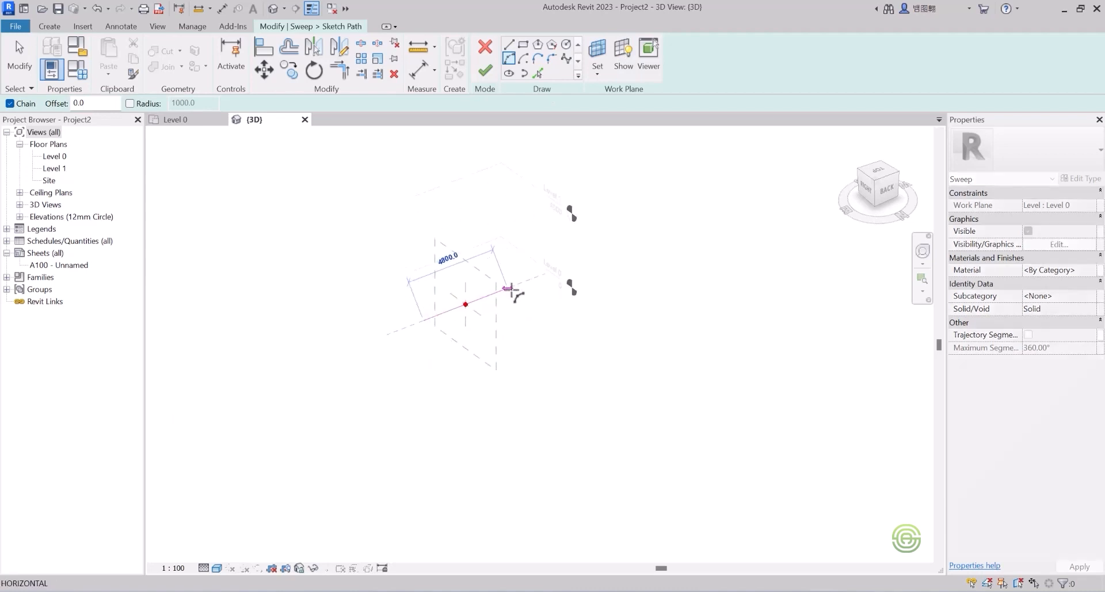
left_click(507, 289)
scroll(474, 288, "up", 1)
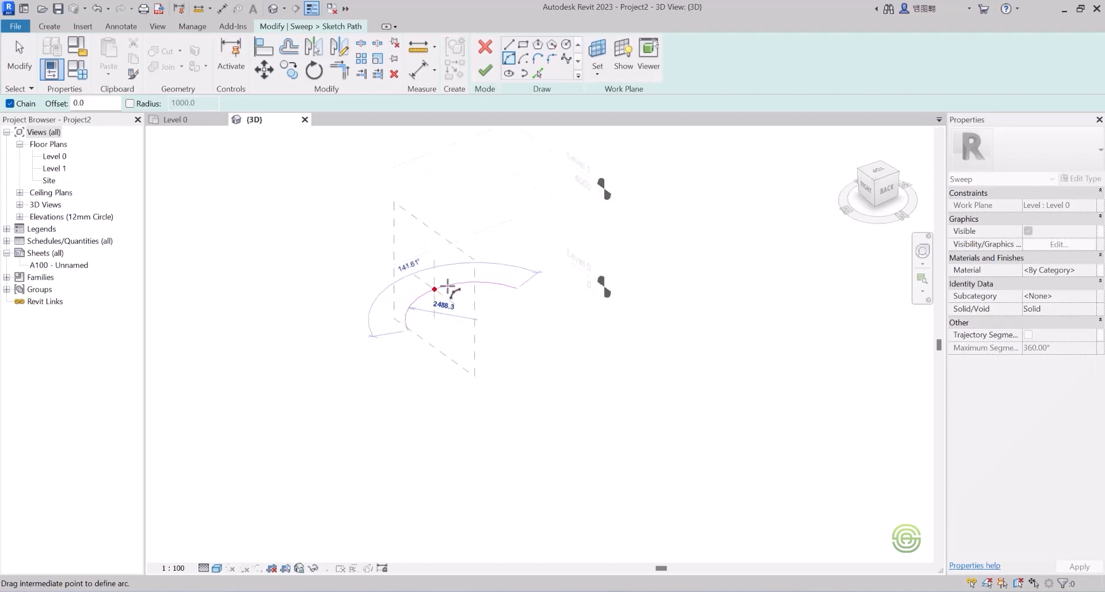
left_click(451, 283)
scroll(452, 285, "up", 2)
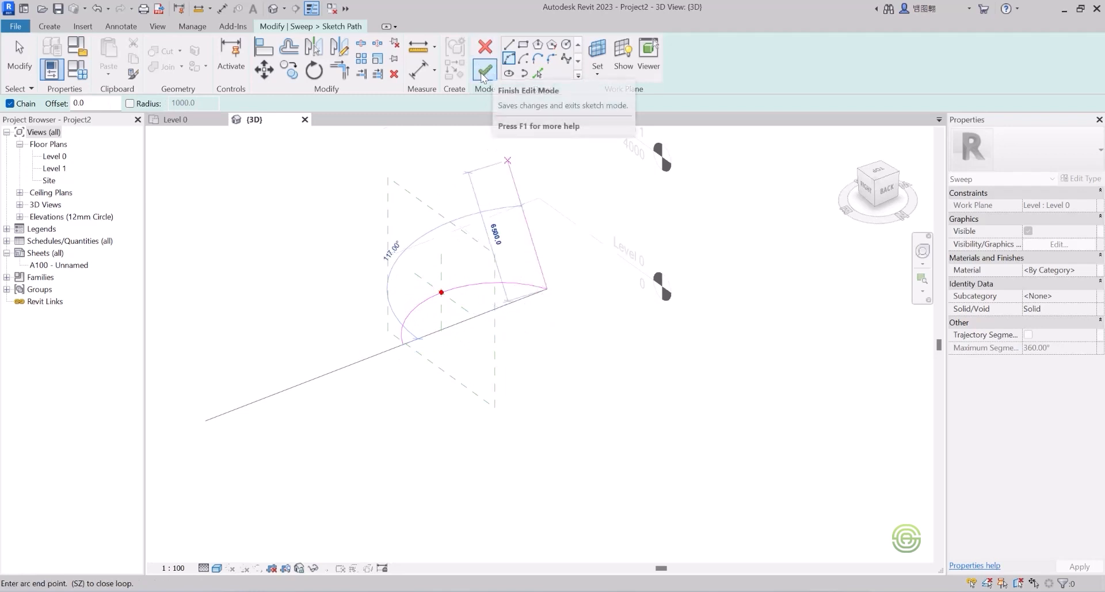
left_click(485, 72)
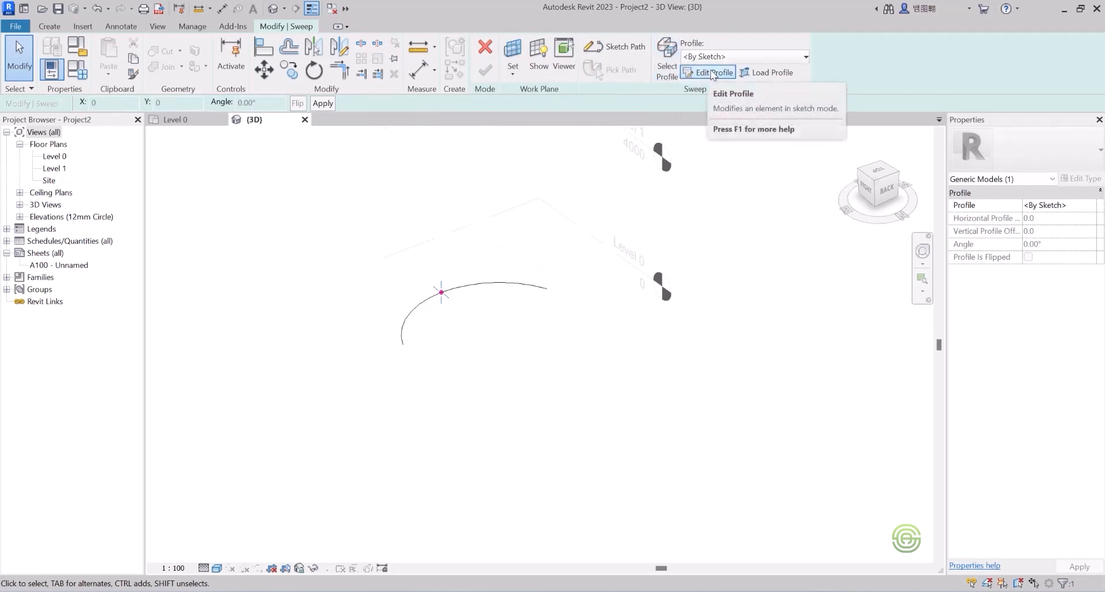
Step: Sketch a ring profile of two concentric circles with radii 260 and 200
left_click(713, 72)
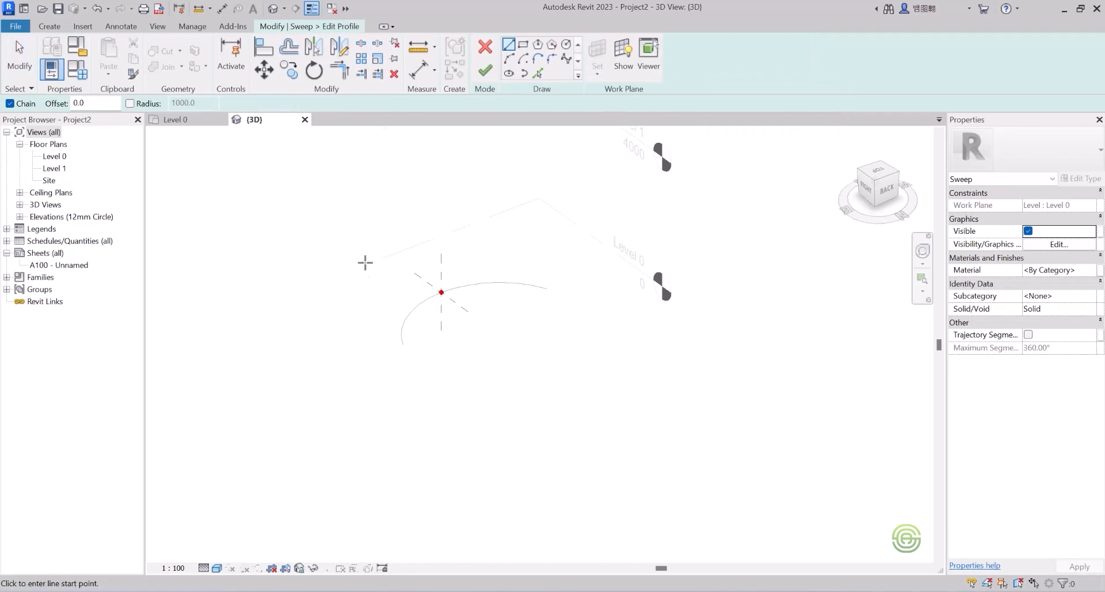
scroll(397, 294, "up", 5)
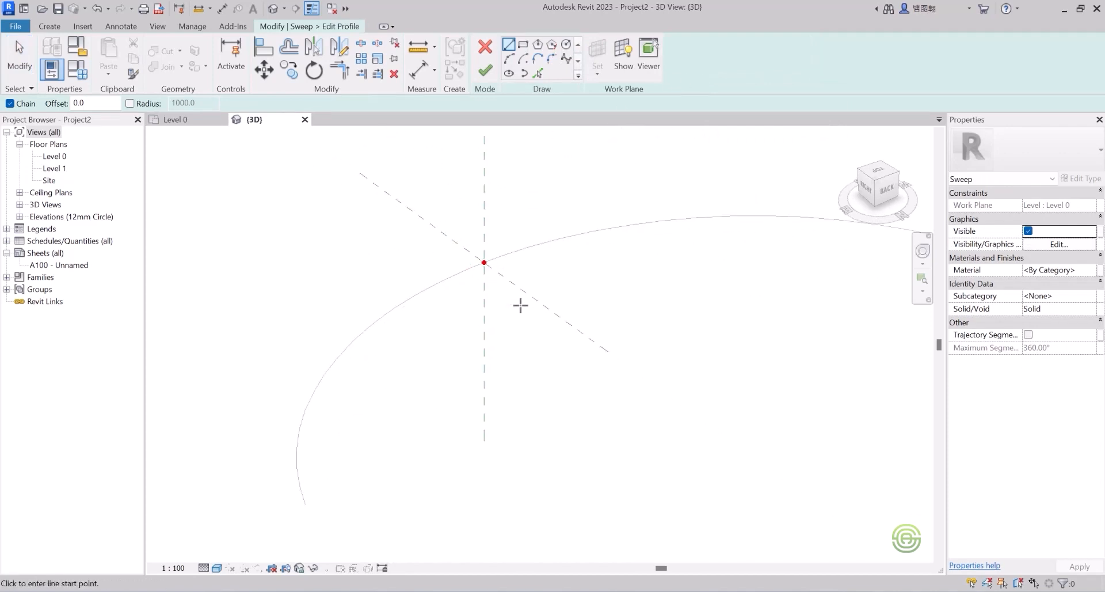
scroll(480, 254, "up", 3)
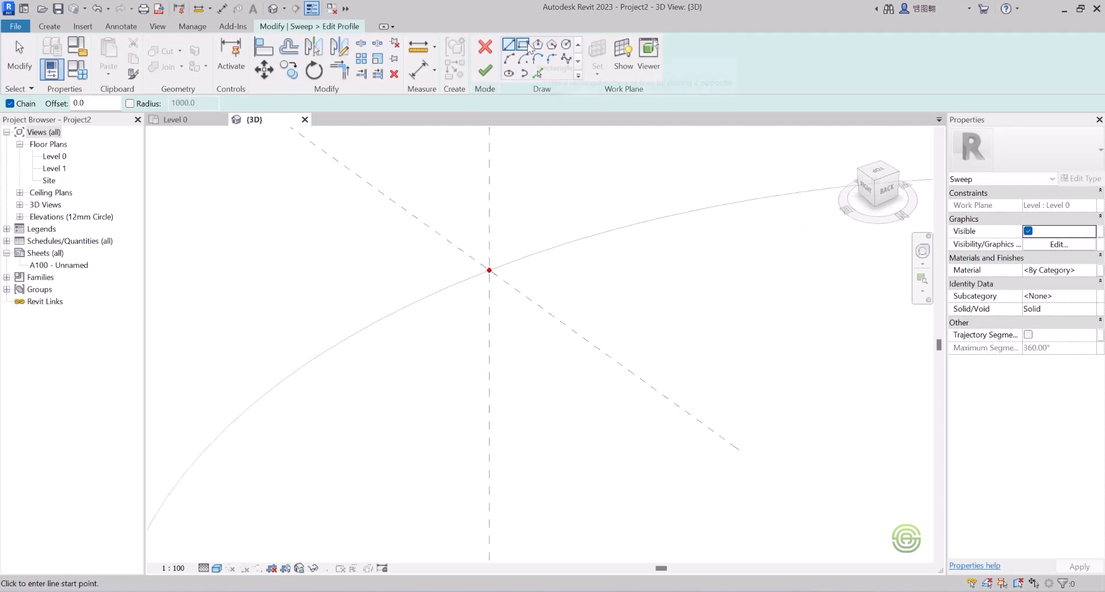
left_click(566, 45)
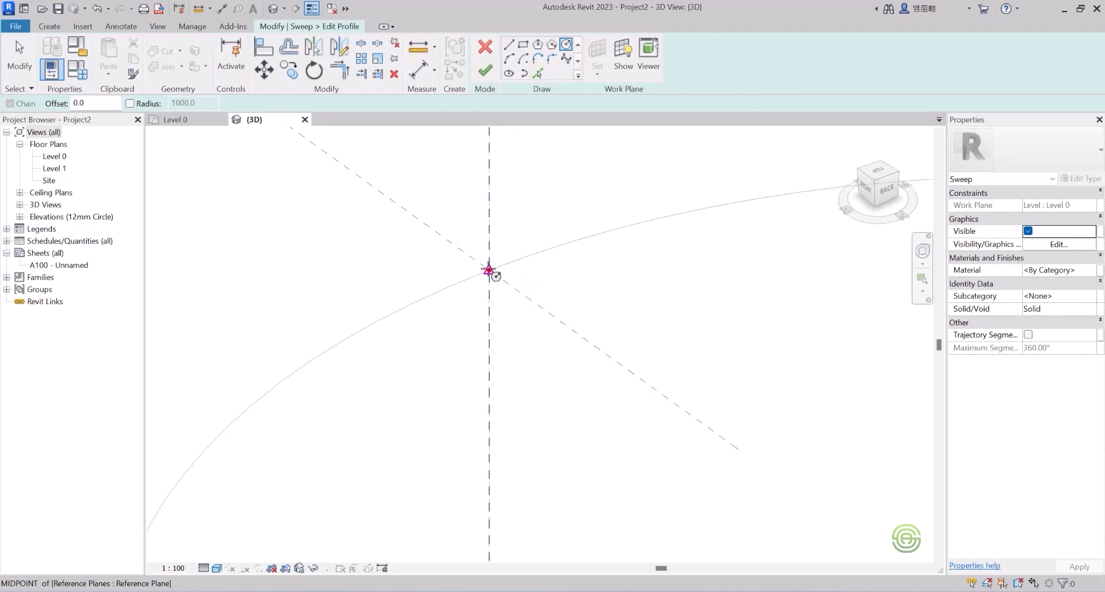
left_click(488, 269)
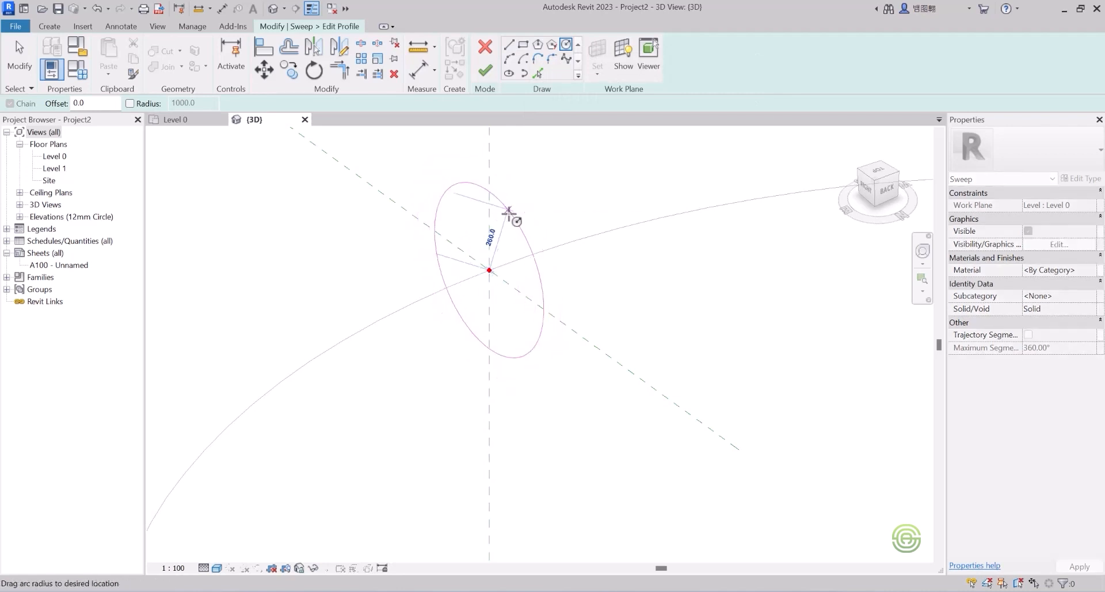
left_click(511, 213)
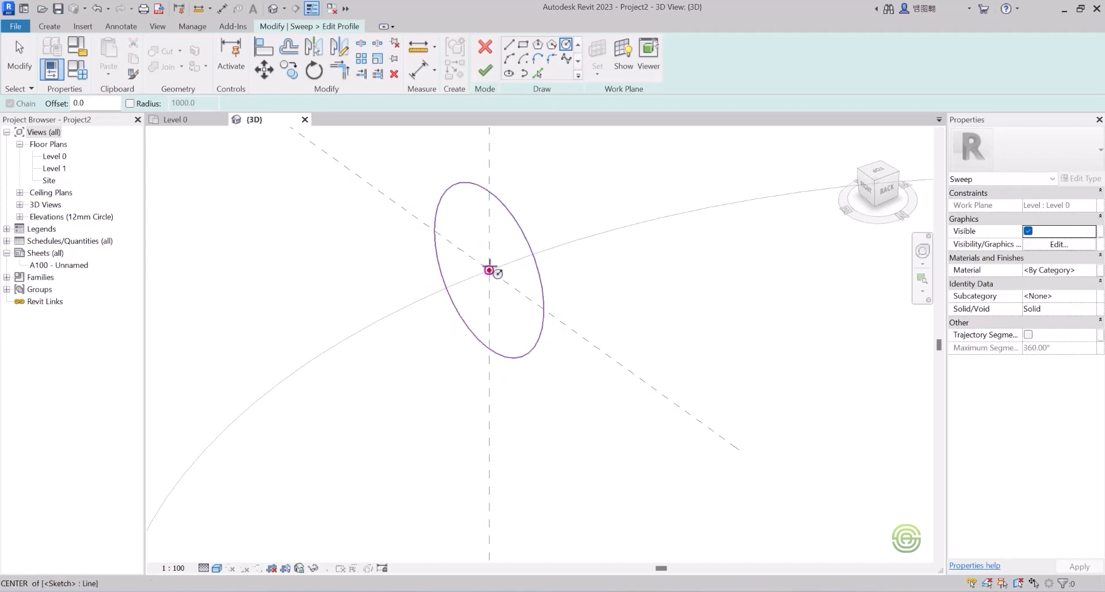
left_click(489, 269)
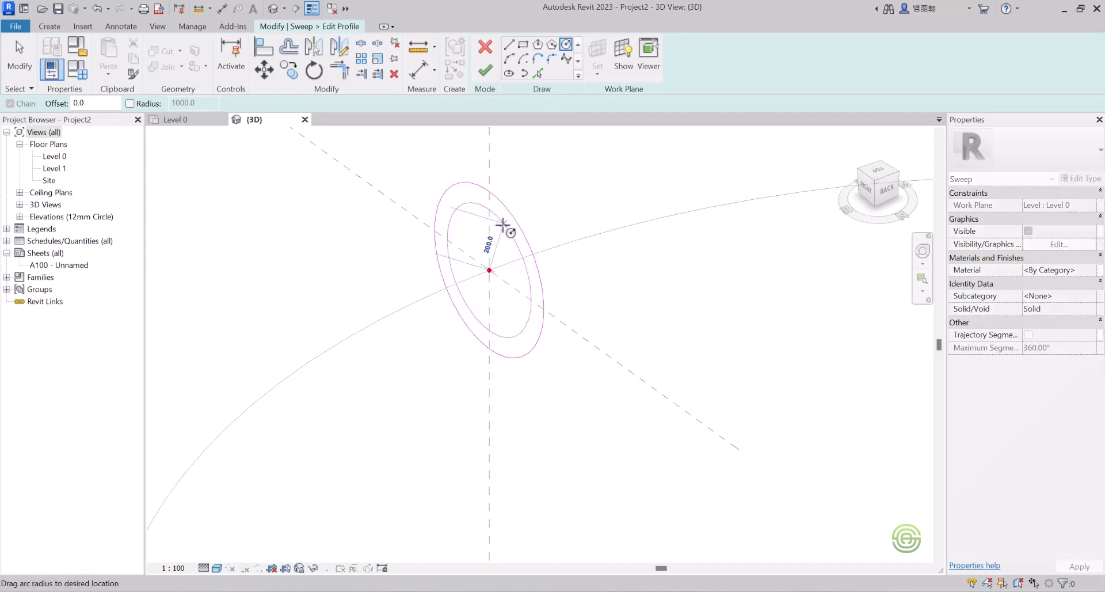
left_click(496, 223)
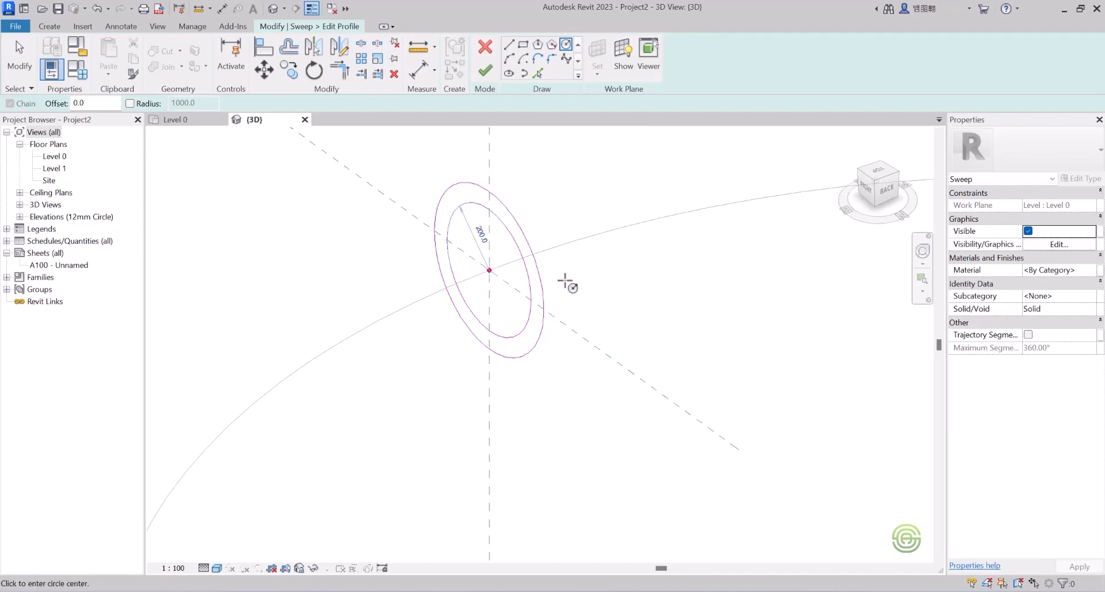
Step: Finish the profile and the sweep to create the hollow curved tube
scroll(567, 283, "down", 2)
scroll(547, 253, "up", 3)
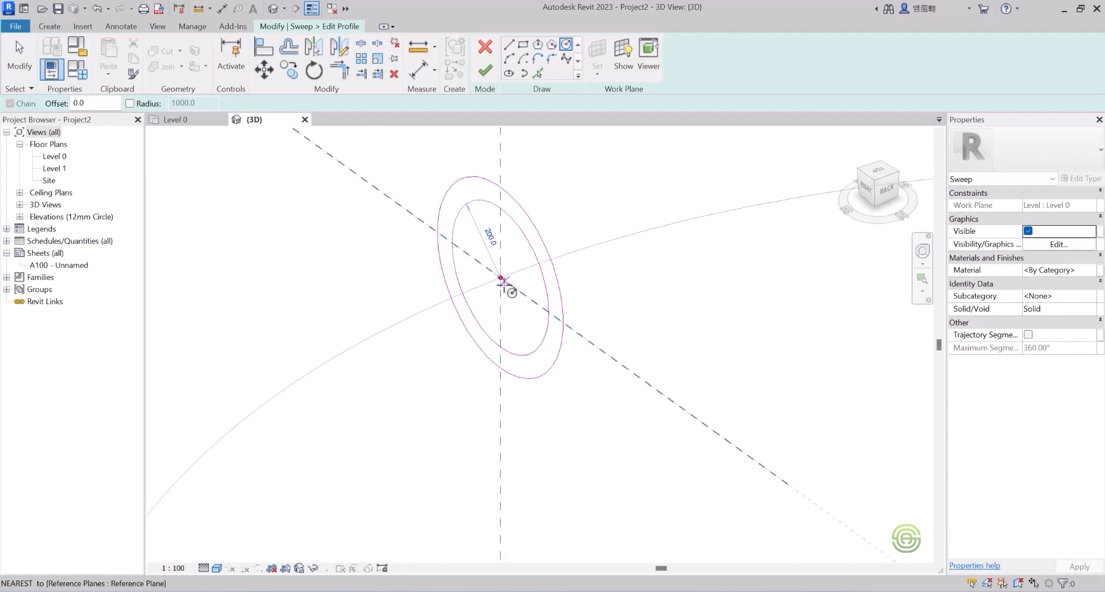
scroll(509, 228, "down", 5)
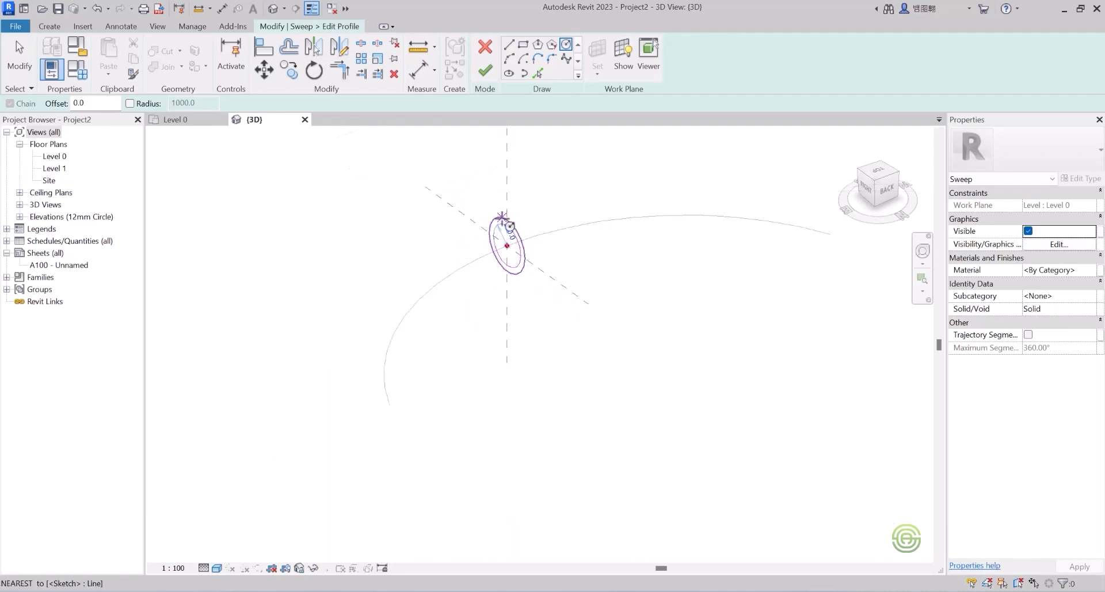
left_click(486, 71)
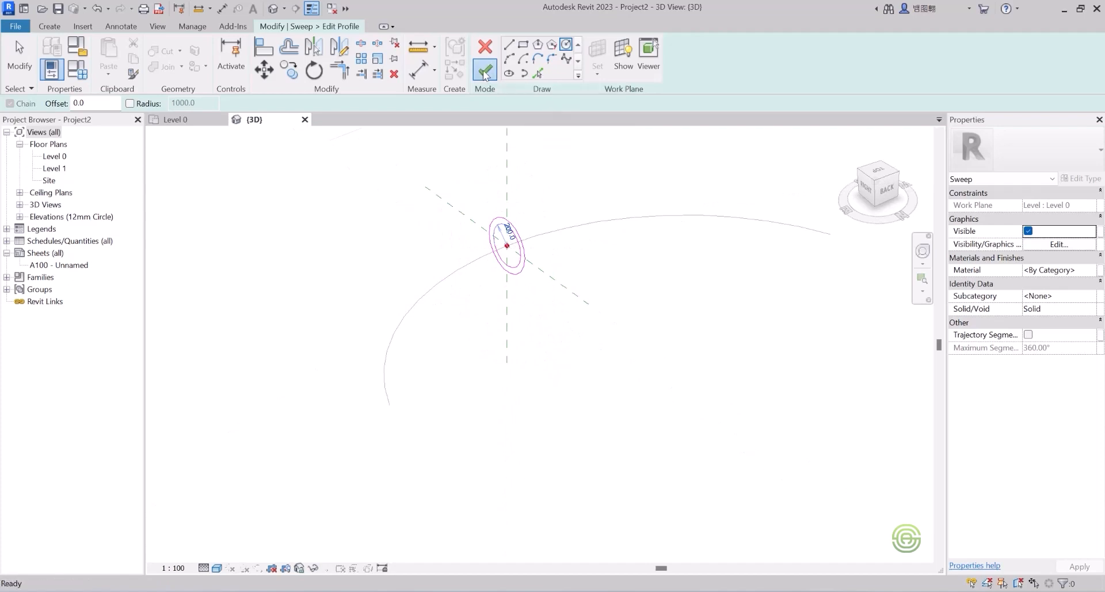
left_click(485, 72)
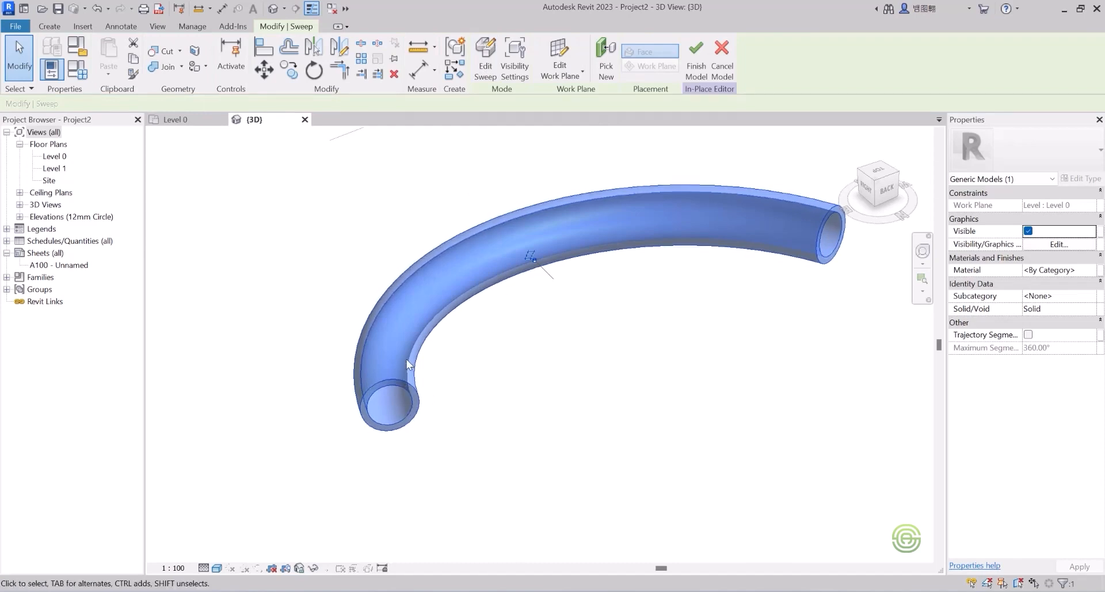
middle_click_drag(402, 359, 418, 316, "shift")
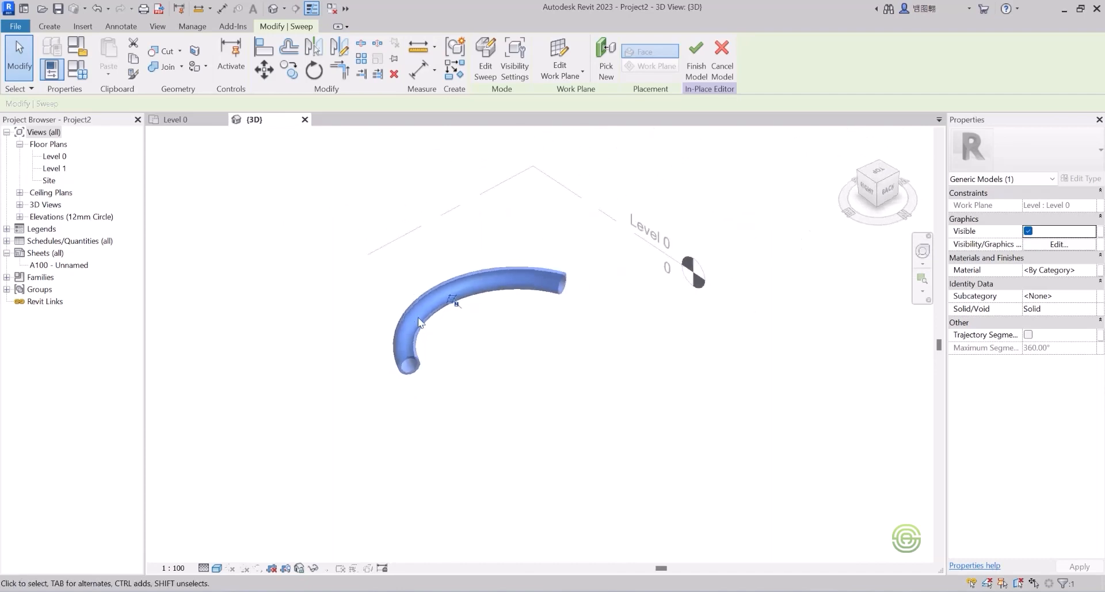
left_click(485, 338)
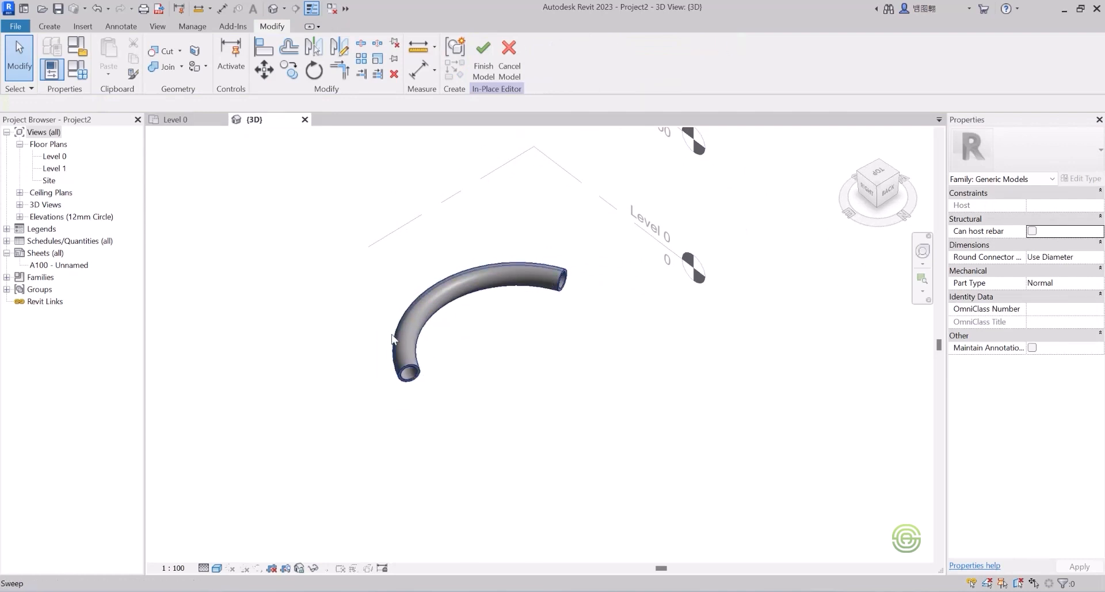
scroll(403, 342, "down", 2)
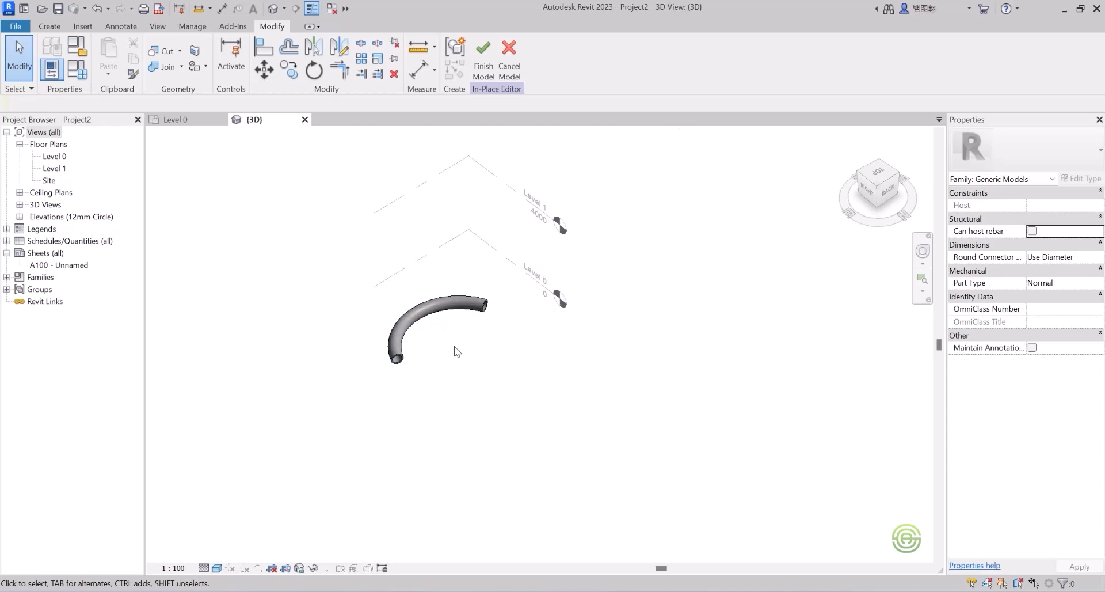
Step: Create a solid extrusion from a sketched rectangle beside the curved tube
left_click(50, 26)
left_click(106, 53)
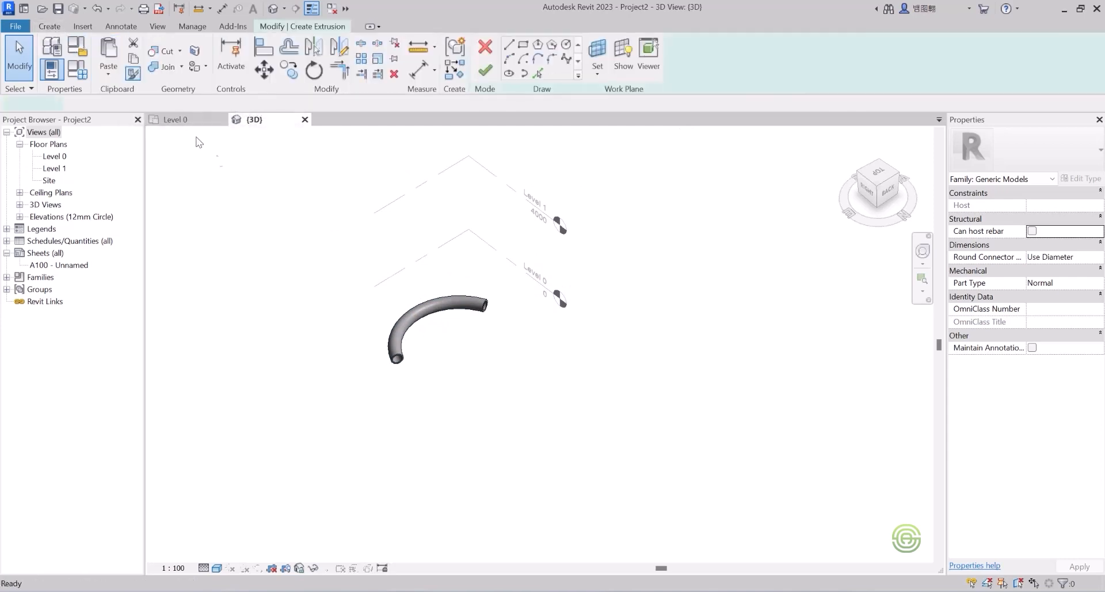
scroll(278, 210, "down", 3)
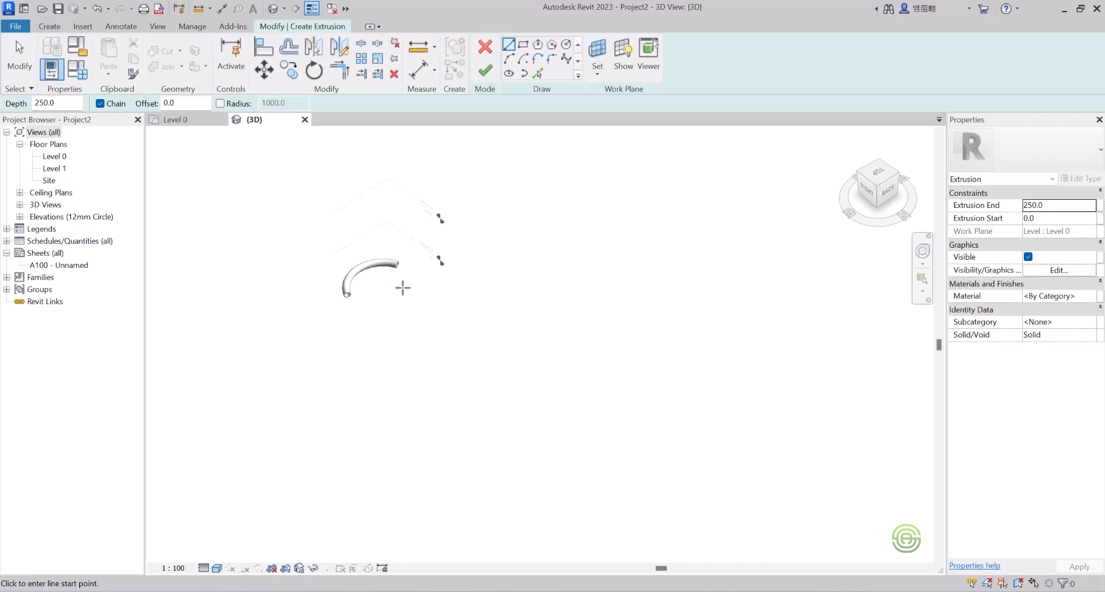
left_click(522, 44)
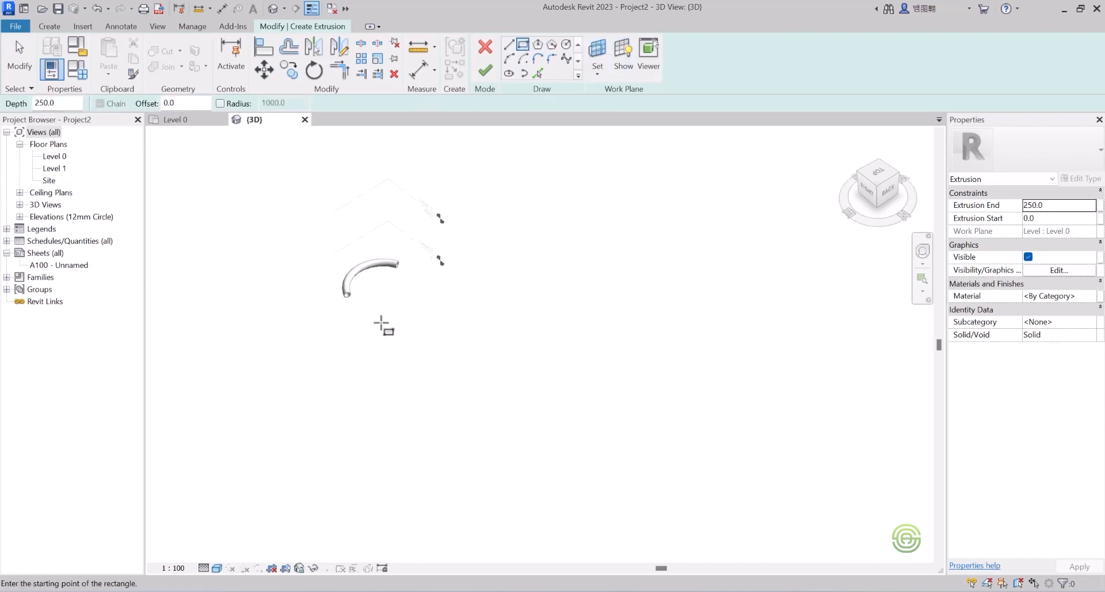
left_click(412, 286)
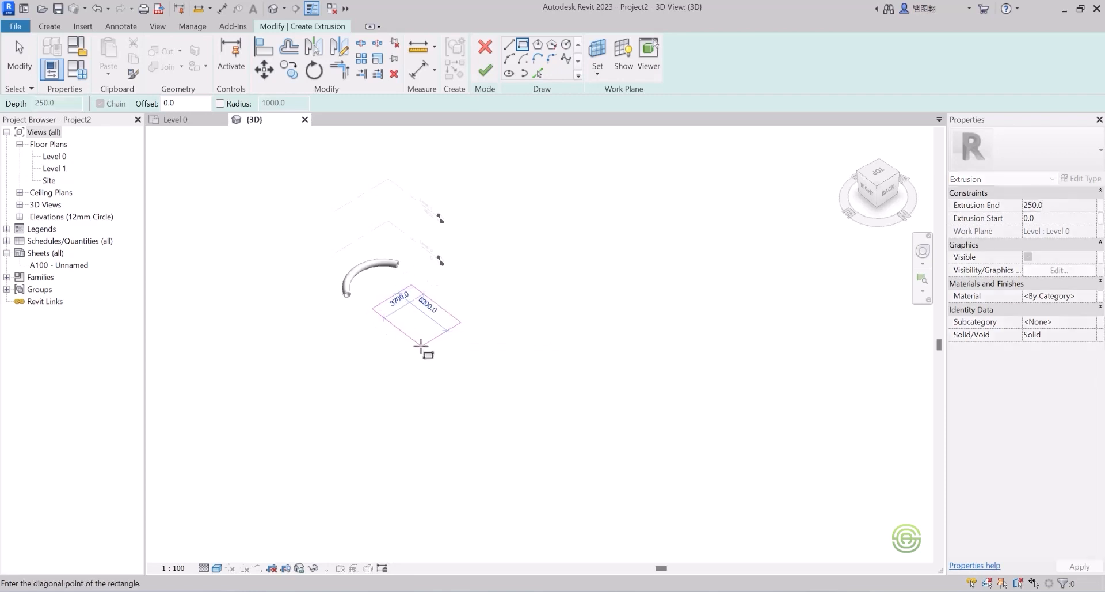
left_click(412, 348)
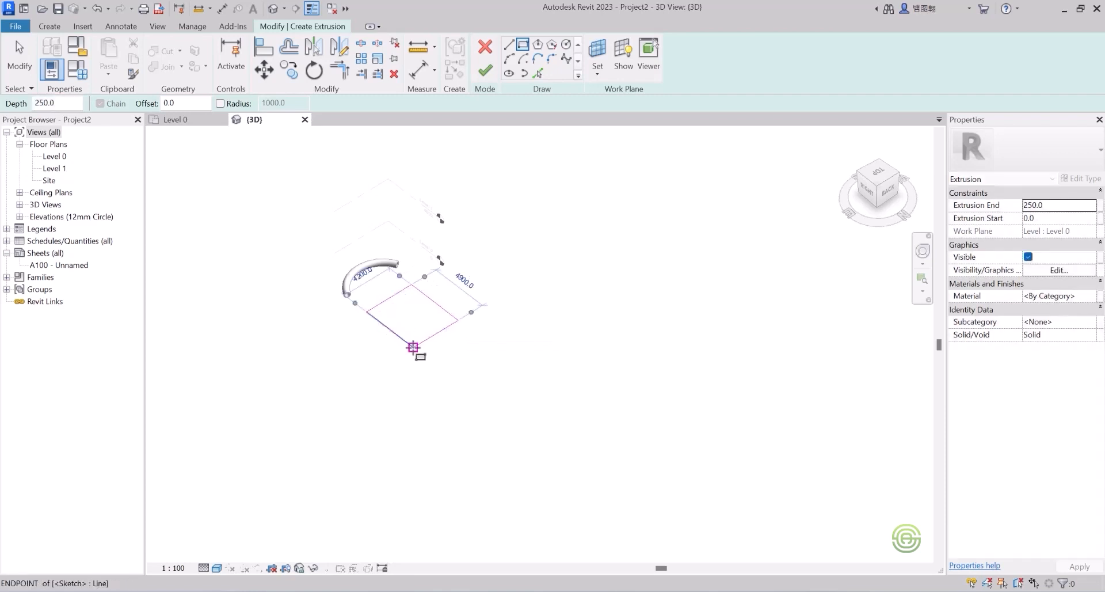
left_click(485, 70)
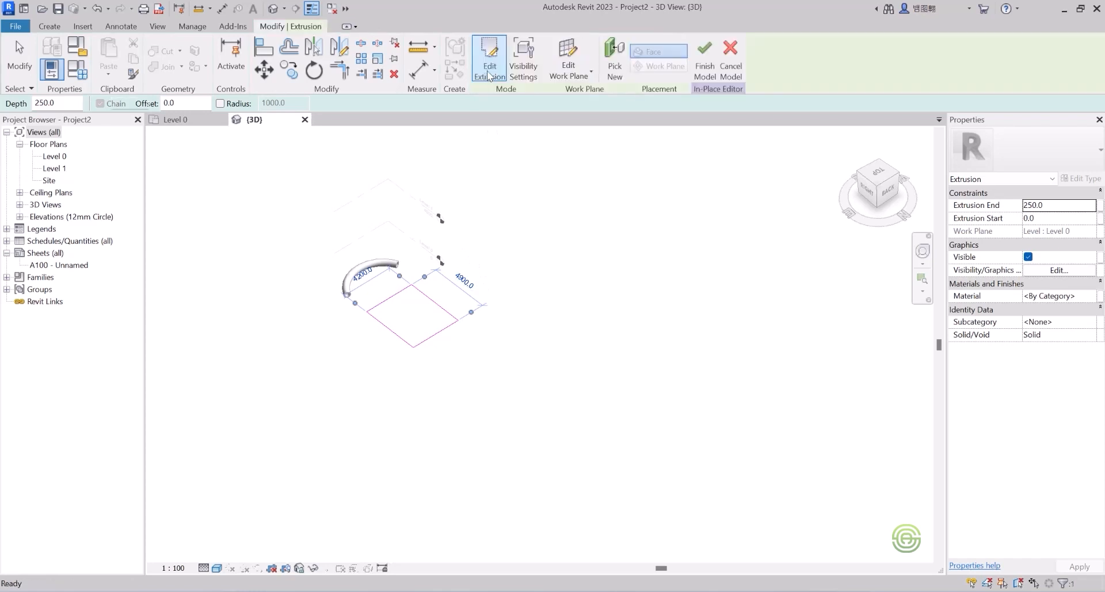
Step: Stretch the box's top up to an extrusion end of 2817.5, then deselect it
left_click_drag(412, 314, 417, 291)
scroll(413, 302, "up", 4)
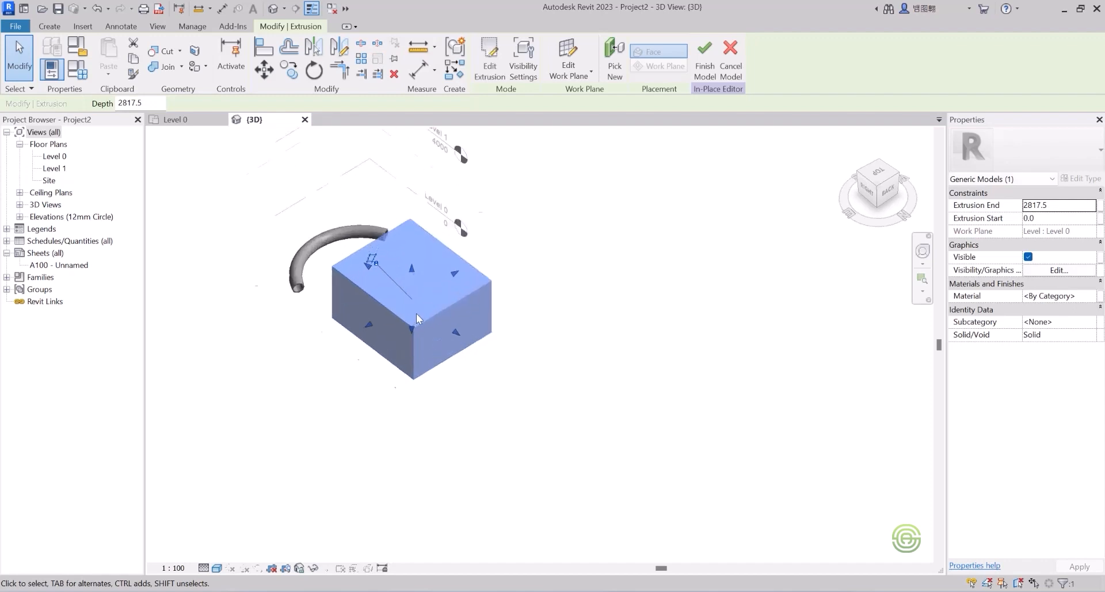
left_click(568, 296)
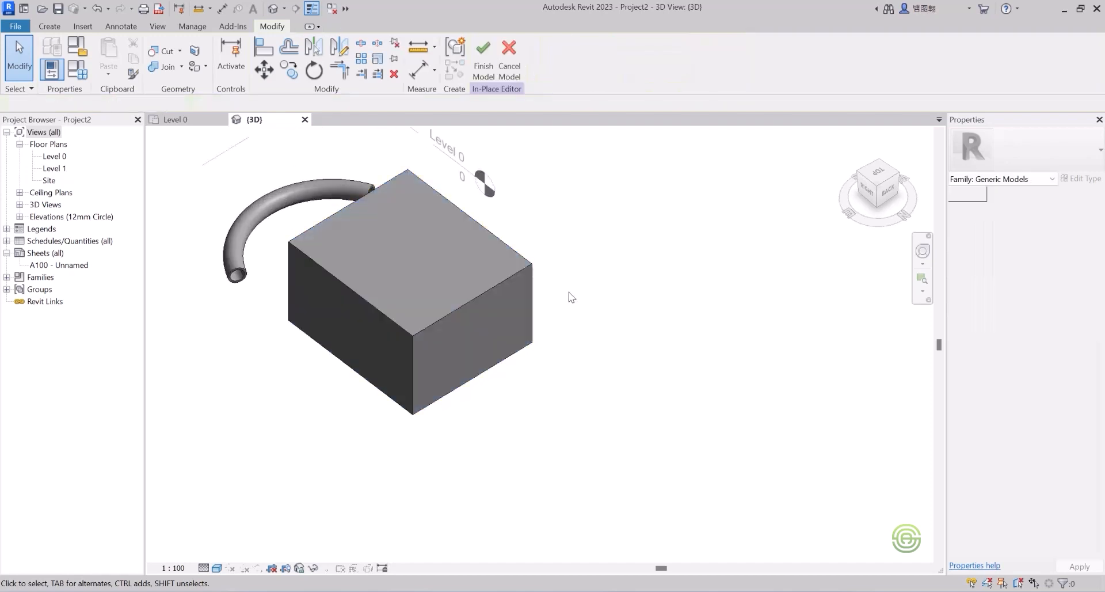
Step: Pick the box's four top edges as a new sweep's path and finish the path
left_click(48, 25)
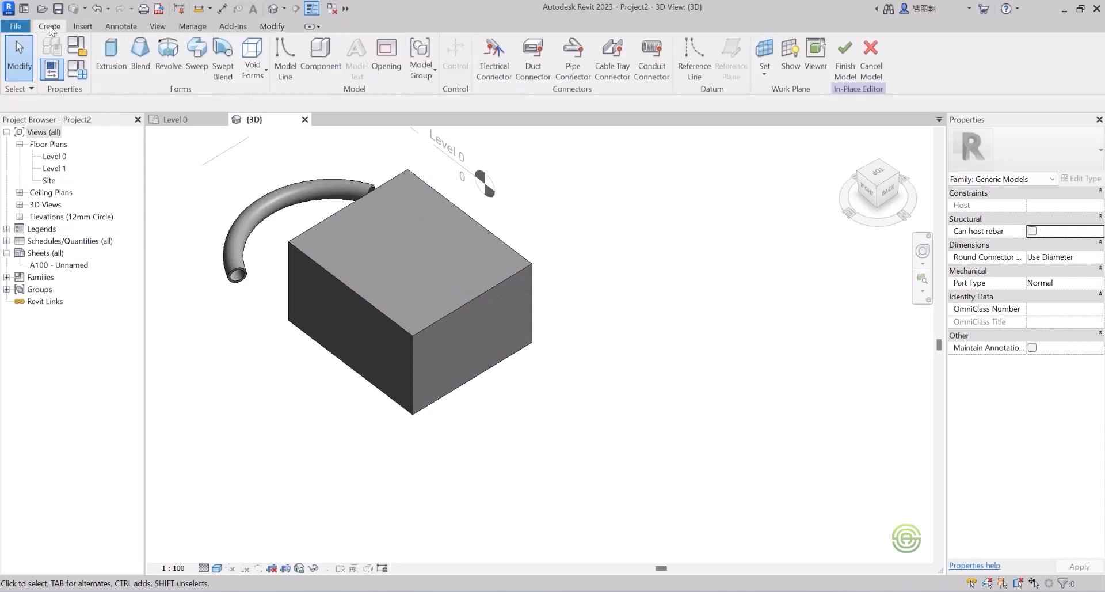
left_click(194, 53)
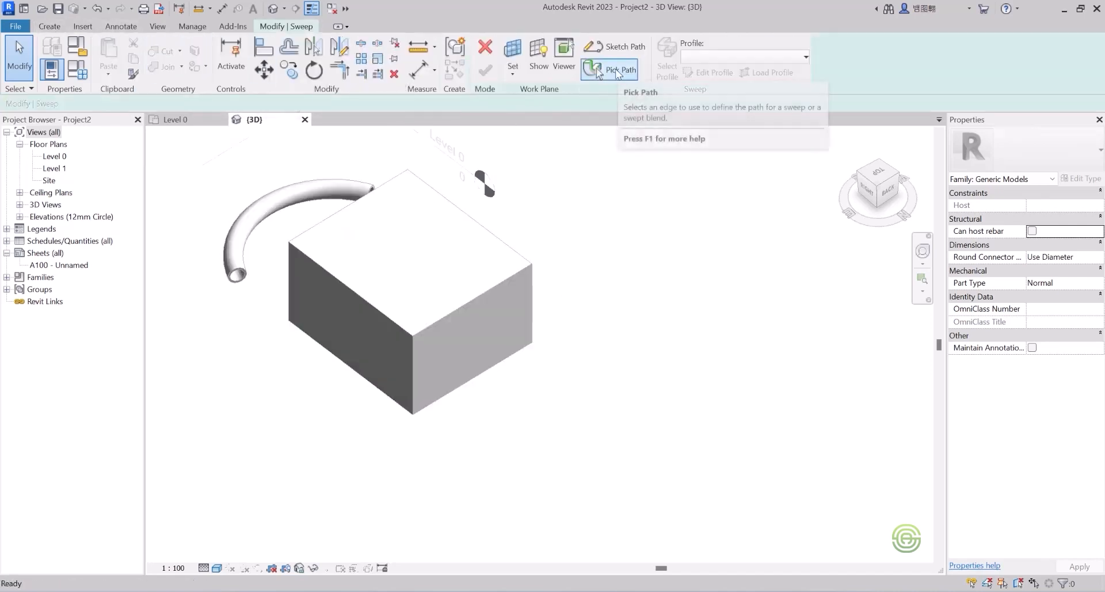
left_click(614, 72)
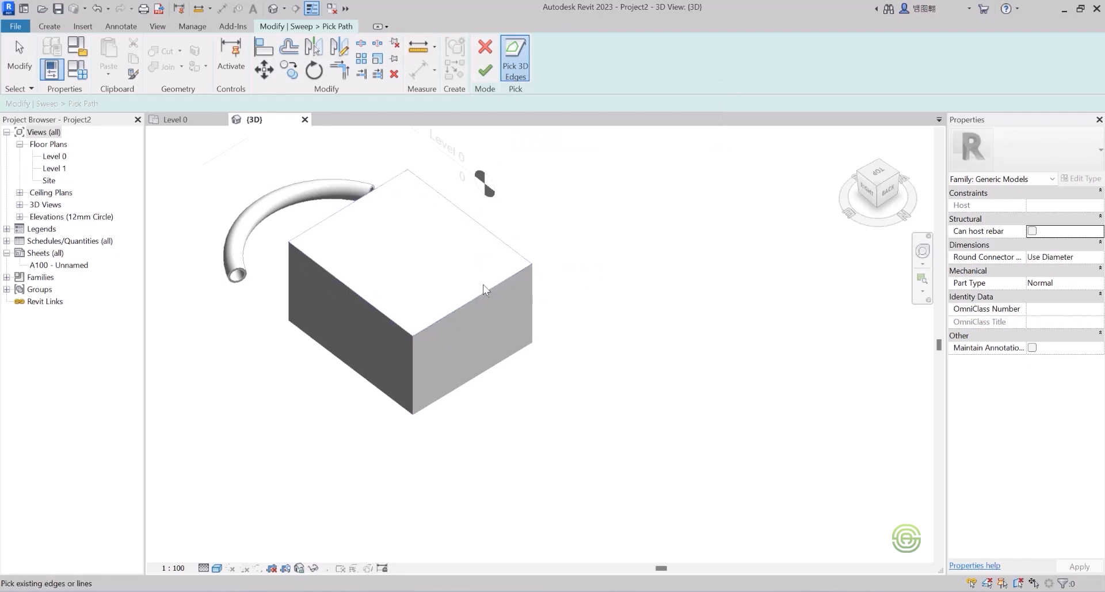
scroll(460, 312, "up", 1)
scroll(459, 313, "up", 1)
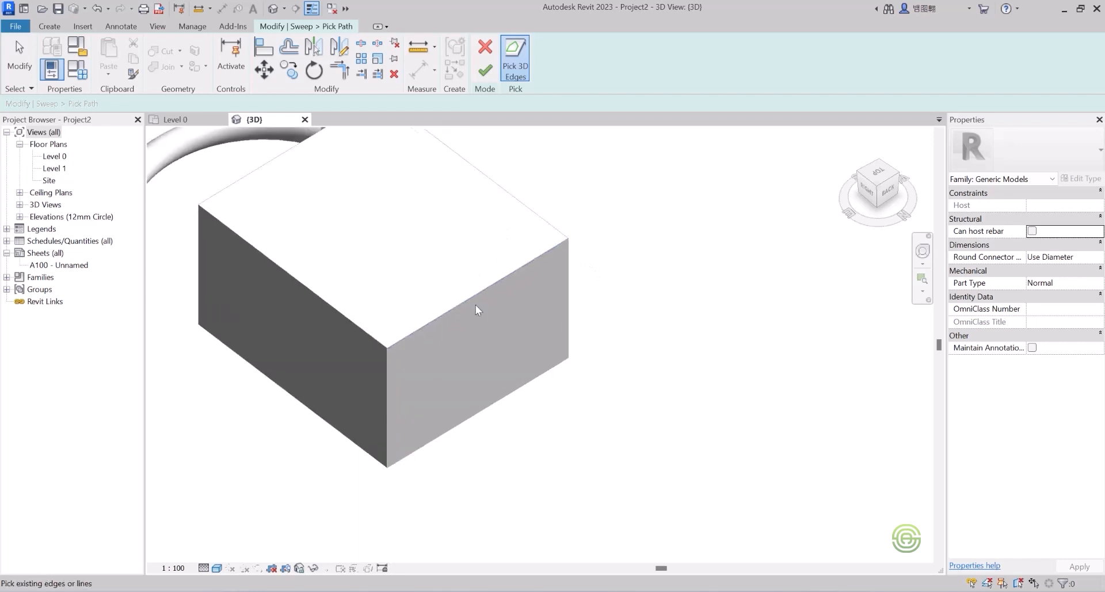
scroll(538, 257, "down", 1)
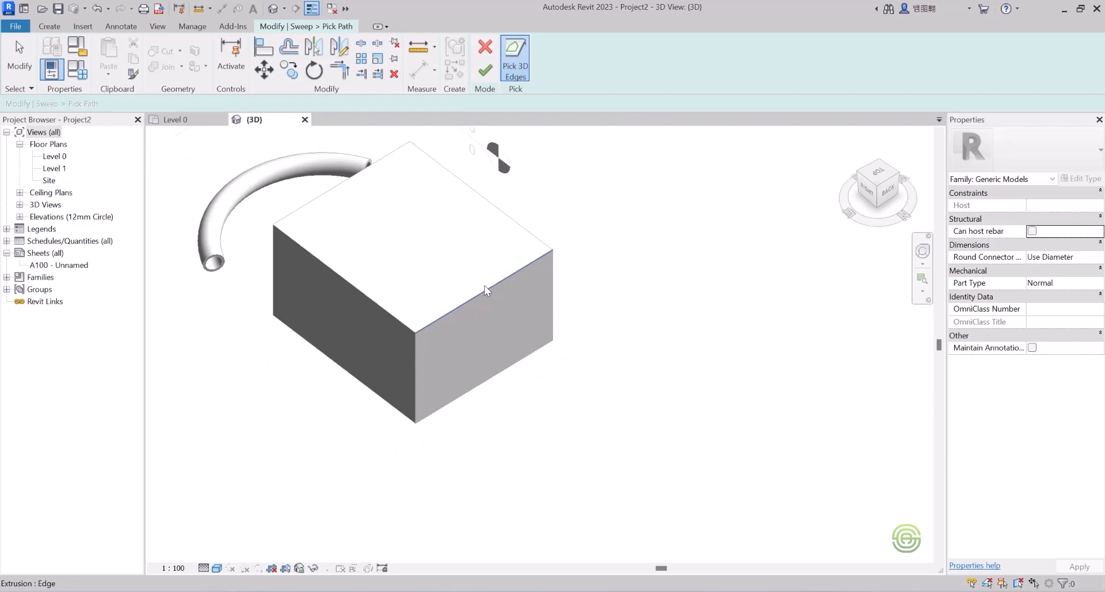
left_click(493, 292)
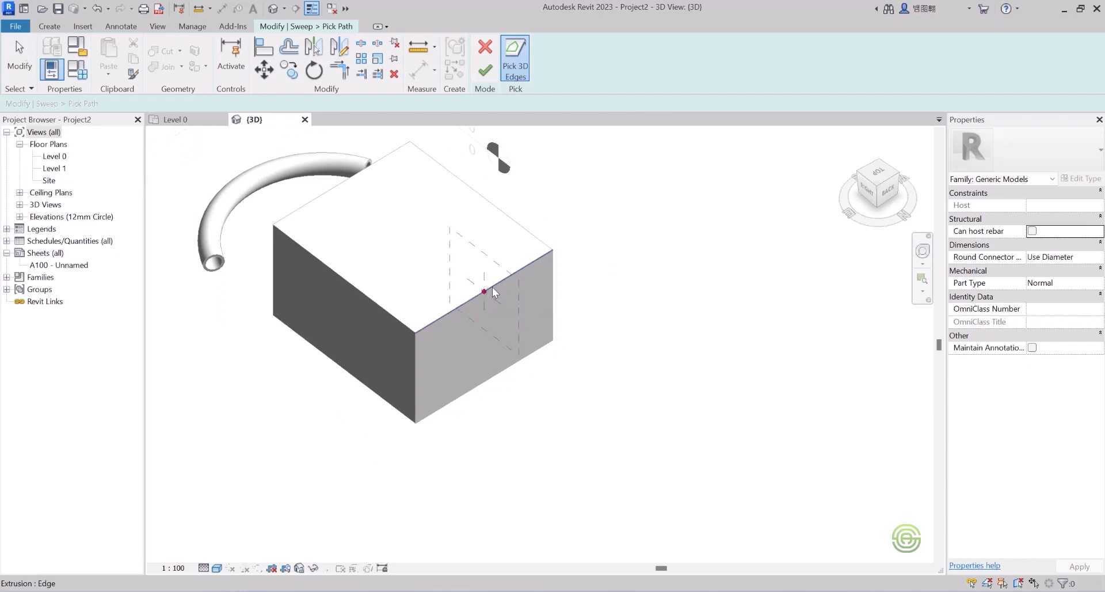
left_click(523, 231)
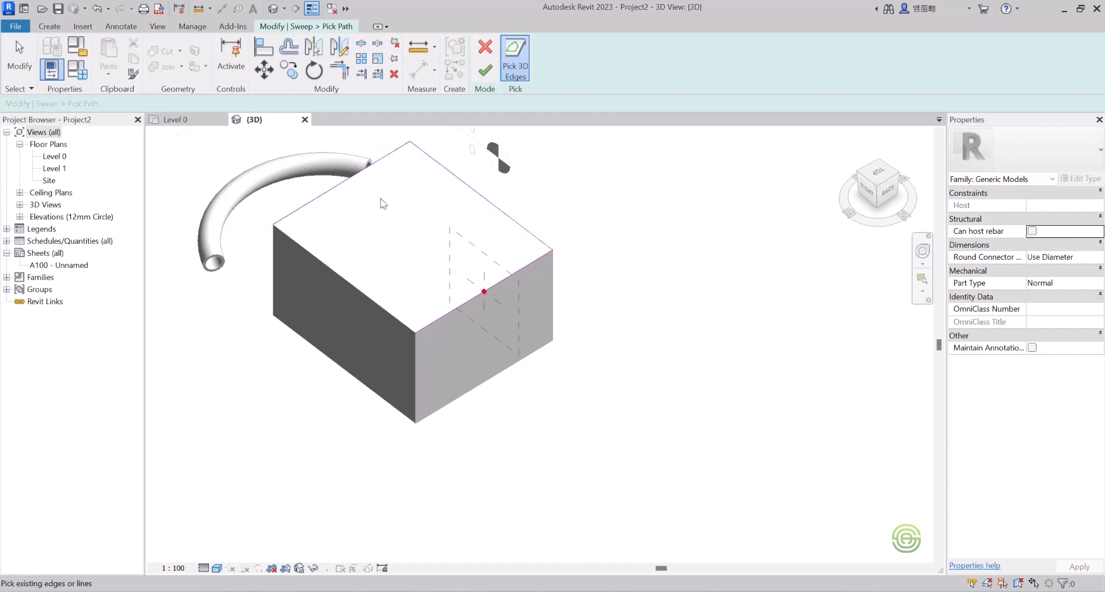
left_click(406, 149)
left_click(326, 264)
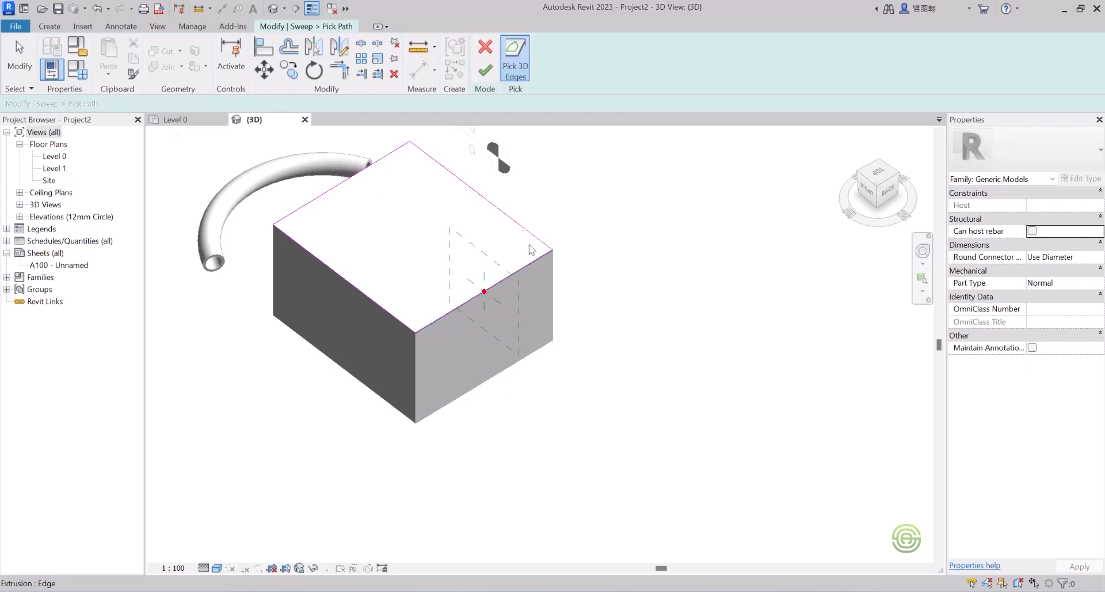
left_click(485, 71)
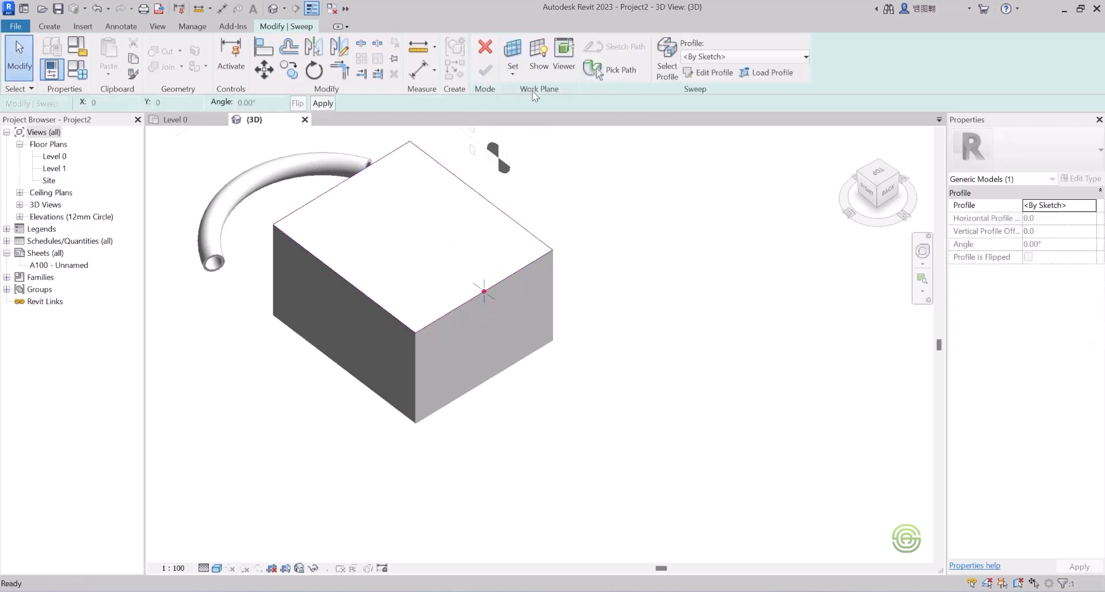
Step: Open the sweep's profile sketch and zoom in on the box's top corner
left_click(714, 74)
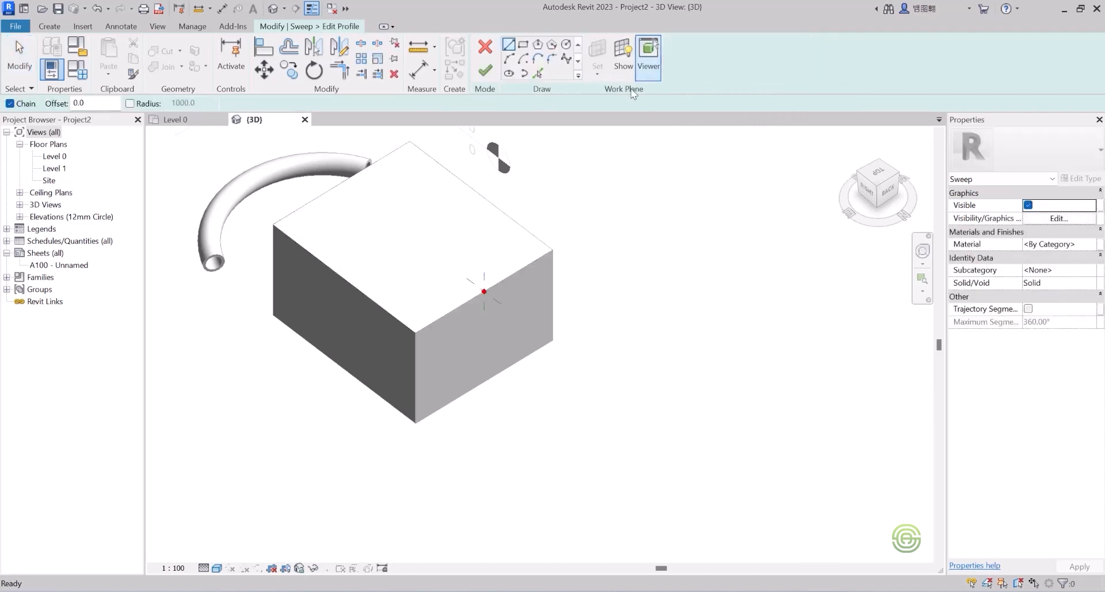
scroll(496, 305, "up", 3)
scroll(494, 300, "up", 5)
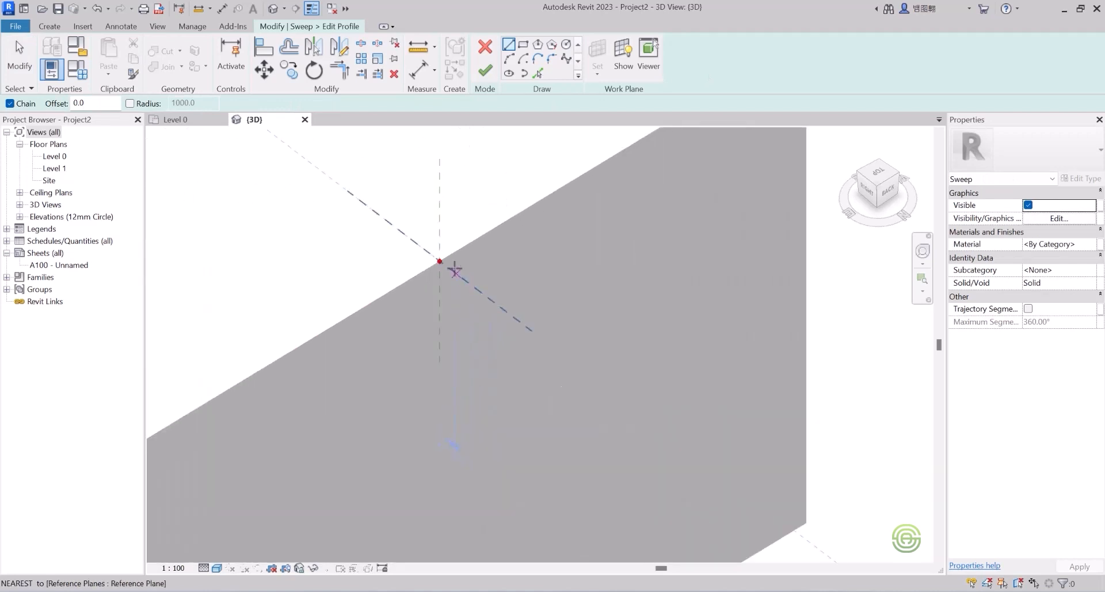
scroll(446, 269, "down", 1)
middle_click_drag(459, 276, 530, 242)
scroll(471, 242, "down", 1)
key("alt")
key("alt")
scroll(412, 305, "down", 2)
scroll(559, 152, "up", 2)
scroll(597, 158, "up", 8)
scroll(510, 251, "down", 1)
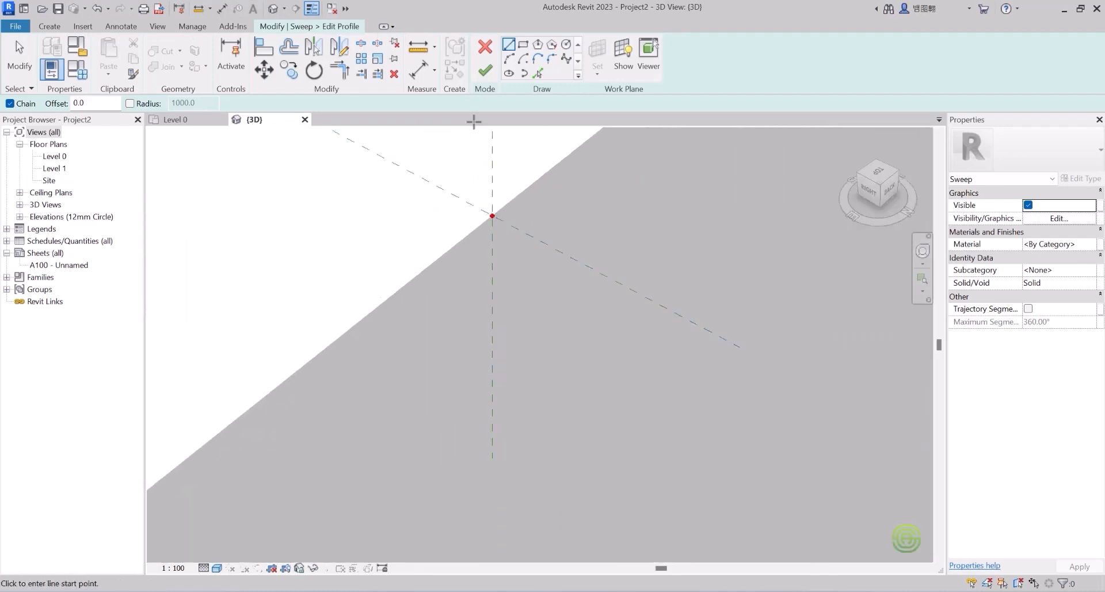
Step: Draw the profile's top line and first stepped edges from the reference-plane intersection
left_click(492, 214)
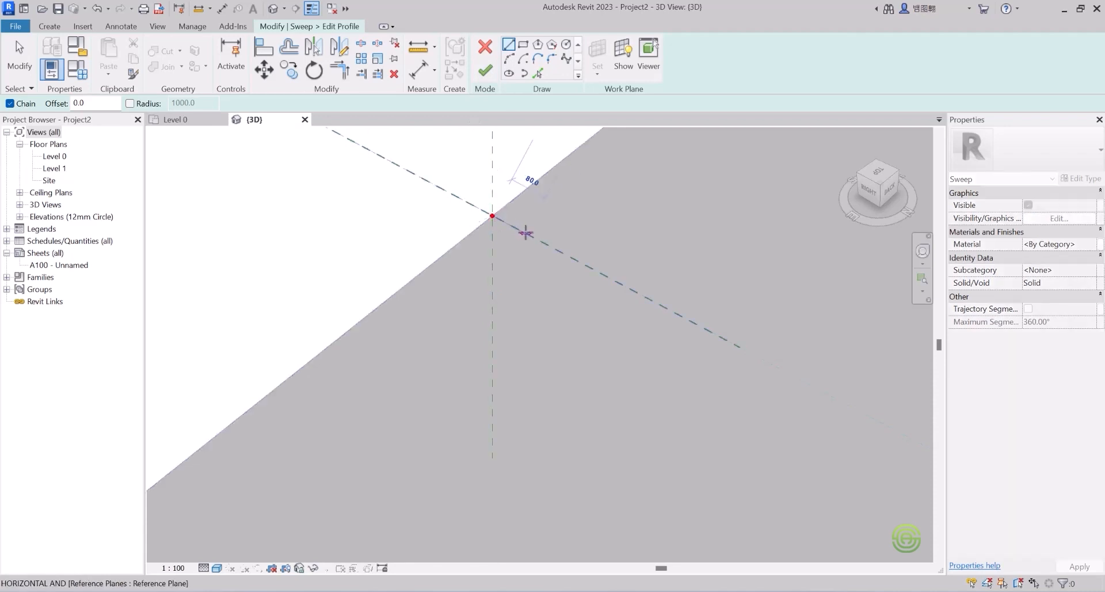
left_click(568, 255)
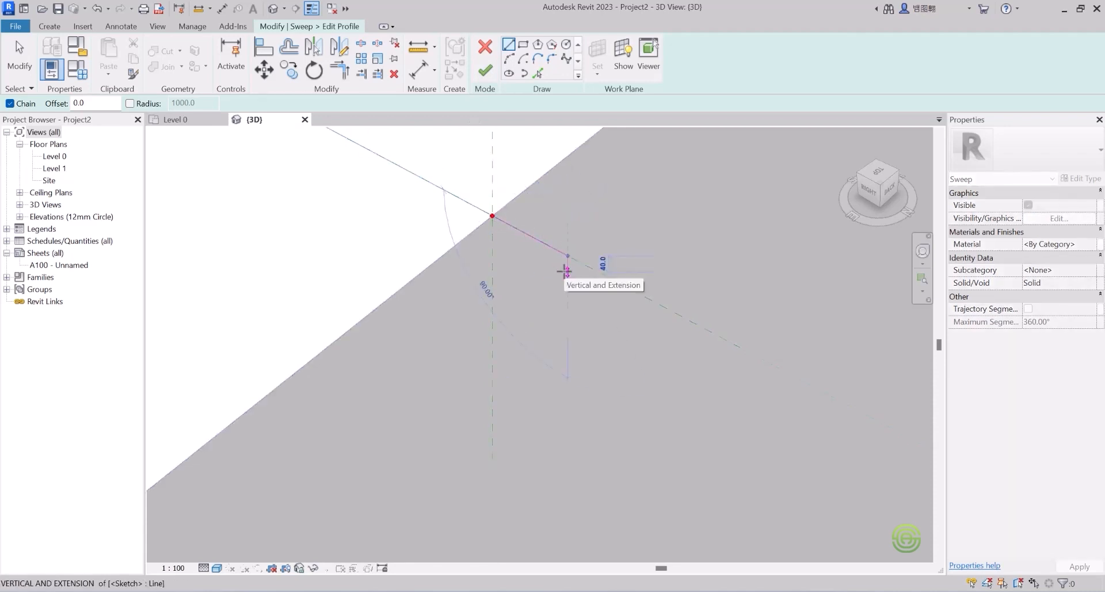
scroll(564, 283, "up", 3)
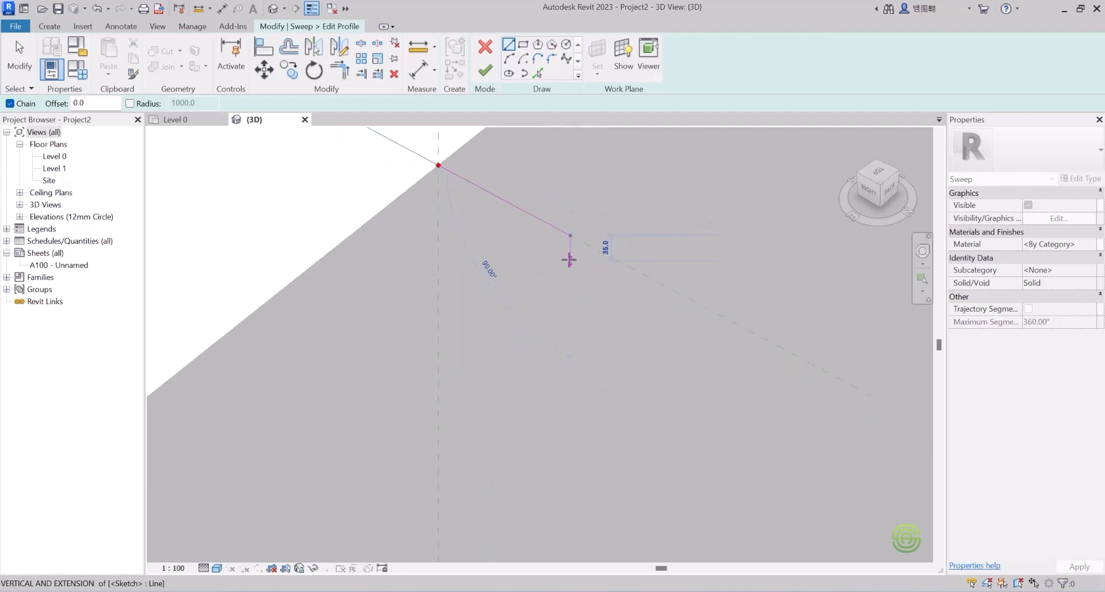
left_click(555, 252)
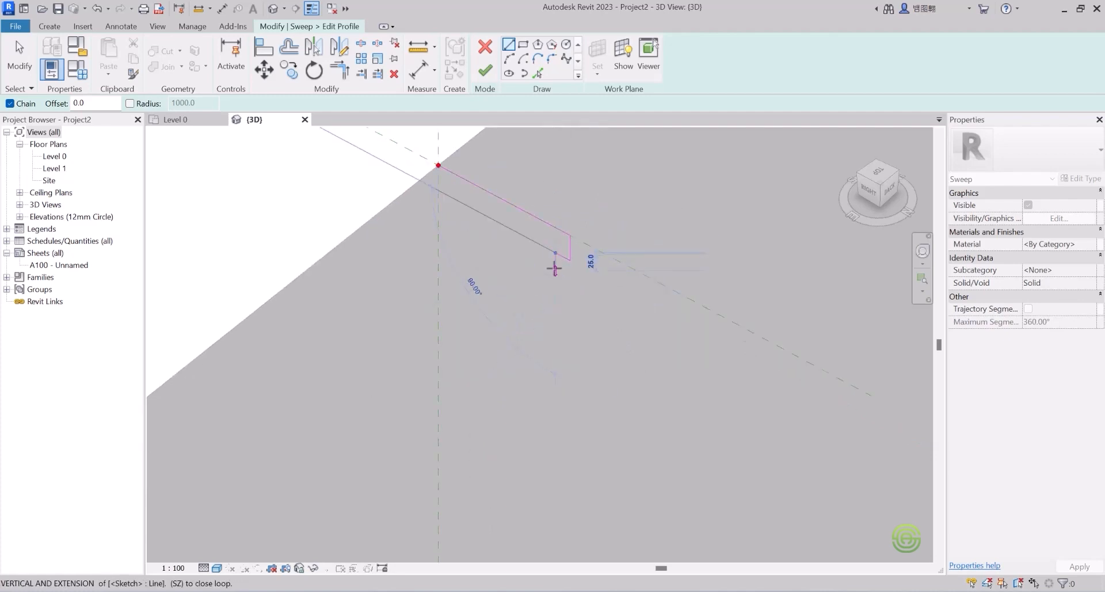
left_click(555, 268)
left_click(537, 261)
Step: Add the double-curved cove using Start-End-Radius arcs
left_click(508, 57)
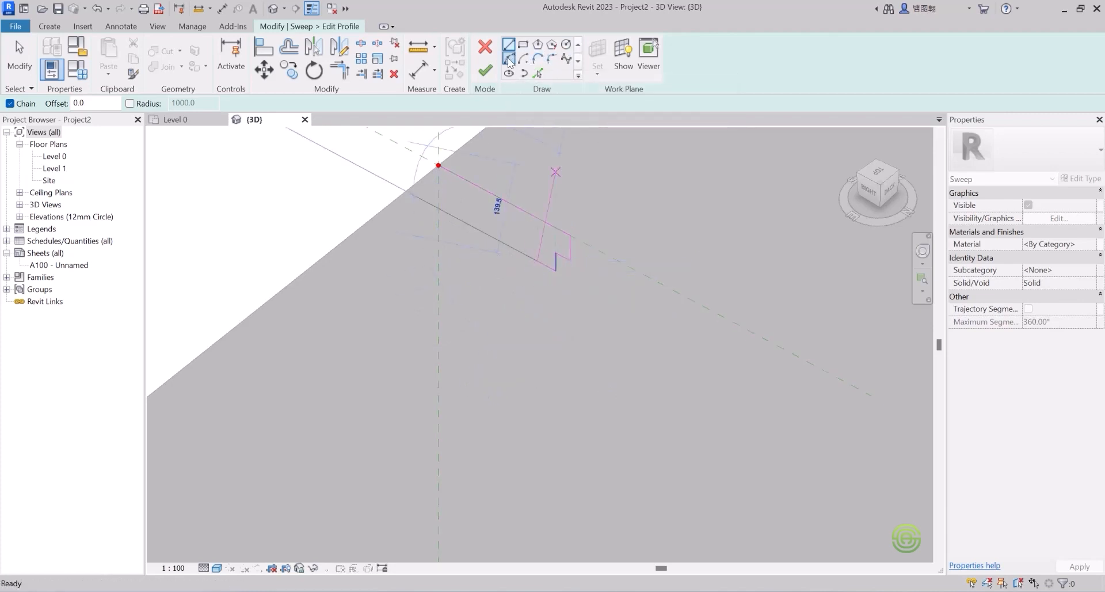
left_click(488, 323)
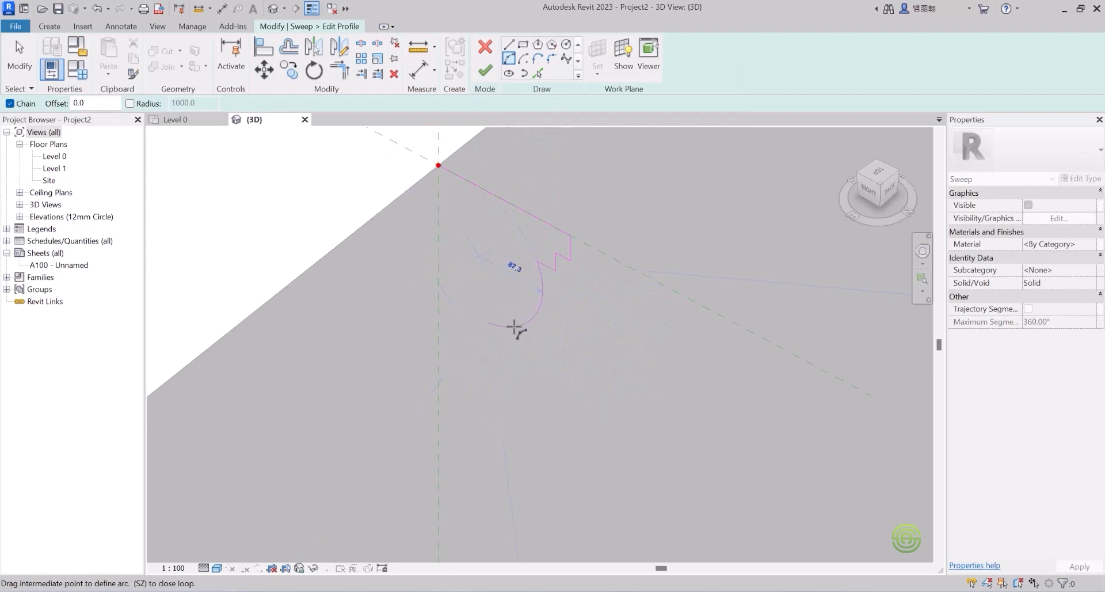
left_click(507, 320)
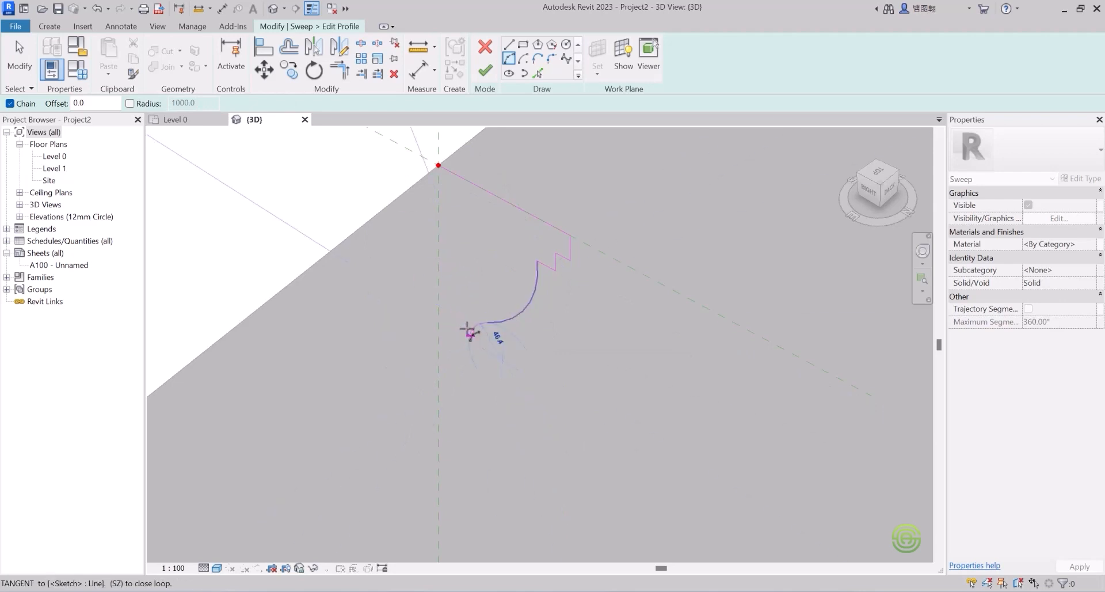
left_click(470, 338)
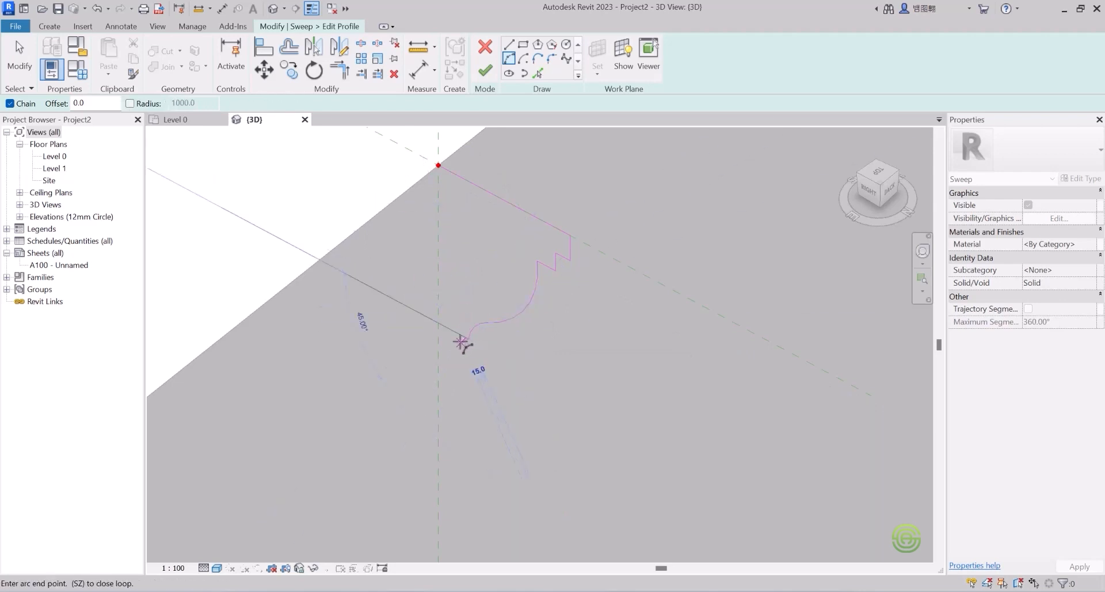
left_click(509, 45)
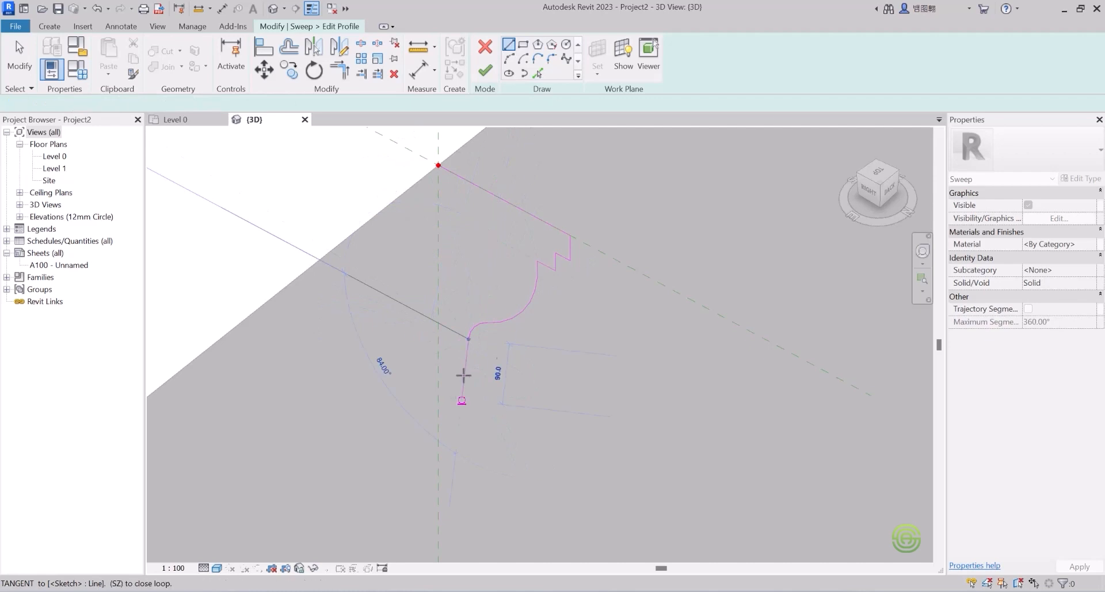
Step: Add the lower step, close the loop at the start point, and finish the profile
left_click(458, 332)
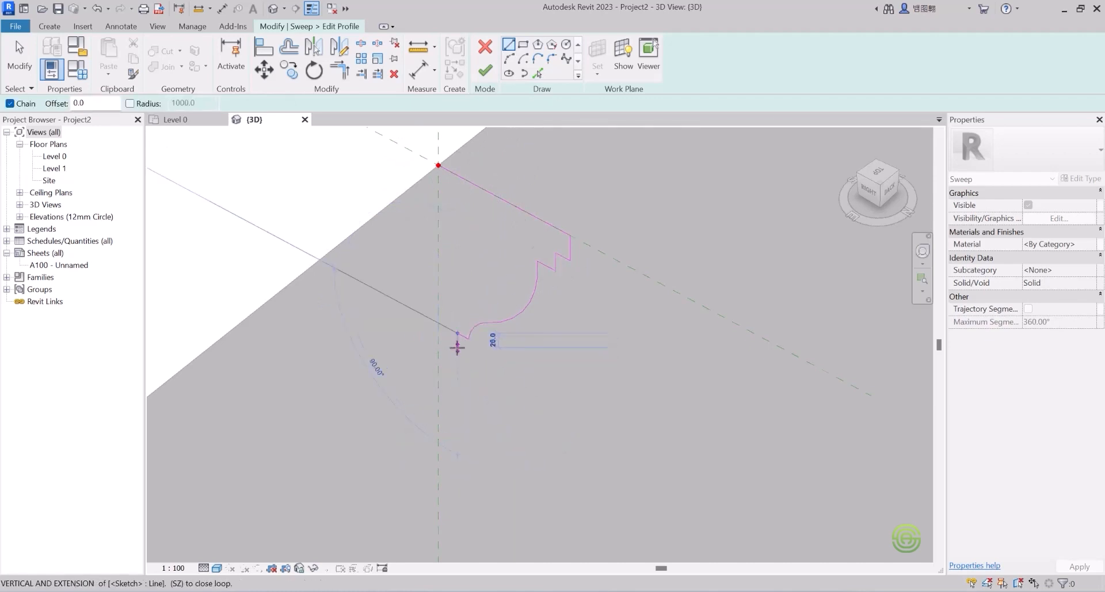
left_click(458, 347)
scroll(456, 347, "up", 2)
left_click(446, 339)
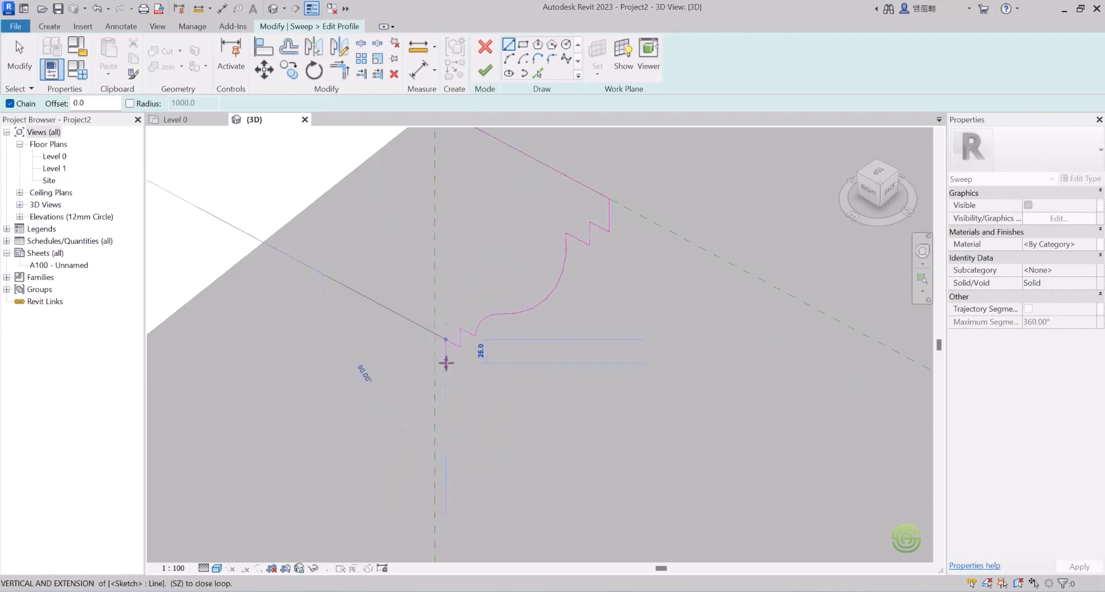
scroll(444, 333, "down", 2)
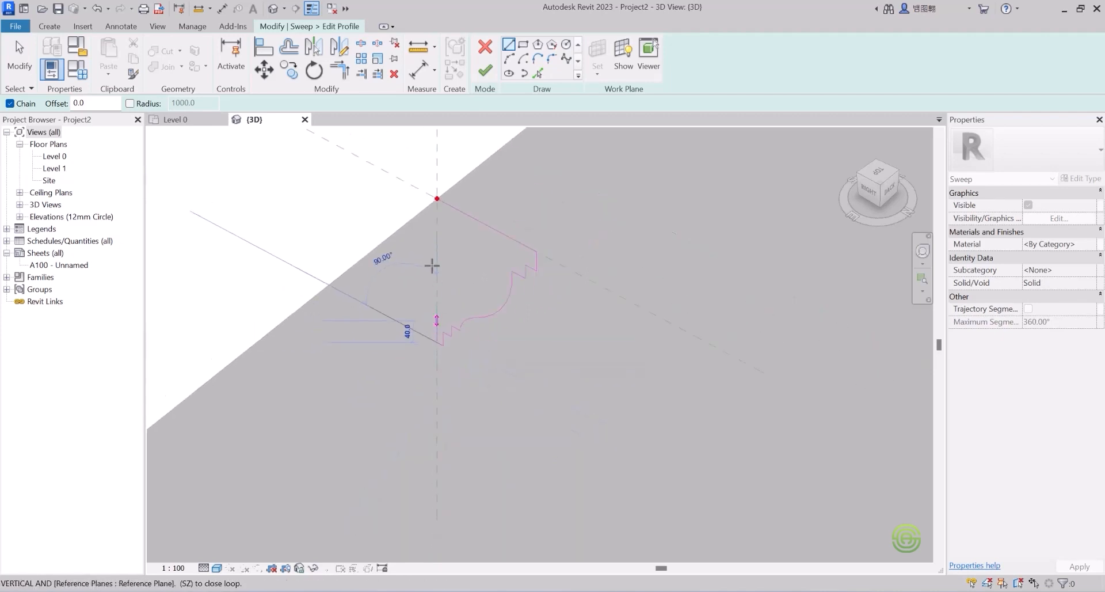
left_click(437, 198)
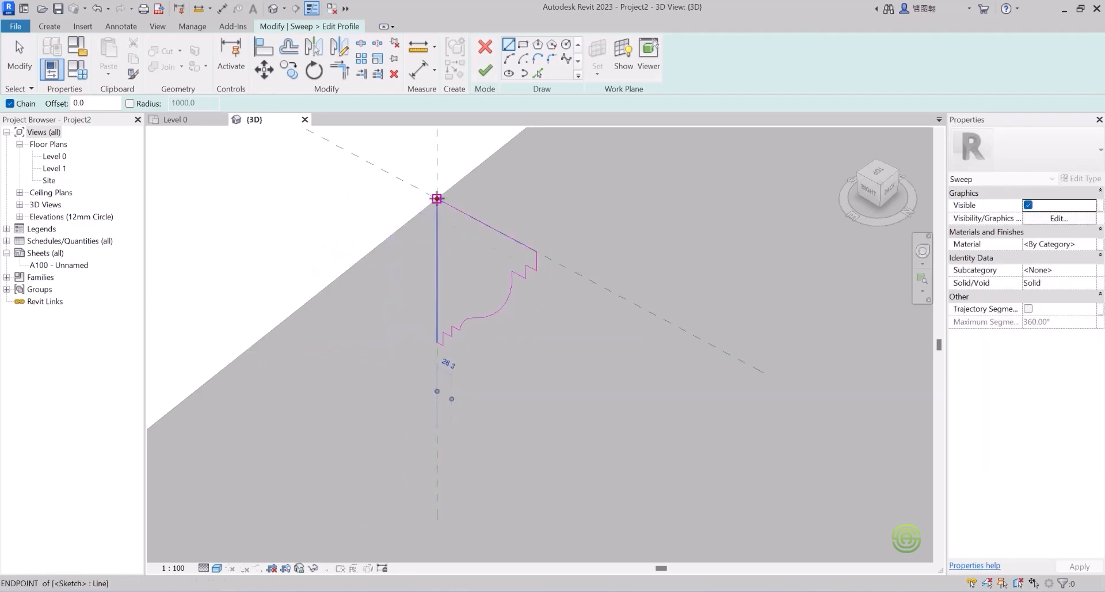
left_click(485, 70)
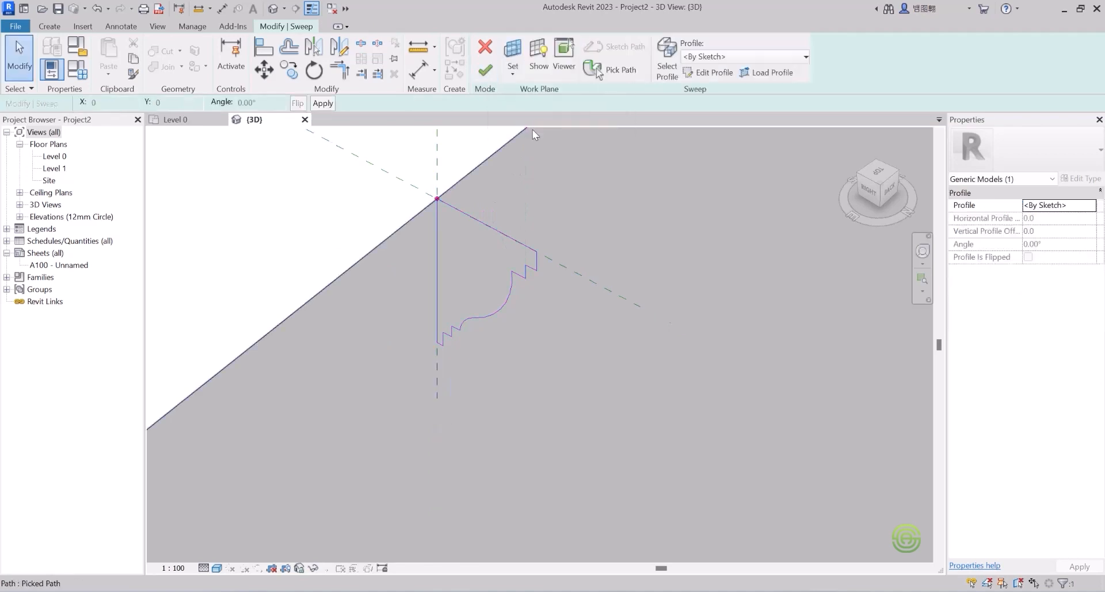
Step: Create the cornice sweep and orbit along it to inspect the moulding
scroll(633, 242, "down", 5)
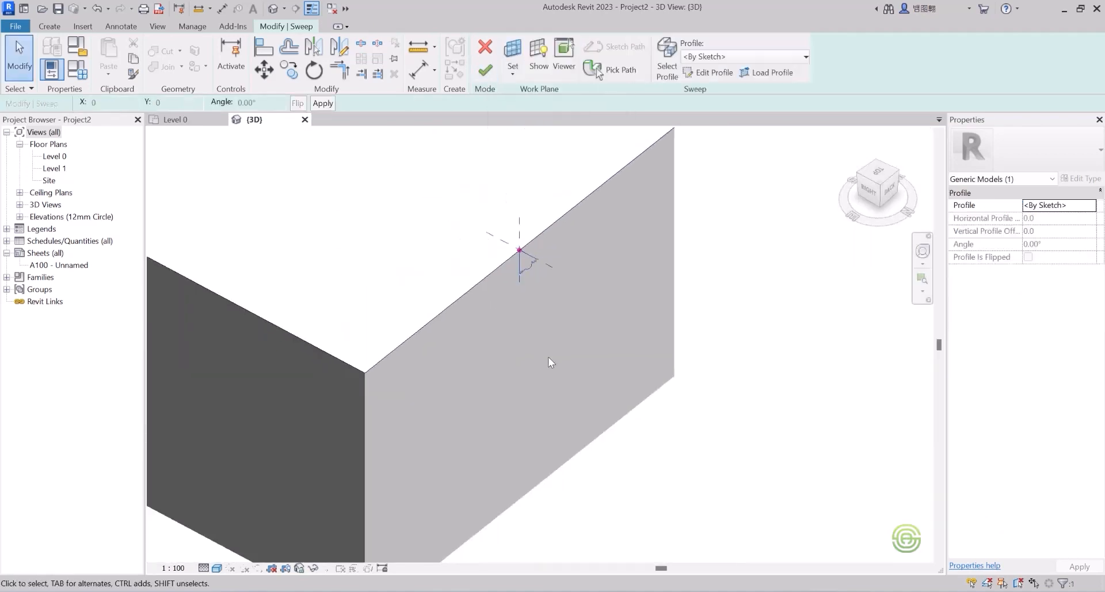
scroll(548, 357, "down", 3)
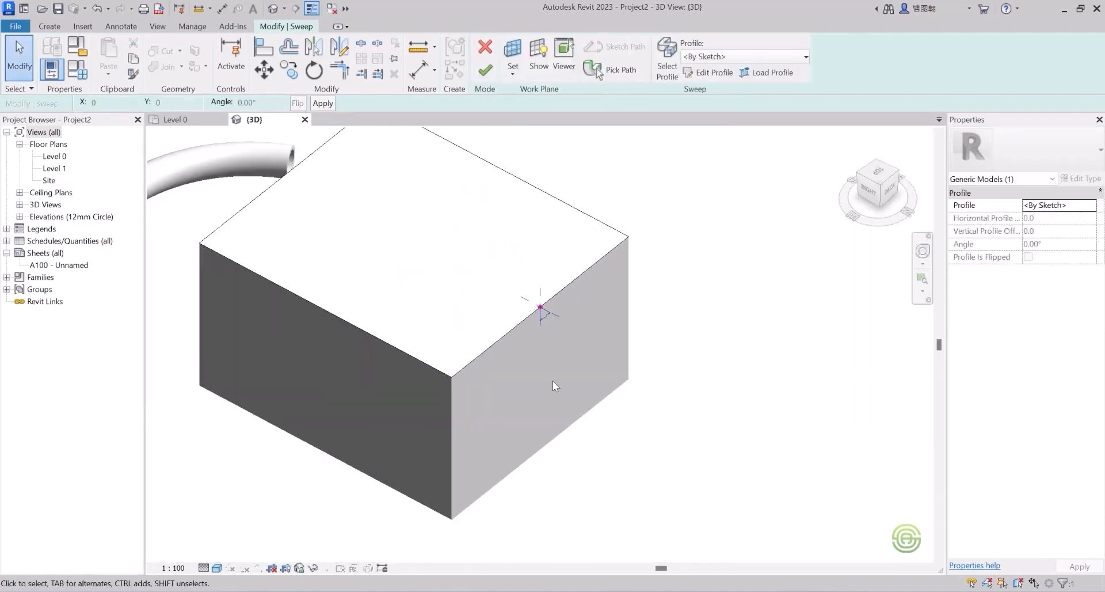
left_click(485, 70)
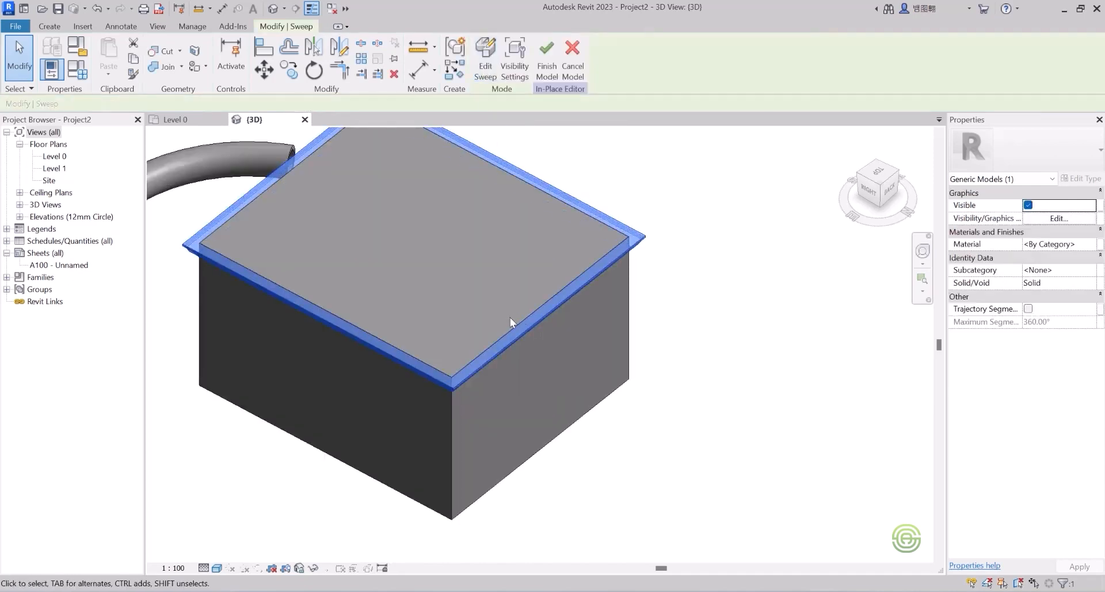
middle_click_drag(513, 321, 518, 192, "shift")
left_click(509, 186)
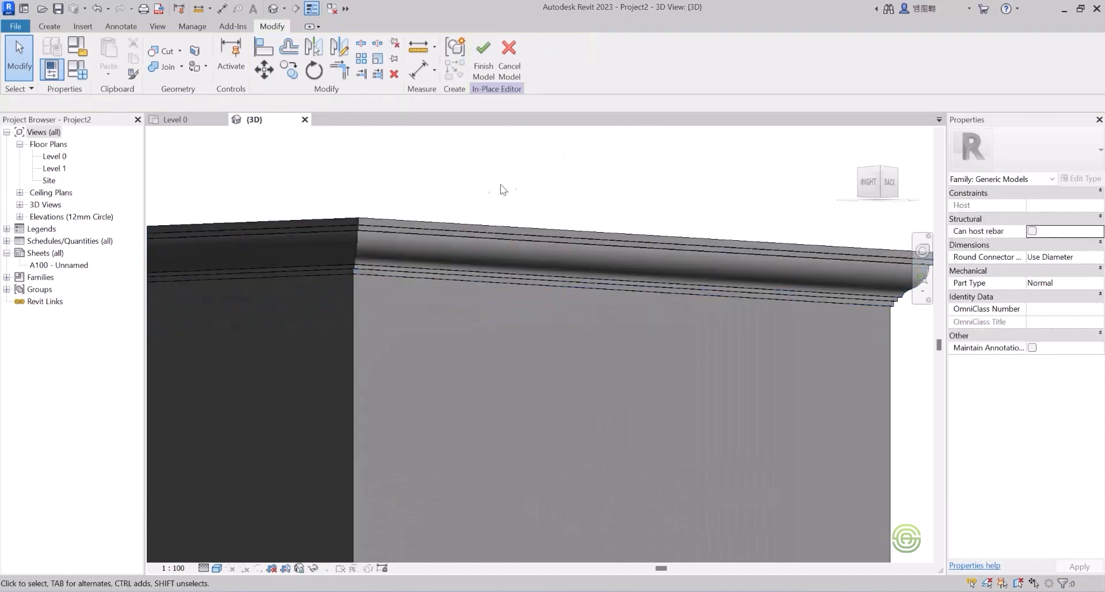
middle_click_drag(394, 299, 392, 346, "shift")
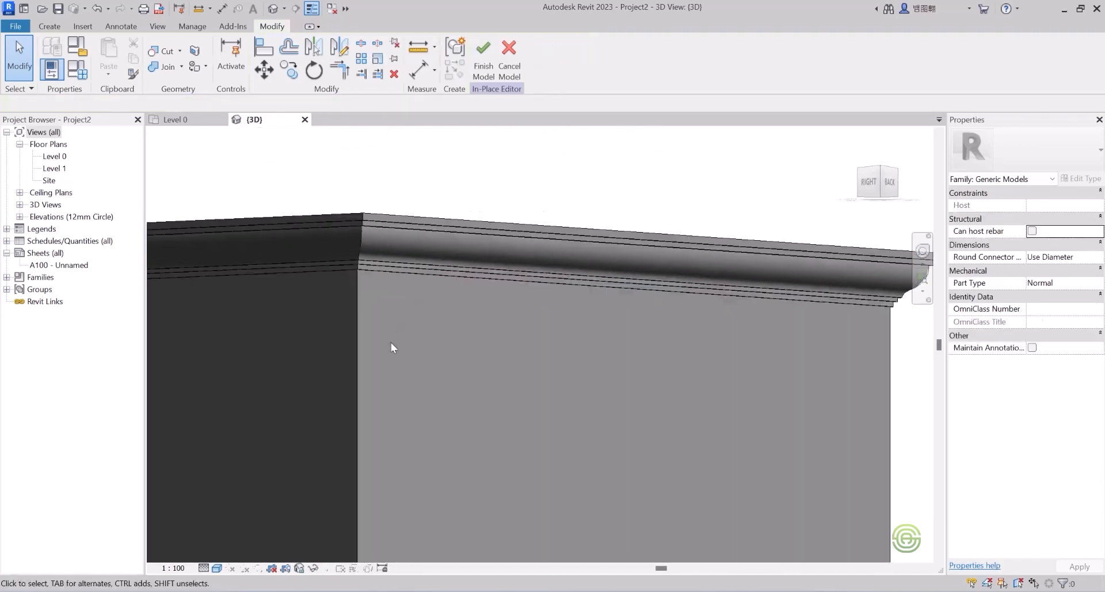
Step: Switch the visual style to Hidden Line, then back to Shaded
left_click(217, 568)
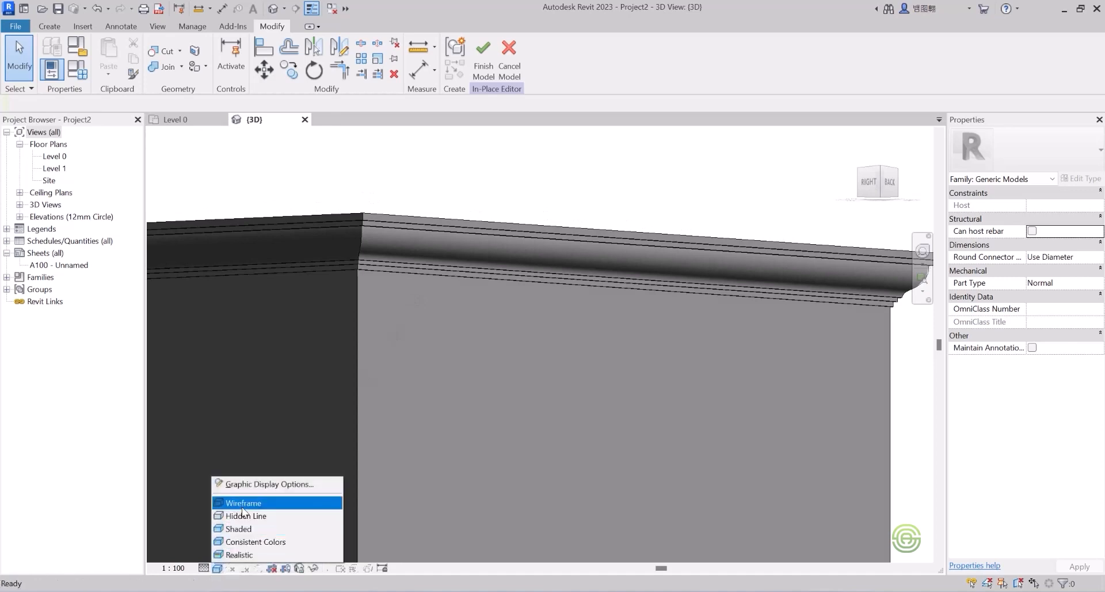
left_click(244, 516)
middle_click_drag(424, 307, 435, 341, "shift")
left_click(217, 569)
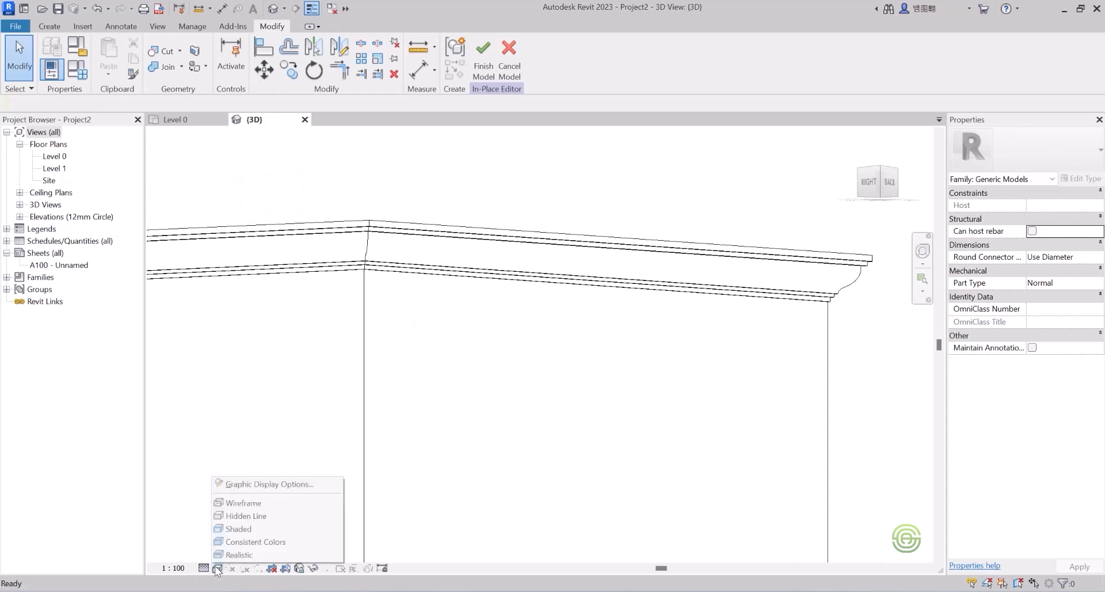
left_click(237, 529)
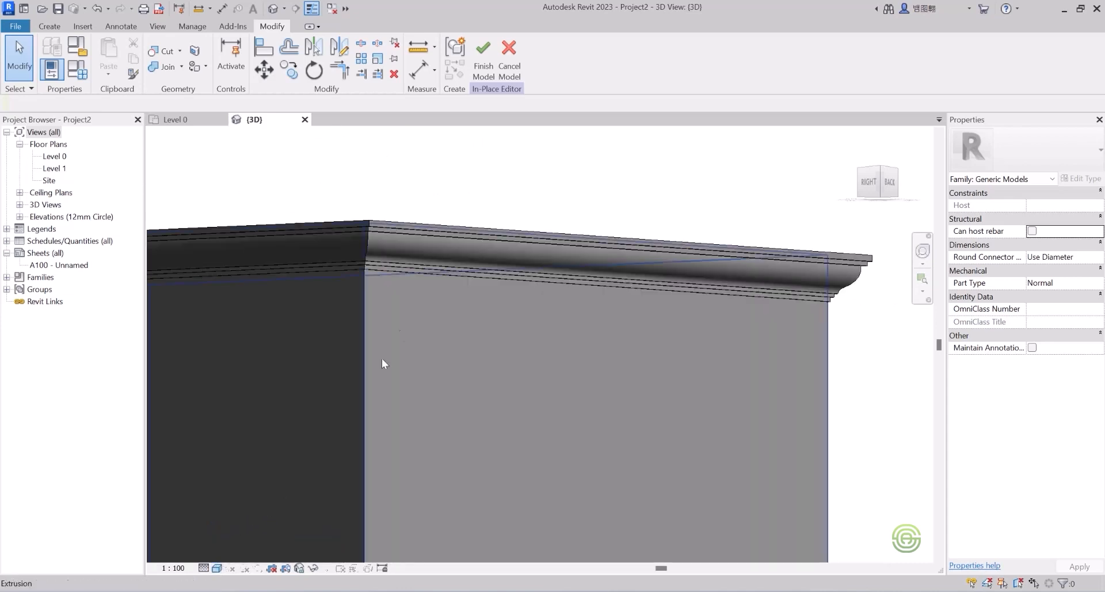
Step: Orbit around the box to inspect the cornice from above and below
middle_click_drag(382, 358, 415, 243, "shift")
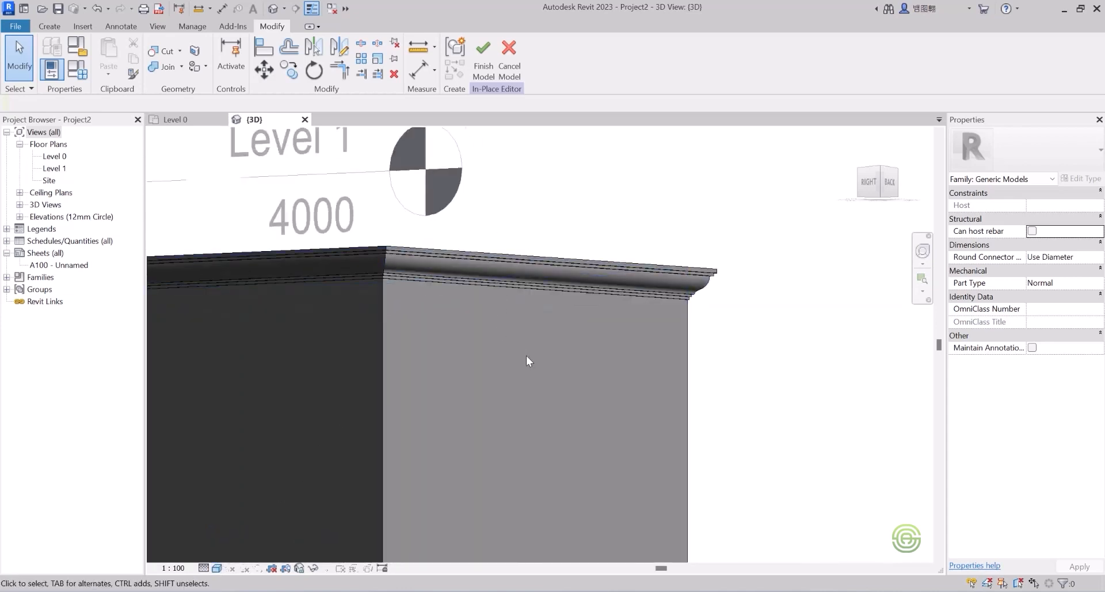
scroll(605, 324, "up", 5)
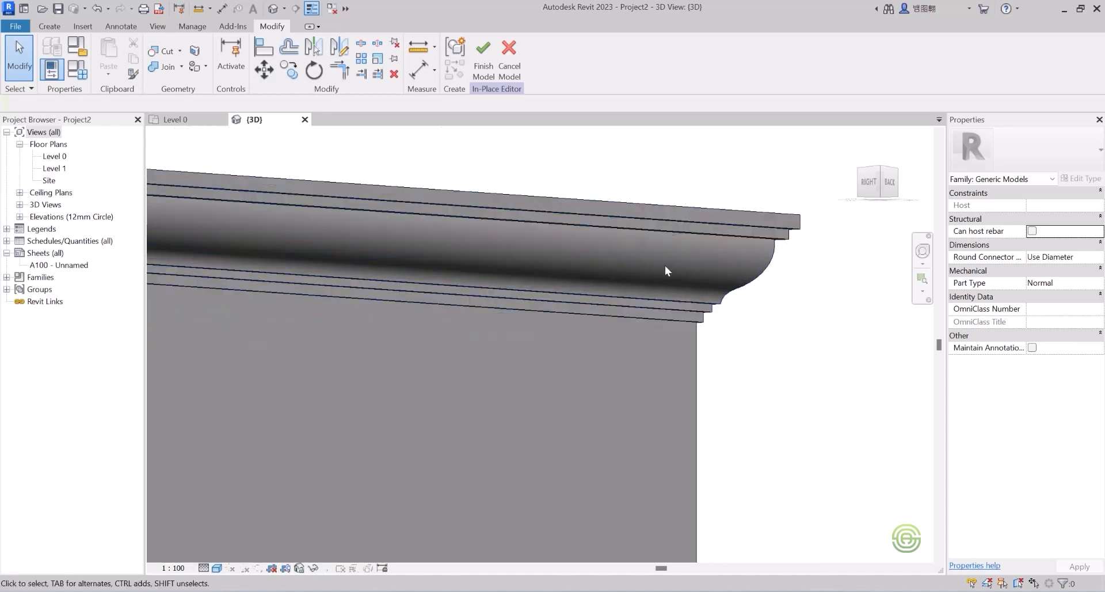
middle_click_drag(662, 267, 602, 374, "shift")
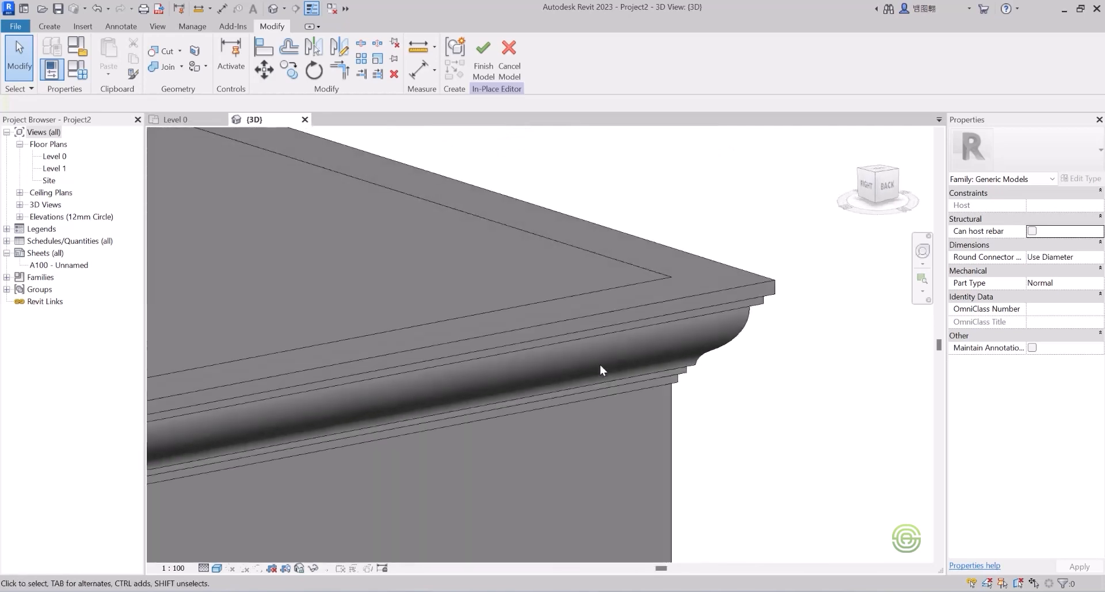
scroll(631, 326, "down", 6)
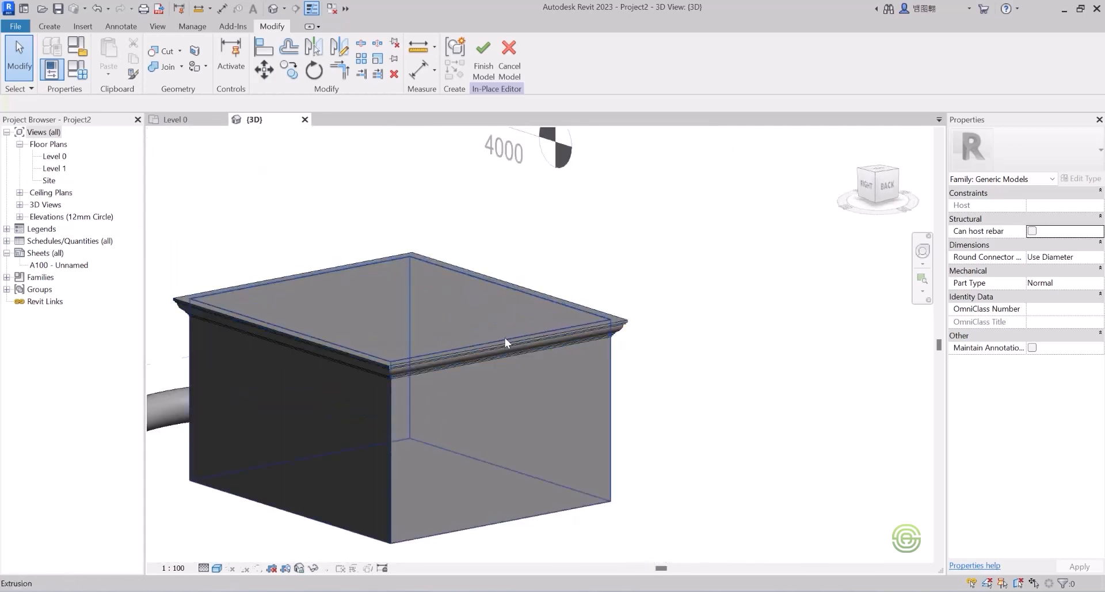
scroll(509, 331, "down", 3)
middle_click_drag(498, 332, 515, 406, "shift")
scroll(423, 292, "down", 3)
middle_click_drag(401, 302, 424, 344, "shift")
scroll(424, 340, "up", 2)
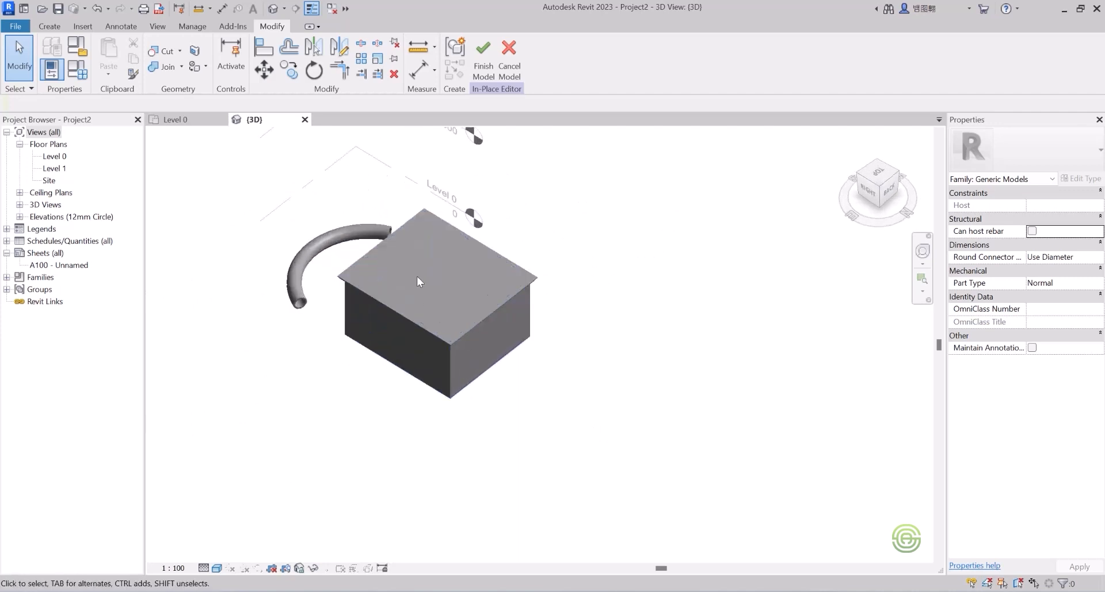
scroll(415, 286, "down", 3)
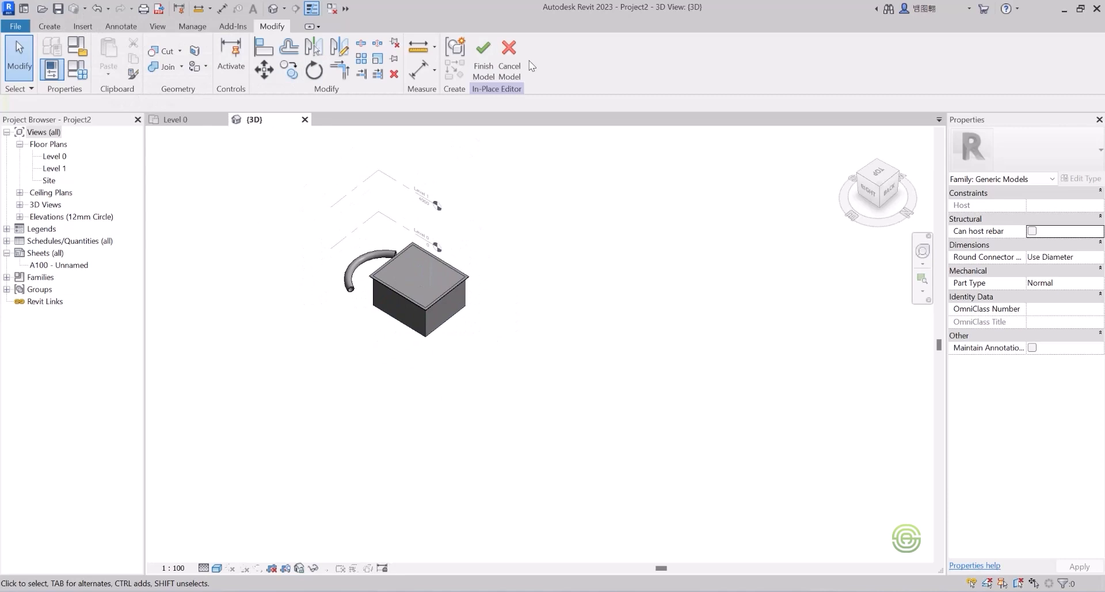
left_click(50, 26)
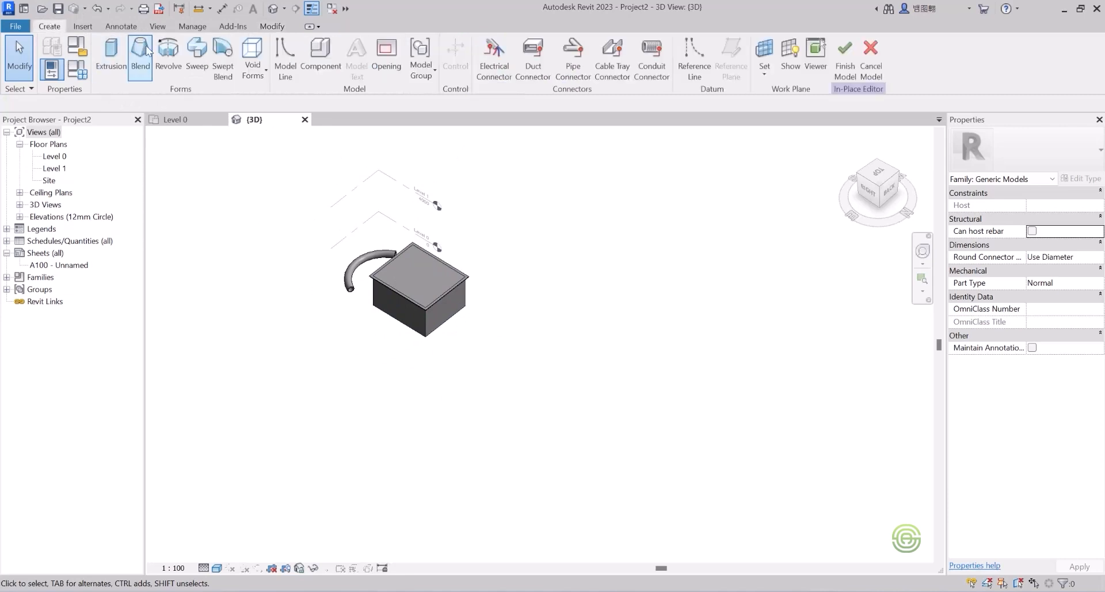
left_click(110, 55)
scroll(449, 344, "up", 2)
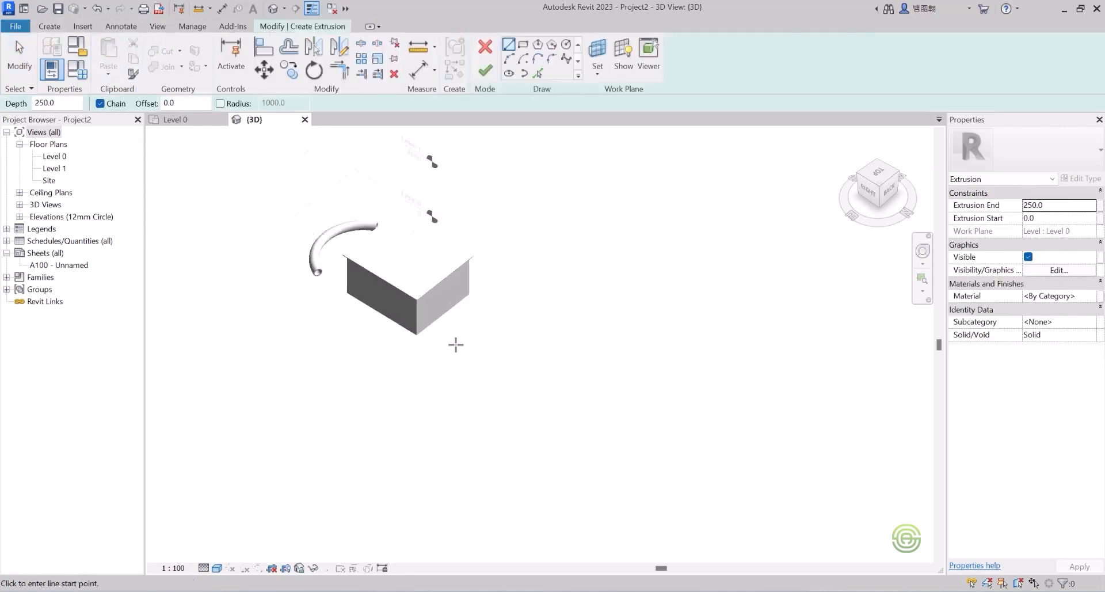
left_click(524, 46)
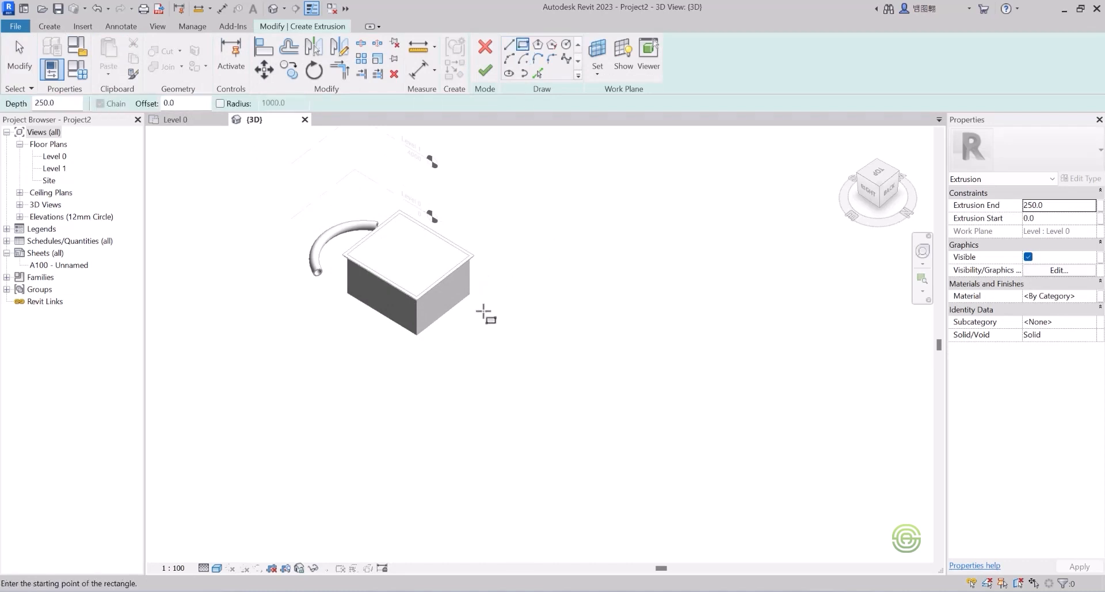
left_click(483, 312)
left_click(518, 386)
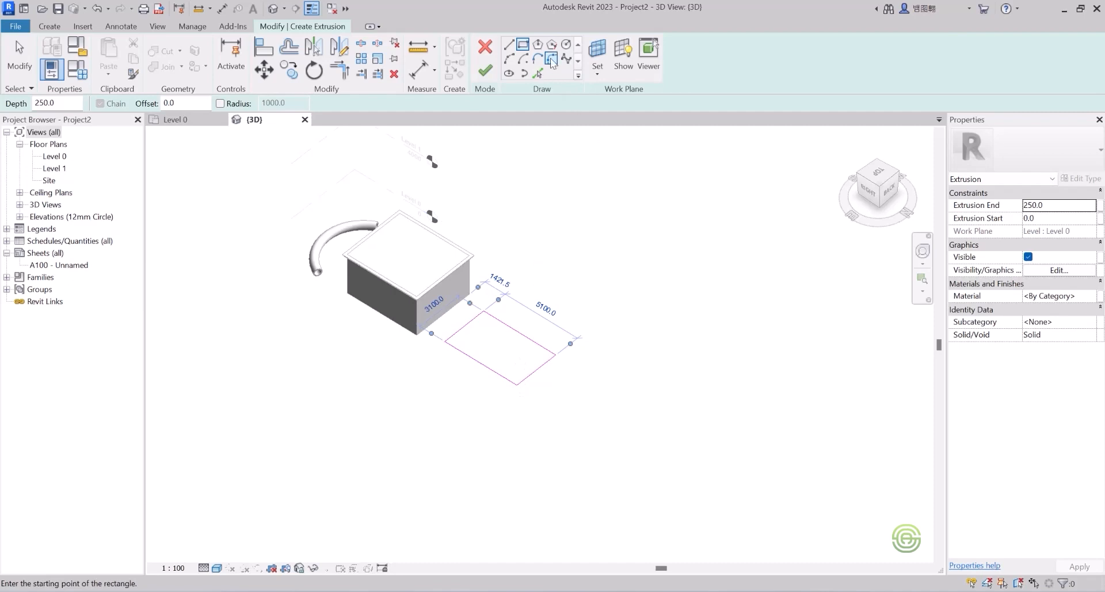
left_click(486, 69)
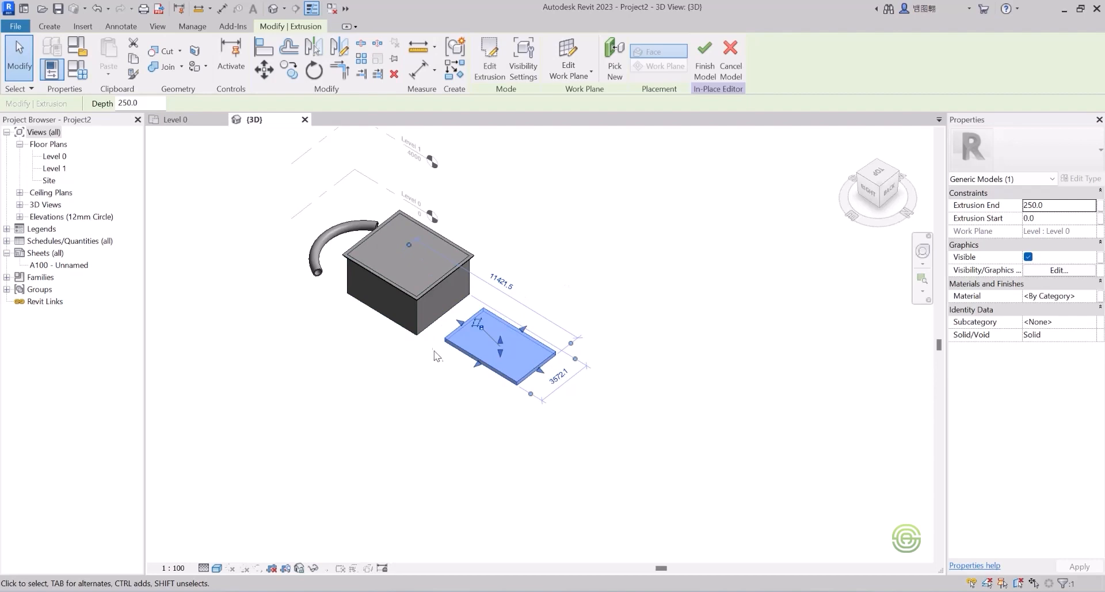
key("Escape")
scroll(495, 350, "up", 5)
key("alt")
key("alt")
middle_click_drag(557, 291, 572, 189, "shift")
scroll(606, 189, "up", 3)
scroll(606, 189, "down", 3)
middle_click_drag(541, 225, 466, 270)
scroll(507, 257, "up", 3)
scroll(527, 284, "down", 2)
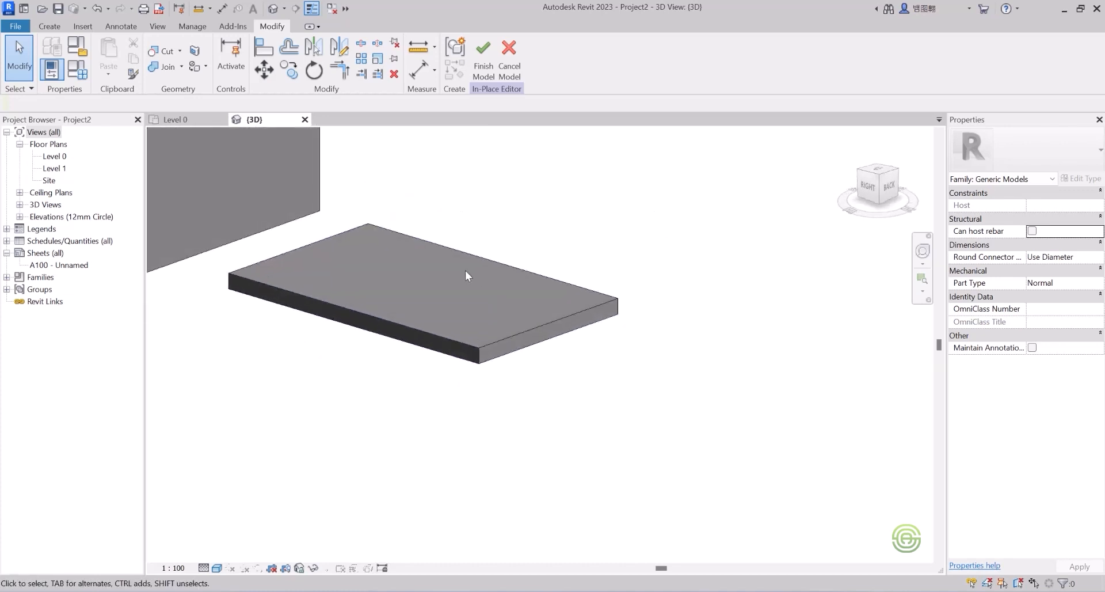
scroll(466, 270, "up", 2)
scroll(504, 309, "down", 1)
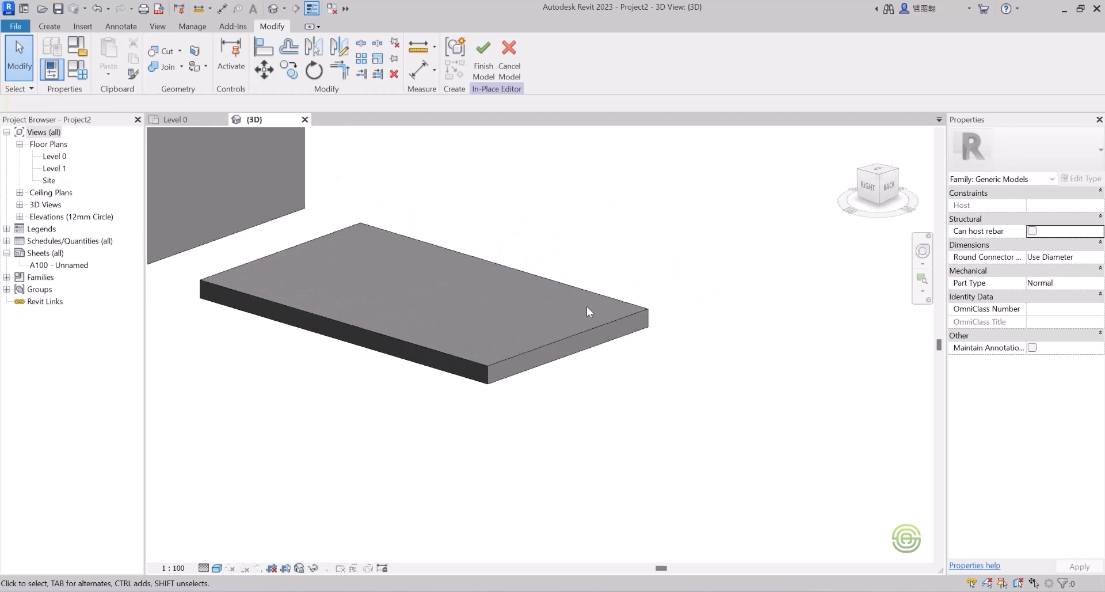
scroll(610, 310, "up", 3)
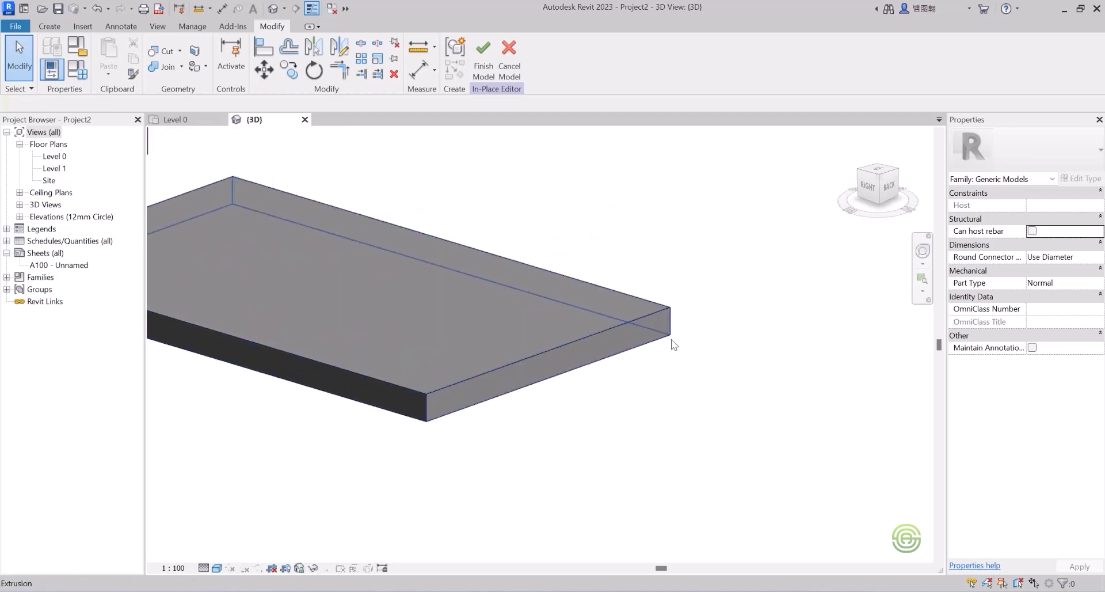
Step: Pick the slab's right and front edges as a new sweep path, then begin its profile
left_click(50, 27)
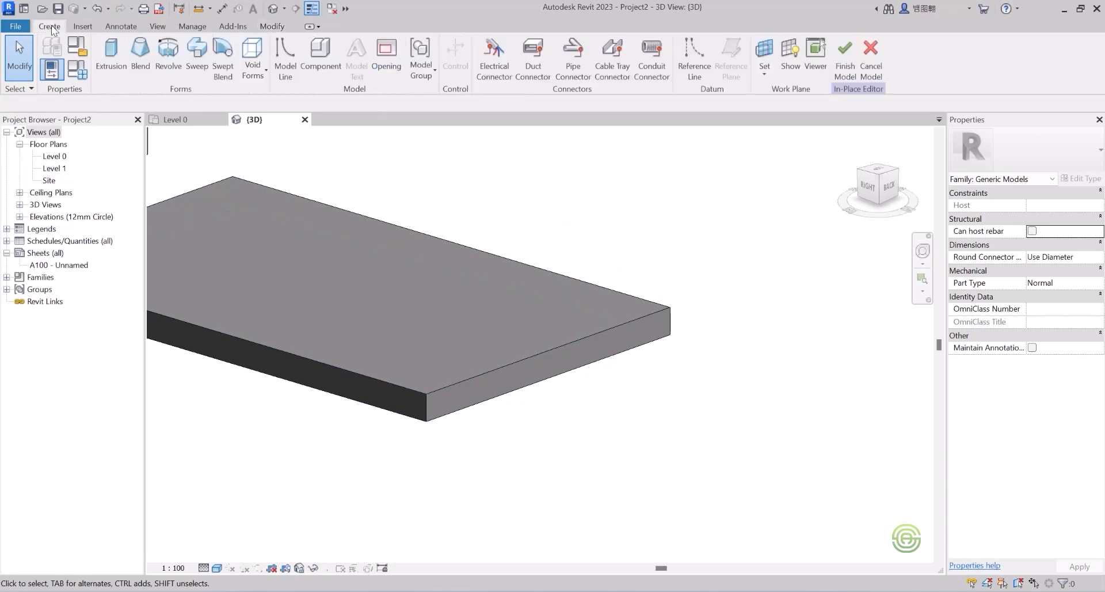
left_click(197, 51)
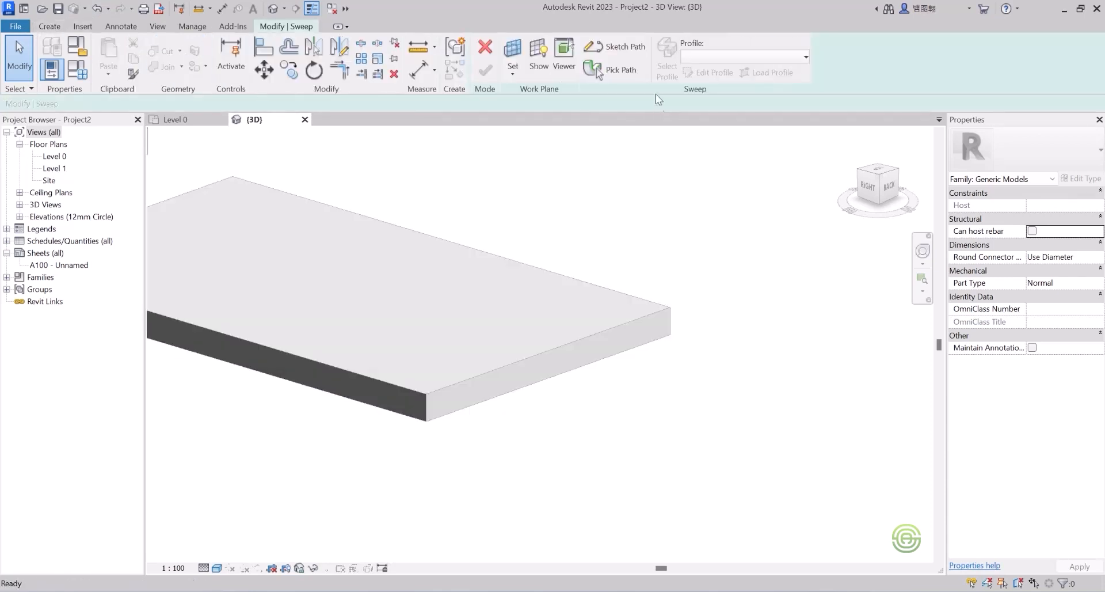
left_click(619, 72)
left_click(602, 329)
scroll(603, 329, "down", 3)
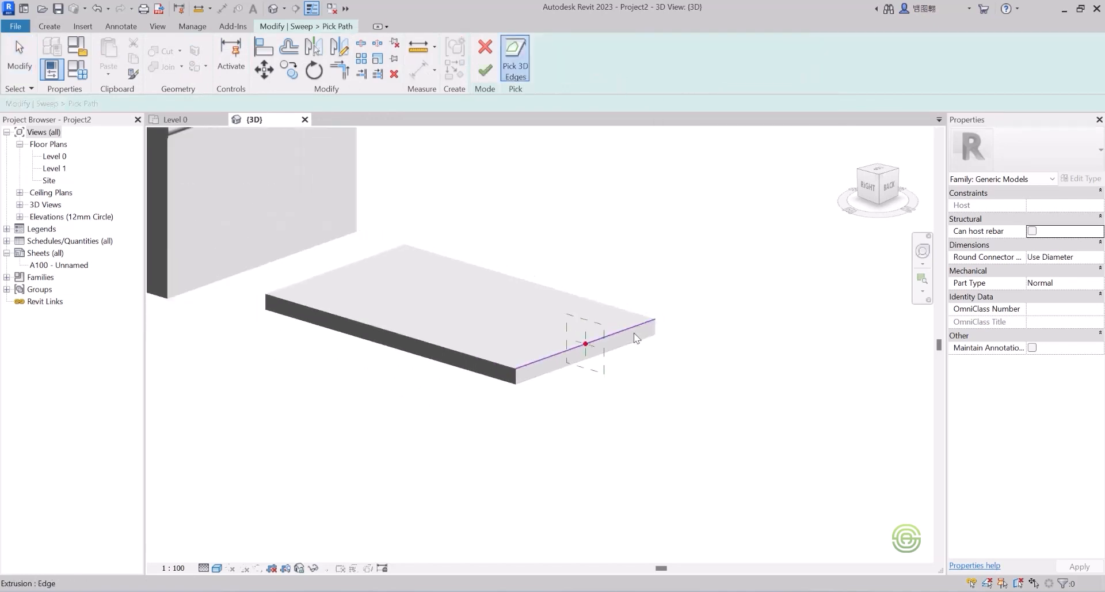
left_click(500, 361)
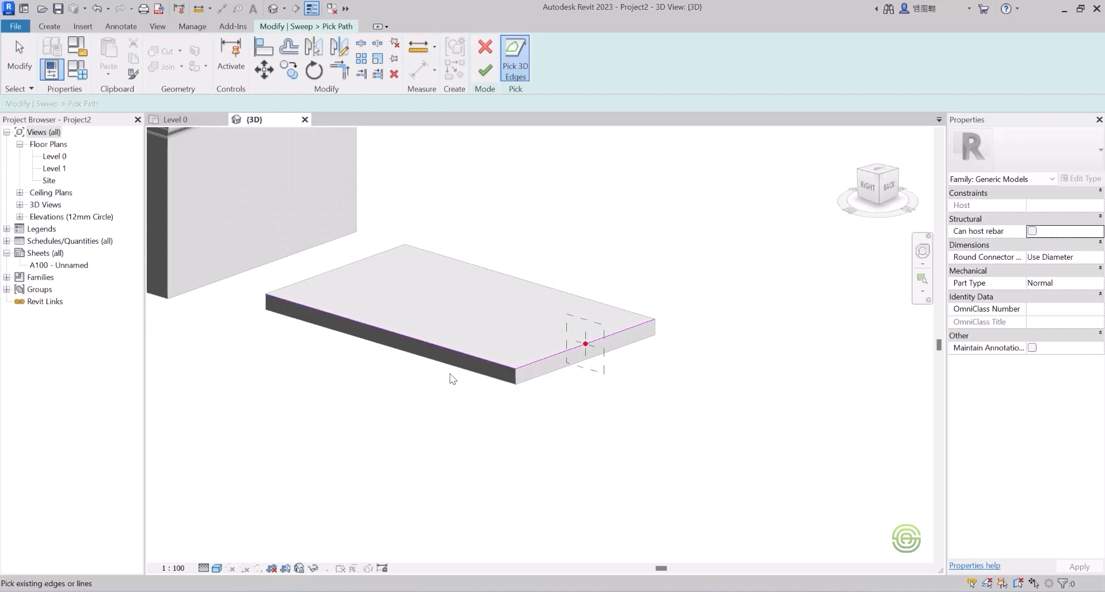
left_click(485, 70)
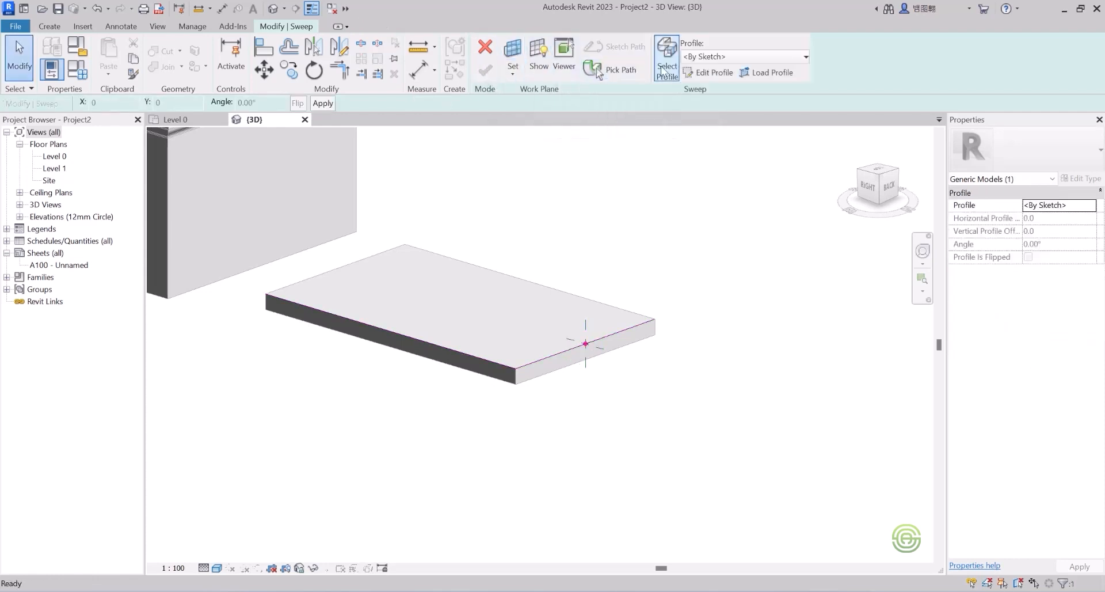
left_click(711, 73)
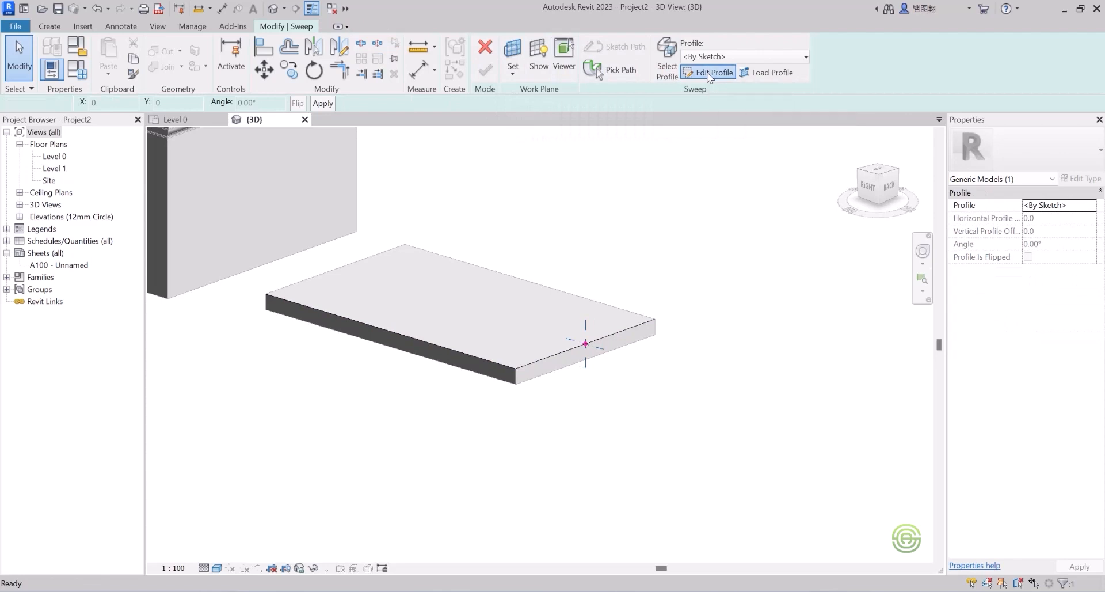
Step: Start the C-shaped profile at the path point, drawing the top flange with its short lip
scroll(602, 357, "up", 3)
scroll(592, 346, "up", 5)
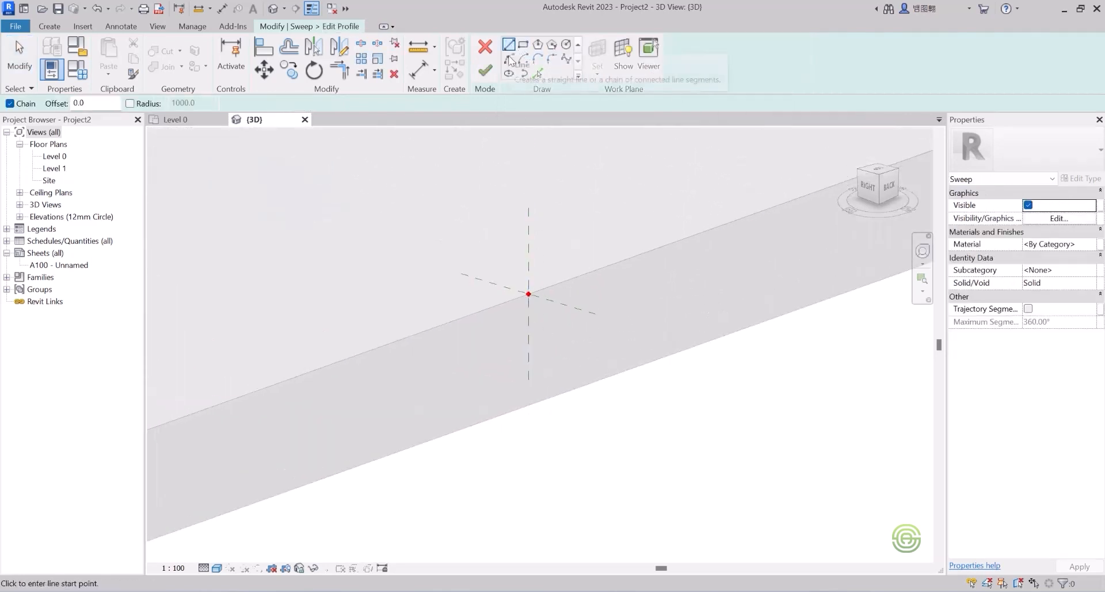
left_click(528, 294)
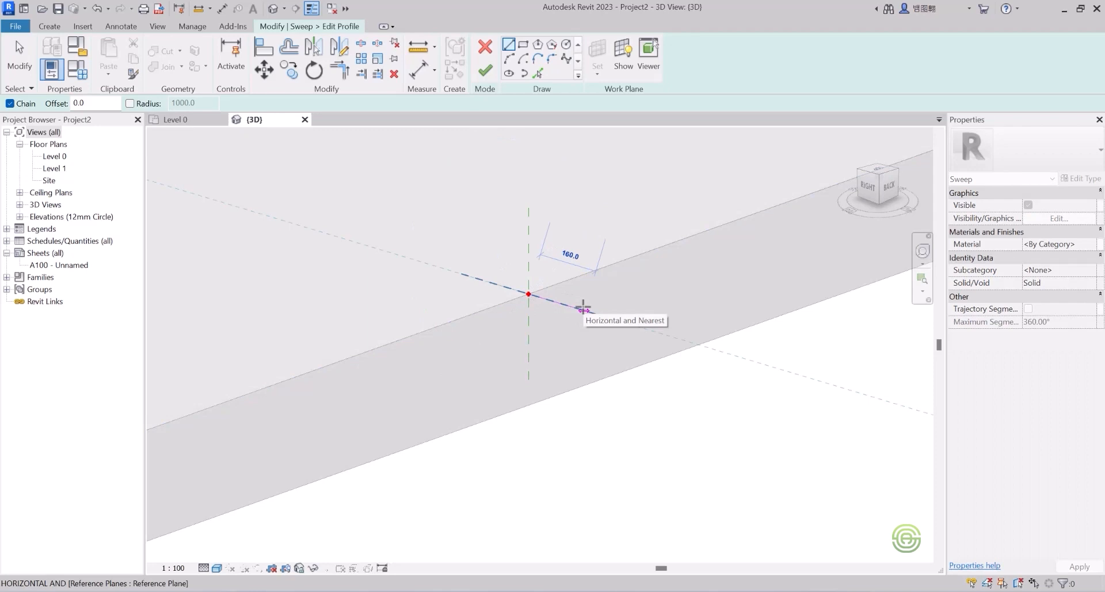
left_click(568, 303)
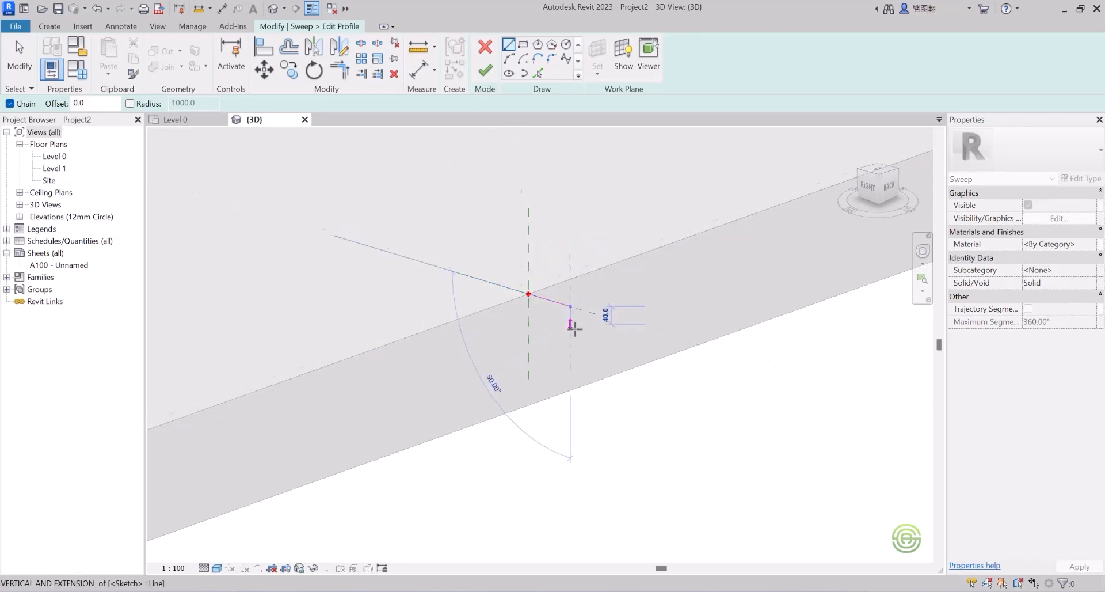
scroll(568, 317, "up", 3)
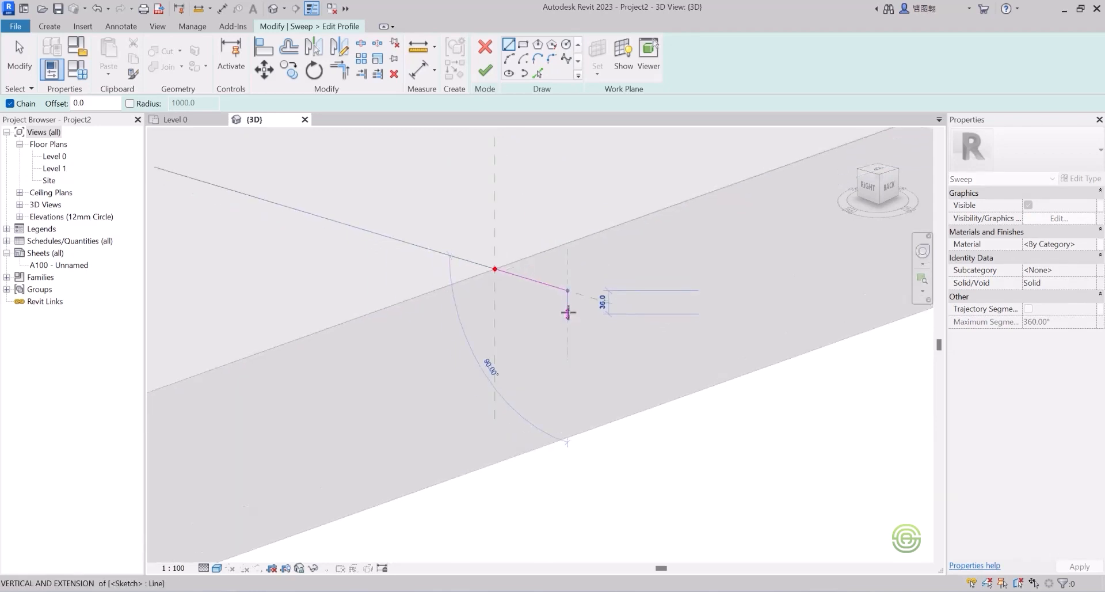
left_click(567, 309)
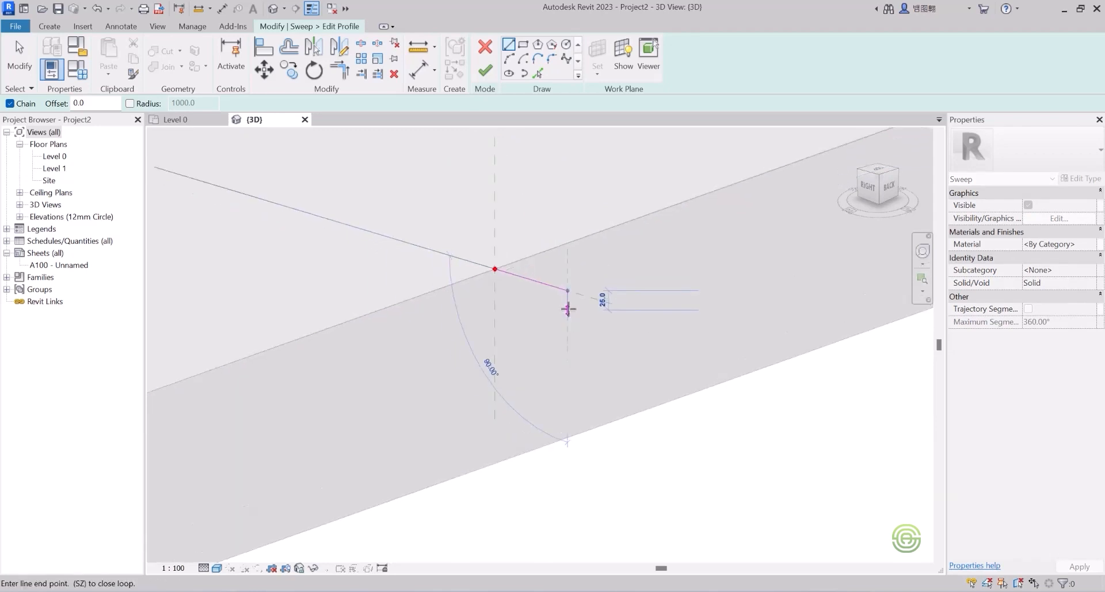
left_click(509, 292)
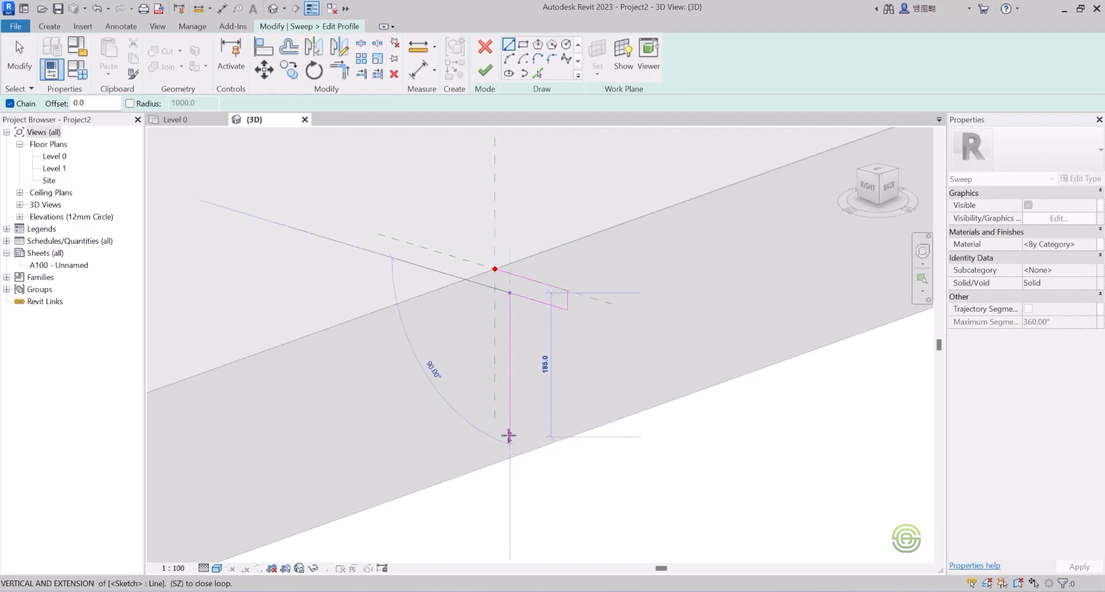
Step: Draw the web and lipped bottom flange, close the loop, and finish the profile and sweep
left_click(509, 436)
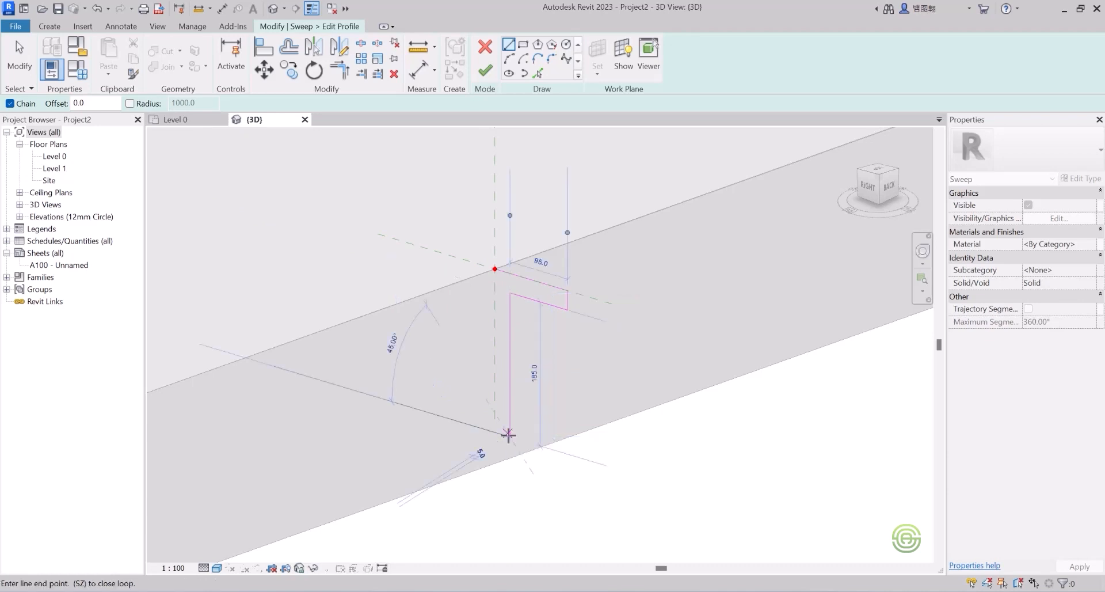
left_click(567, 454)
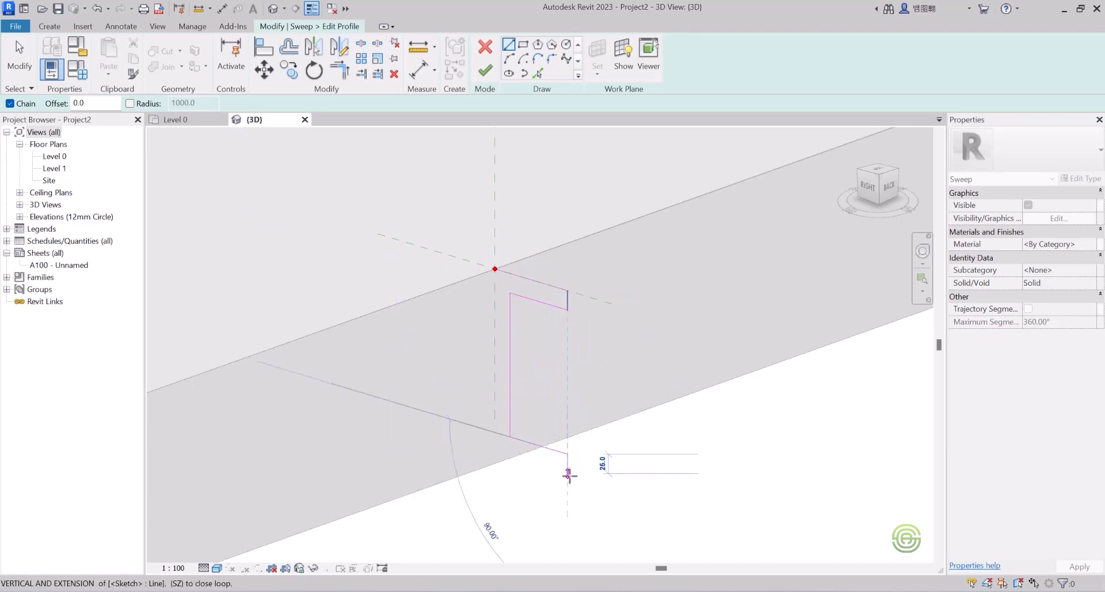
left_click(568, 473)
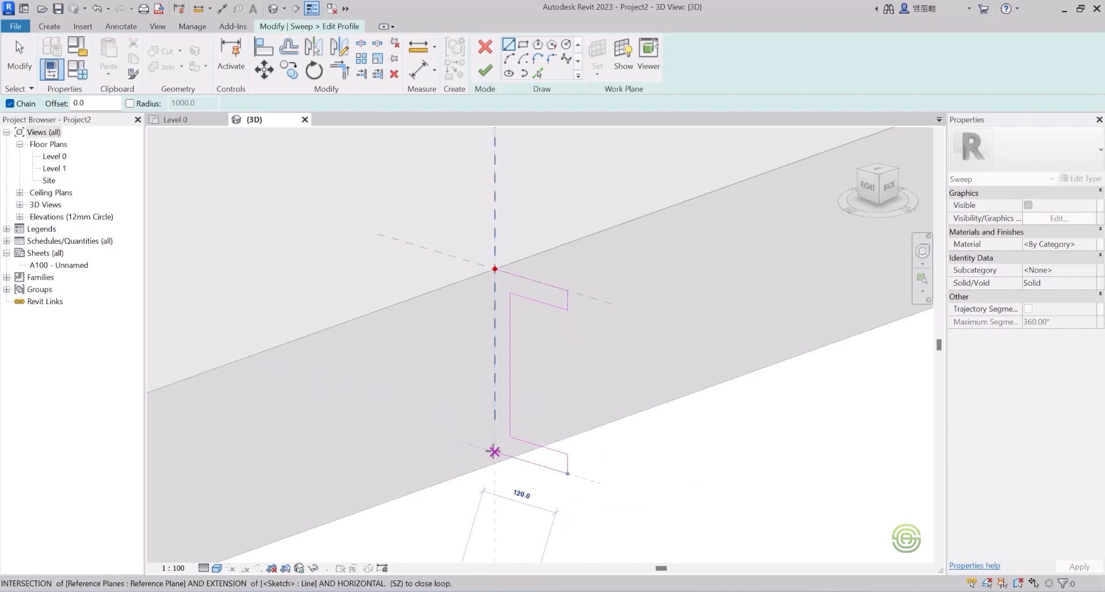
left_click(494, 451)
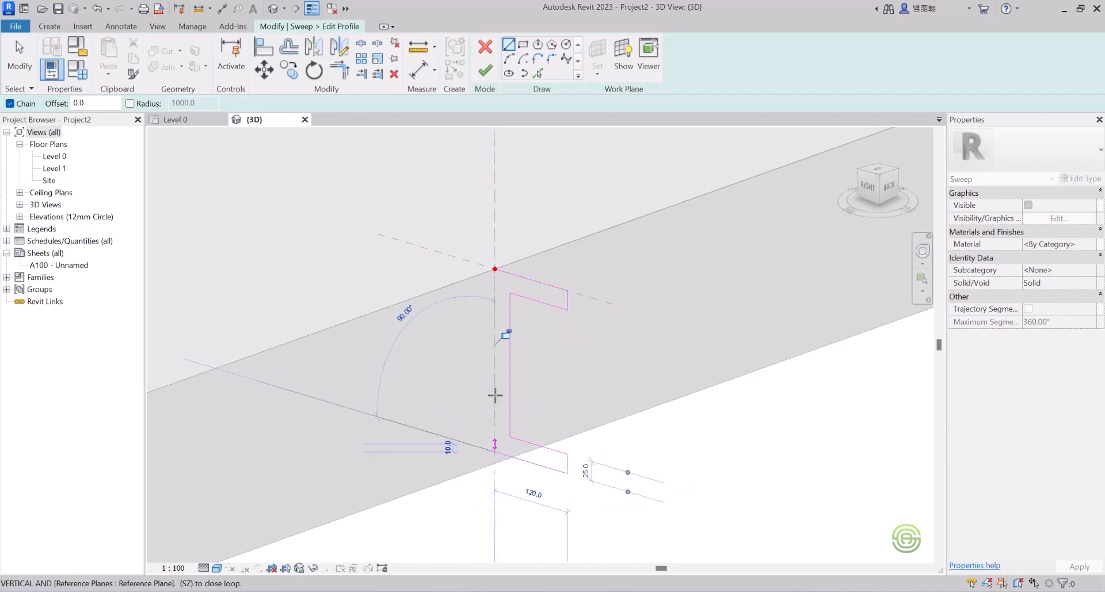
left_click(494, 268)
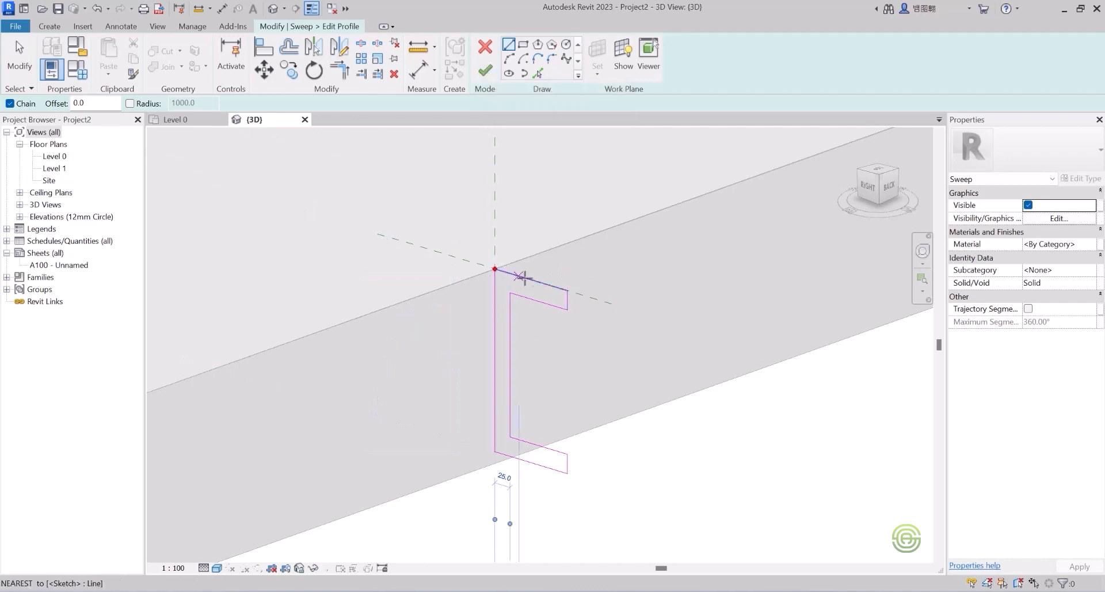
left_click(485, 70)
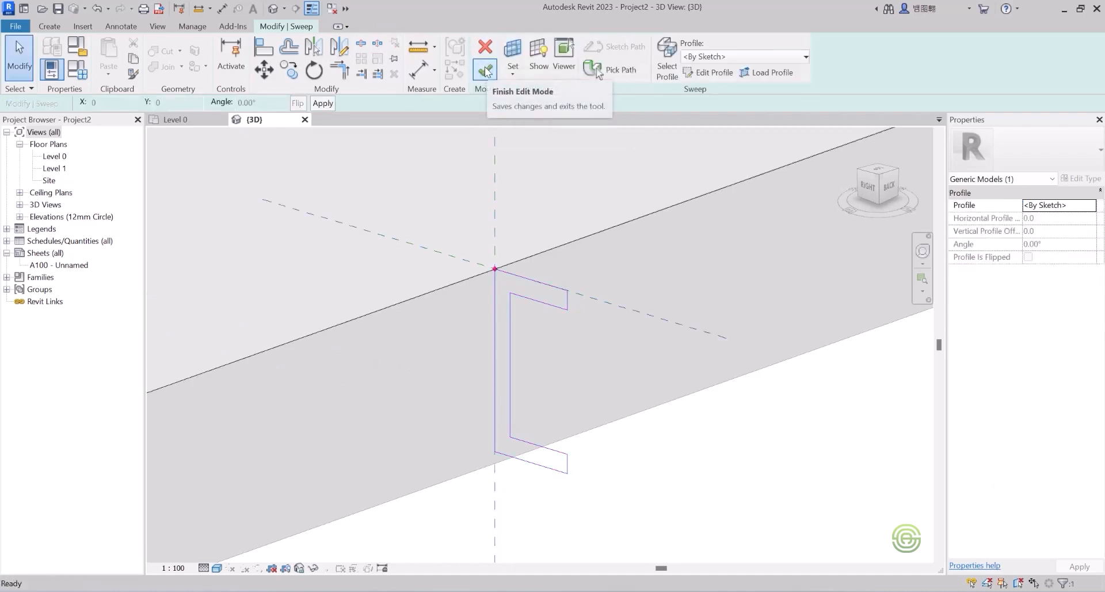
left_click(486, 70)
scroll(626, 322, "down", 5)
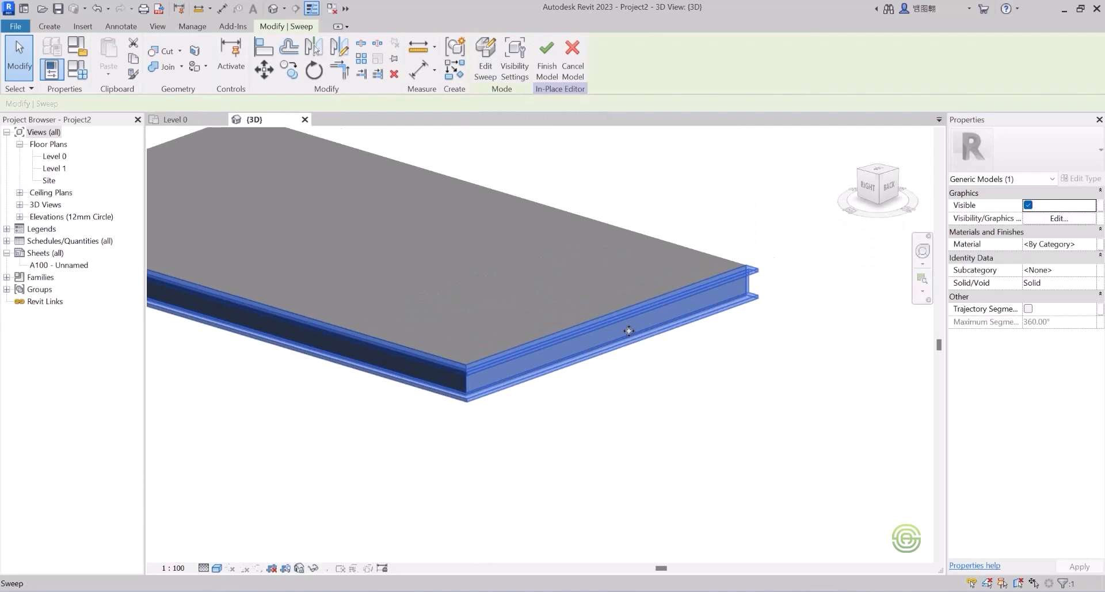
scroll(558, 317, "down", 3)
middle_click_drag(517, 319, 535, 209, "shift")
left_click(535, 210)
scroll(538, 279, "up", 2)
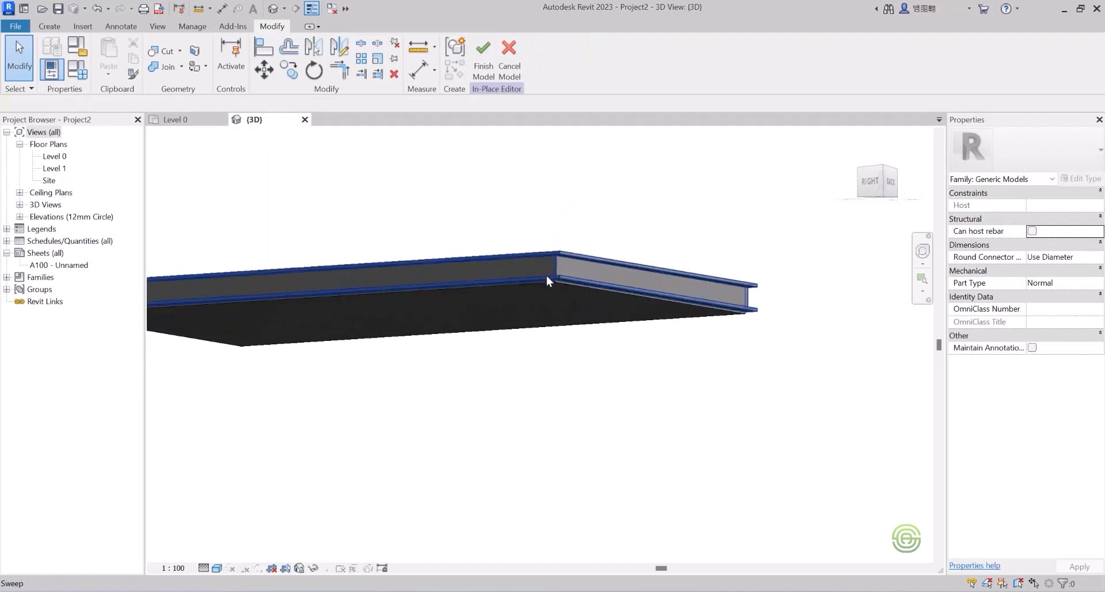
scroll(540, 271, "up", 1)
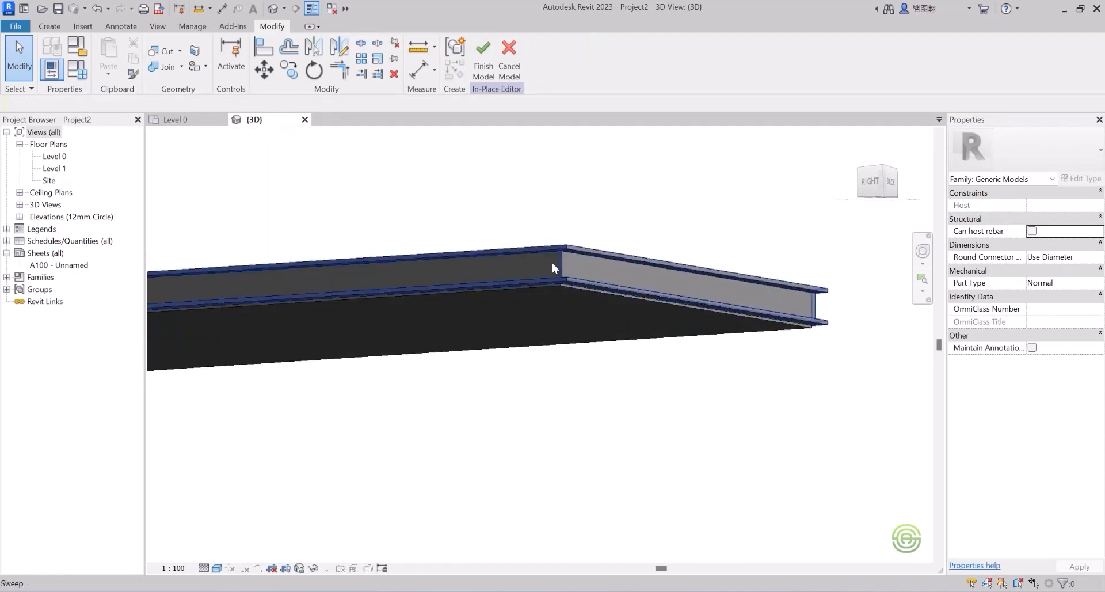
scroll(538, 264, "down", 2)
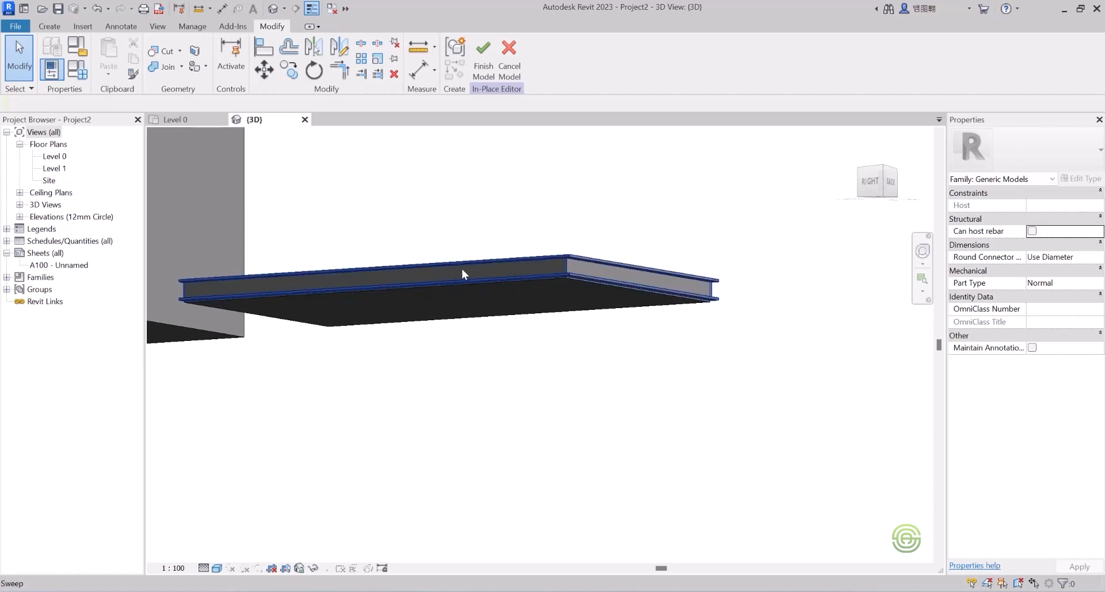
middle_click_drag(453, 268, 473, 381, "shift")
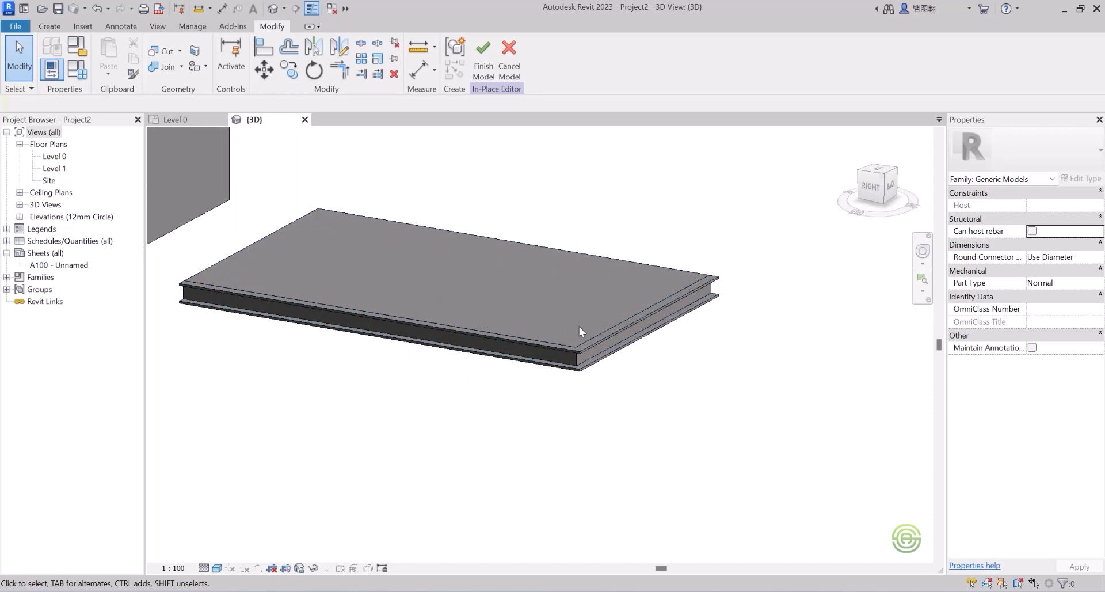
middle_click_drag(568, 326, 609, 268, "shift")
scroll(609, 269, "up", 2)
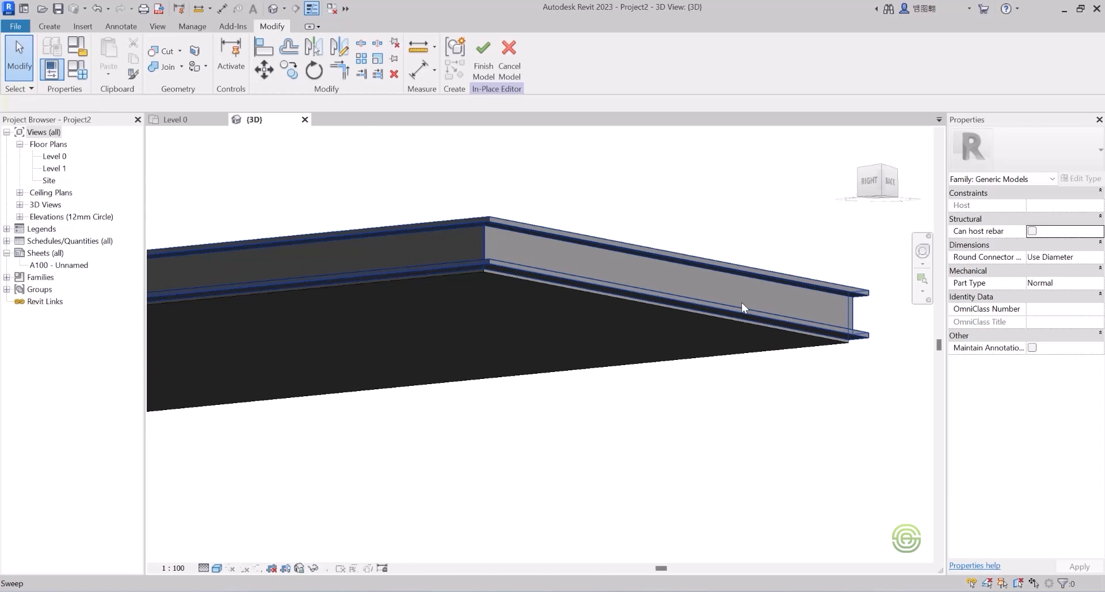
middle_click_drag(572, 269, 501, 443, "shift")
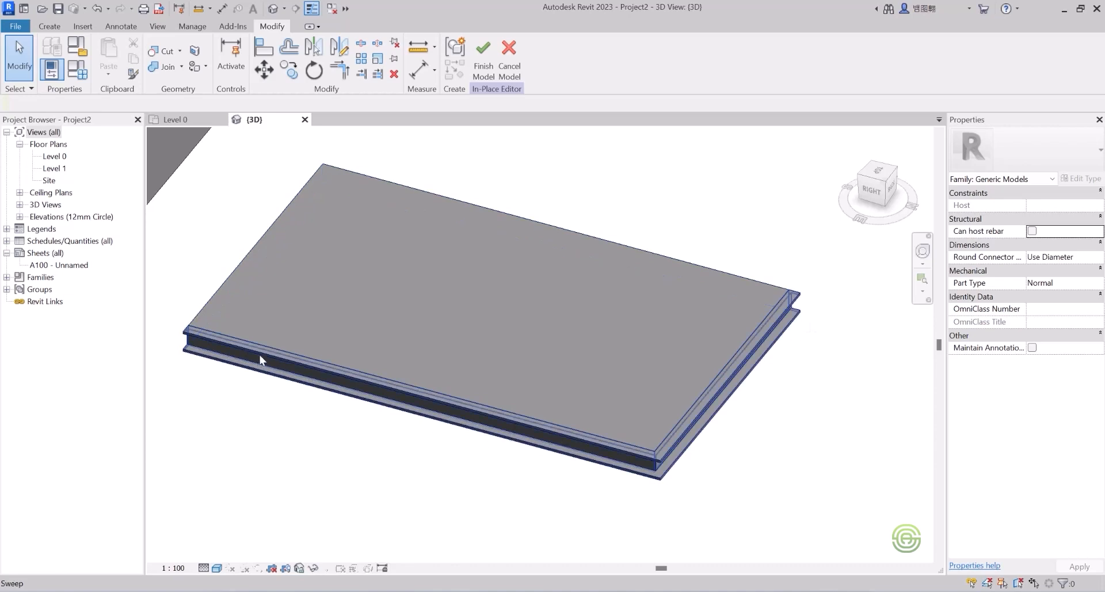
scroll(558, 347, "down", 6)
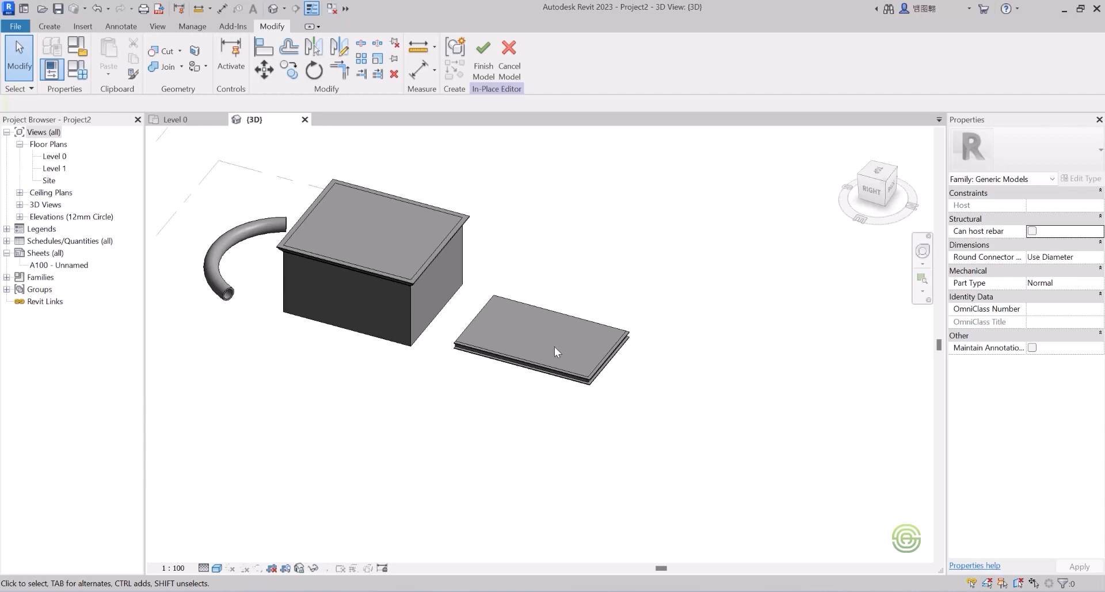
middle_click_drag(551, 345, 518, 313, "shift")
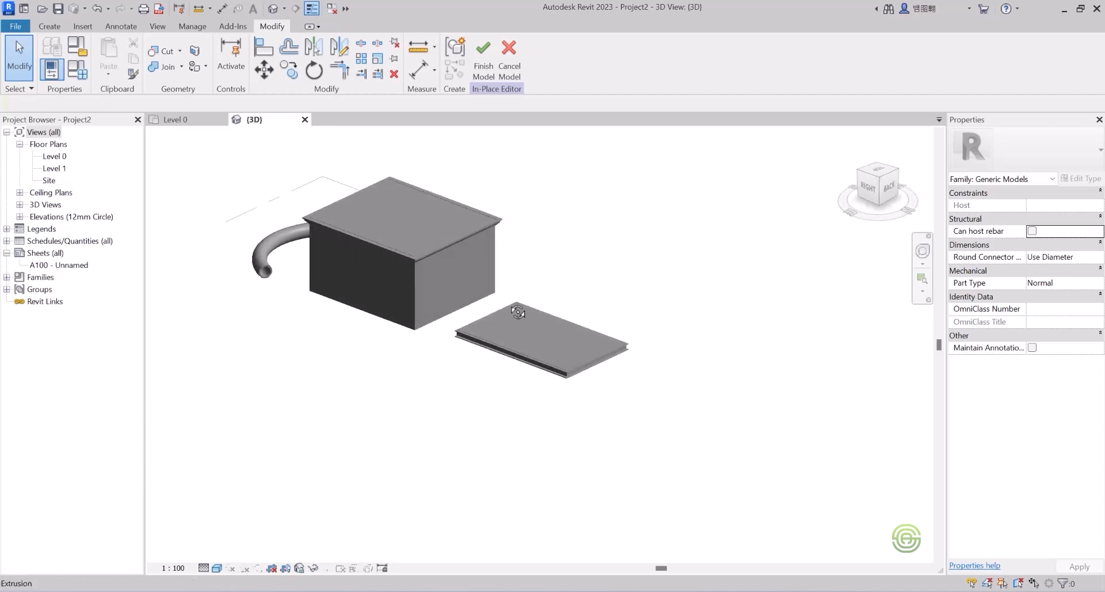
scroll(497, 272, "down", 3)
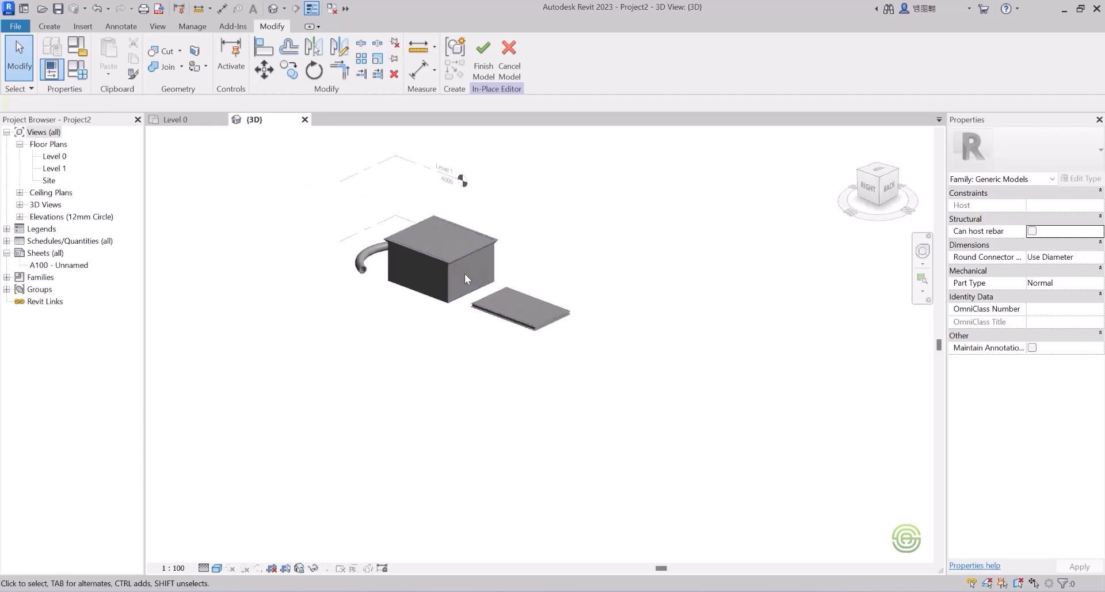
Step: Start a new solid Swept Blend from the Forms panel
left_click(45, 25)
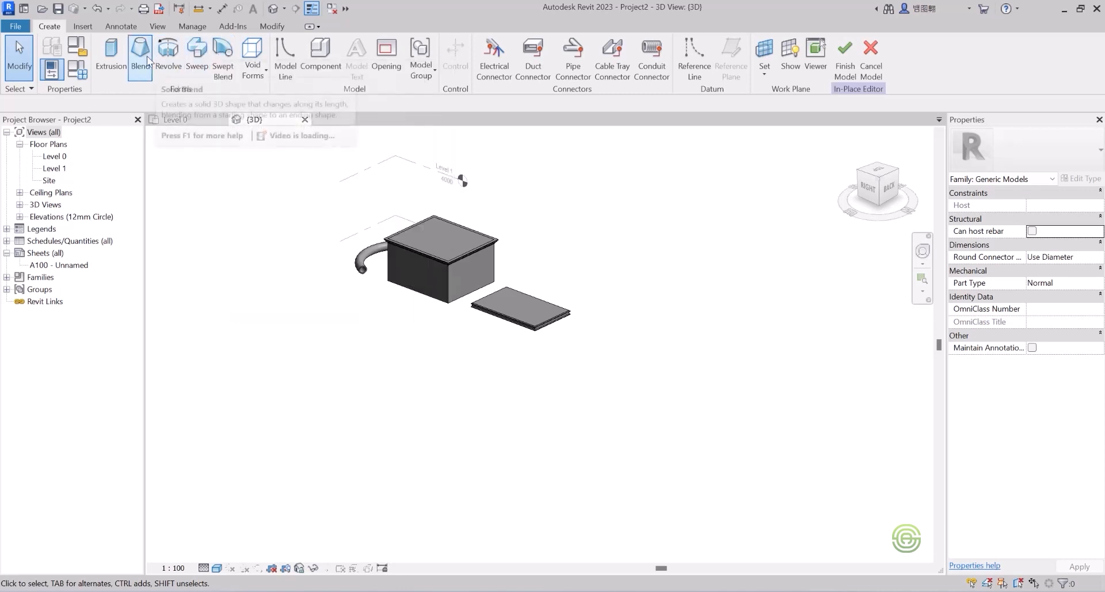
left_click(225, 60)
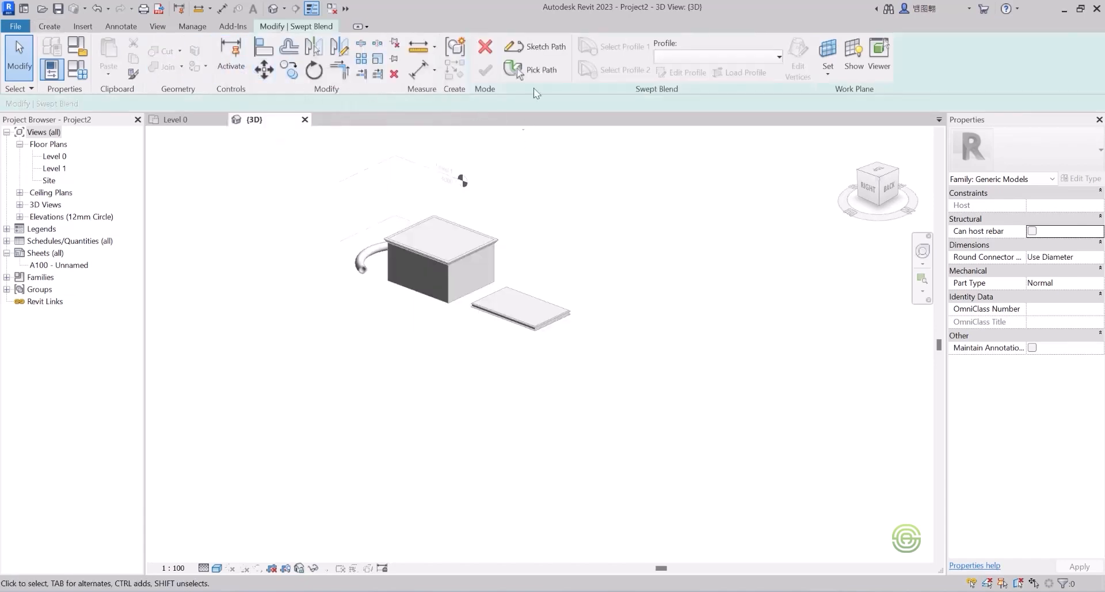
Step: Sketch a spline path with a start point, two control points and an end point, then finish it
left_click(543, 46)
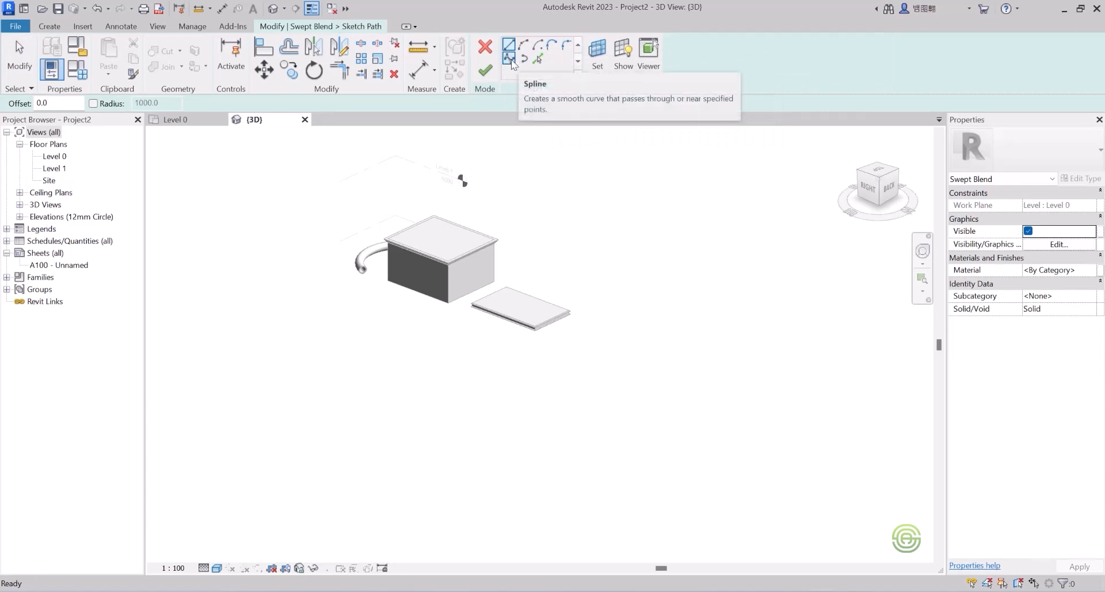
left_click(512, 63)
scroll(469, 279, "down", 5)
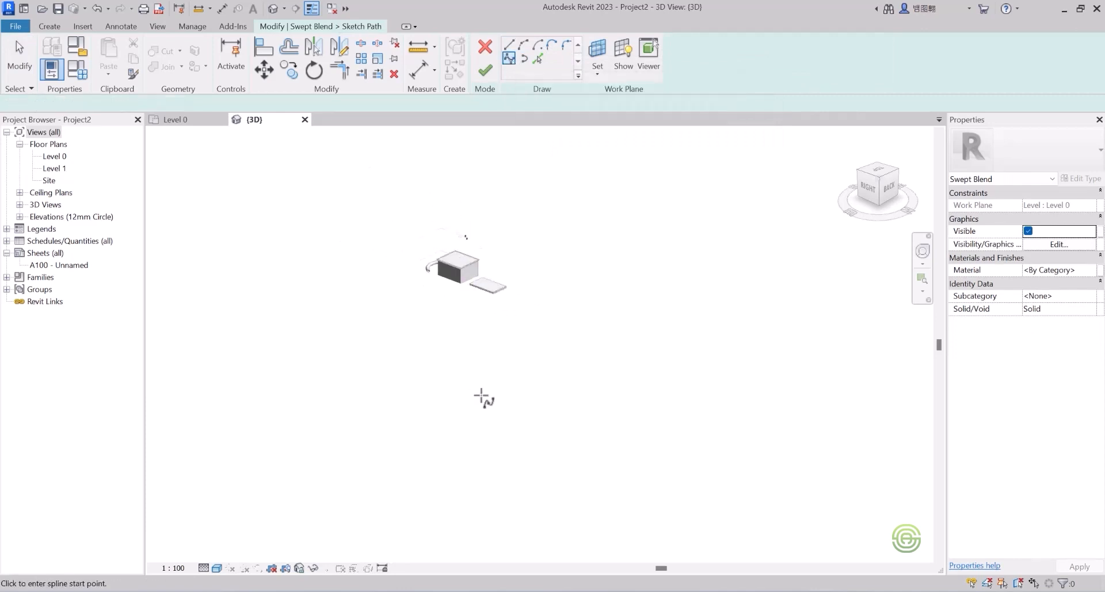
left_click(447, 372)
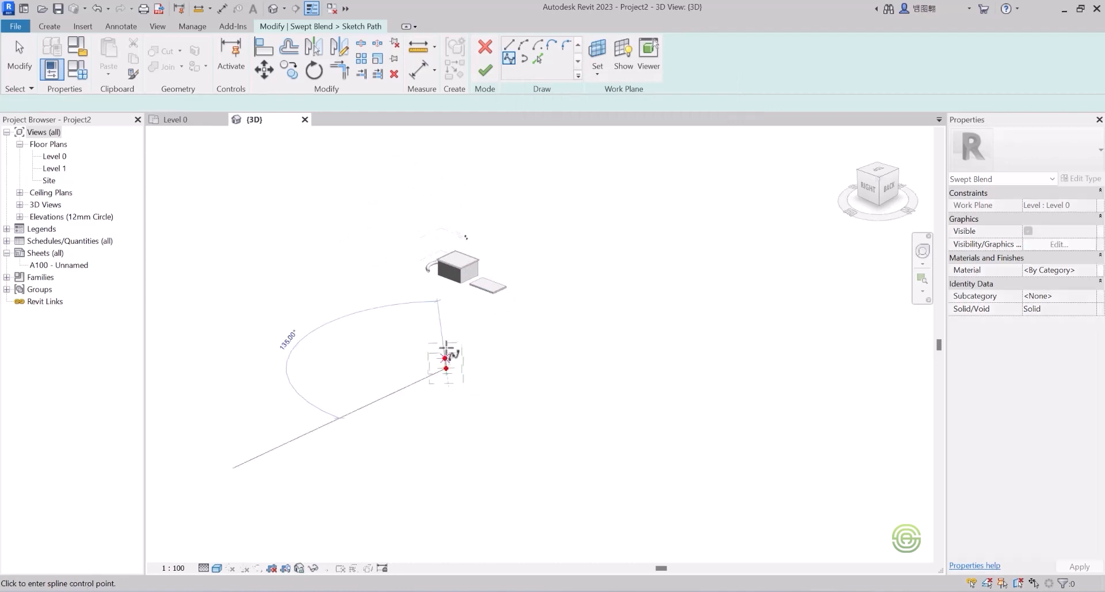
scroll(463, 344, "up", 3)
left_click(466, 342)
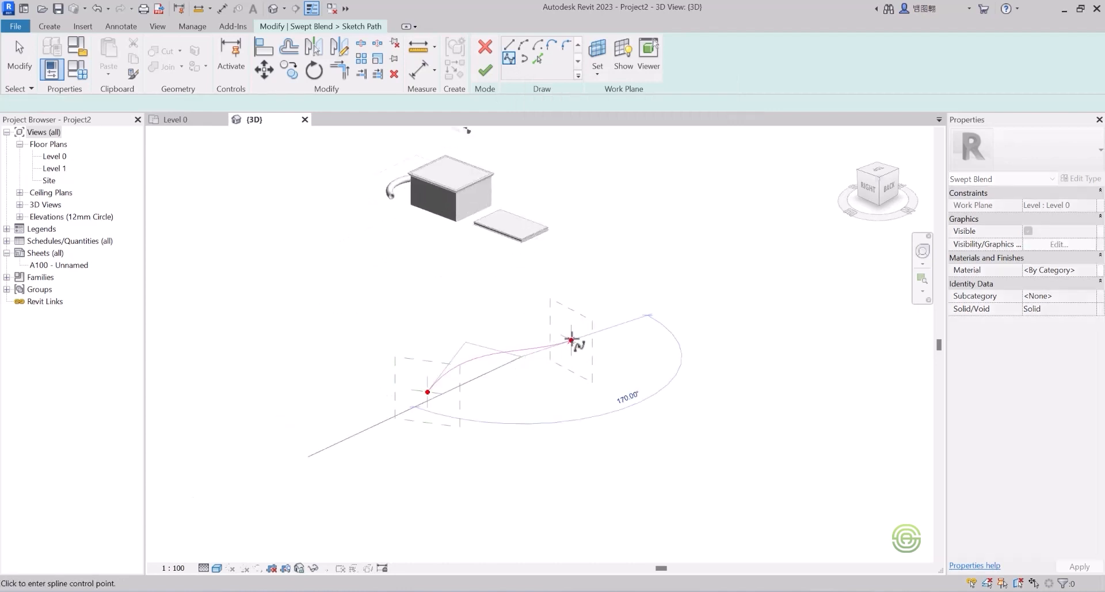
left_click(589, 349)
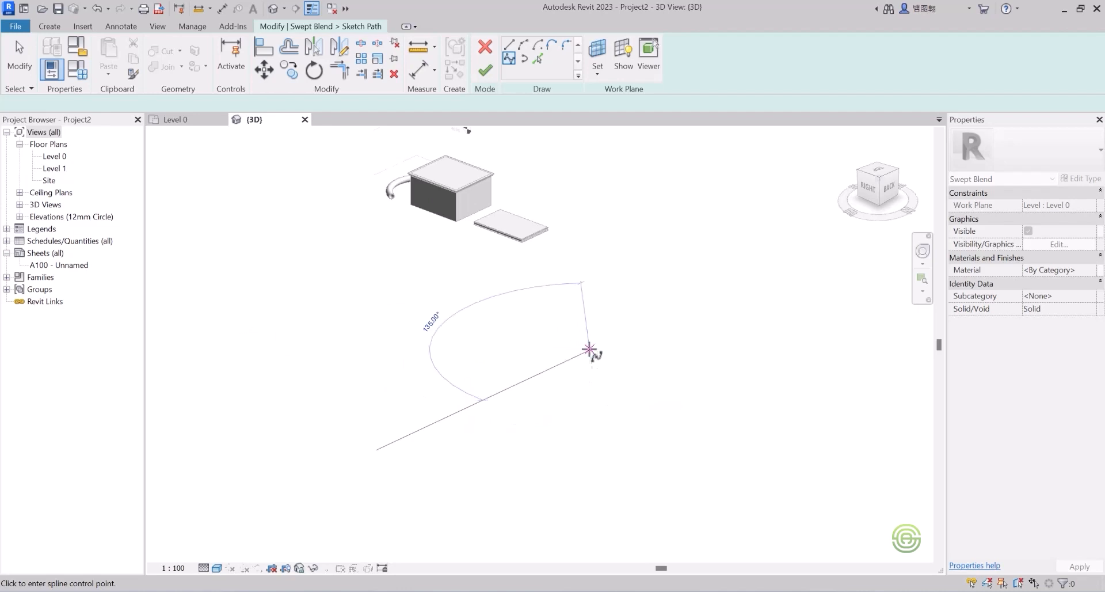
left_click(585, 303)
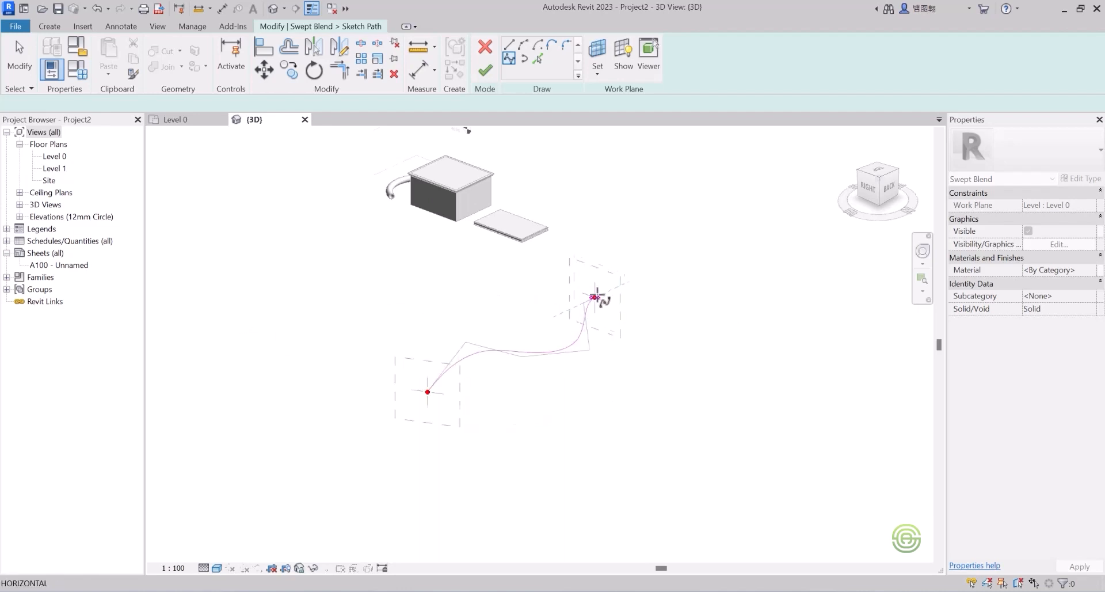
left_click(487, 71)
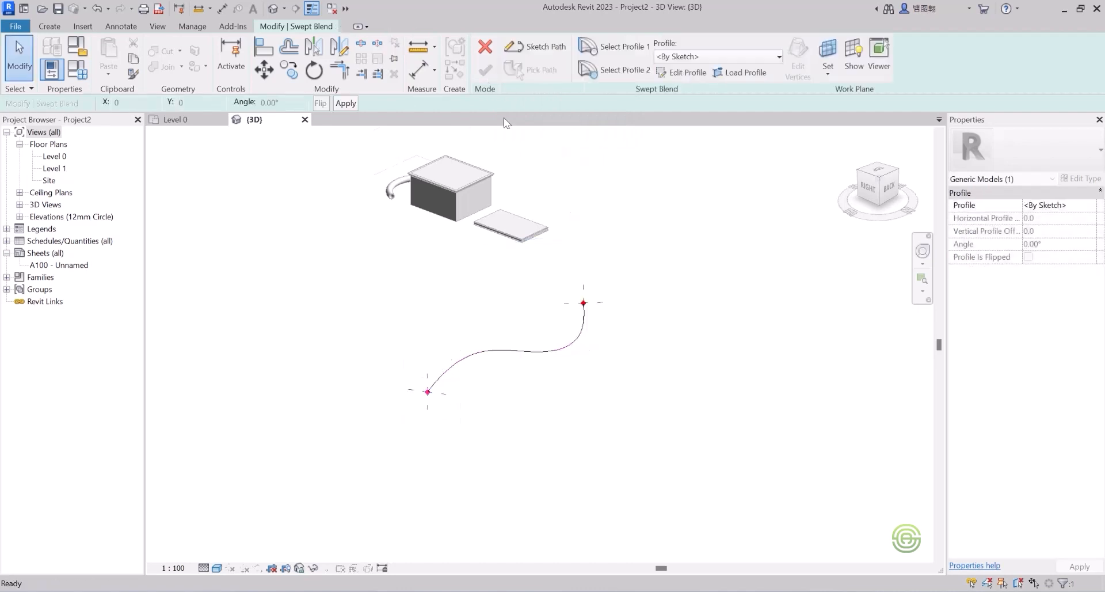
scroll(477, 363, "up", 2)
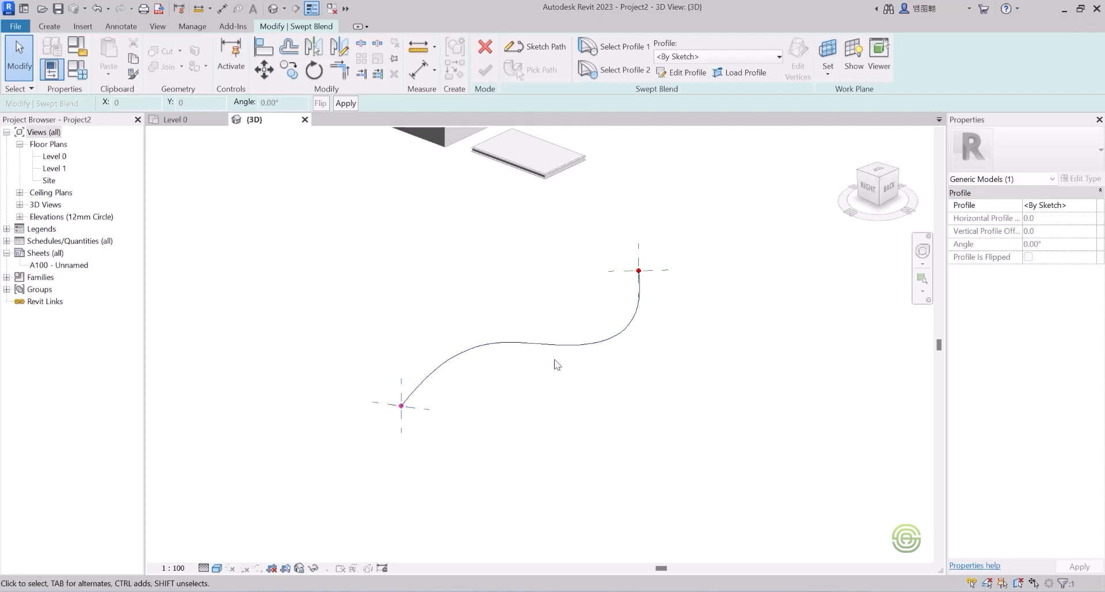
scroll(547, 354, "up", 2)
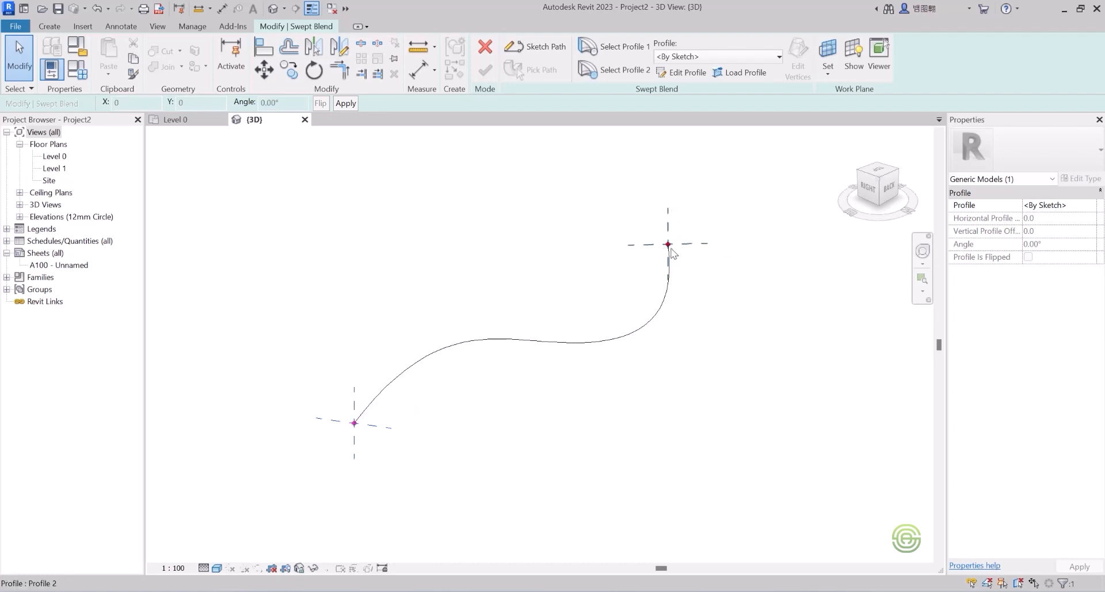
scroll(407, 326, "down", 2)
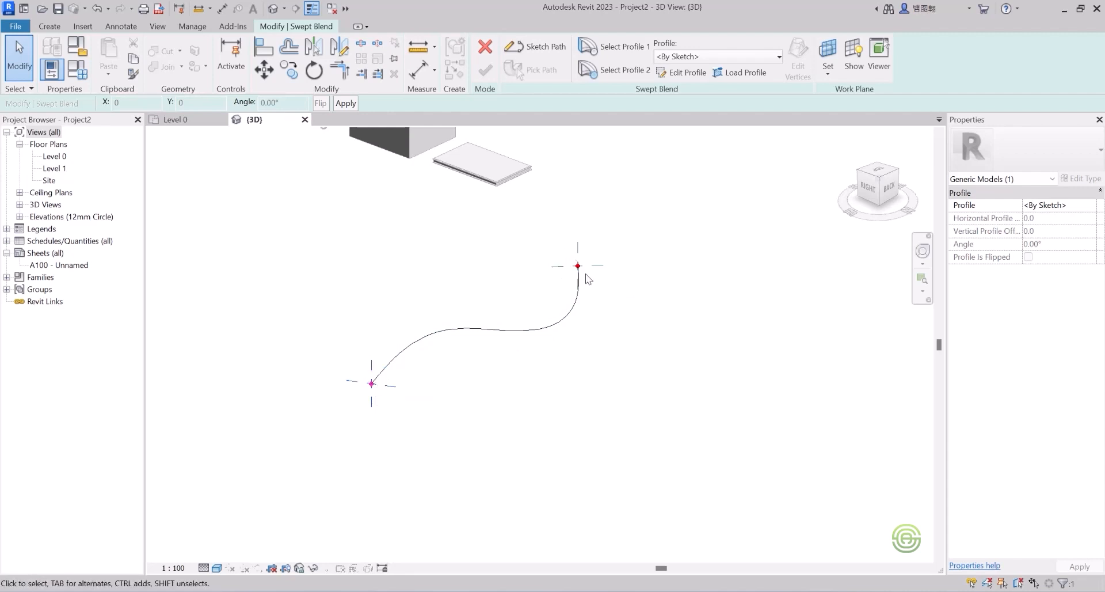
left_click(614, 43)
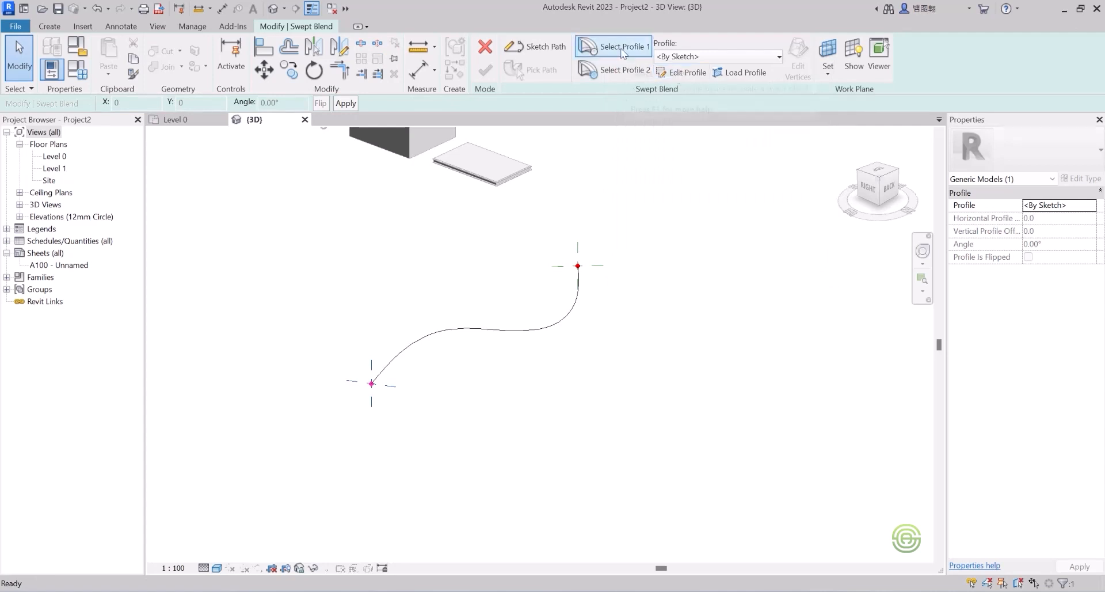
Step: Draw an 800 × 1500 rectangle at the spline's start as Profile 1 and finish the sketch
left_click(676, 74)
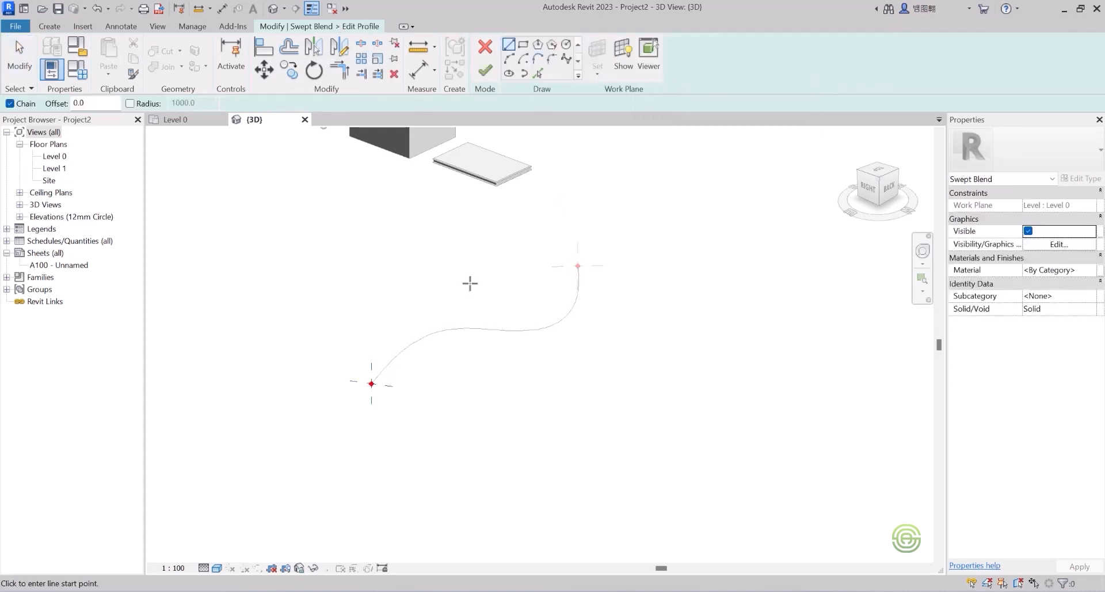
scroll(374, 397, "up", 5)
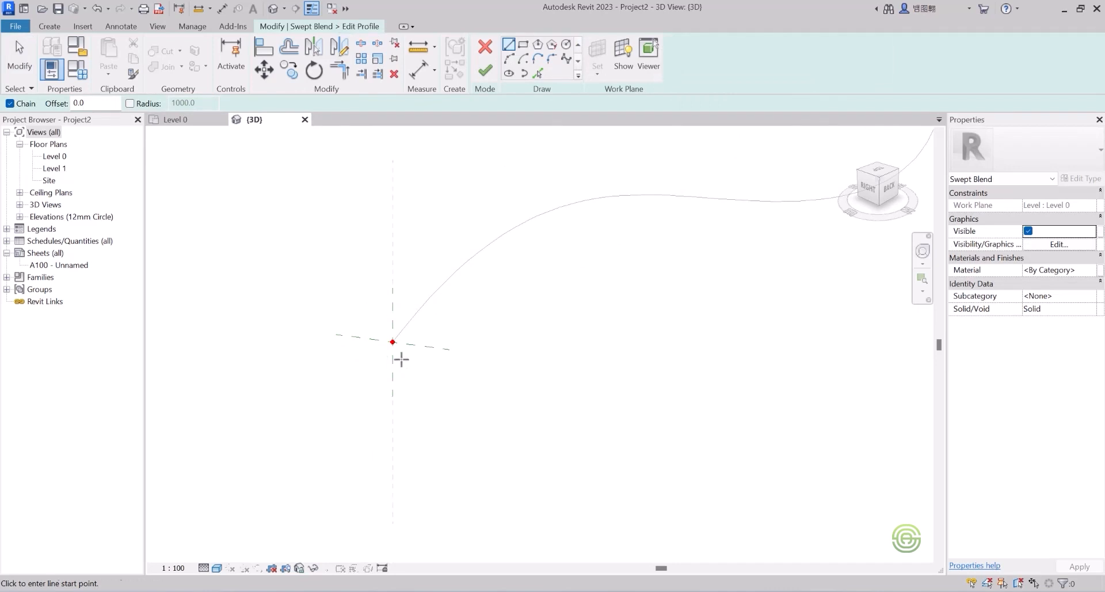
left_click(526, 47)
left_click(392, 336)
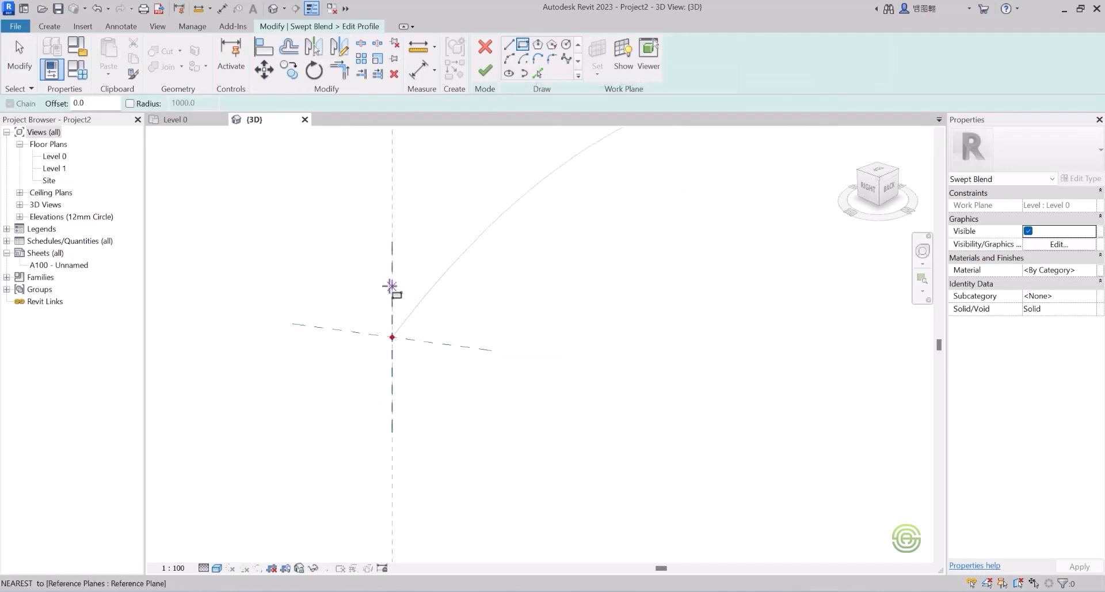
left_click(392, 336)
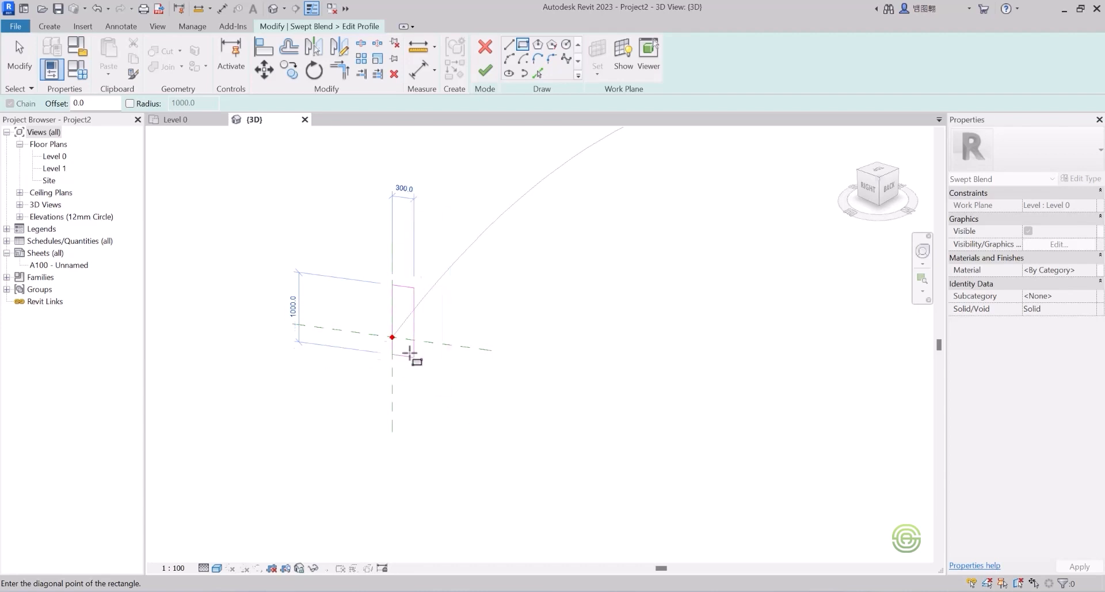
left_click(448, 399)
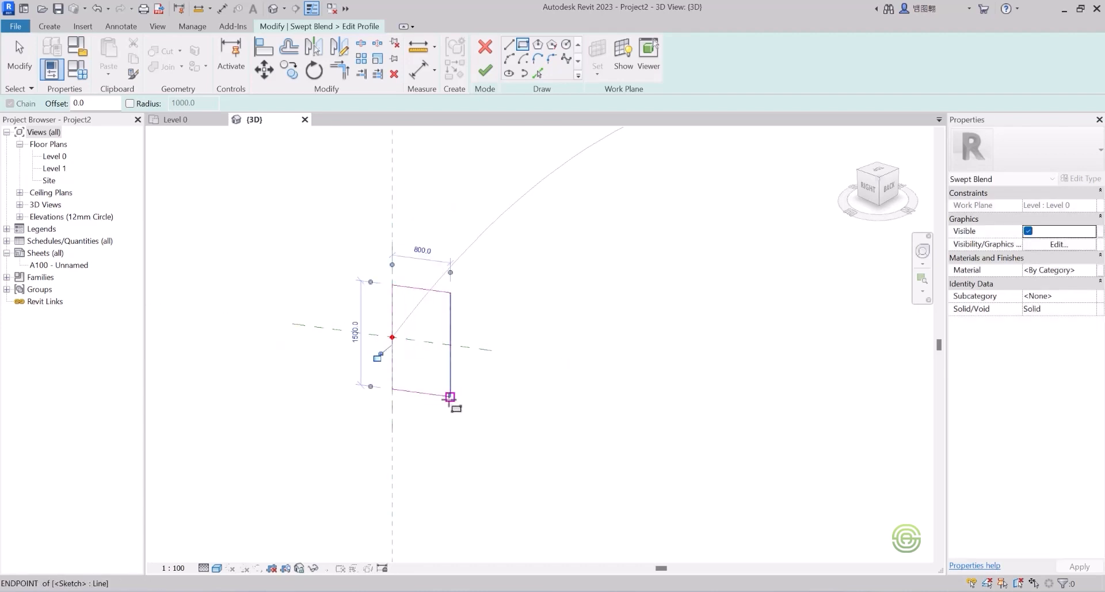
scroll(411, 422, "down", 2)
scroll(286, 393, "down", 2)
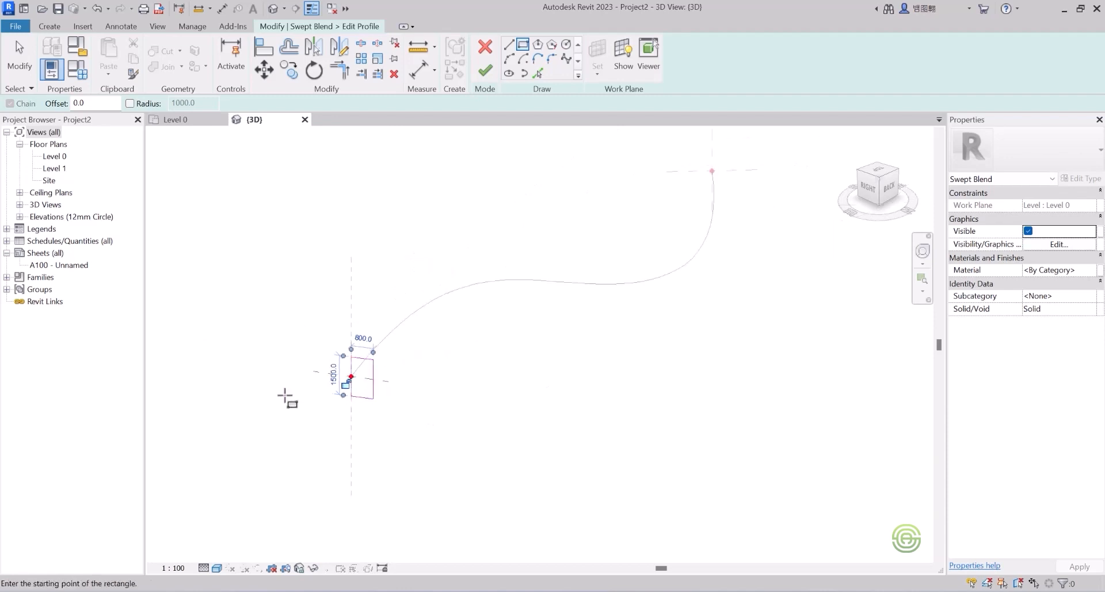
left_click(485, 71)
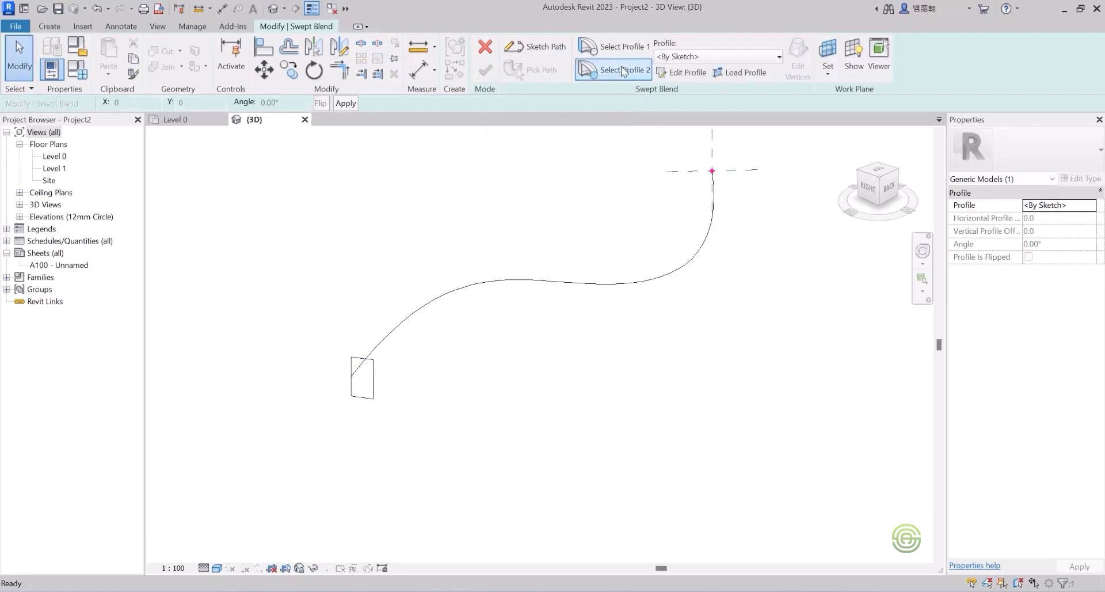
Step: Draw a circle centred on the spline's end as Profile 2, then finish to build the blend
left_click(672, 73)
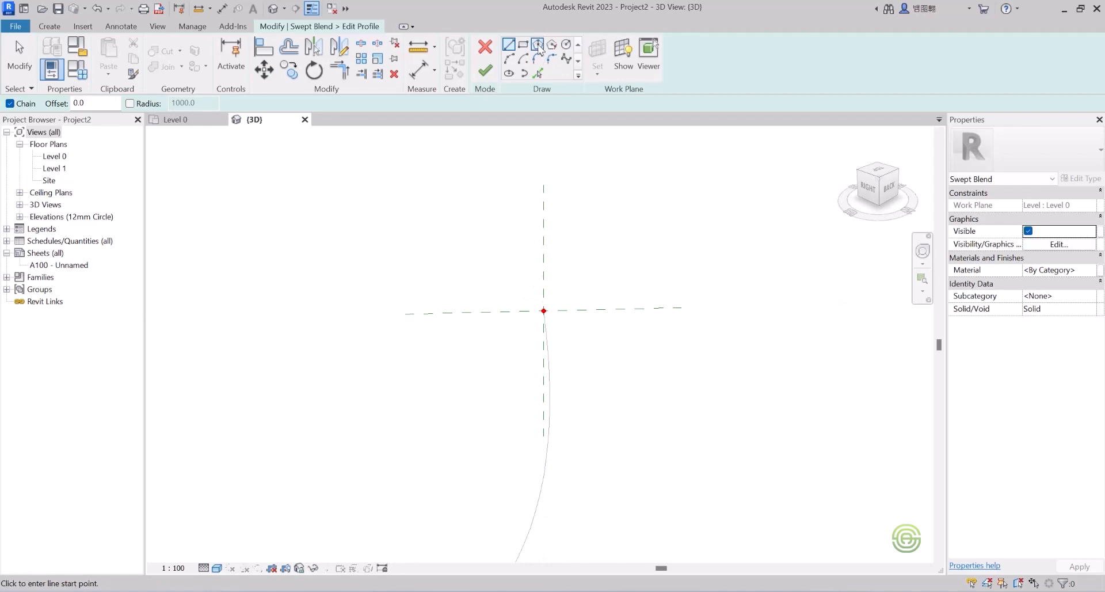
left_click(566, 46)
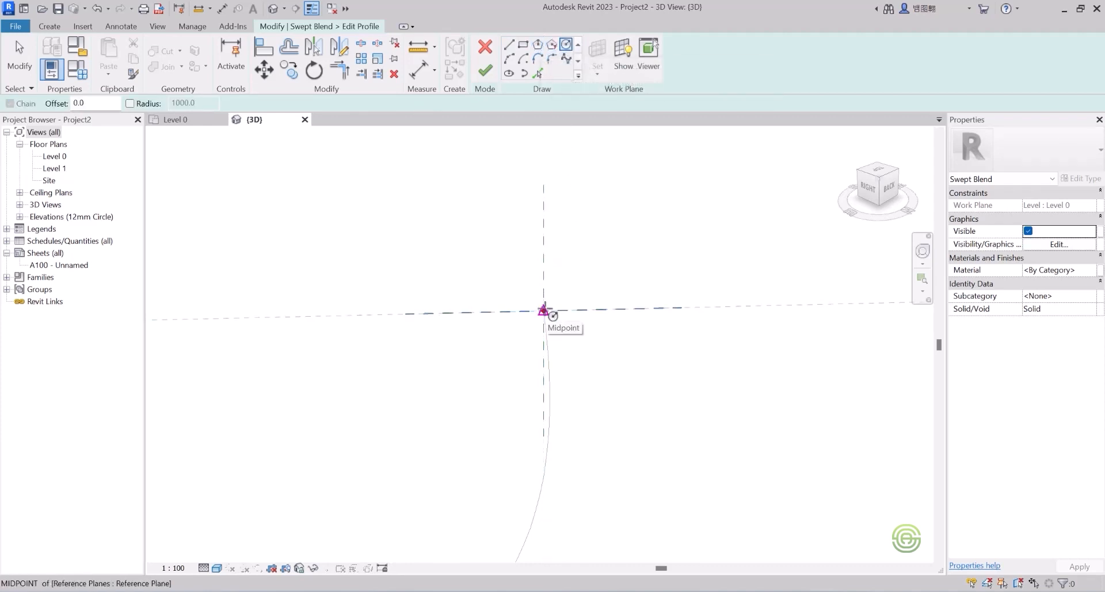
left_click(543, 311)
scroll(526, 259, "down", 5)
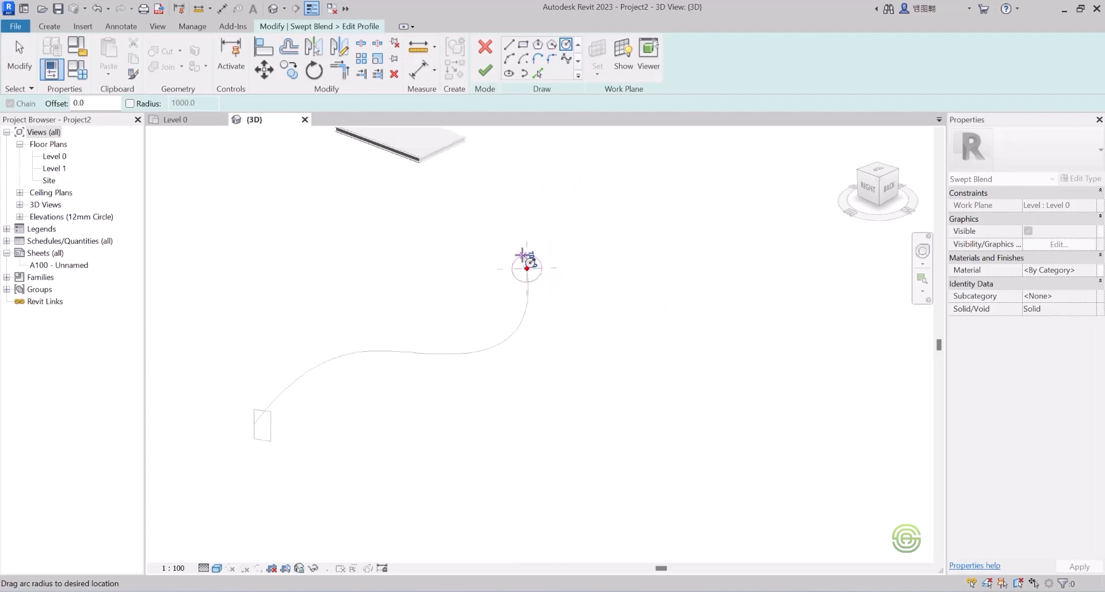
scroll(527, 266, "down", 3)
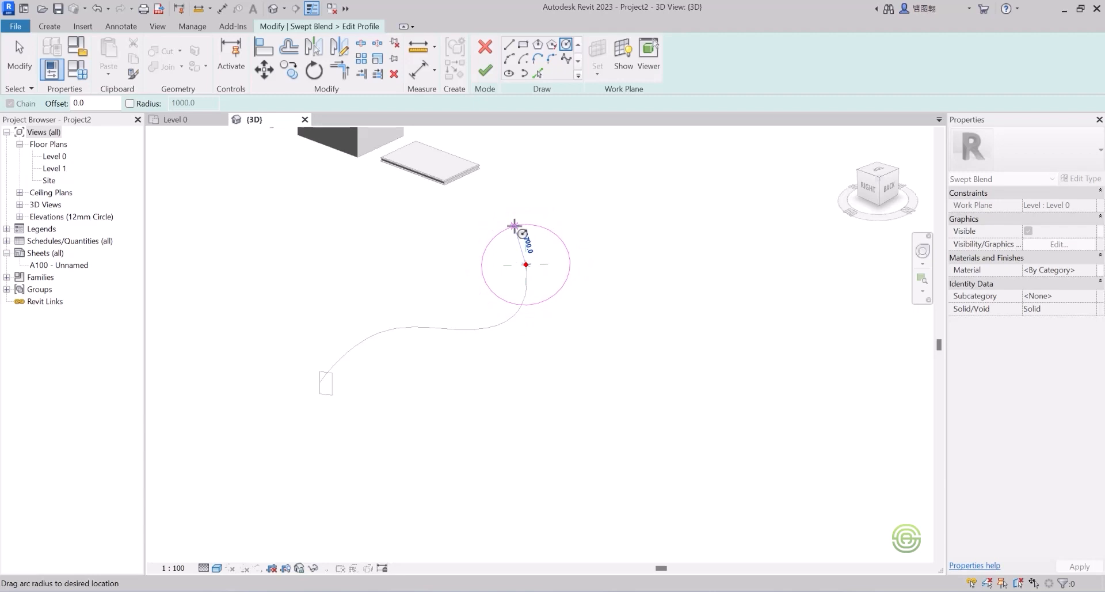
left_click(514, 226)
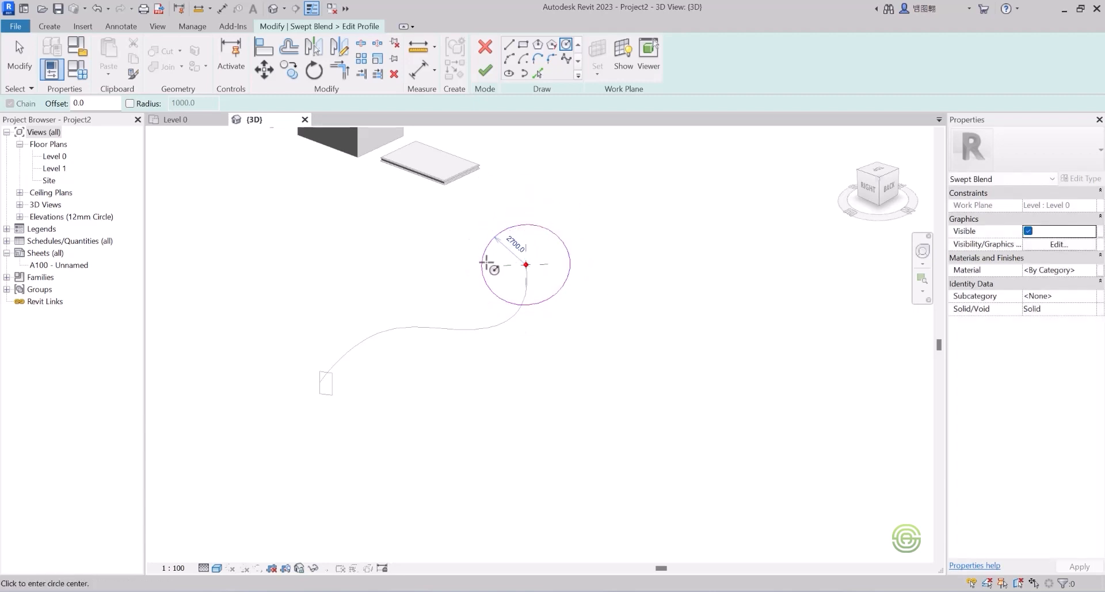
left_click(487, 71)
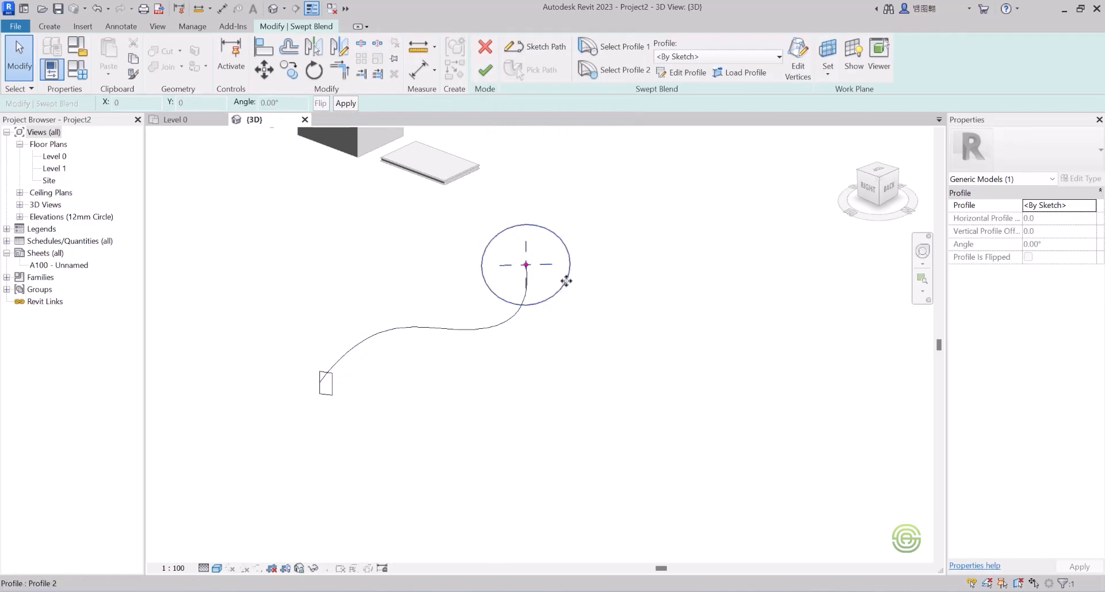
left_click(485, 71)
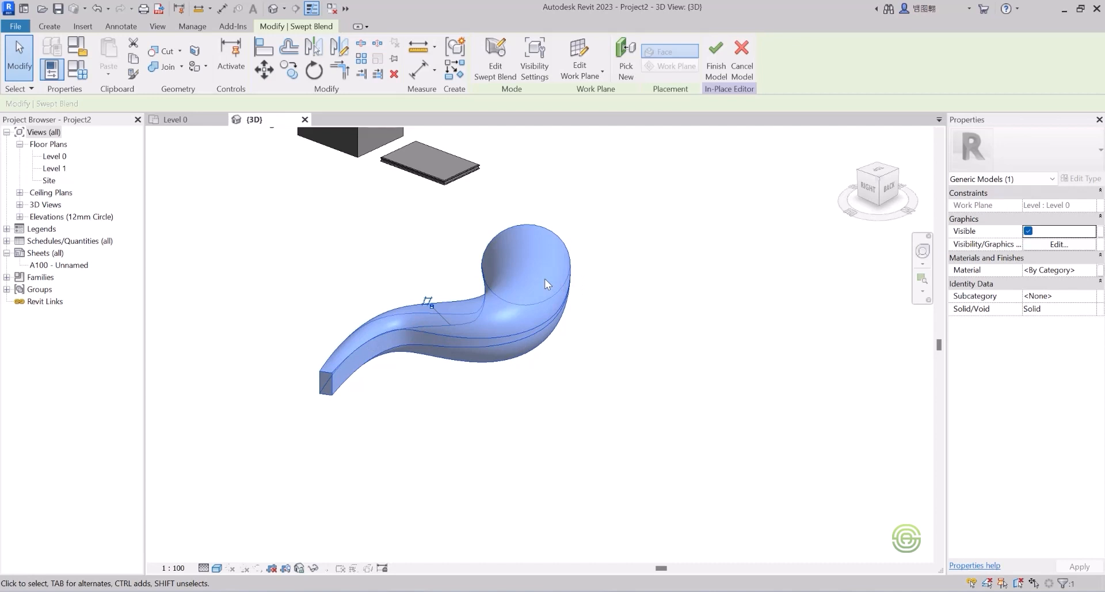
Step: Orbit and zoom to inspect the rectangle-to-circle blend, then return to the Create tools
middle_click_drag(541, 281, 507, 277, "shift")
scroll(518, 301, "down", 2)
scroll(469, 304, "up", 1)
scroll(449, 244, "up", 3)
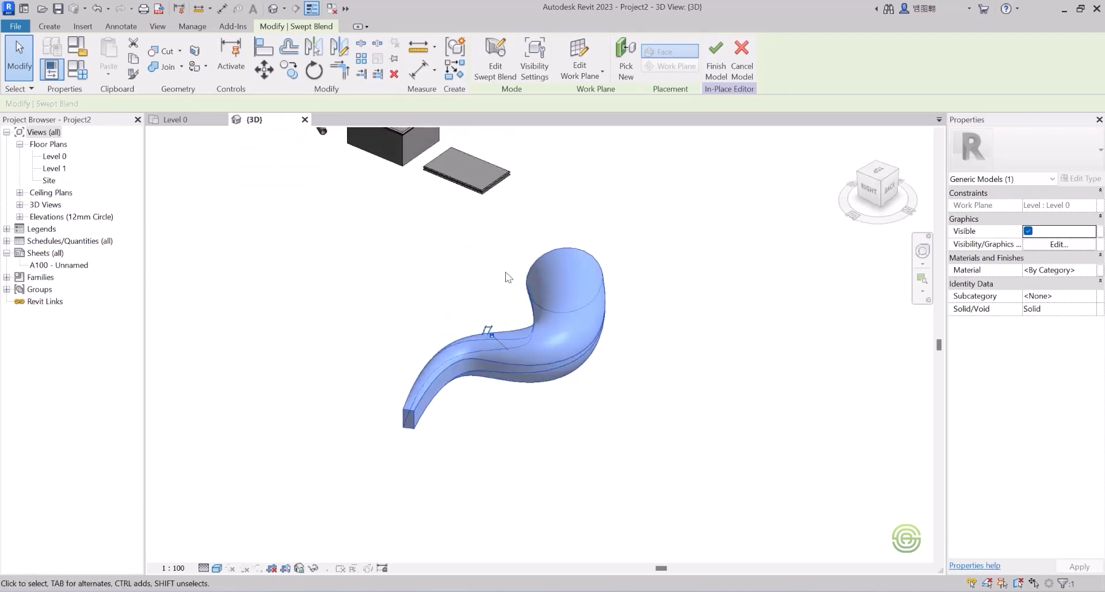
left_click(50, 26)
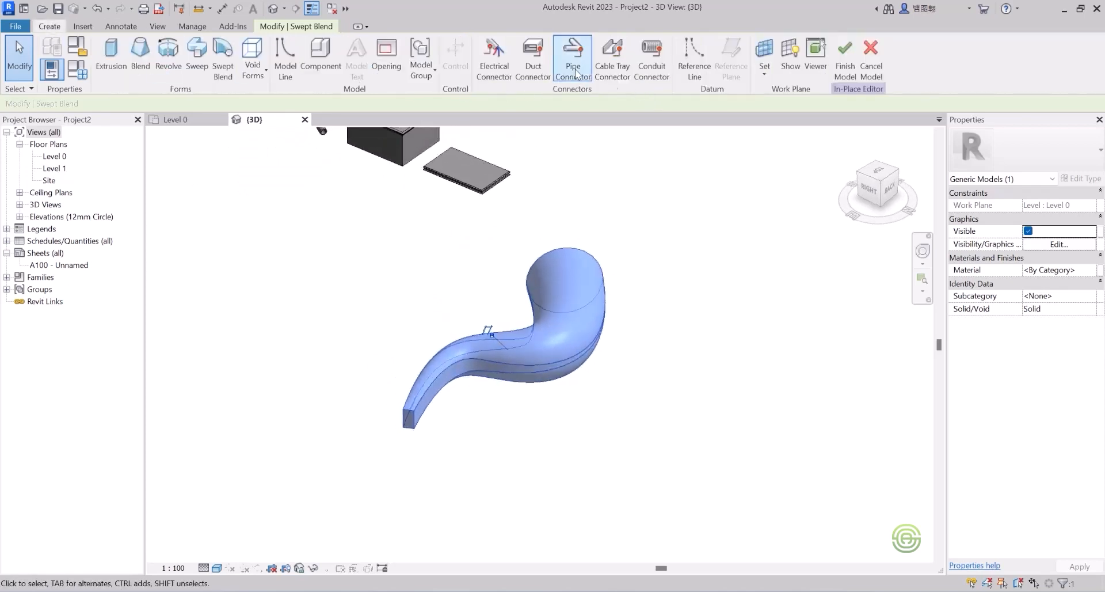
Step: Start another swept blend and sketch a 3-point arc path
left_click(224, 53)
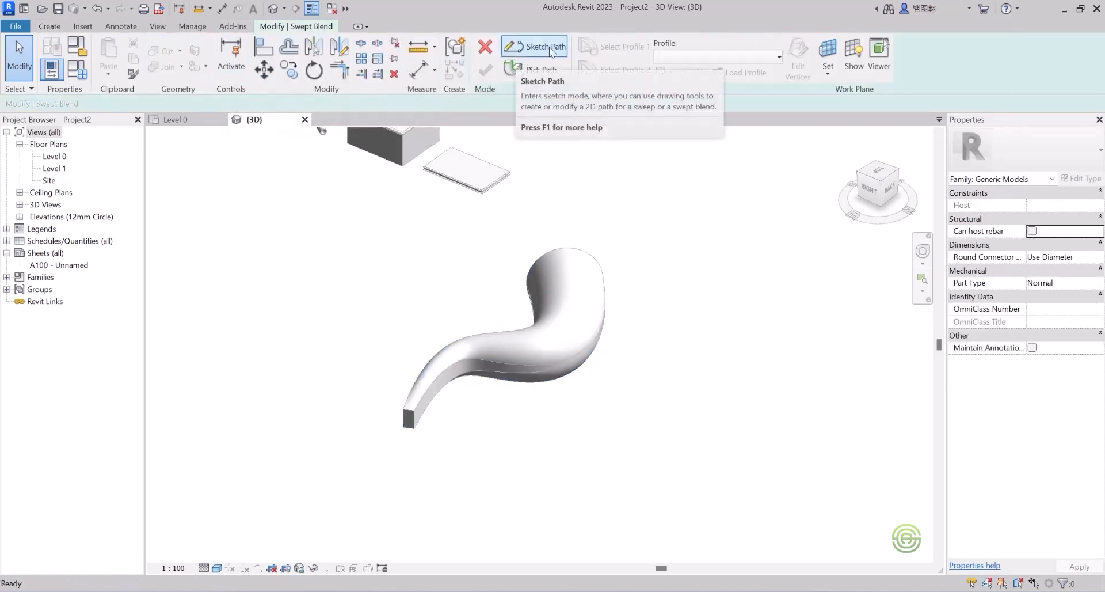
left_click(550, 50)
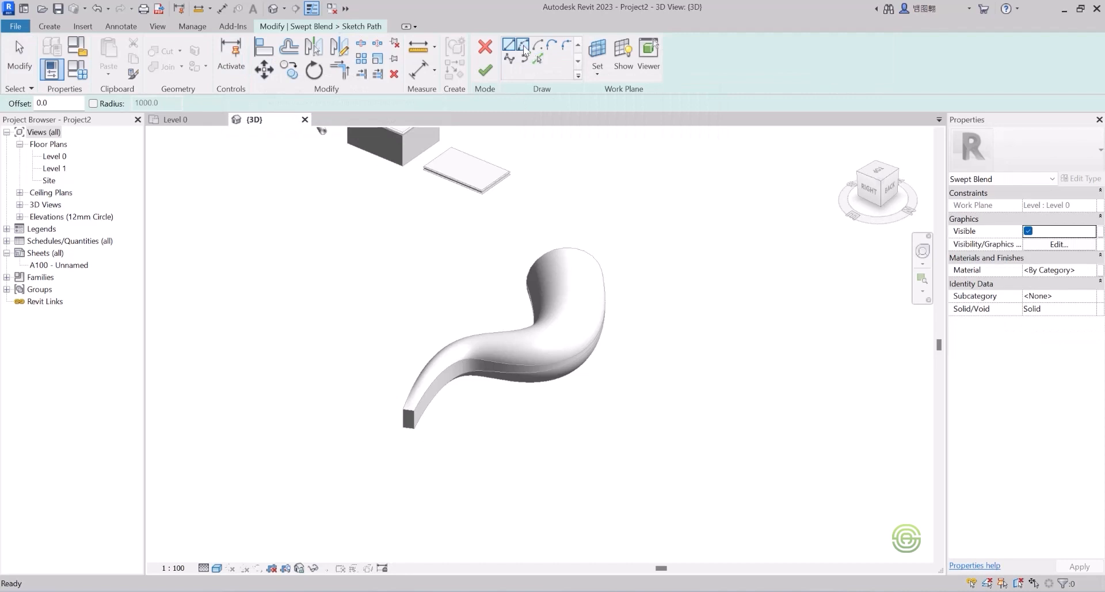
scroll(575, 338, "down", 5)
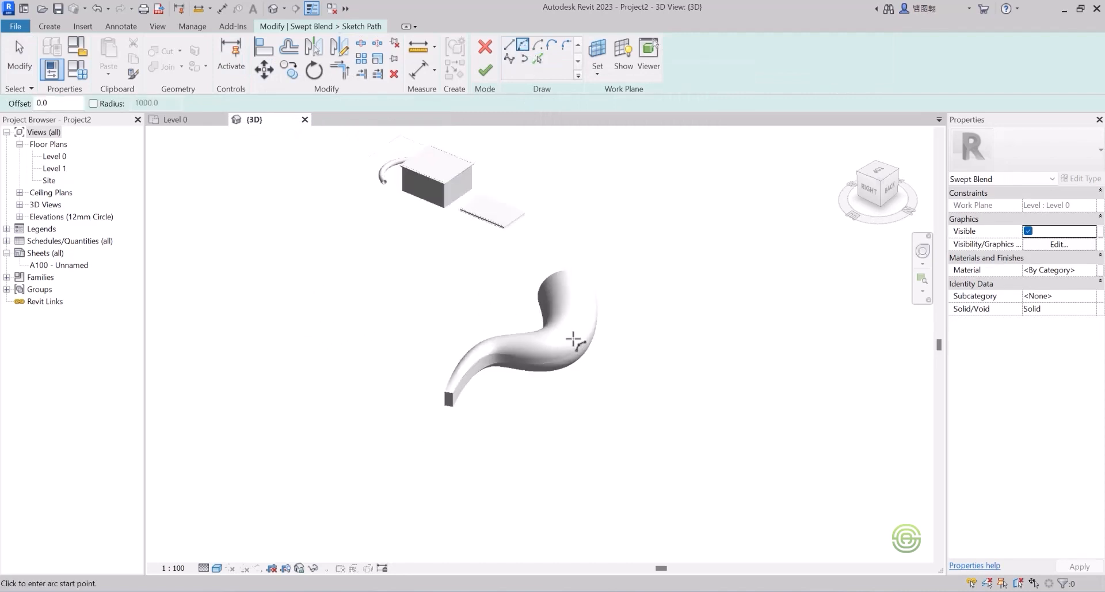
middle_click_drag(490, 292, 451, 336, "shift")
scroll(467, 302, "up", 1)
left_click(470, 307)
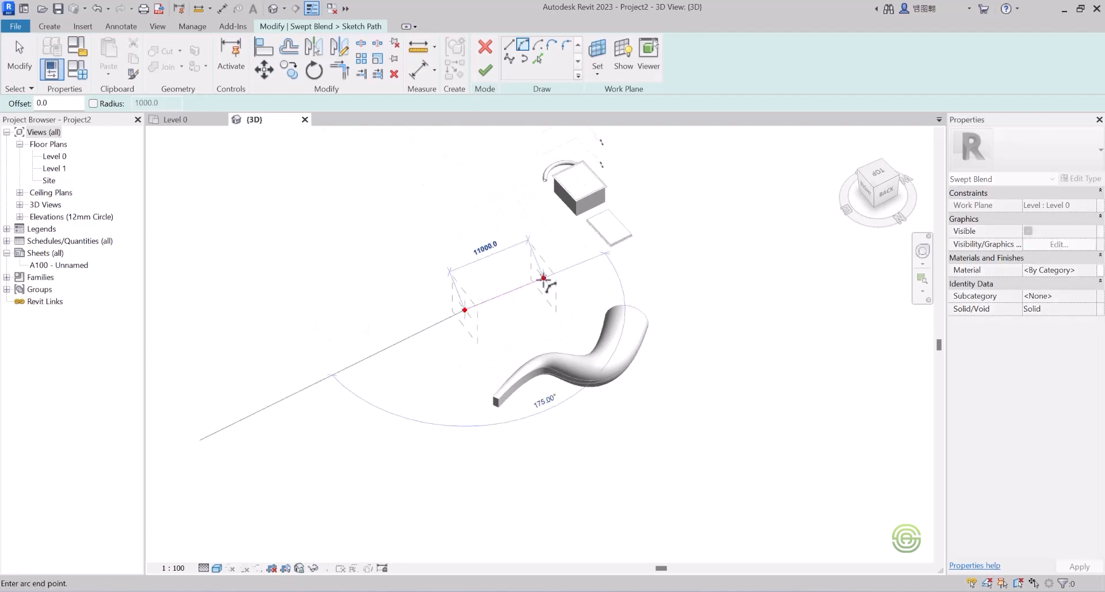
left_click(546, 269)
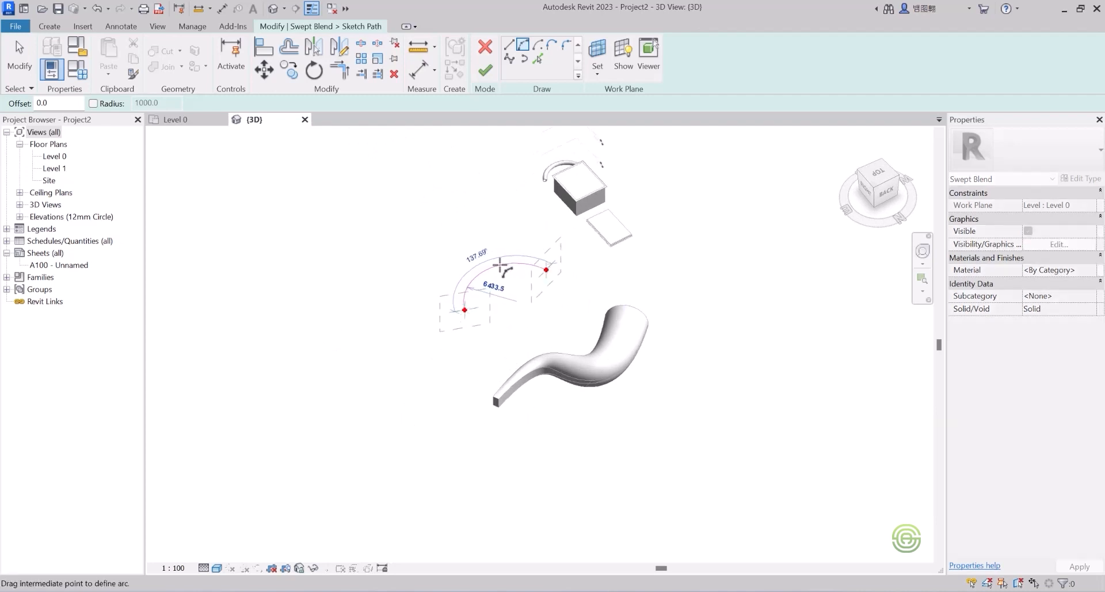
left_click(500, 264)
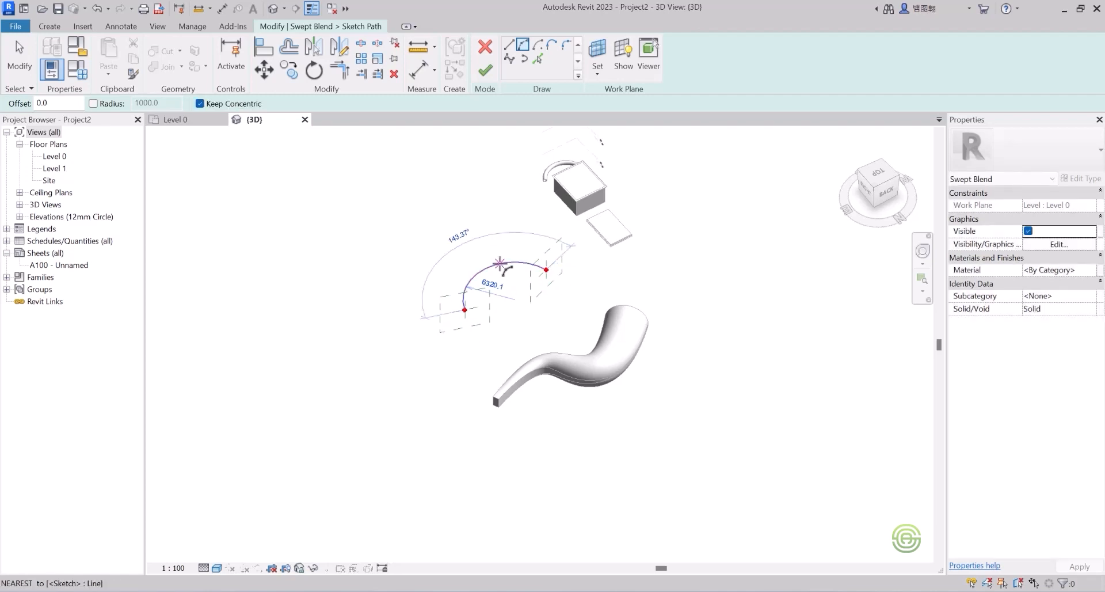
Step: Finish the arc path and begin editing Profile 1
scroll(500, 264, "up", 4)
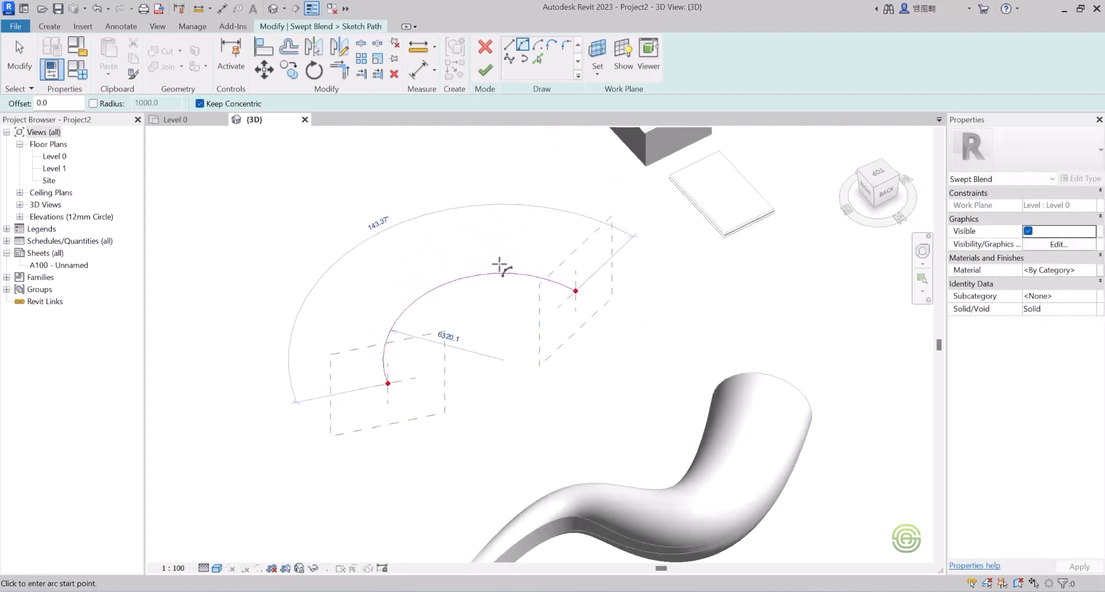
mouse_move(506, 242)
middle_mouse_down("shift")
mouse_move(501, 229)
mouse_move(454, 339)
middle_mouse_up("shift")
scroll(455, 336, "up", 1)
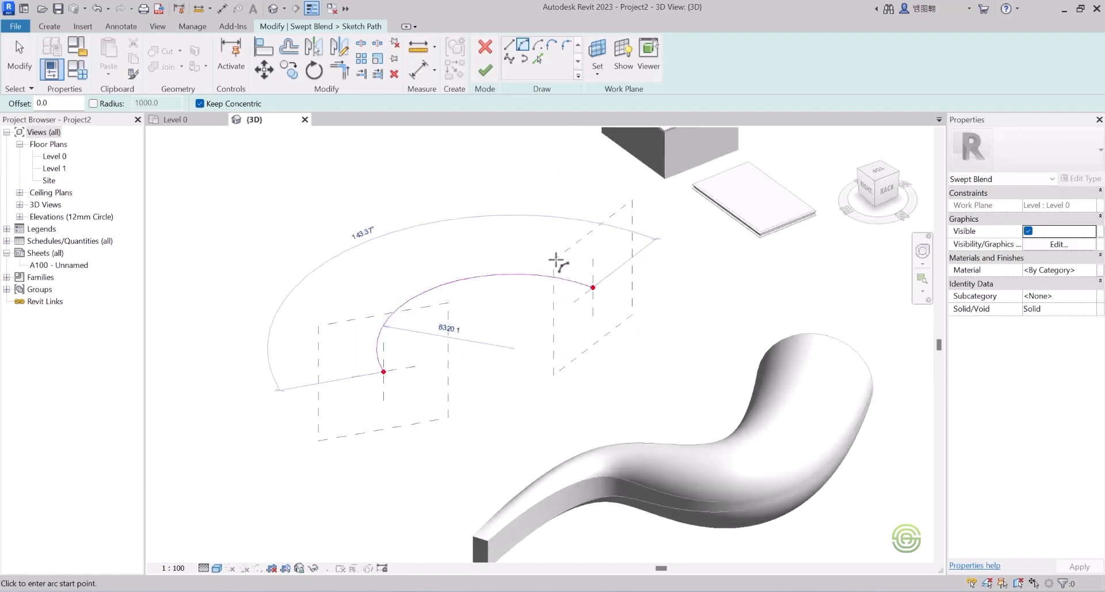
left_click(487, 73)
left_click(620, 45)
left_click(681, 71)
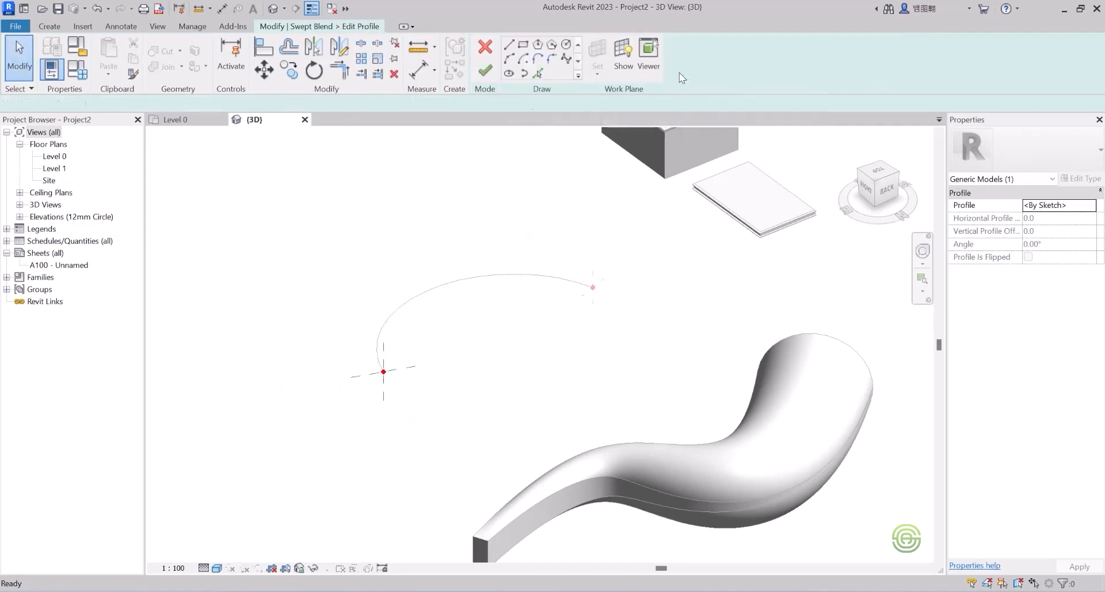
Step: Draw an 1800 × 100 rectangle as Profile 1, finish it, and select Profile 2
scroll(385, 383, "up", 4)
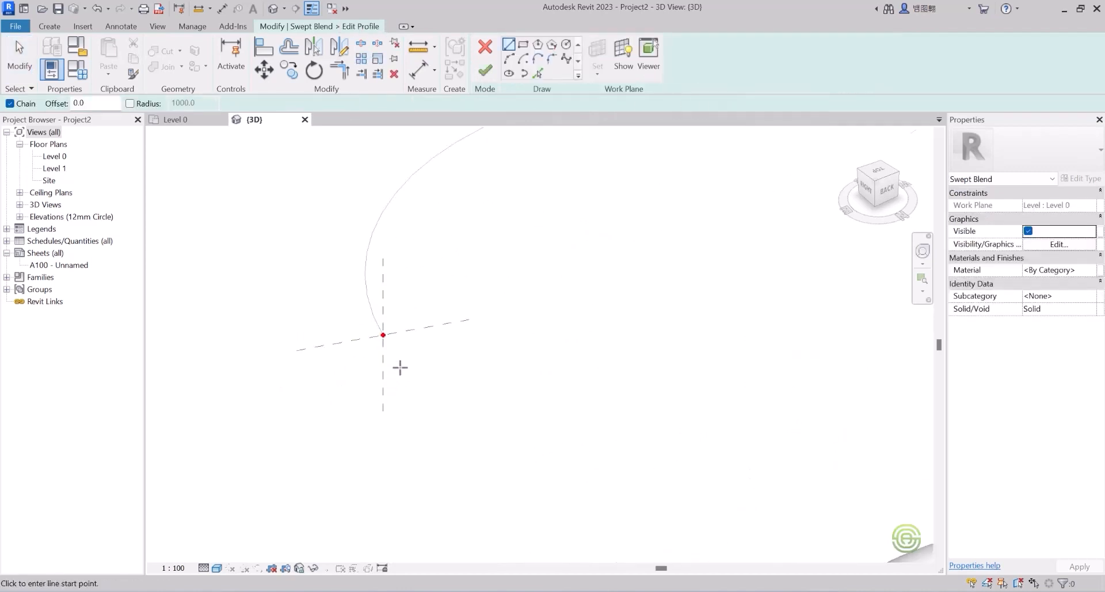
left_click(522, 45)
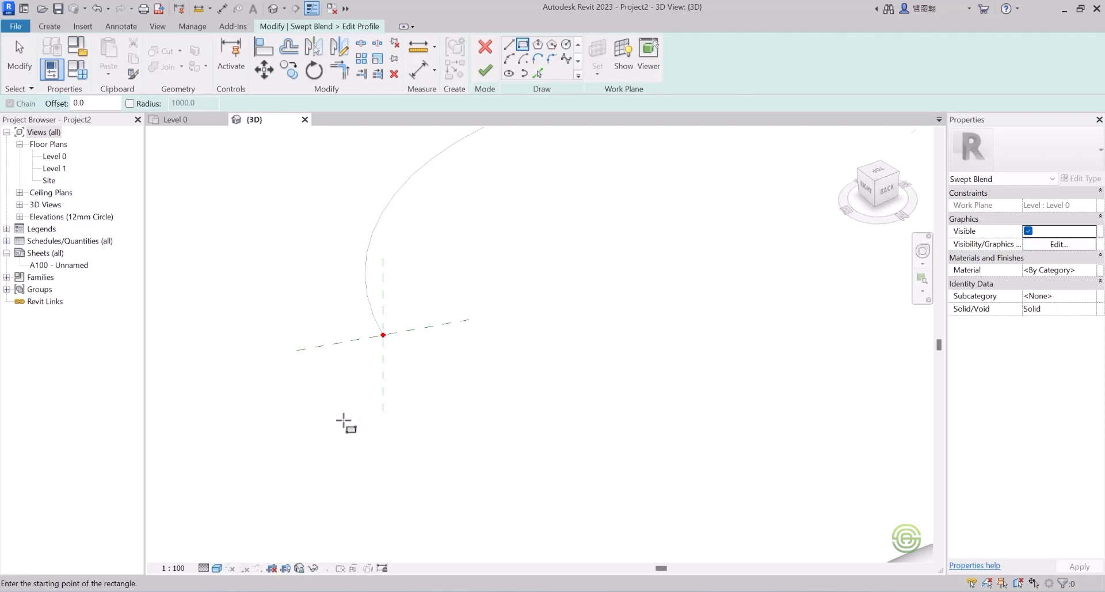
left_click(344, 418)
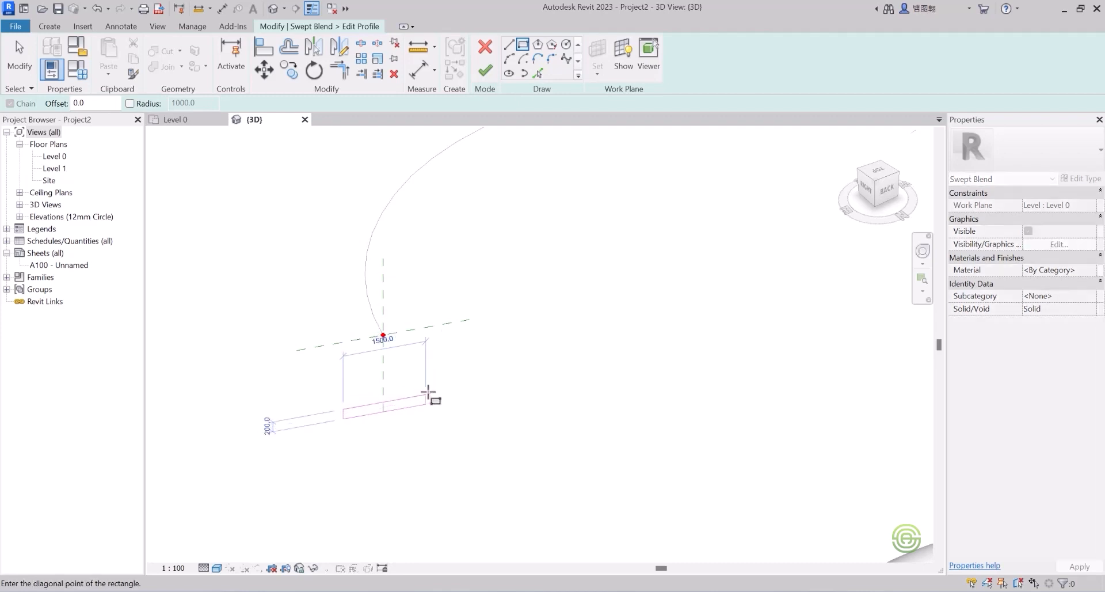
left_click(442, 394)
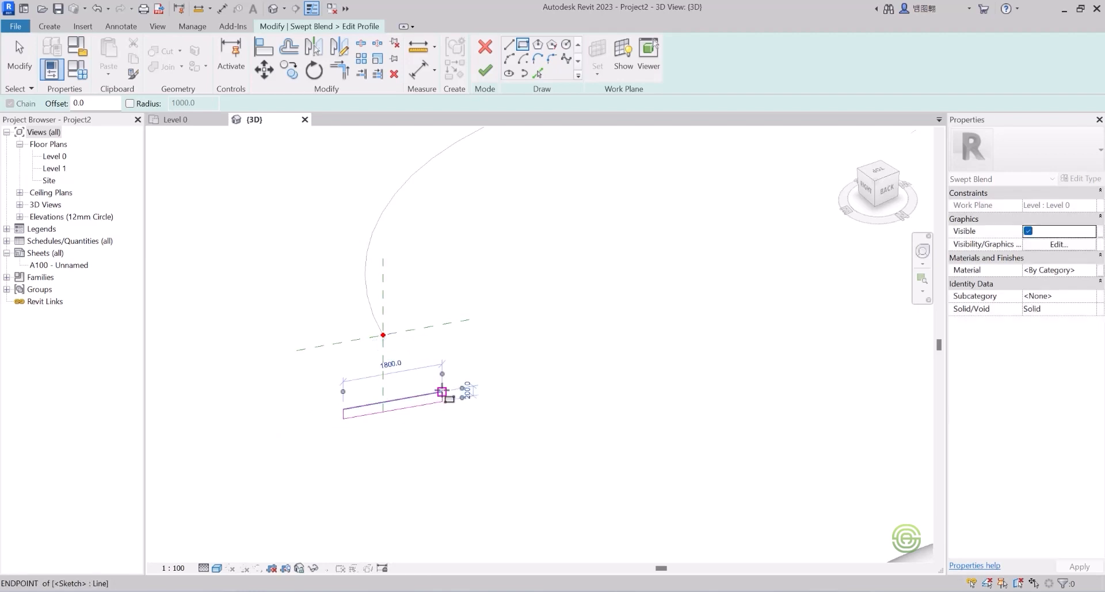
scroll(278, 403, "down", 3)
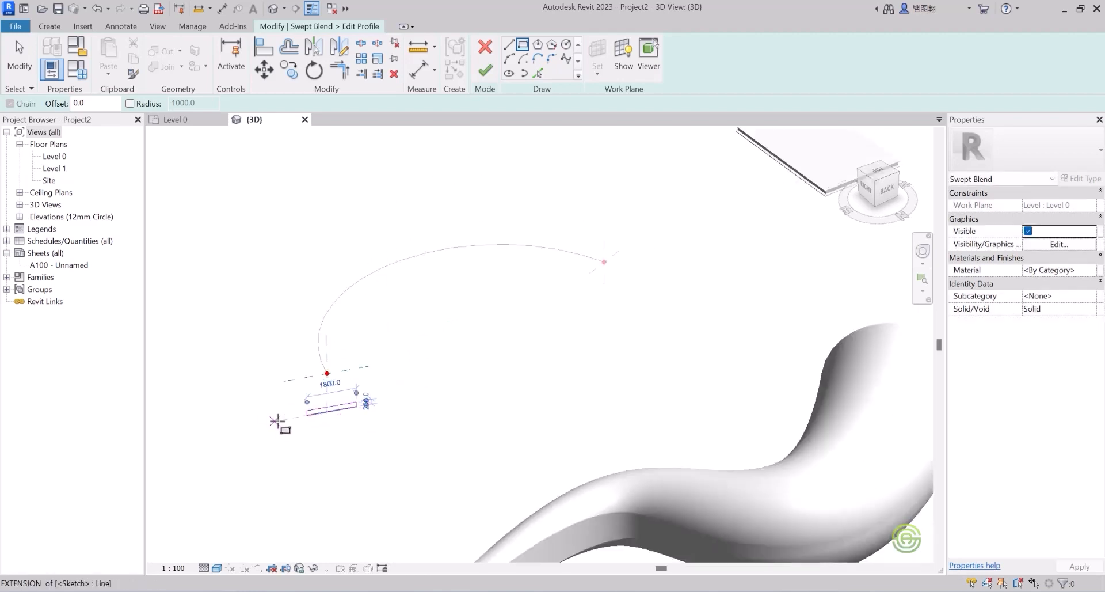
left_click(485, 70)
left_click(607, 69)
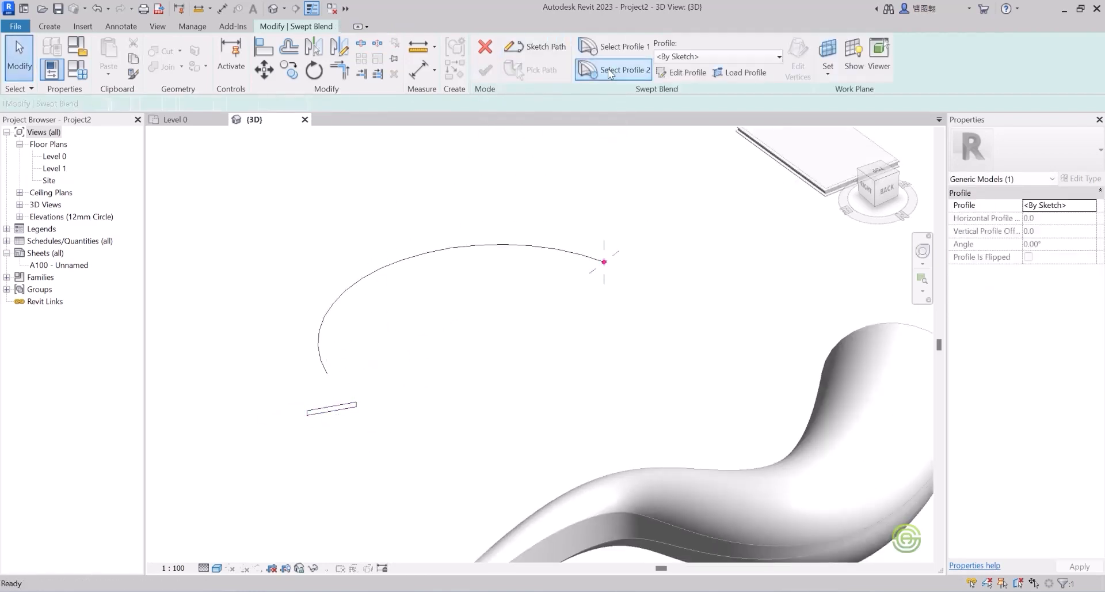
Step: Draw a 6-sided inscribed polygon, about 1100 radius, at the arc's far end and finish it
left_click(680, 74)
scroll(646, 220, "up", 2)
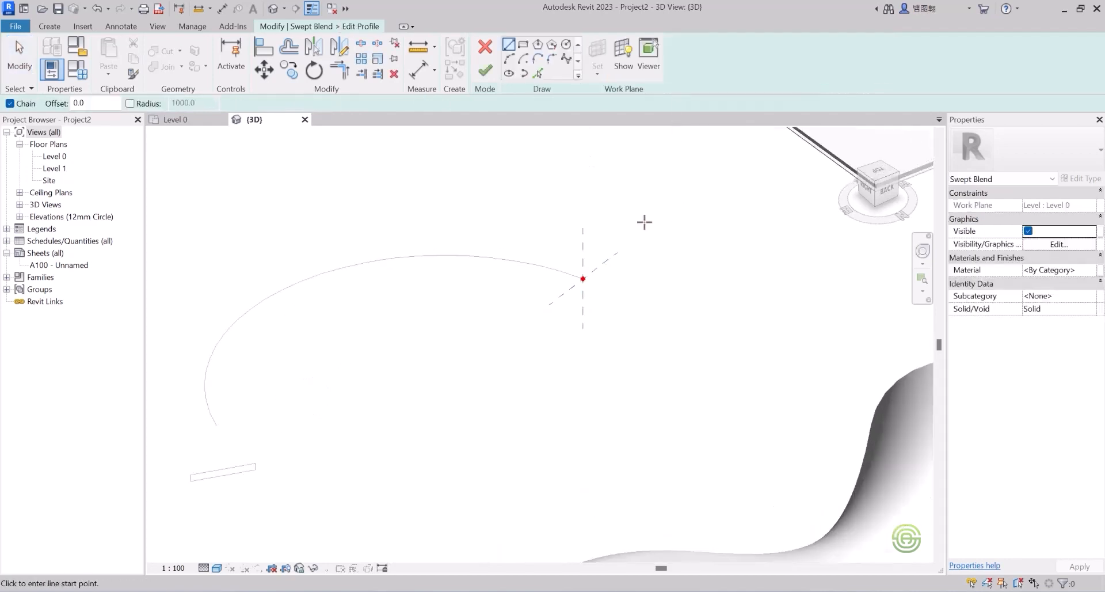
mouse_move(583, 247)
middle_mouse_down()
mouse_move(447, 256)
mouse_move(432, 242)
mouse_move(482, 308)
middle_mouse_up()
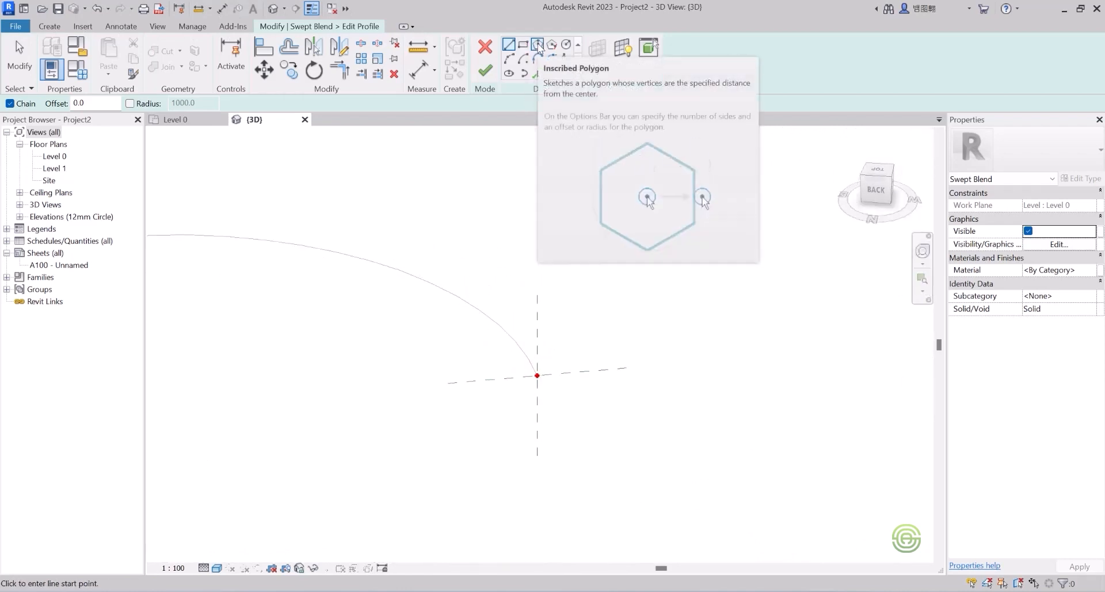
left_click(538, 45)
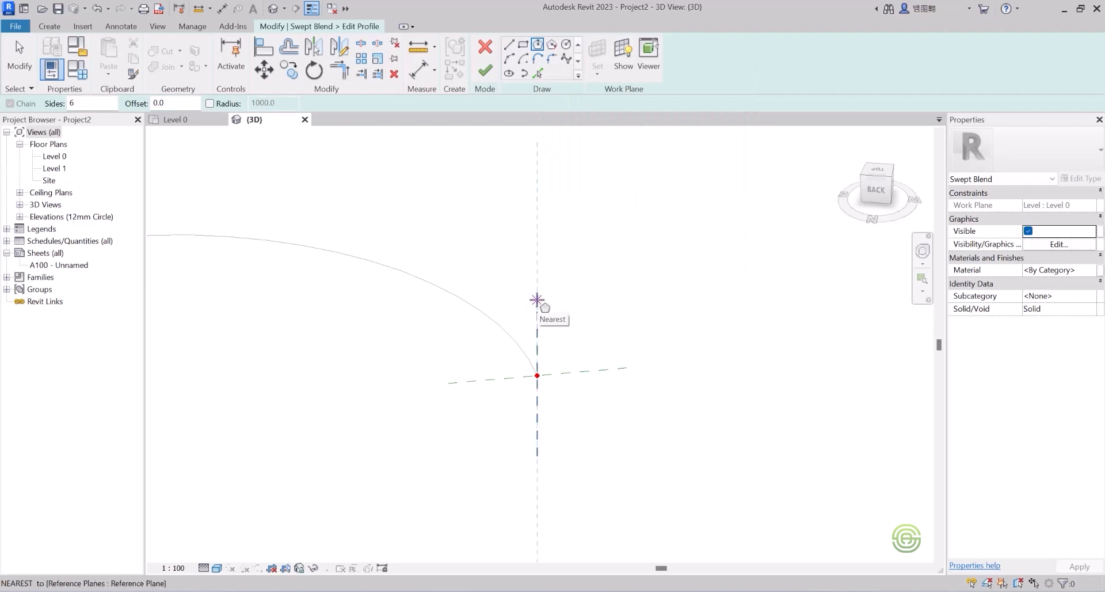
left_click(537, 300)
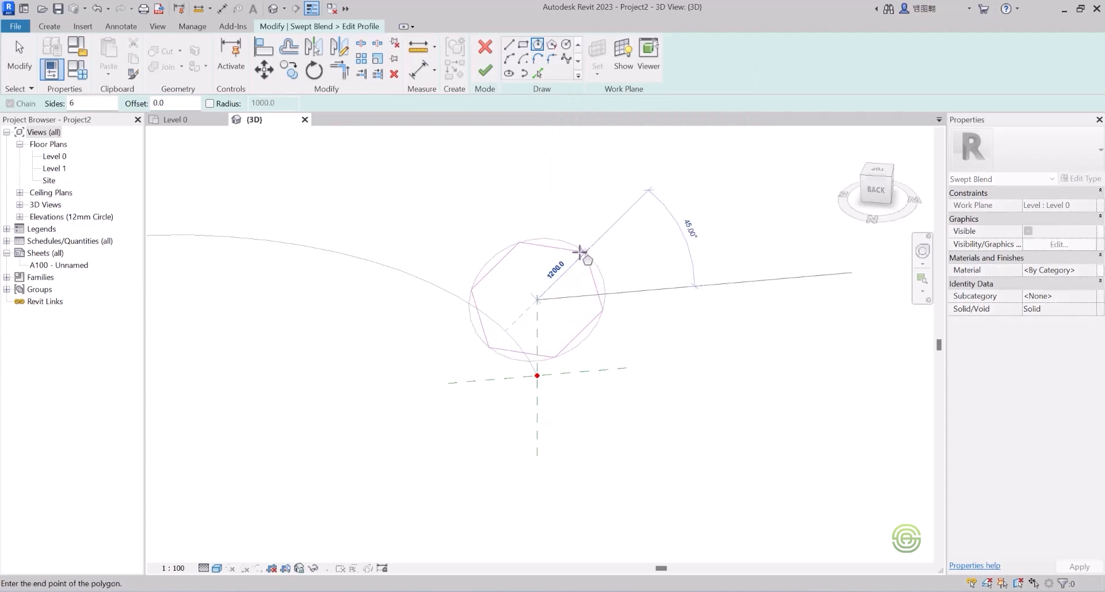
scroll(577, 255, "down", 5)
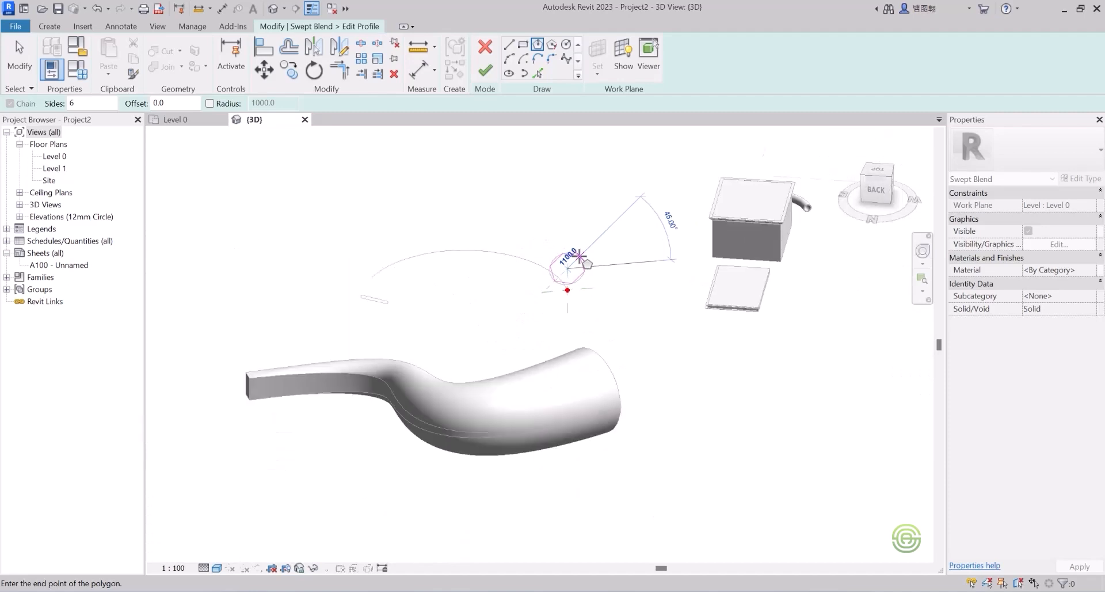
left_click(581, 256)
scroll(392, 309, "up", 5)
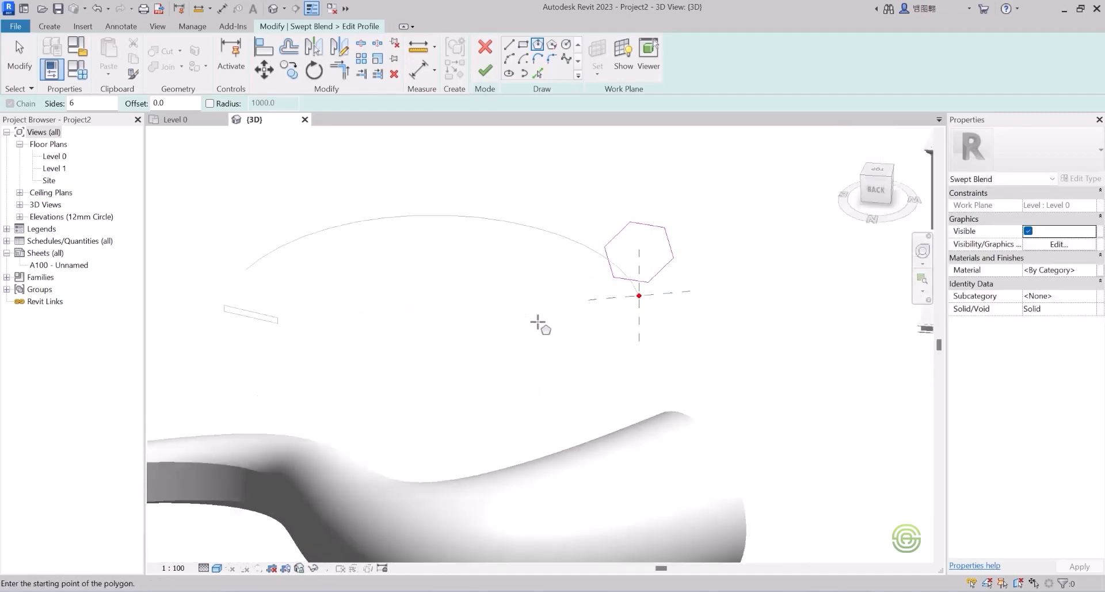
left_click(485, 71)
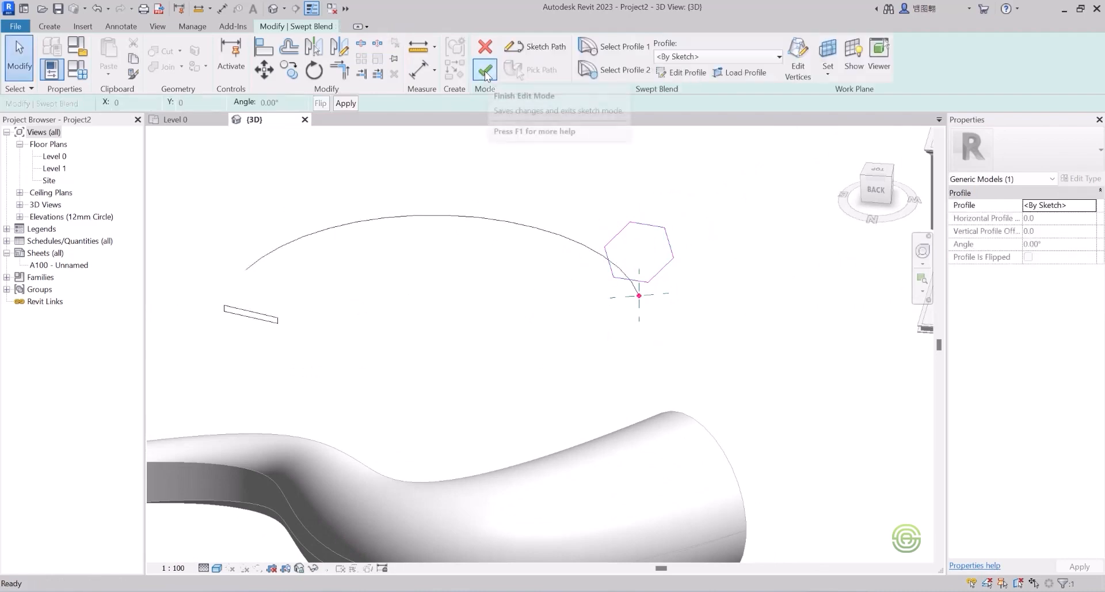
Step: Create the rectangle-to-hexagon swept blend and orbit around it
left_click(484, 70)
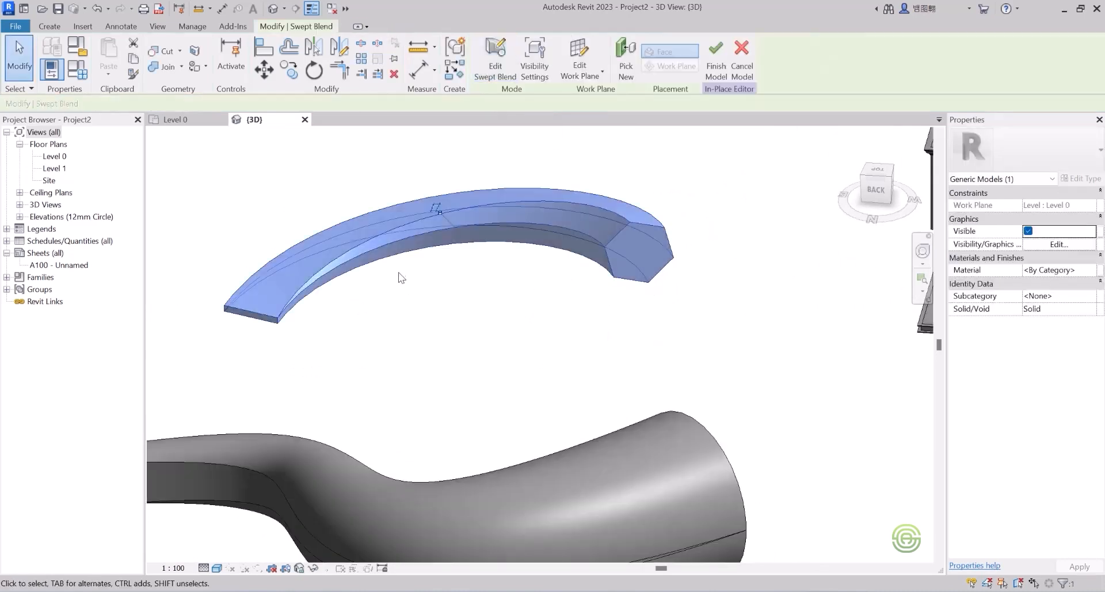
middle_click_drag(299, 275, 290, 318, "shift")
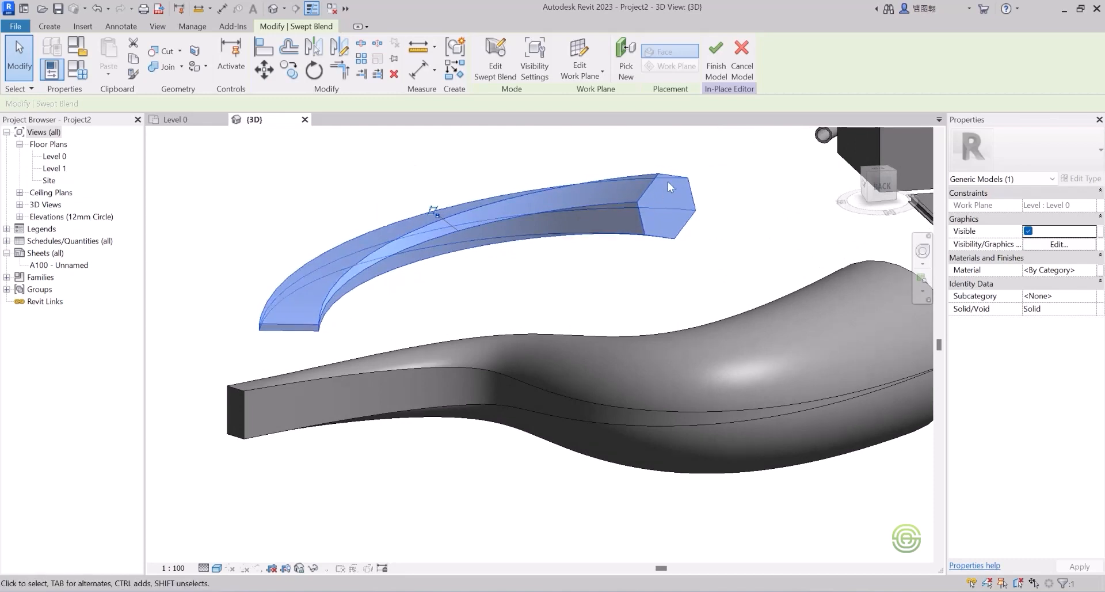
middle_click_drag(615, 206, 677, 244, "shift")
scroll(344, 324, "down", 2)
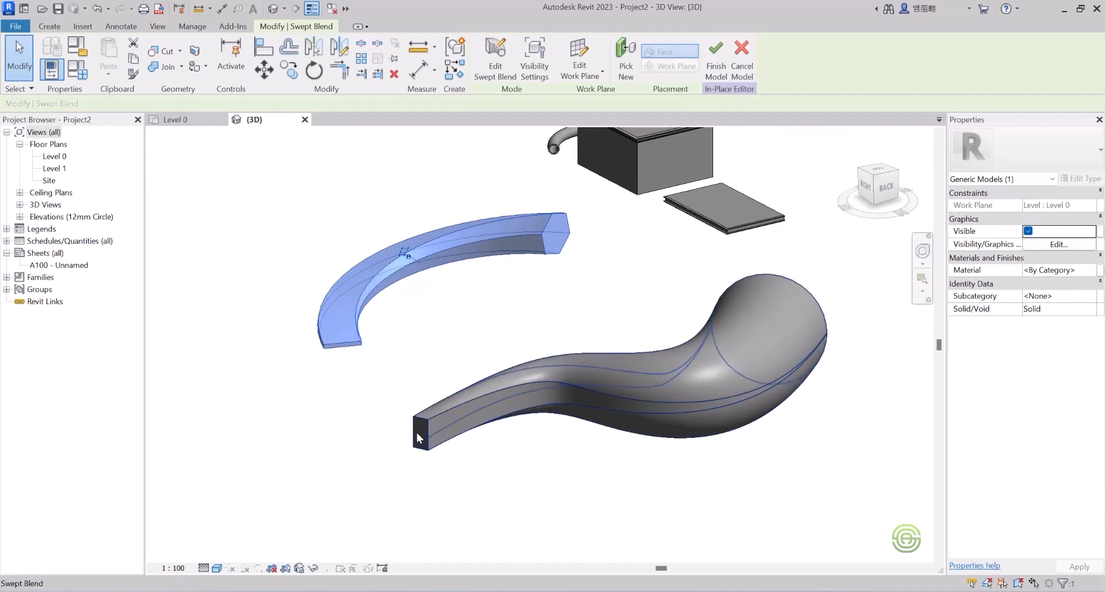
middle_click_drag(741, 327, 493, 411, "shift")
scroll(368, 314, "up", 3)
Step: Orbit to examine the hexagonal end and the whole model, then clear the selection
middle_click_drag(367, 316, 270, 325, "shift")
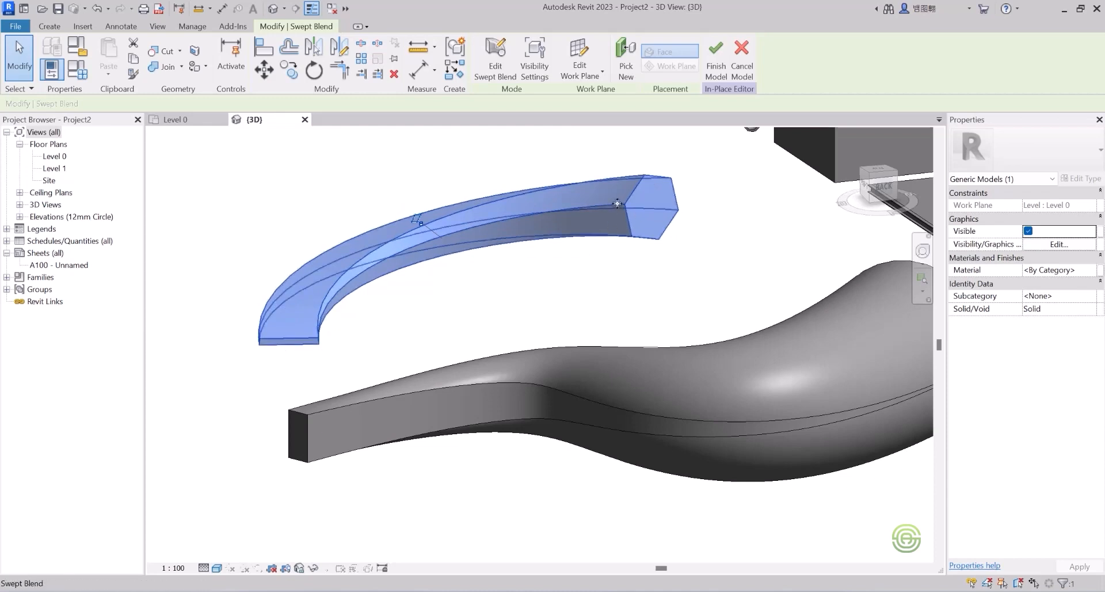
middle_click_drag(602, 210, 684, 260, "shift")
scroll(442, 253, "down", 6)
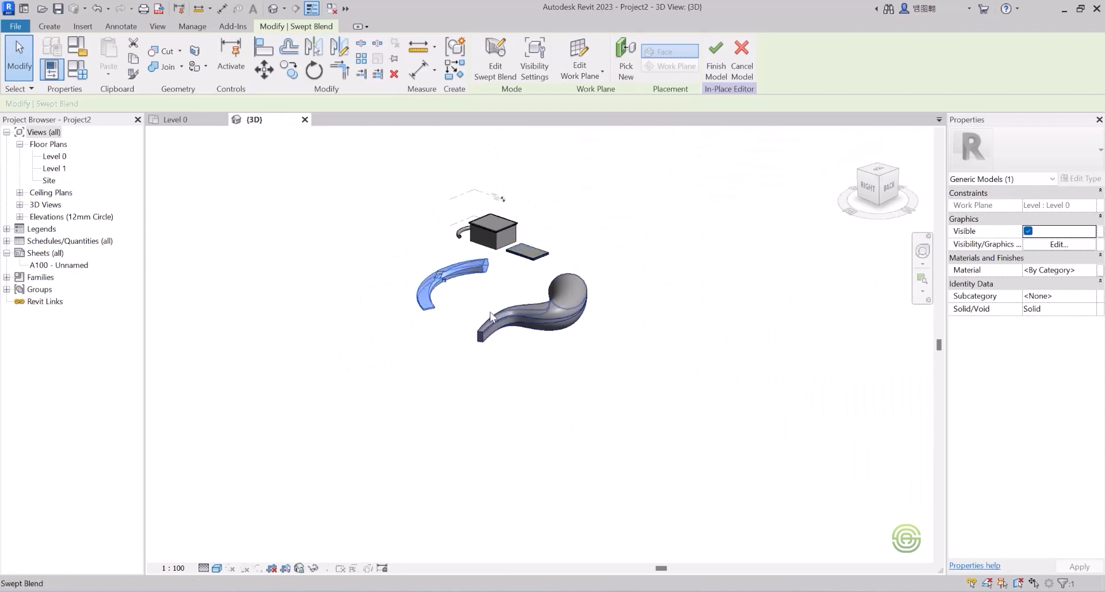
middle_click_drag(503, 312, 457, 307, "shift")
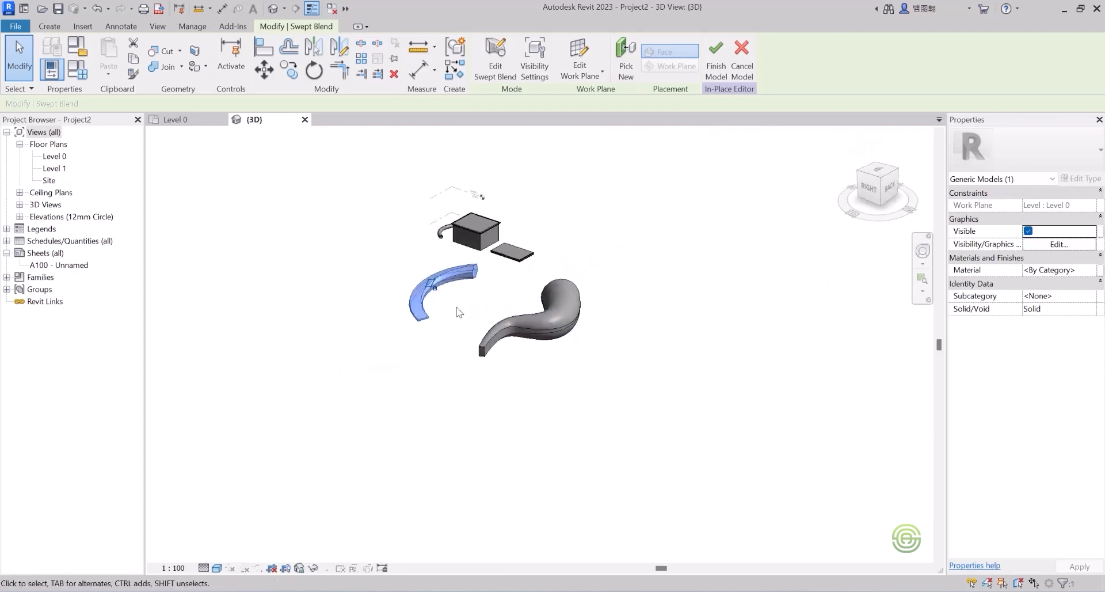
scroll(484, 311, "up", 1)
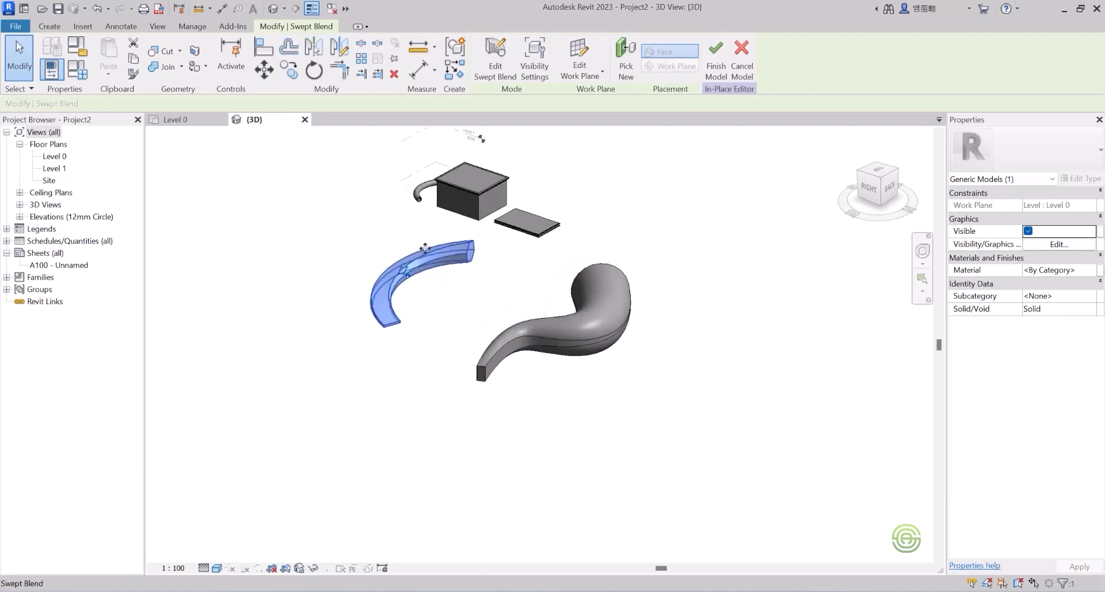
left_click(382, 232)
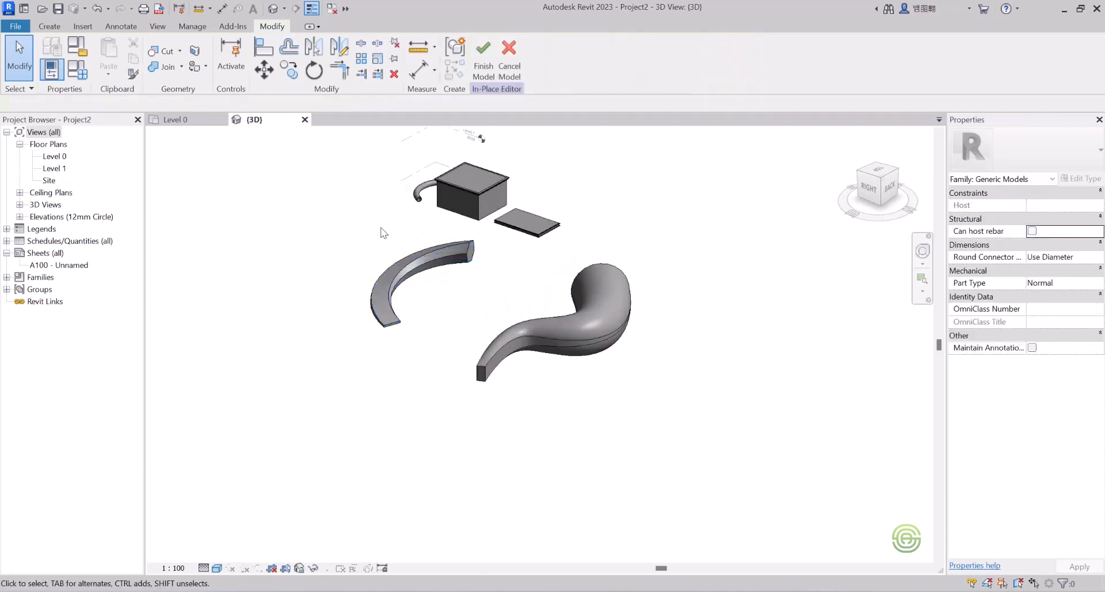
Step: Look through the Void Forms list, then start a new solid extrusion sketch
left_click(49, 27)
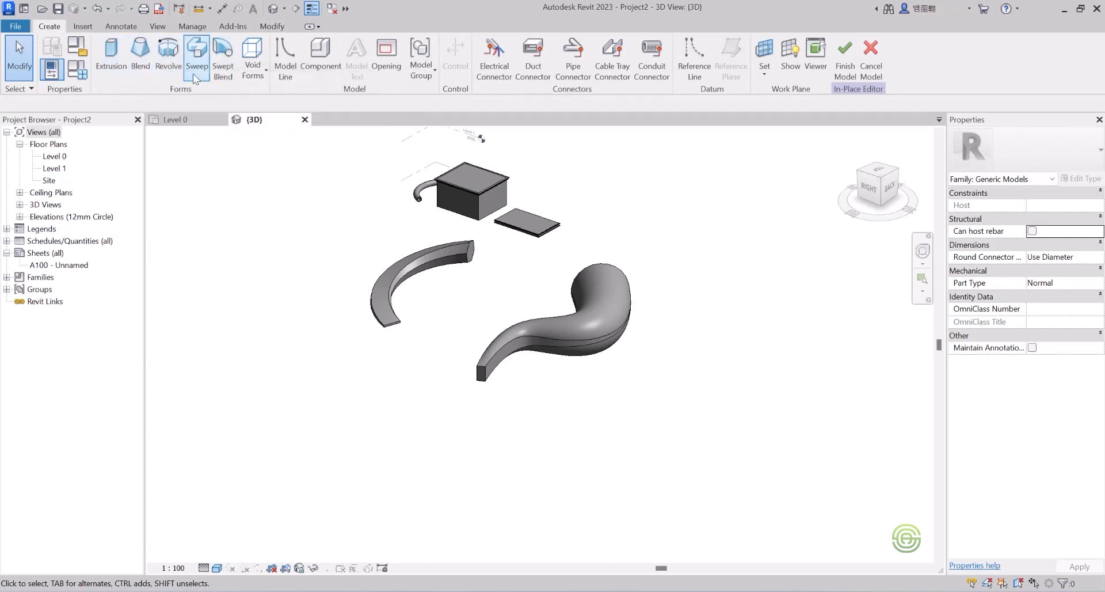
left_click(257, 71)
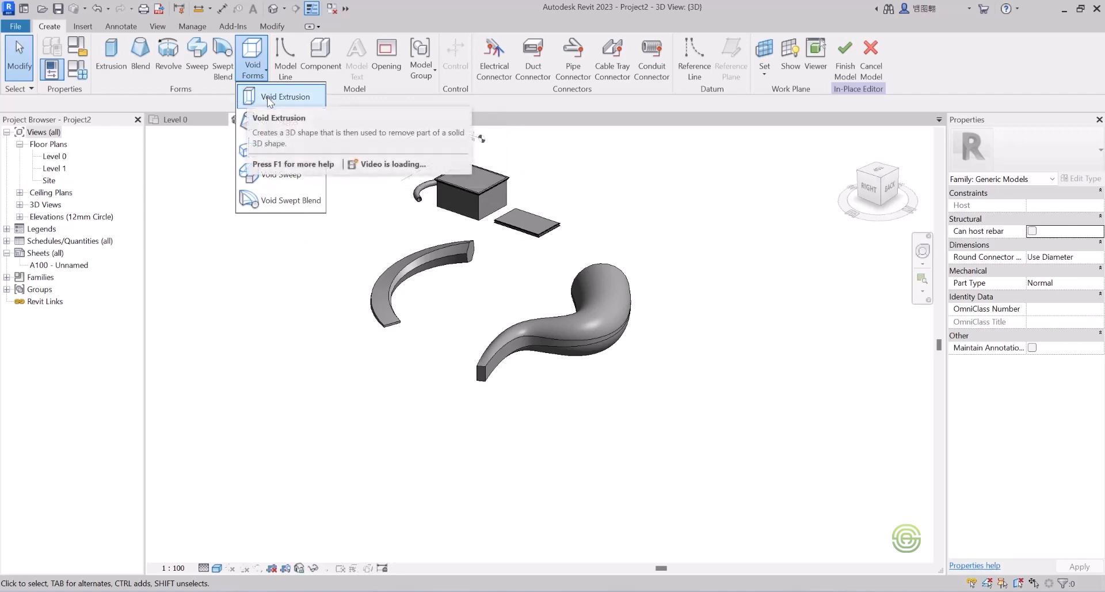
left_click(202, 173)
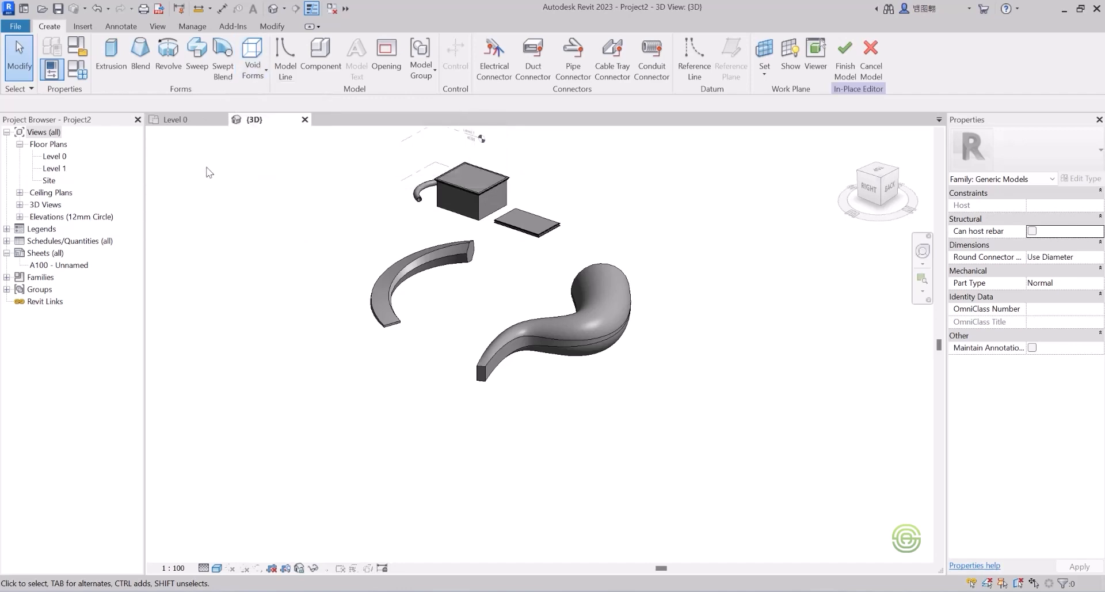
left_click(108, 51)
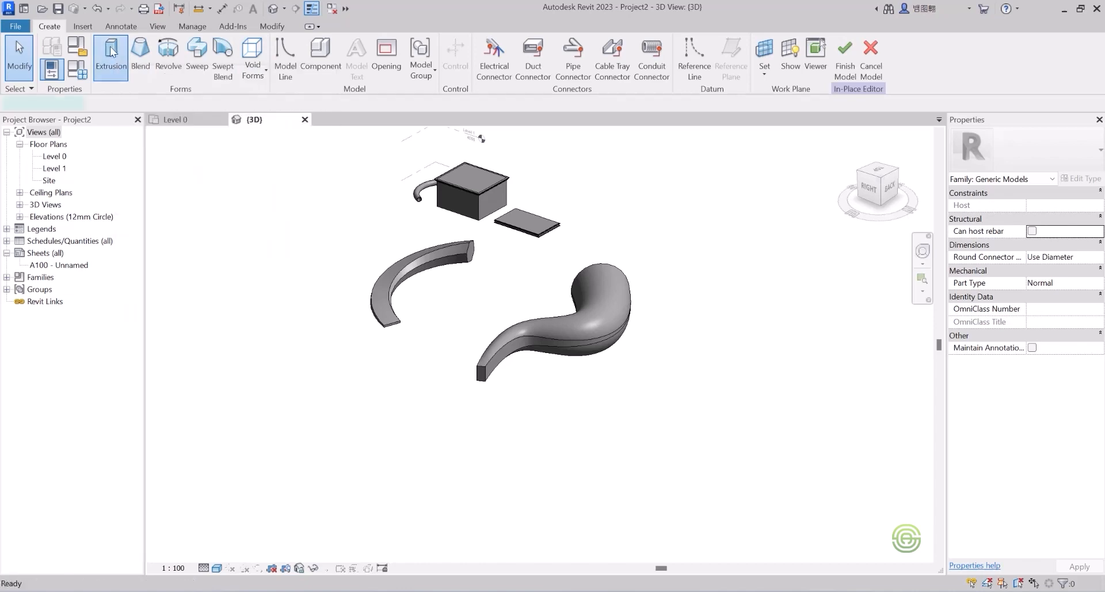
Step: Sketch an 11000 x 8000 rectangle left of the shapes and raise the box's end to 10908.5
scroll(353, 308, "down", 5)
scroll(346, 315, "up", 4)
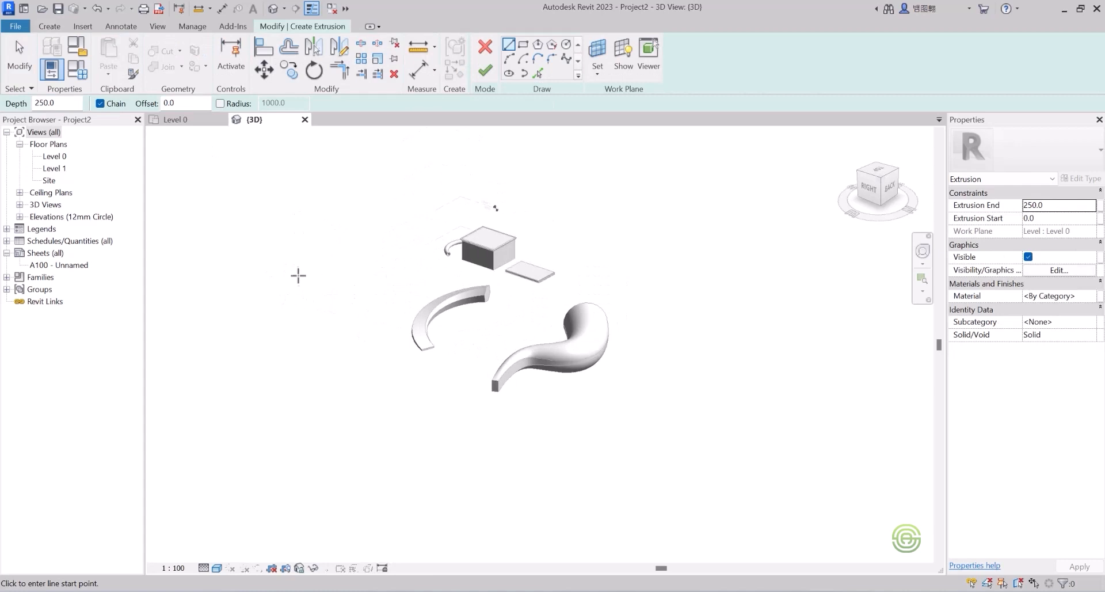
left_click(522, 45)
scroll(288, 289, "up", 2)
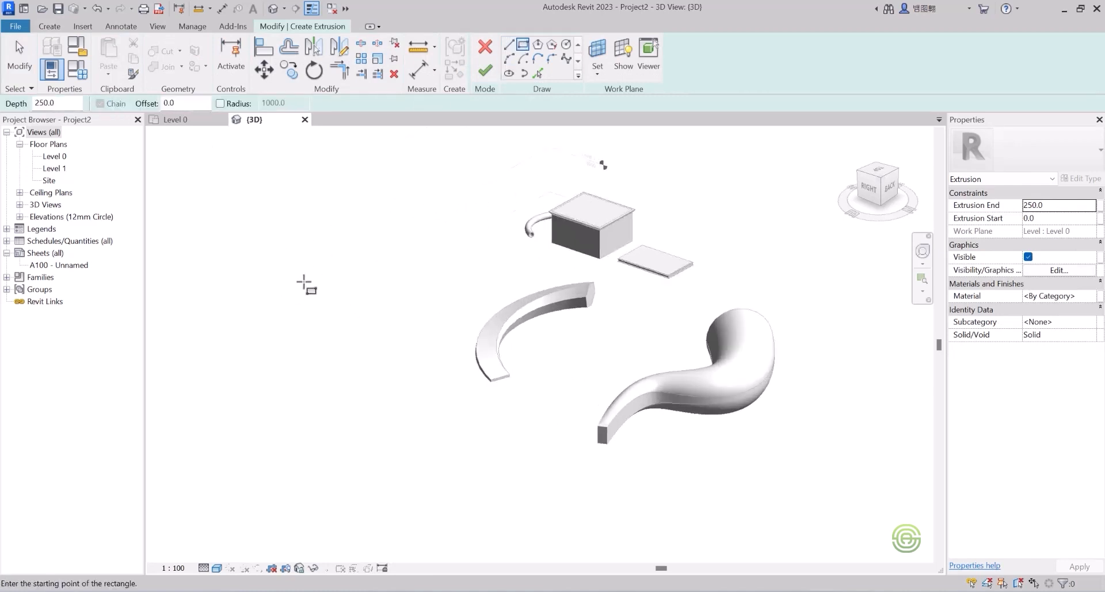
left_click(359, 239)
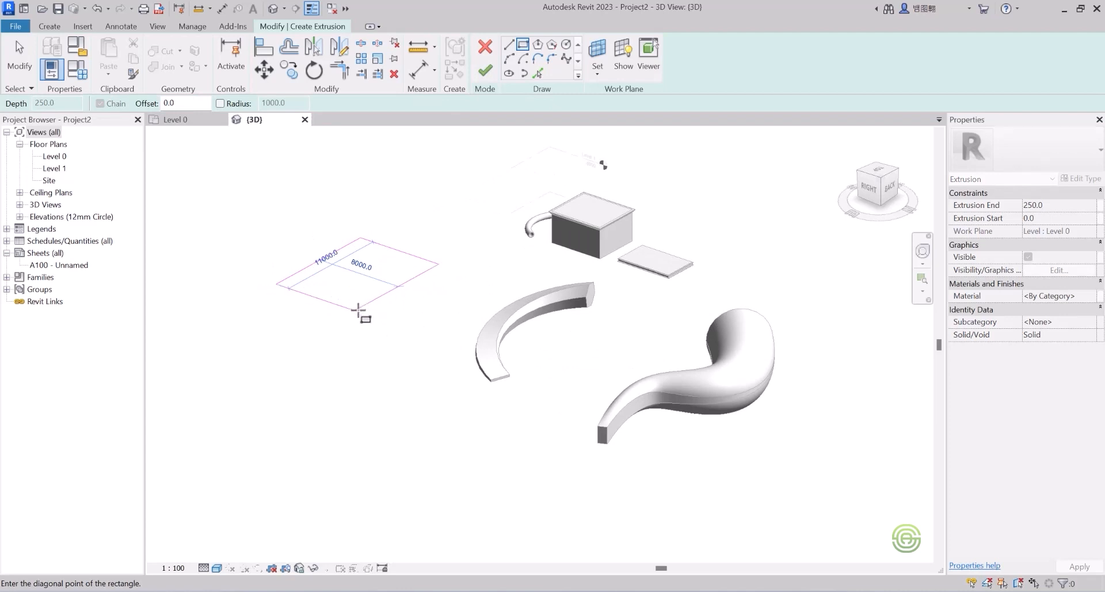
left_click(358, 310)
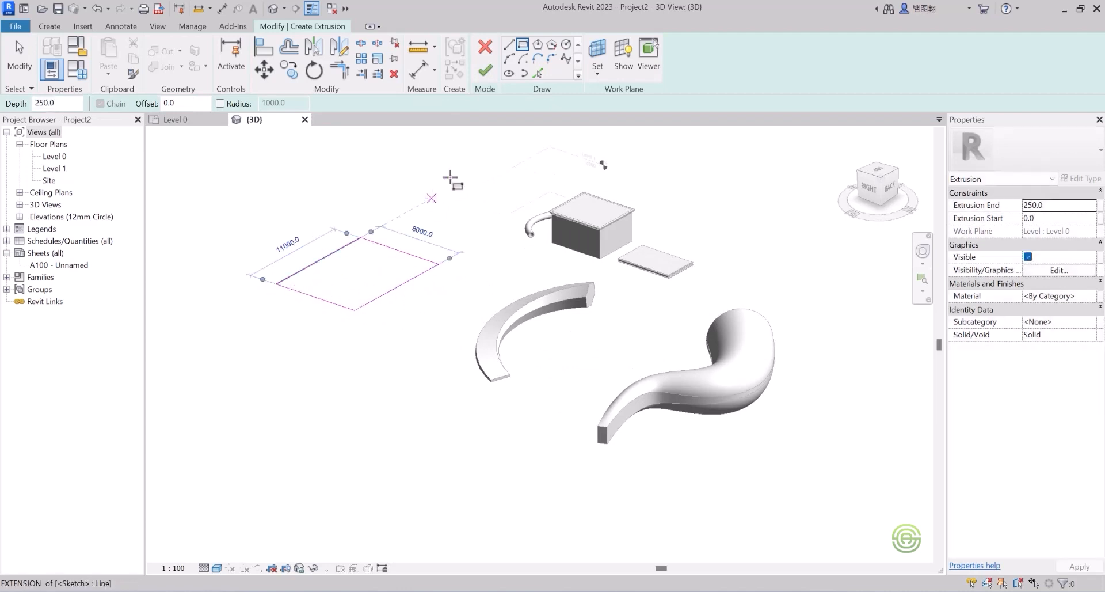
left_click(485, 70)
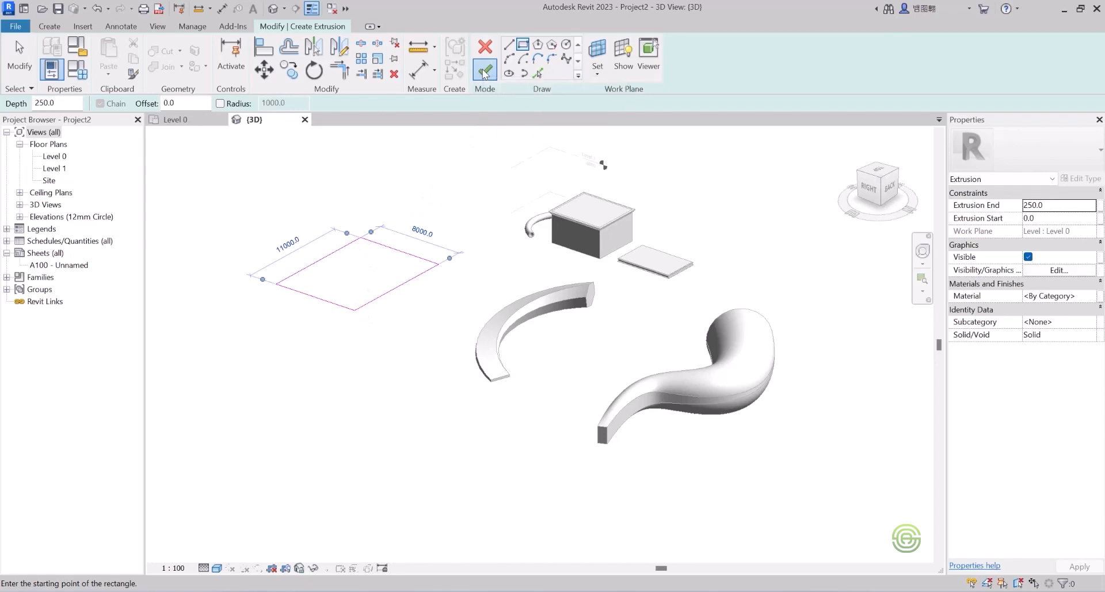
left_click_drag(357, 268, 350, 154)
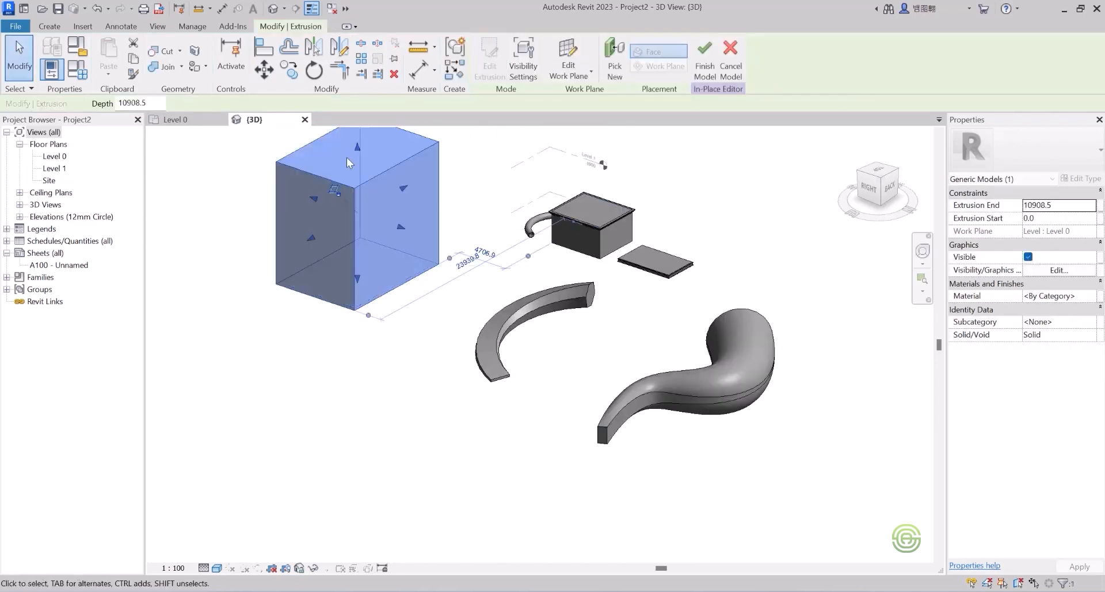
left_click(209, 233)
scroll(282, 256, "down", 4)
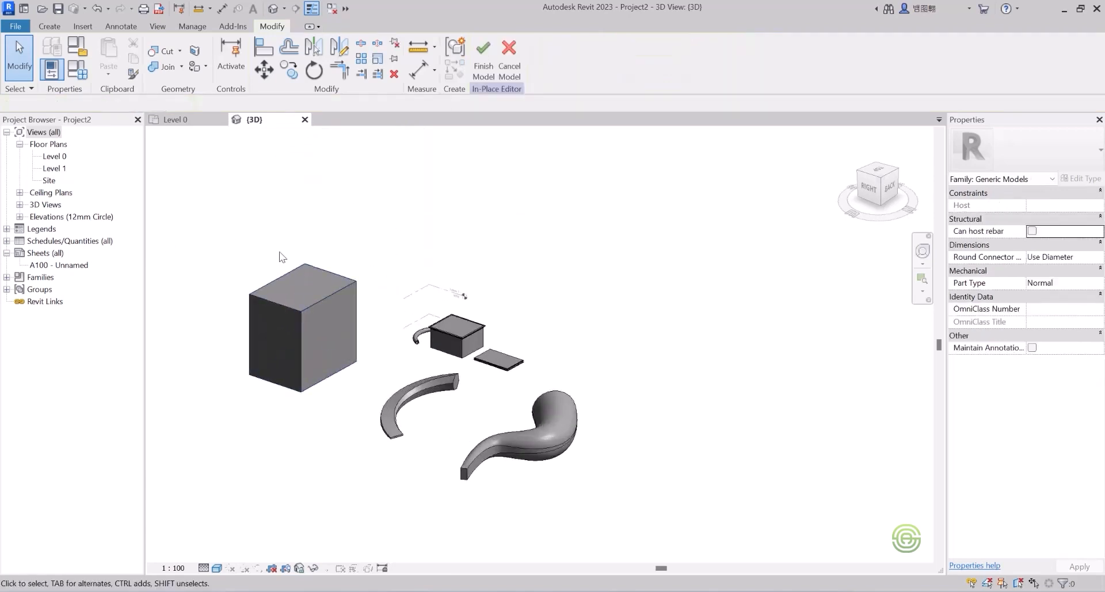
Step: Create a void extrusion from a 12000 x 10000 rectangle in front of the tall box's base
left_click(48, 26)
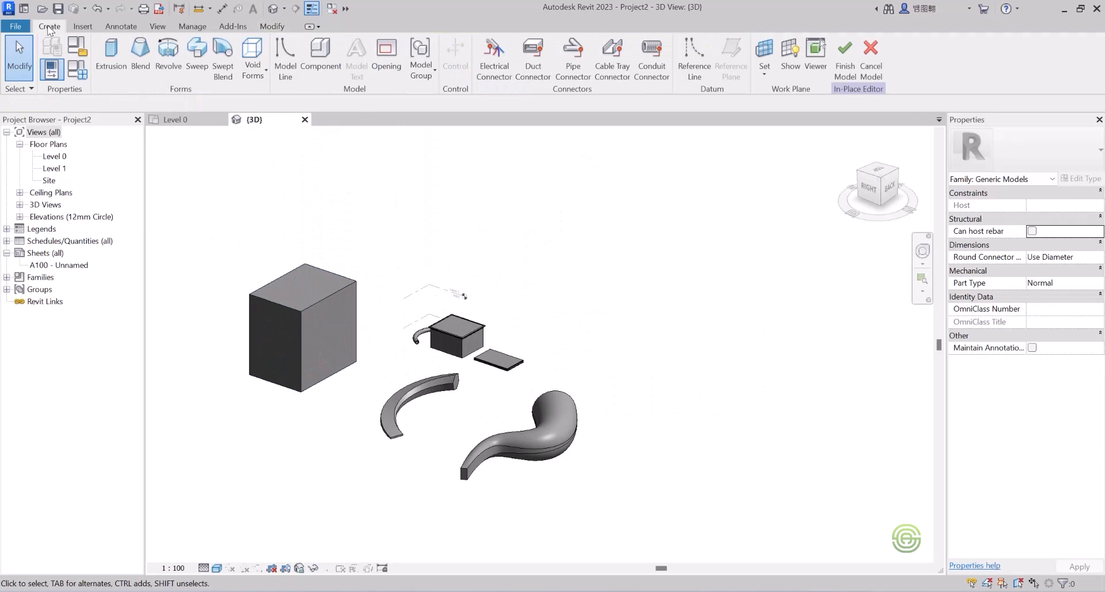
left_click(260, 72)
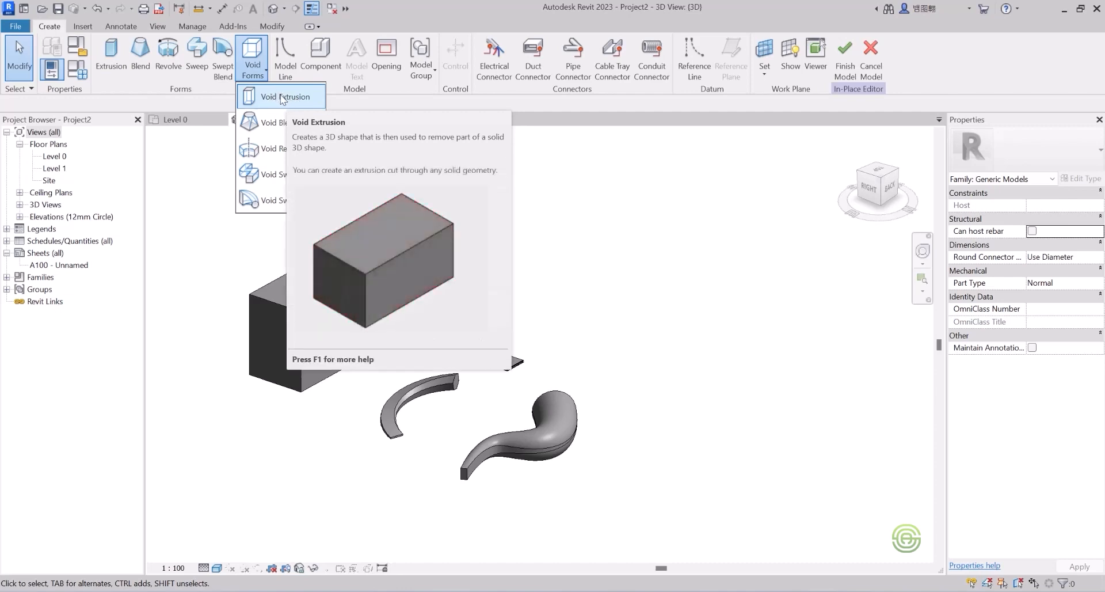
left_click(282, 97)
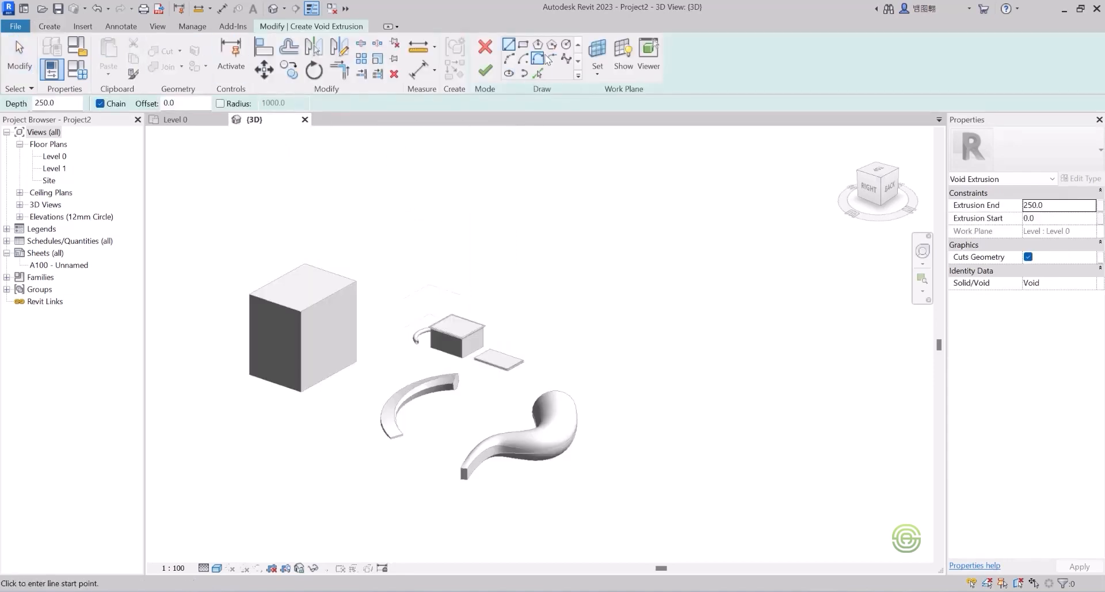
left_click(522, 44)
scroll(325, 301, "down", 5)
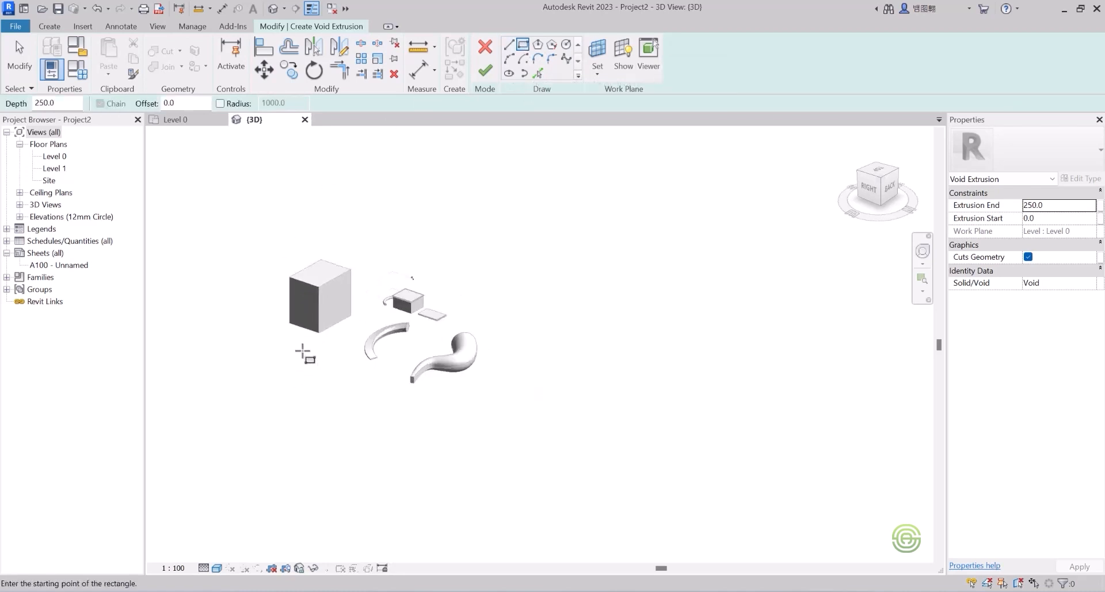
left_click(301, 345)
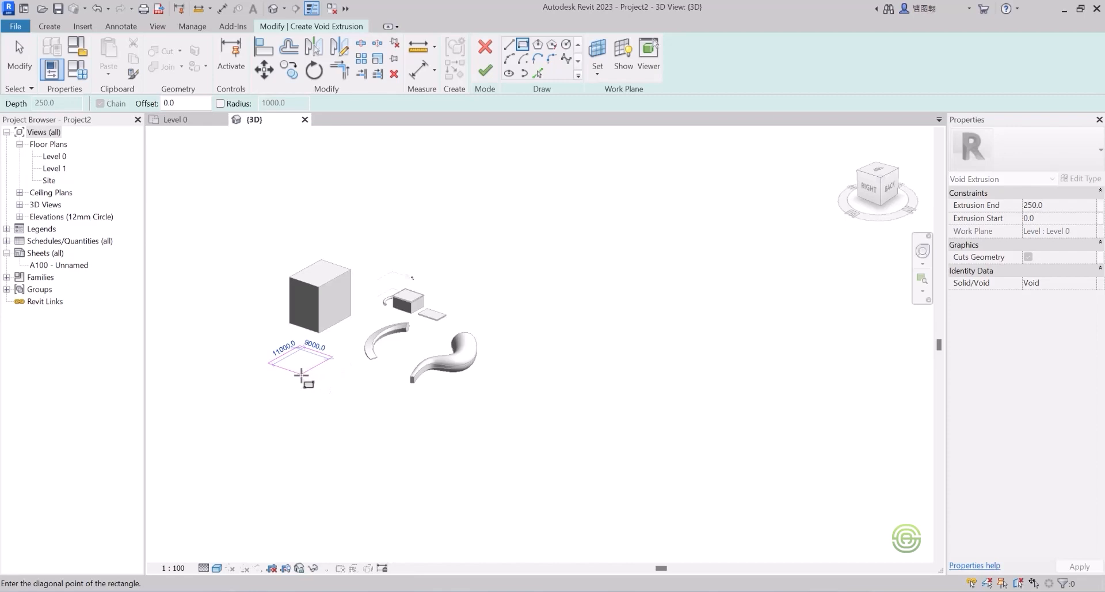
left_click(304, 377)
scroll(305, 374, "up", 4)
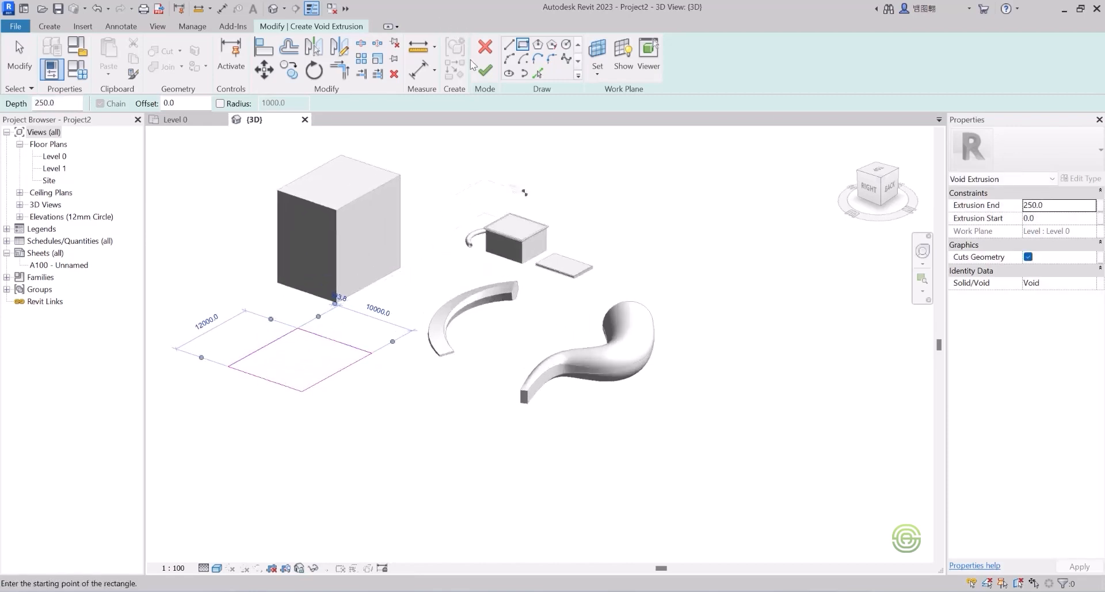
left_click(484, 69)
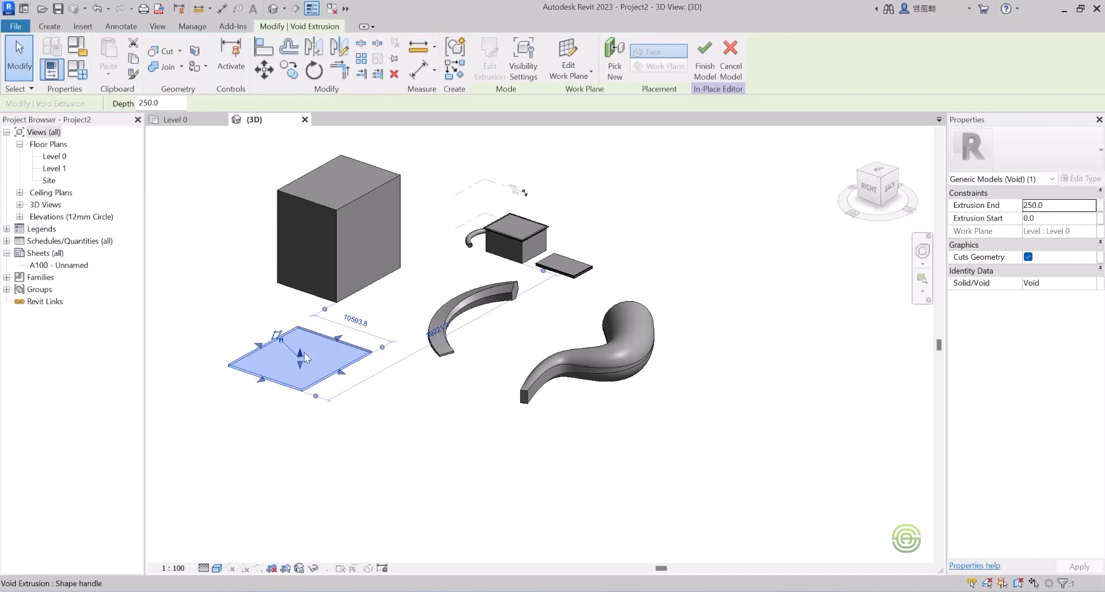
Step: Raise the void, stretch it toward the tall box and leftward, and lower its top to 5749.3
left_click_drag(302, 358, 292, 283)
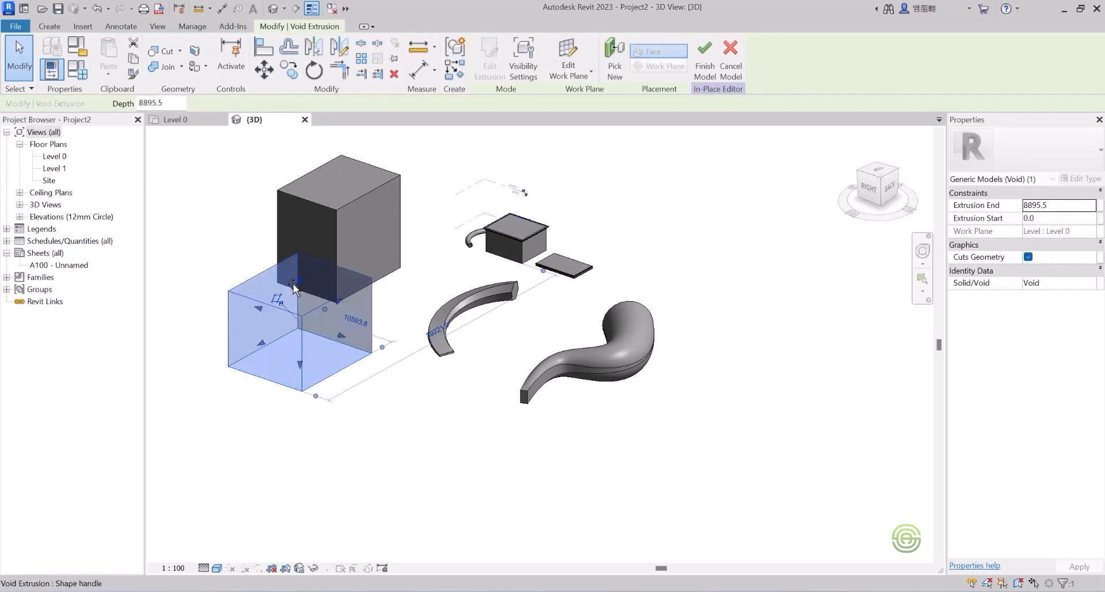
middle_click_drag(305, 304, 235, 439, "shift")
scroll(337, 326, "up", 1)
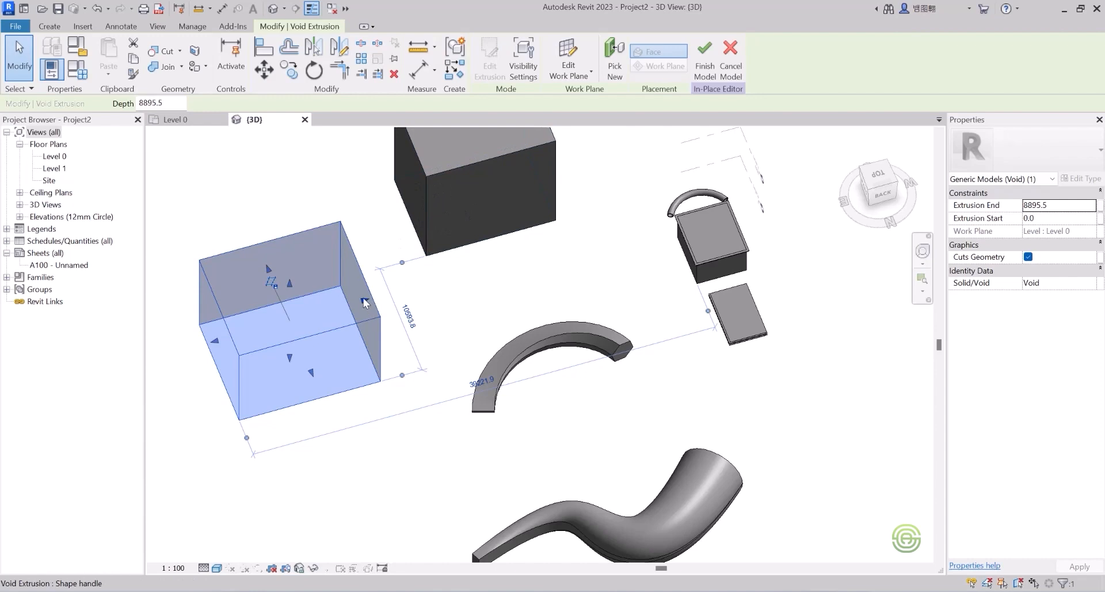
left_click_drag(365, 301, 478, 272)
middle_click_drag(349, 278, 521, 289, "shift")
left_click_drag(279, 309, 237, 305)
middle_click_drag(250, 304, 340, 291, "shift")
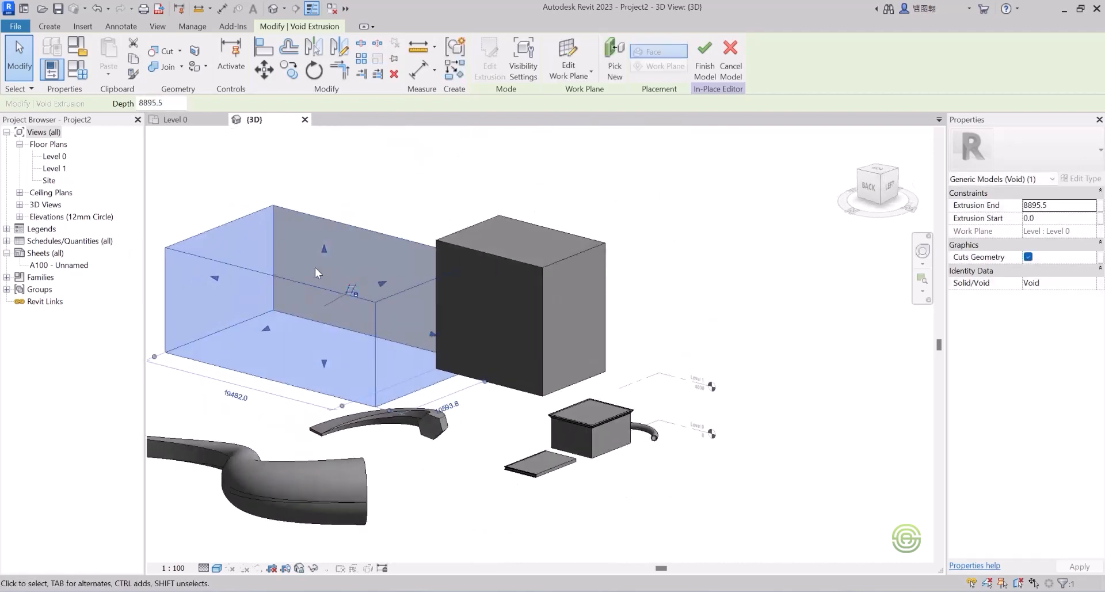
left_click_drag(324, 250, 329, 289)
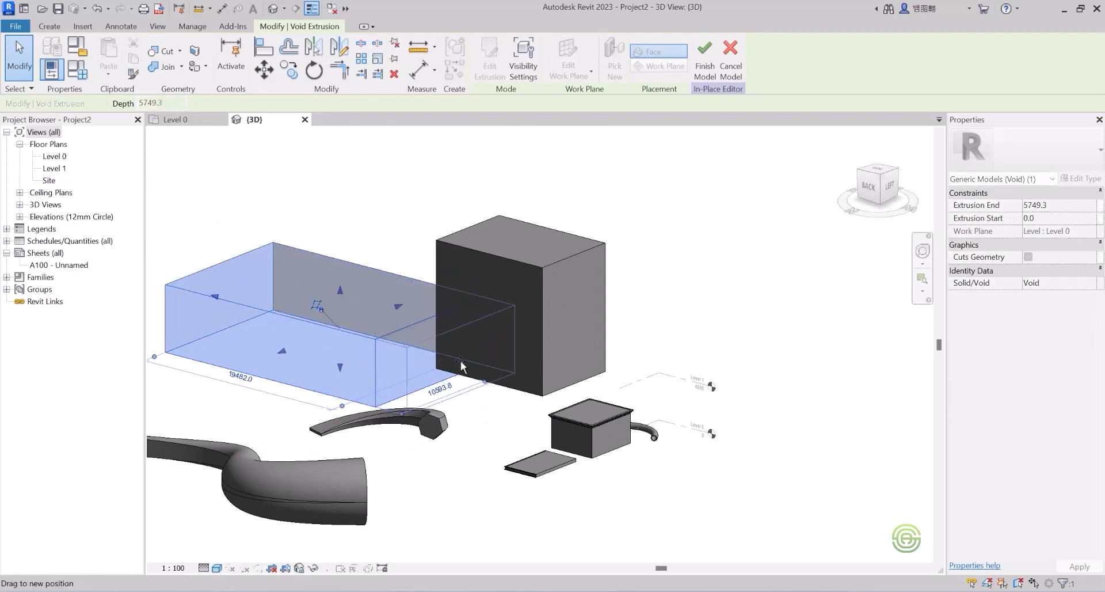
Step: Extend the void's side and left faces further outward so it overlaps the box's lower corner
middle_click_drag(381, 321, 430, 265, "shift")
scroll(430, 264, "up", 2)
left_click_drag(462, 288, 505, 286)
scroll(340, 327, "down", 1)
middle_click_drag(332, 330, 466, 324, "shift")
scroll(382, 324, "down", 2)
scroll(292, 318, "up", 2)
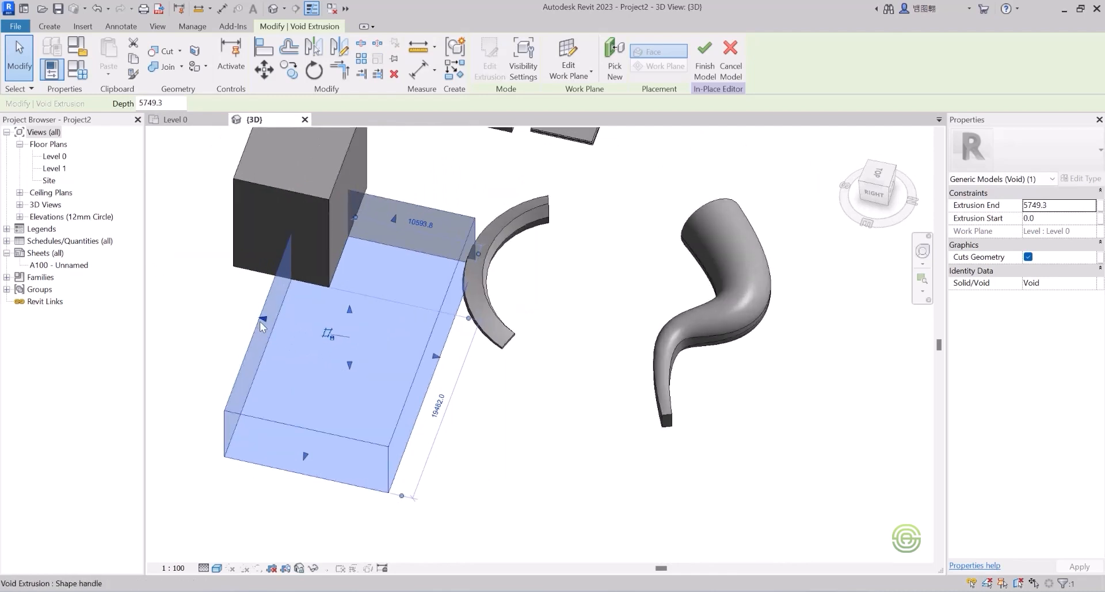
left_click_drag(264, 317, 248, 314)
middle_click_drag(319, 369, 283, 297, "shift")
scroll(364, 313, "up", 2)
middle_click_drag(353, 341, 383, 314, "shift")
scroll(374, 323, "down", 2)
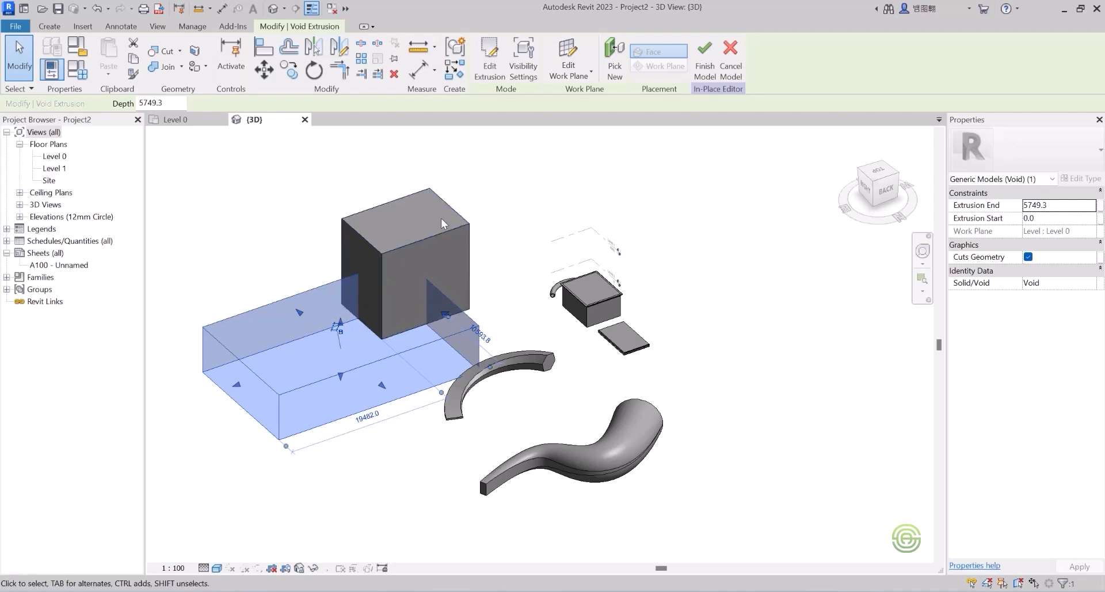
Step: Apply Cut Geometry with the rectangular void to notch the tall box's lower corner
left_click(309, 188)
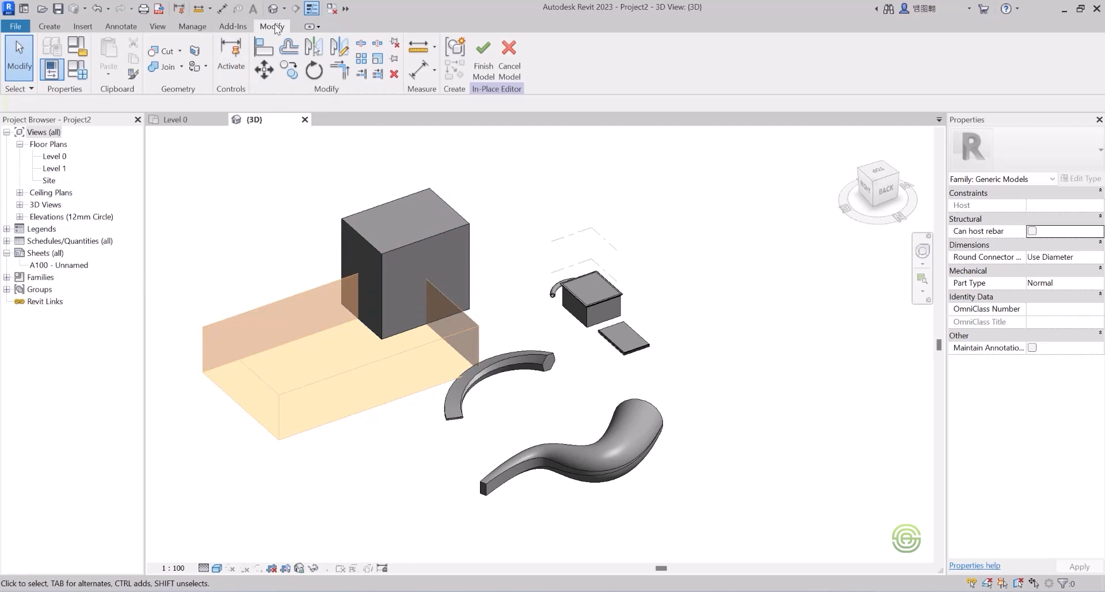
left_click(180, 51)
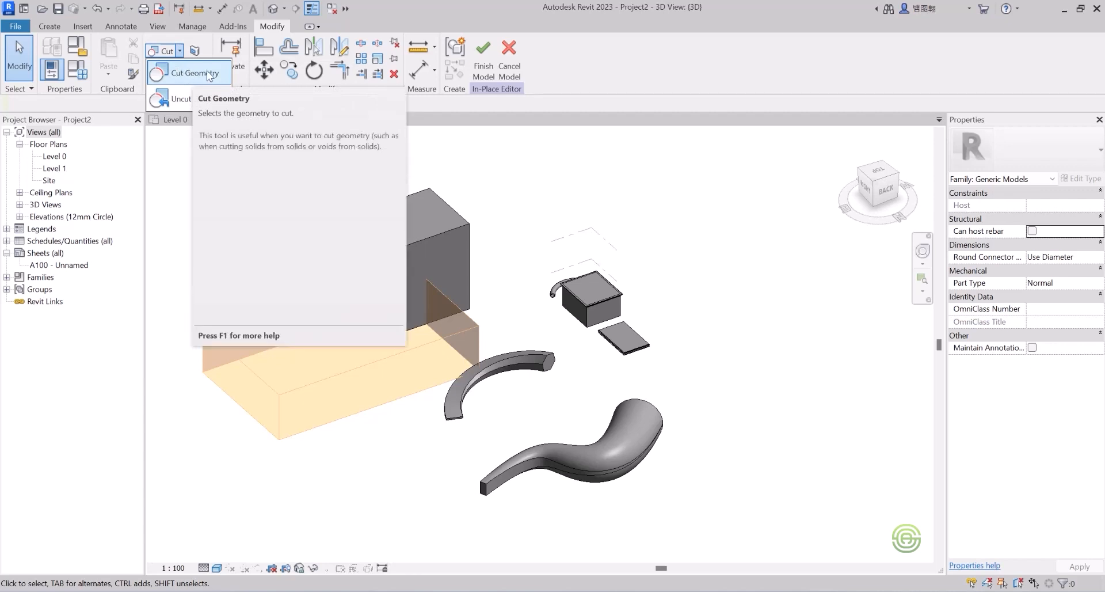
left_click(193, 73)
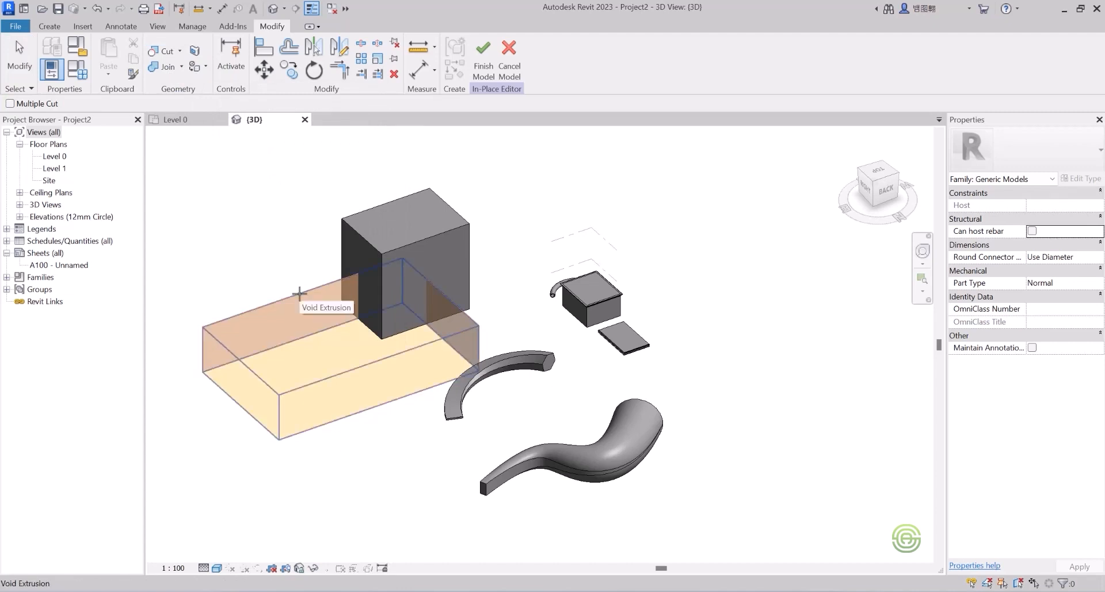
left_click(298, 293)
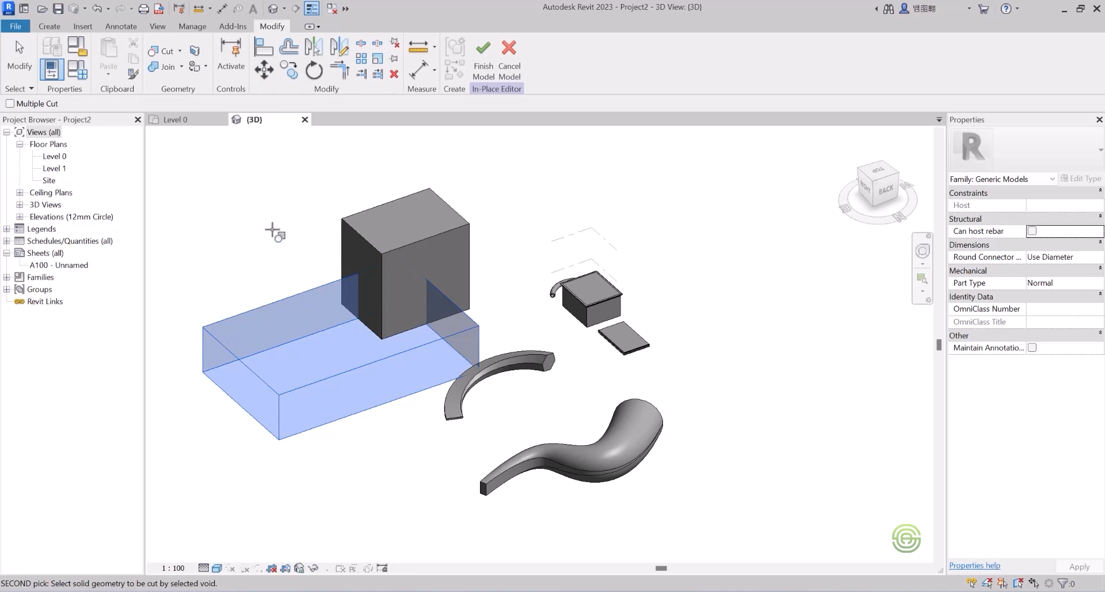
left_click(363, 212)
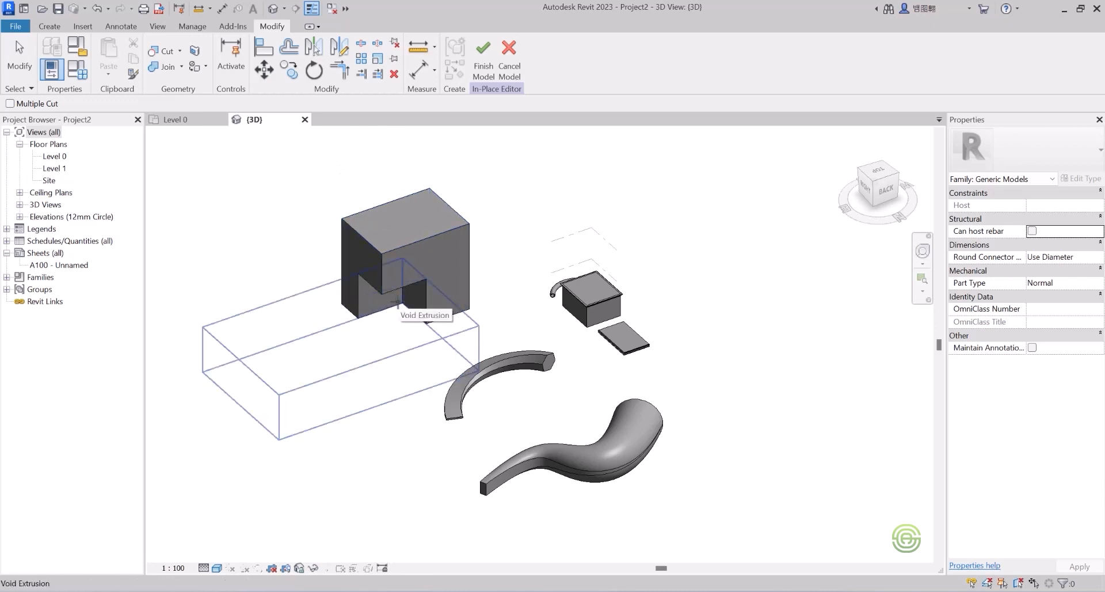
middle_click_drag(393, 265, 485, 295, "shift")
scroll(415, 328, "down", 4)
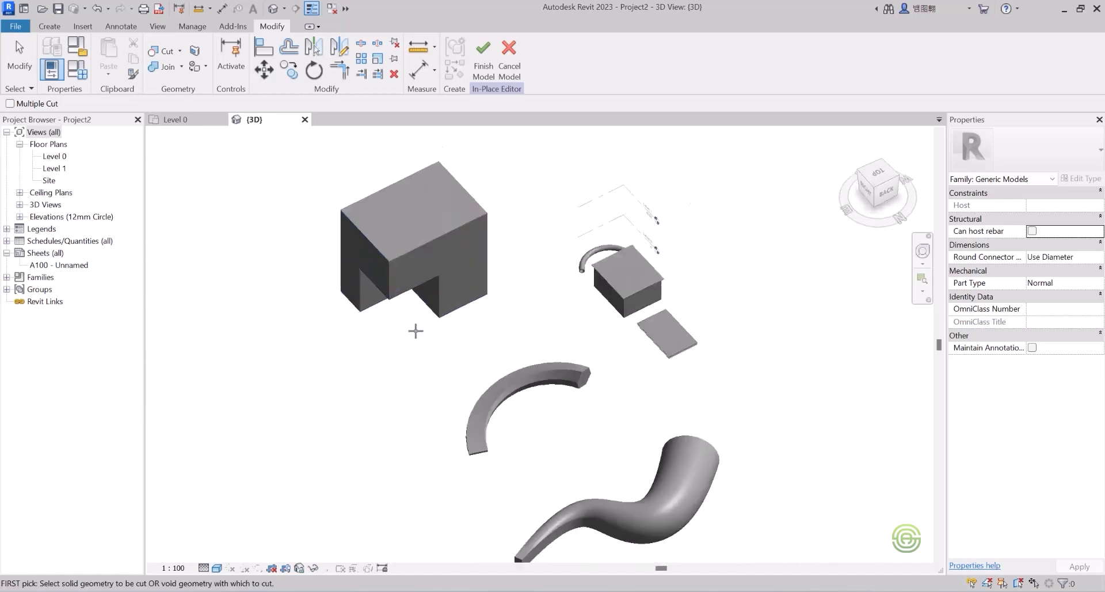
Step: Start a solid extrusion sketch and cancel it
left_click(51, 26)
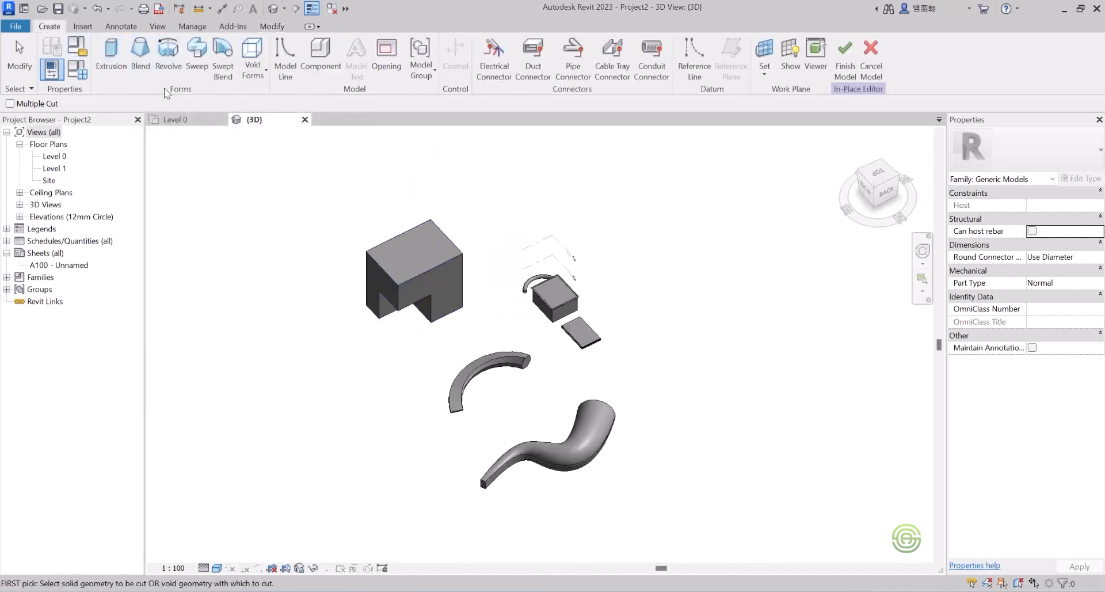
left_click(115, 55)
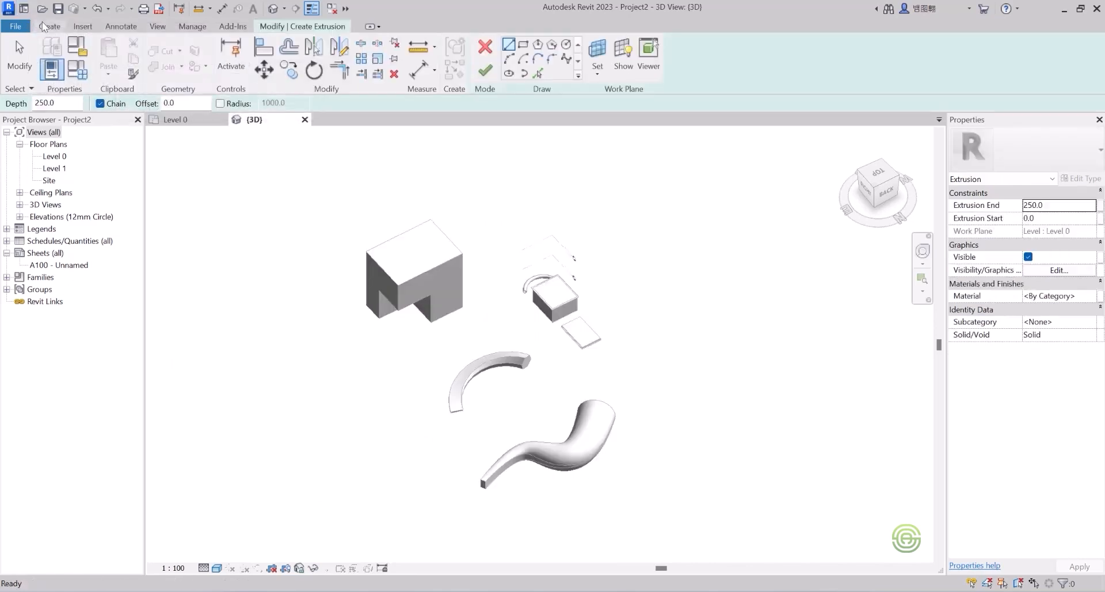
left_click(486, 48)
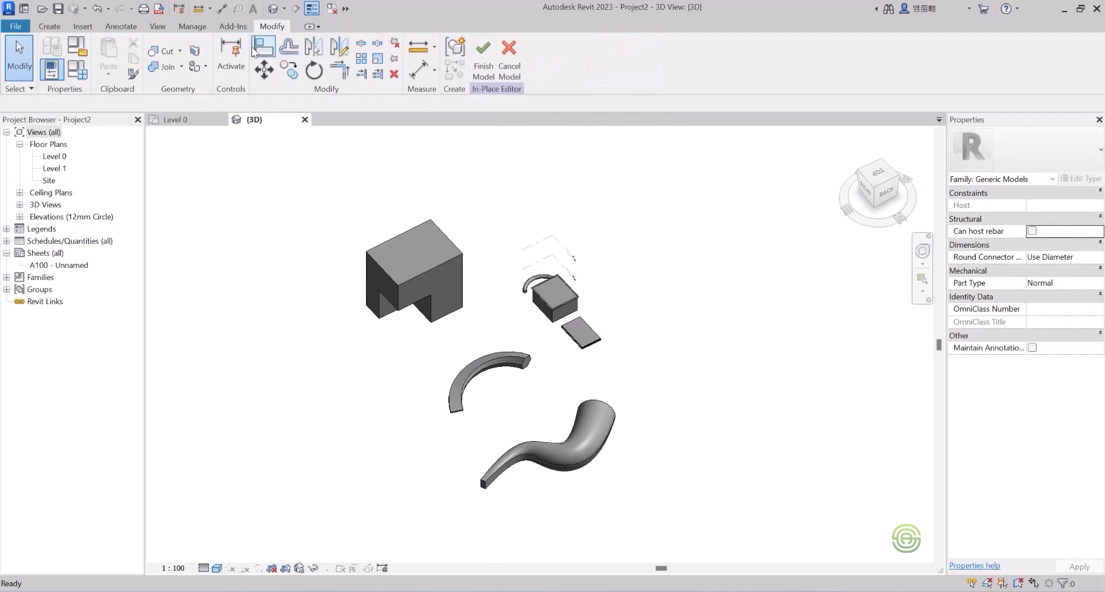
Step: Draw a 2200-radius circle as a void extrusion at the tall box's right-hand edge
left_click(50, 26)
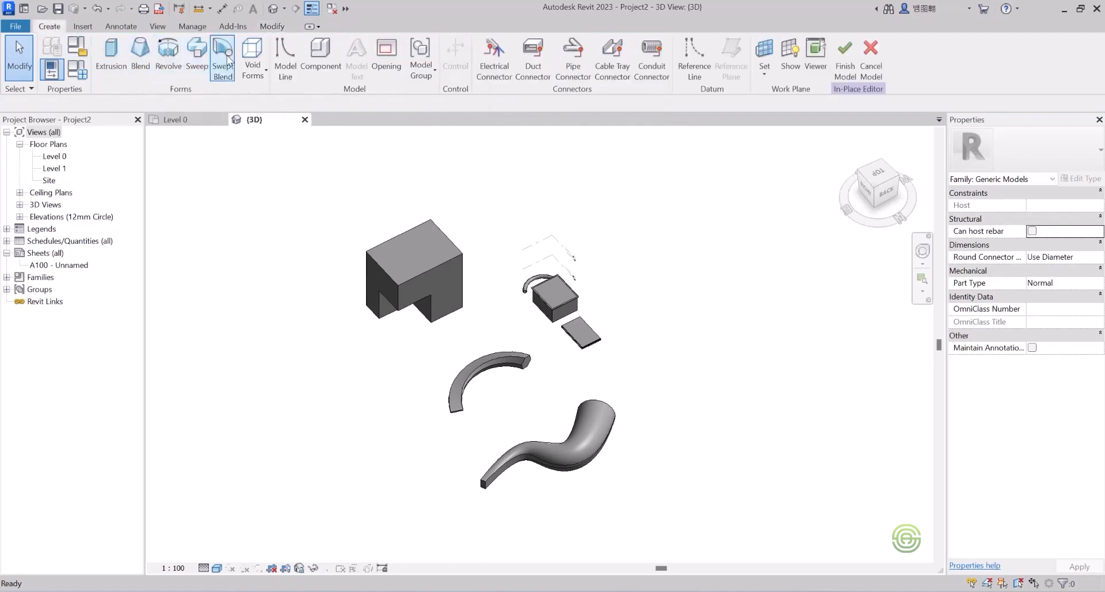
left_click(260, 72)
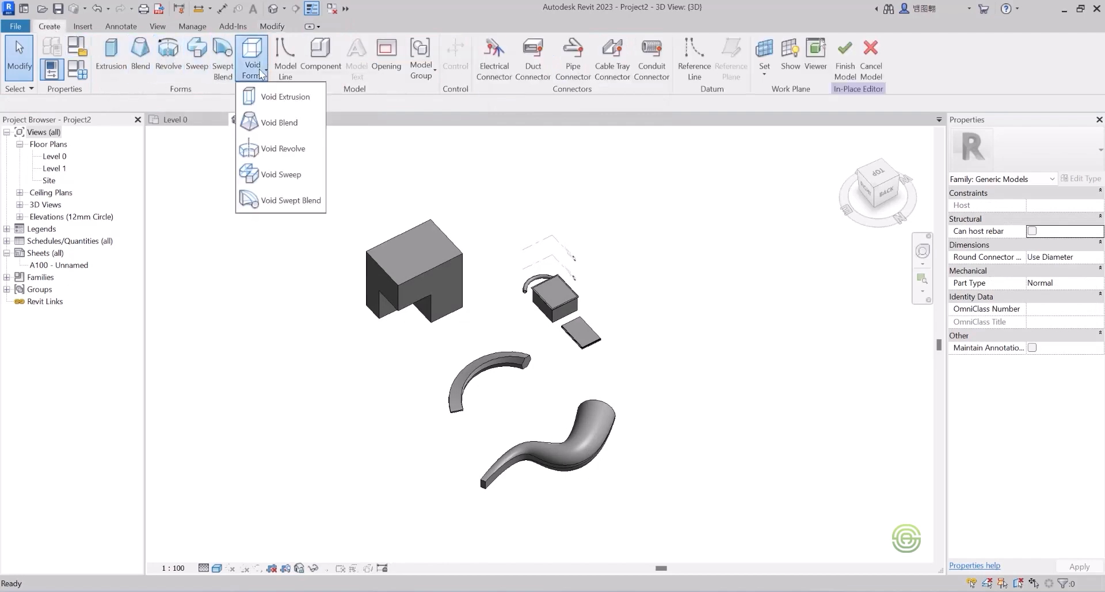
left_click(283, 99)
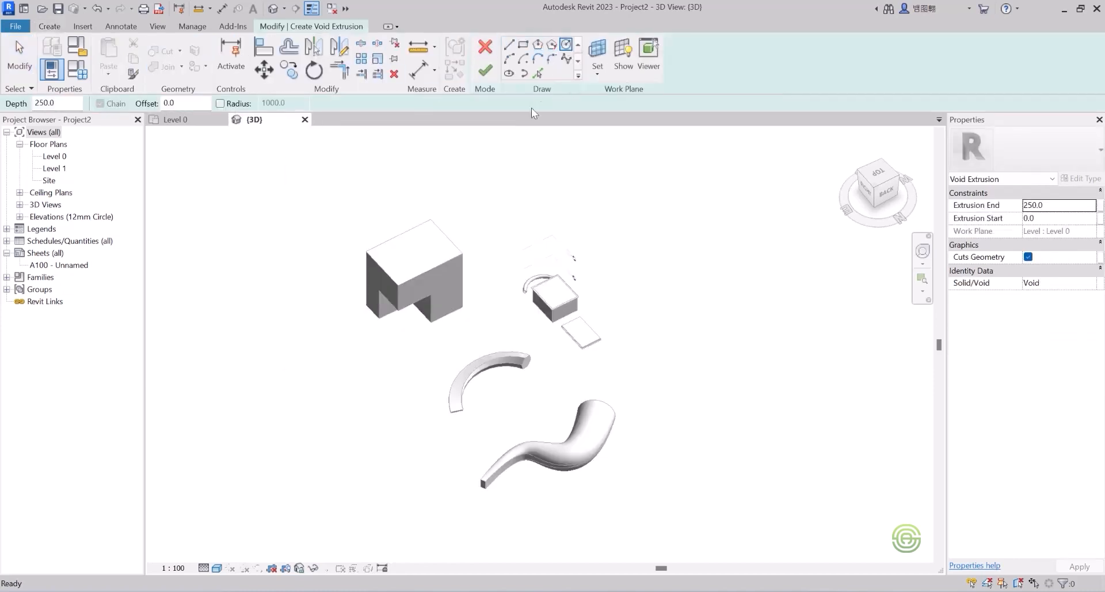
scroll(502, 193, "up", 2)
scroll(488, 225, "down", 3)
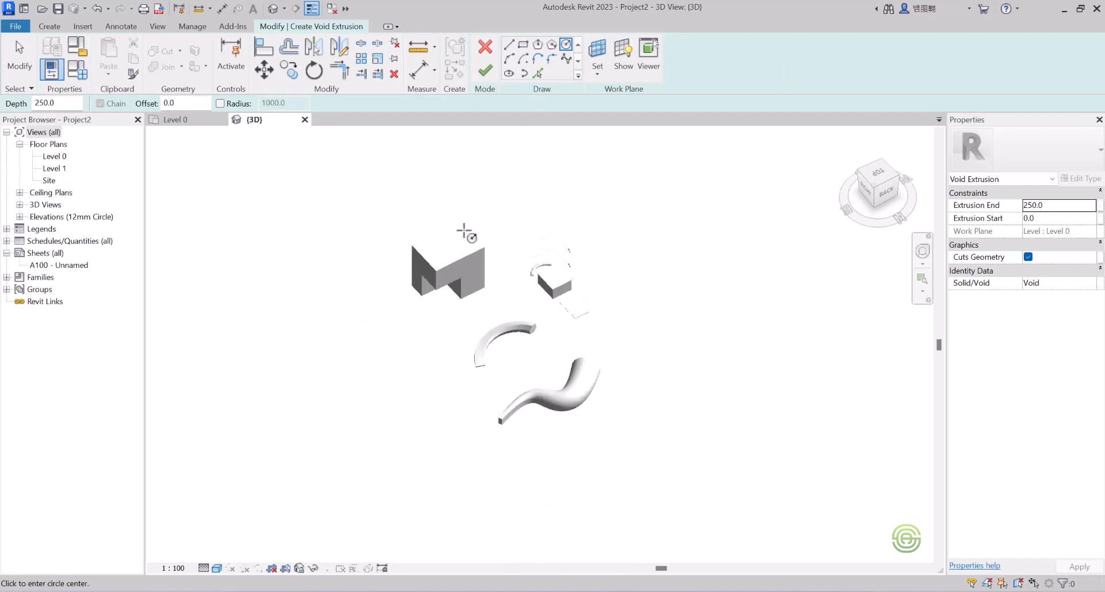
scroll(504, 202, "up", 4)
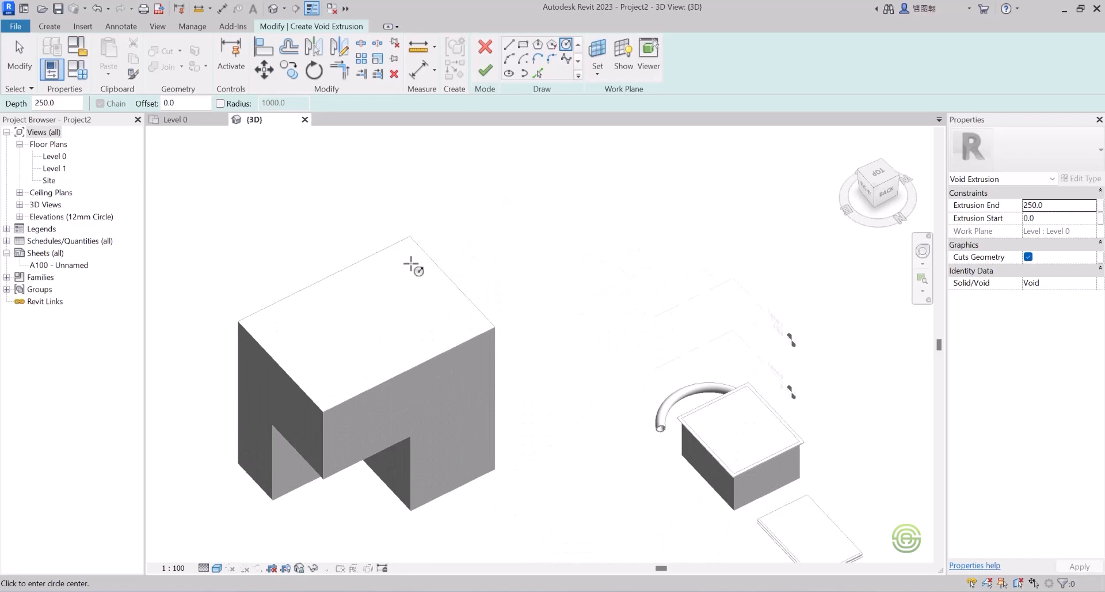
middle_click_drag(408, 276, 444, 442, "shift")
scroll(472, 410, "up", 3)
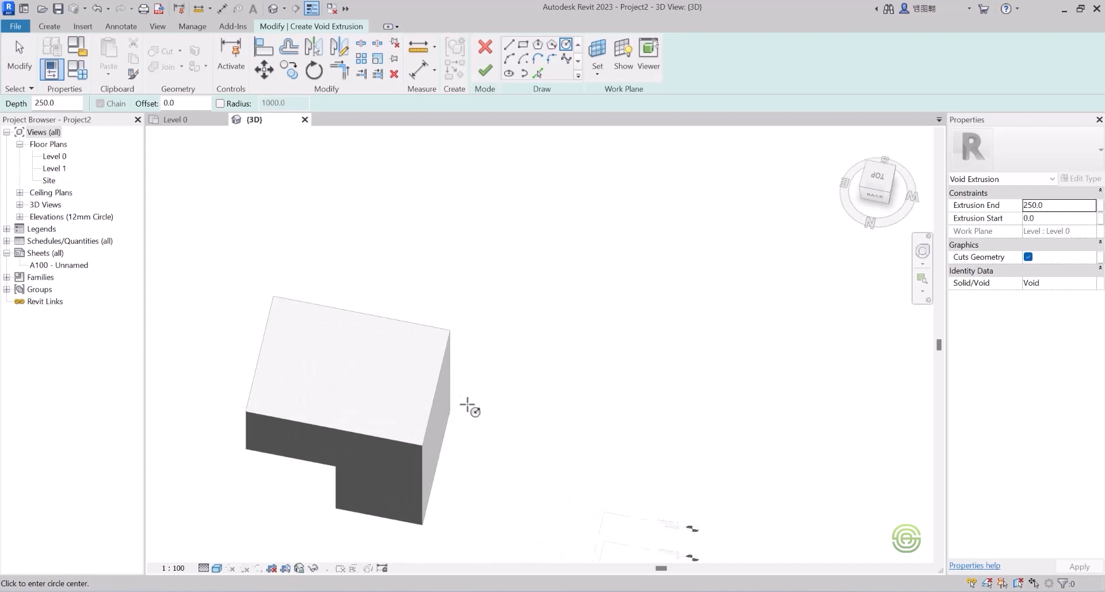
left_click(465, 407)
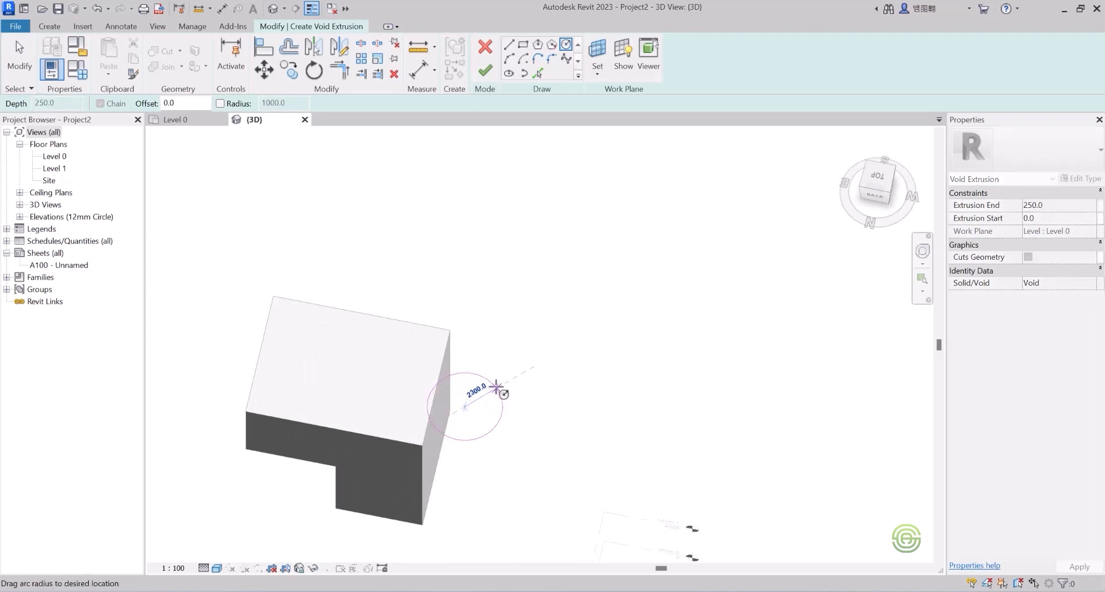
left_click(495, 385)
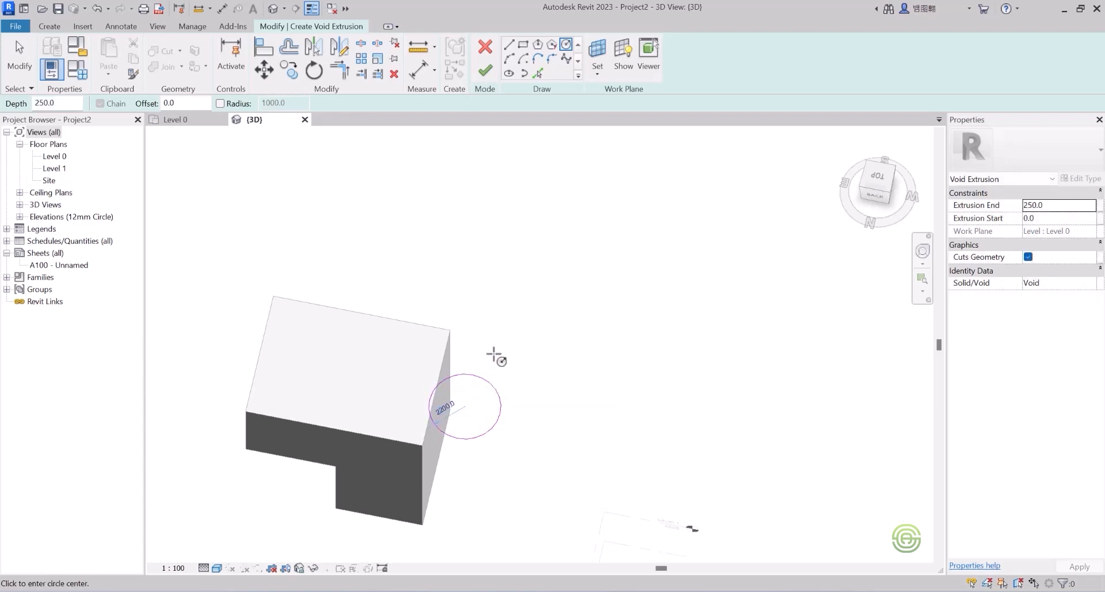
left_click(485, 71)
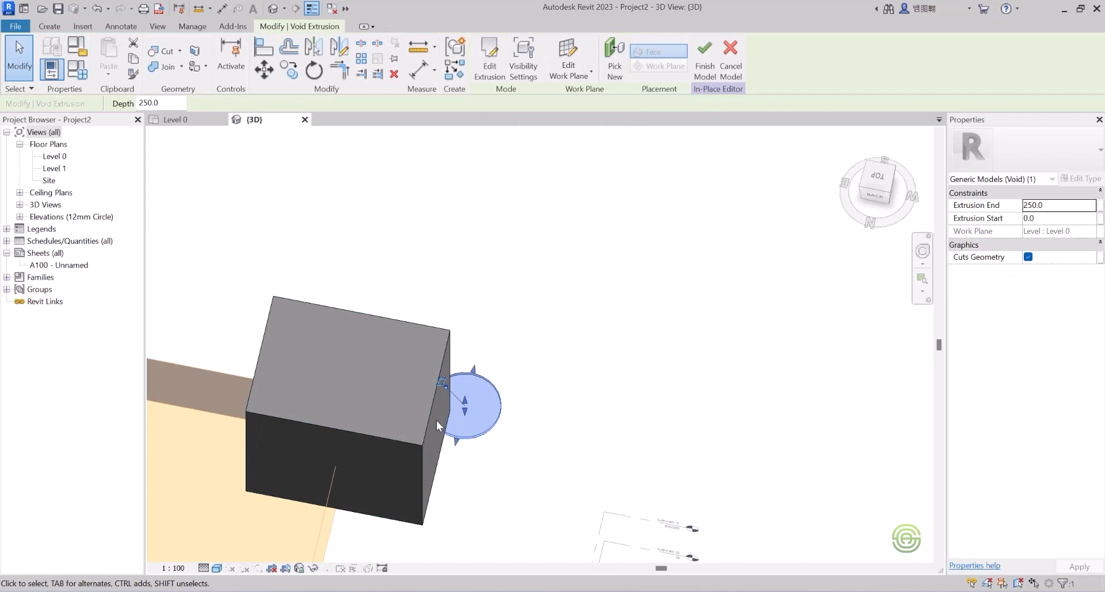
Step: Stretch the void cylinder upward, raise its bottom, and nudge it toward the box corner
middle_click_drag(434, 420, 303, 363, "shift")
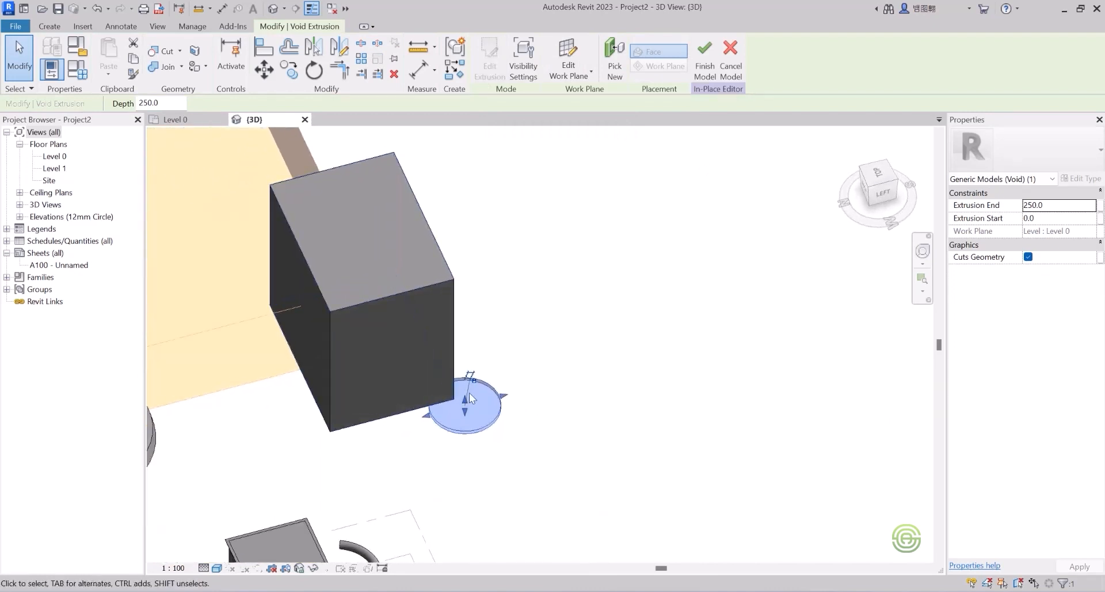
left_click_drag(465, 398, 443, 233)
left_click_drag(467, 414, 466, 335)
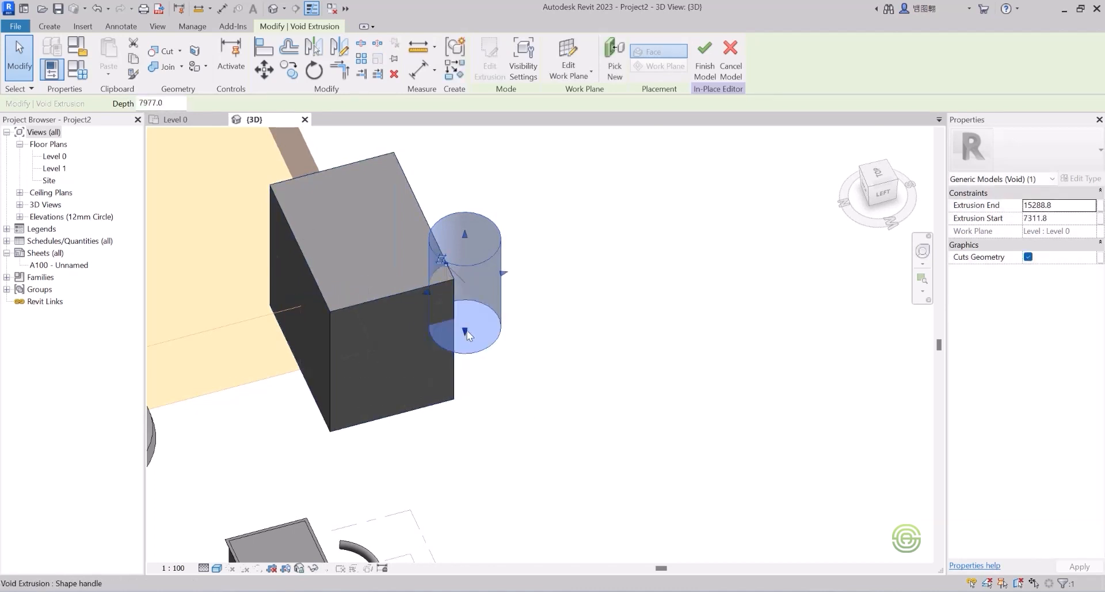
middle_click_drag(467, 329, 430, 309, "shift")
mouse_move(431, 300)
left_mouse_down()
mouse_move(415, 303)
mouse_move(423, 305)
left_mouse_up()
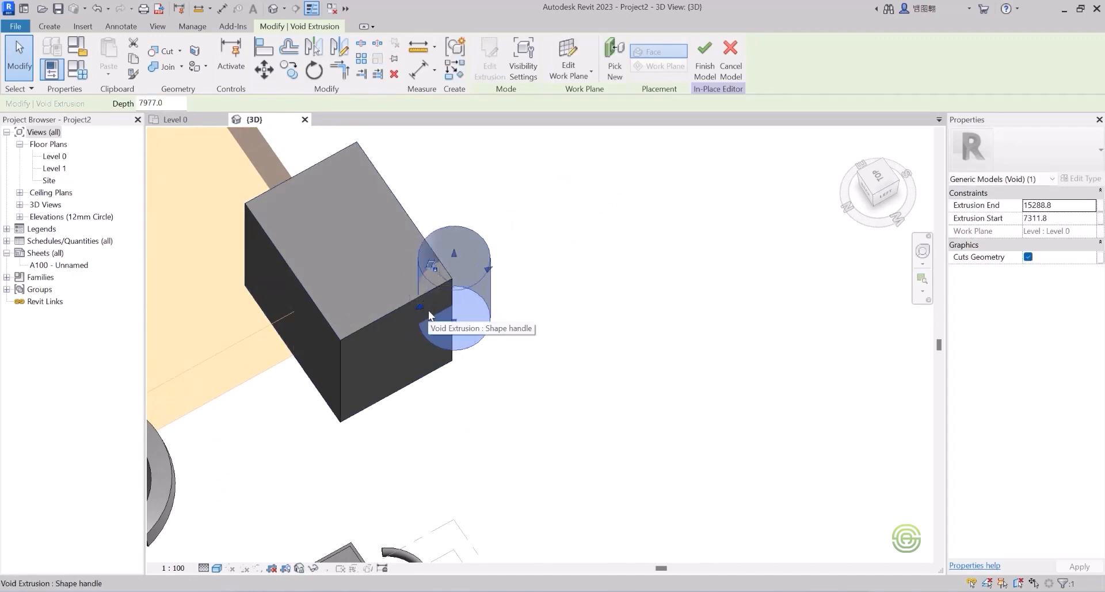
key("Escape")
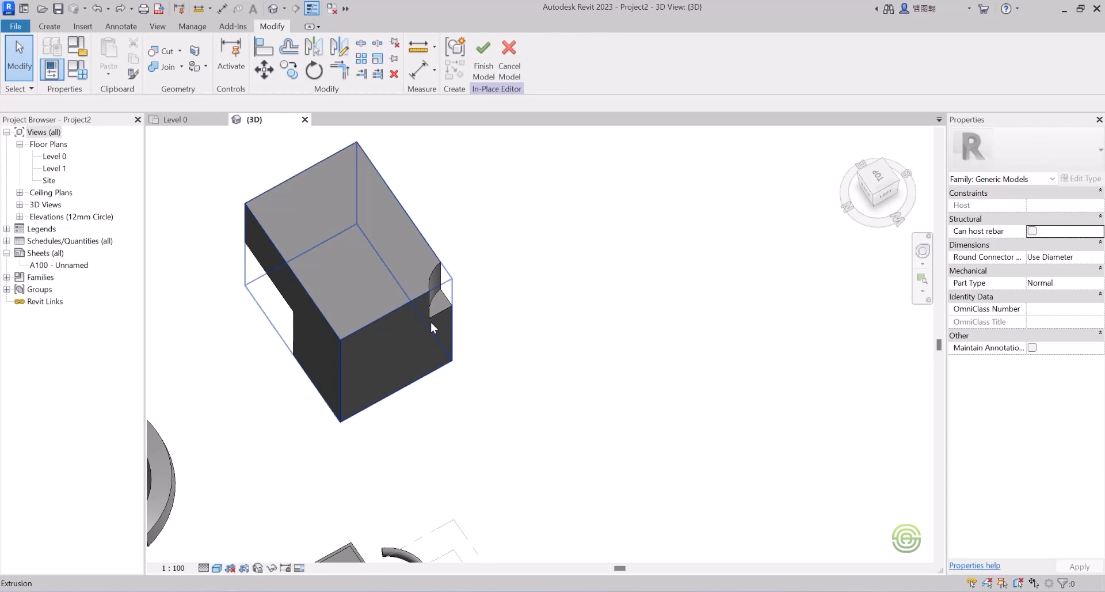
Step: Set the cylinder to span 6607.1 to 16616.4 and move it over the box's upper corner
left_click(447, 288)
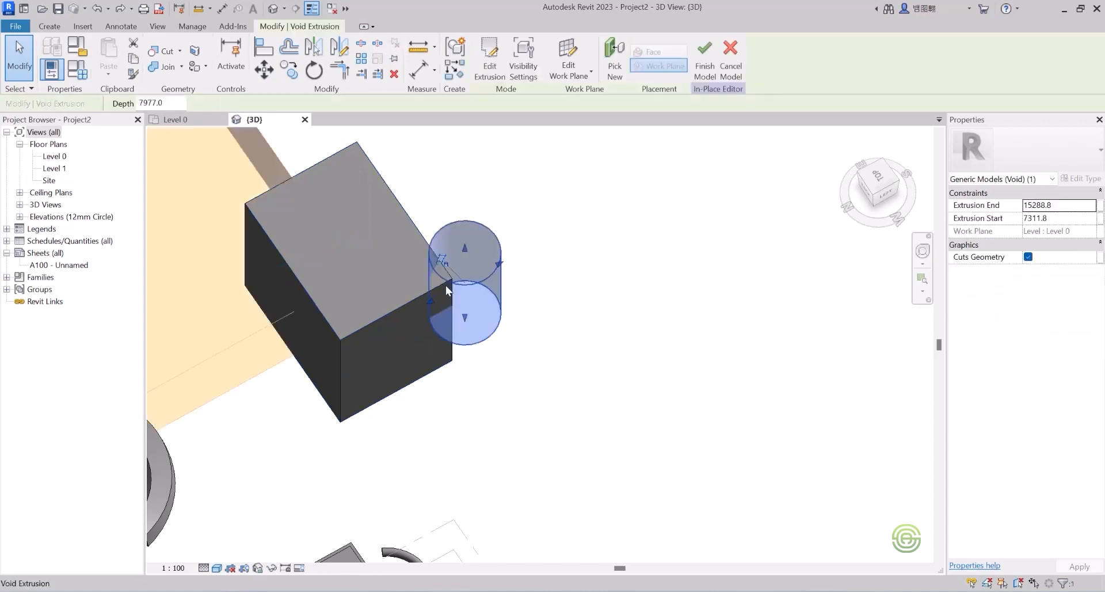
left_click_drag(434, 302, 424, 300)
middle_click_drag(420, 307, 414, 253, "shift")
left_click_drag(455, 234, 455, 242)
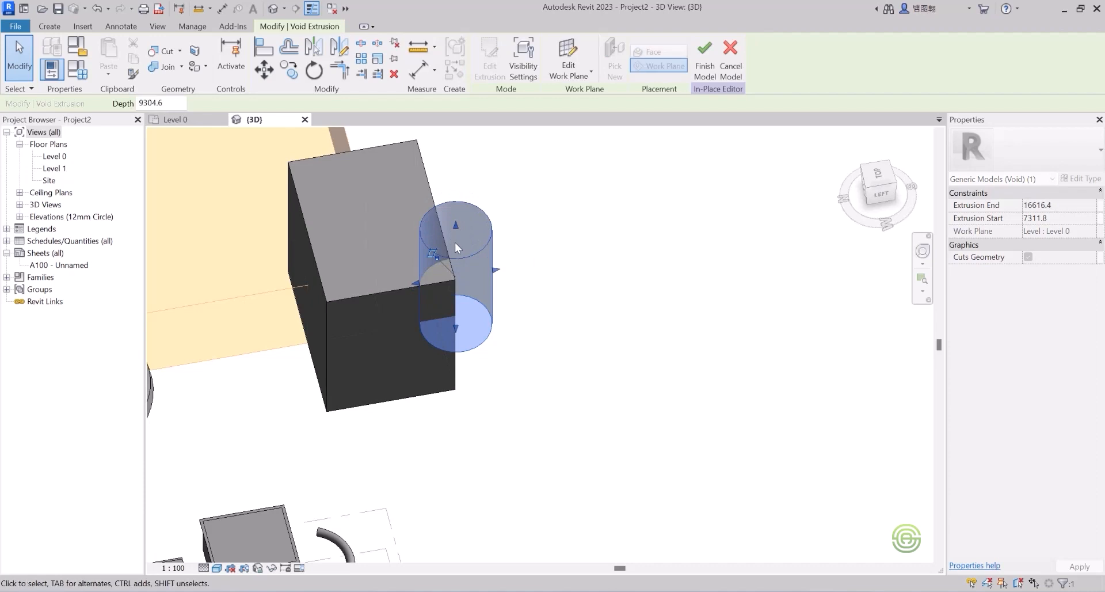
mouse_move(458, 327)
left_mouse_down()
mouse_move(458, 340)
mouse_move(460, 330)
left_mouse_up()
left_click_drag(495, 277, 599, 288)
left_click_drag(518, 309, 417, 284)
middle_click_drag(393, 313, 320, 409, "shift")
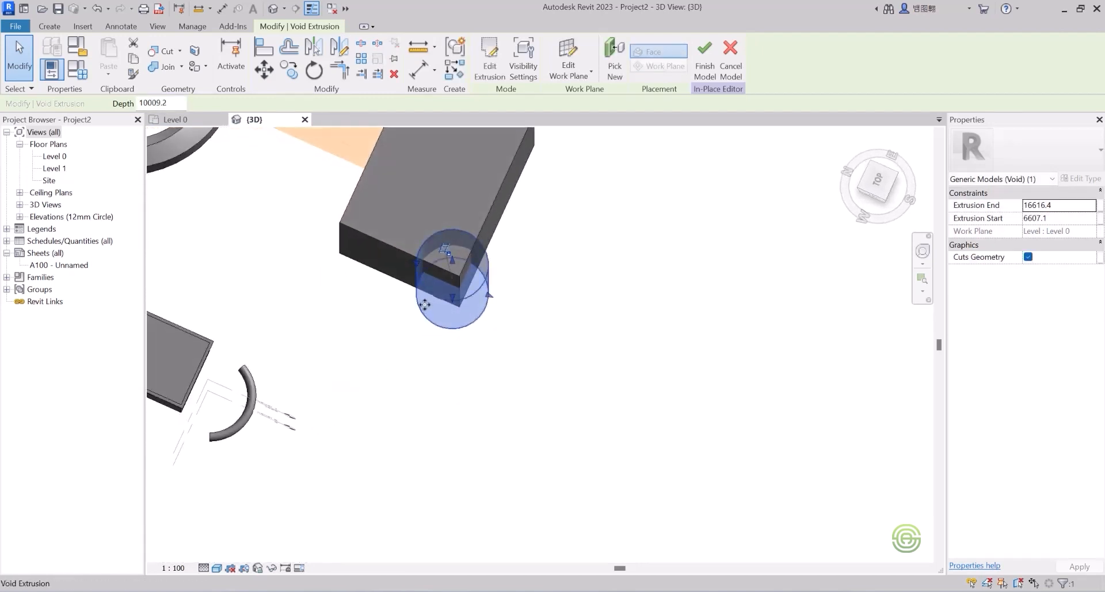
middle_click_drag(476, 276, 395, 255, "shift")
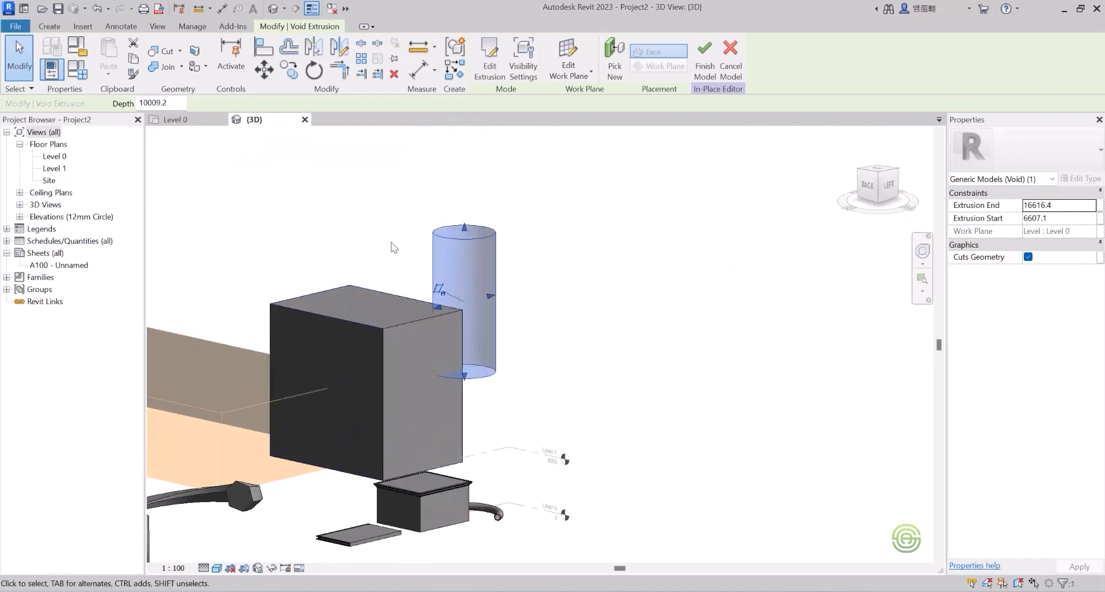
key("Escape")
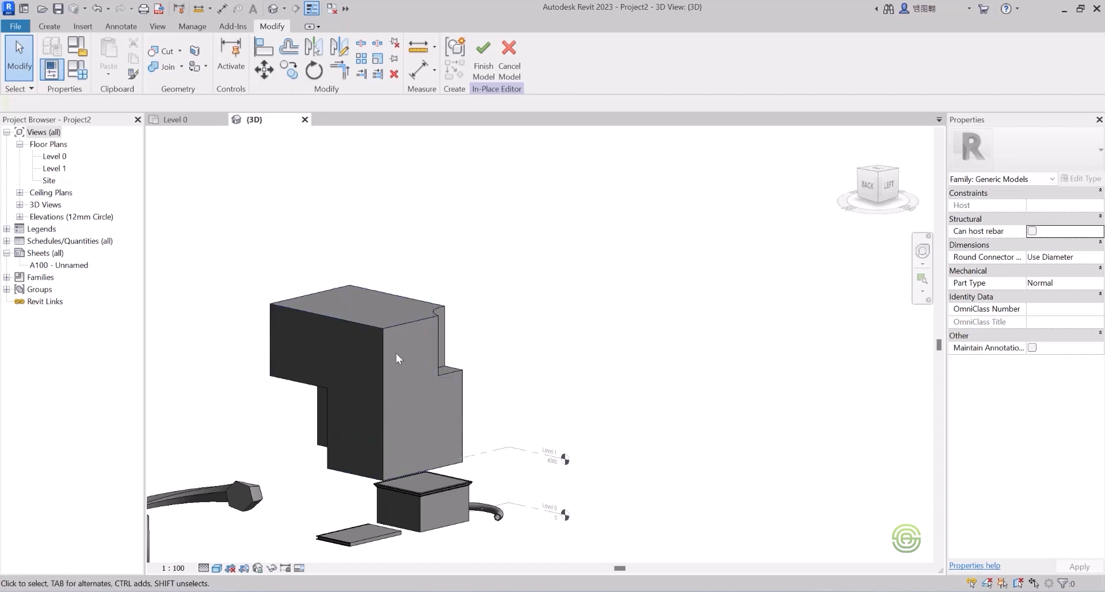
Step: Orbit the view and select the 5749.3-high rectangular void at the tall box's base
scroll(396, 354, "down", 2)
middle_click_drag(394, 362, 511, 382, "shift")
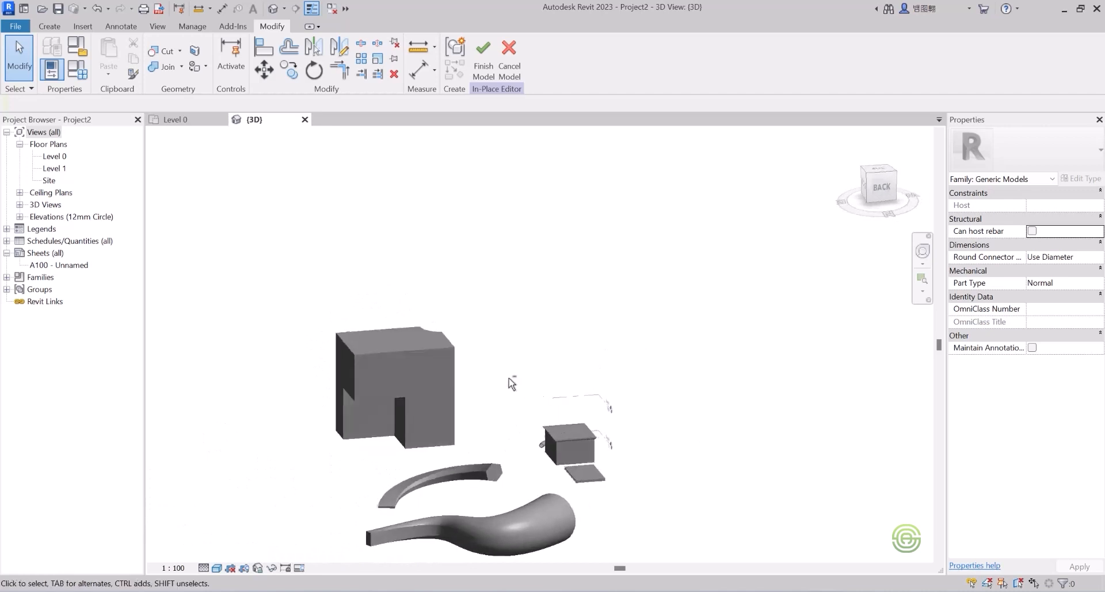
scroll(364, 389, "up", 2)
middle_click_drag(365, 389, 438, 373, "shift")
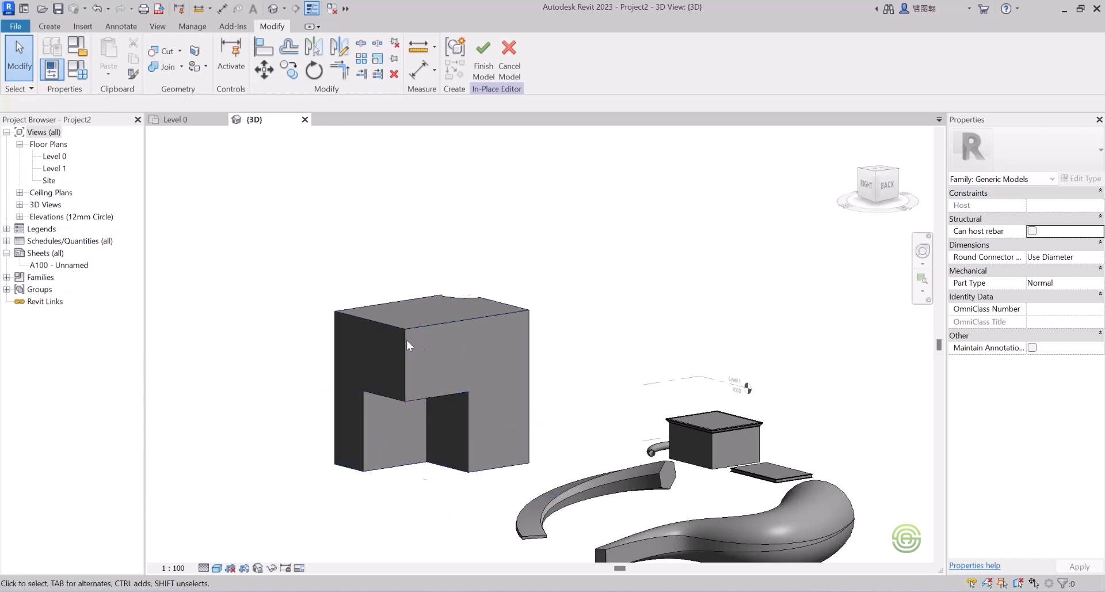
scroll(395, 359, "down", 2)
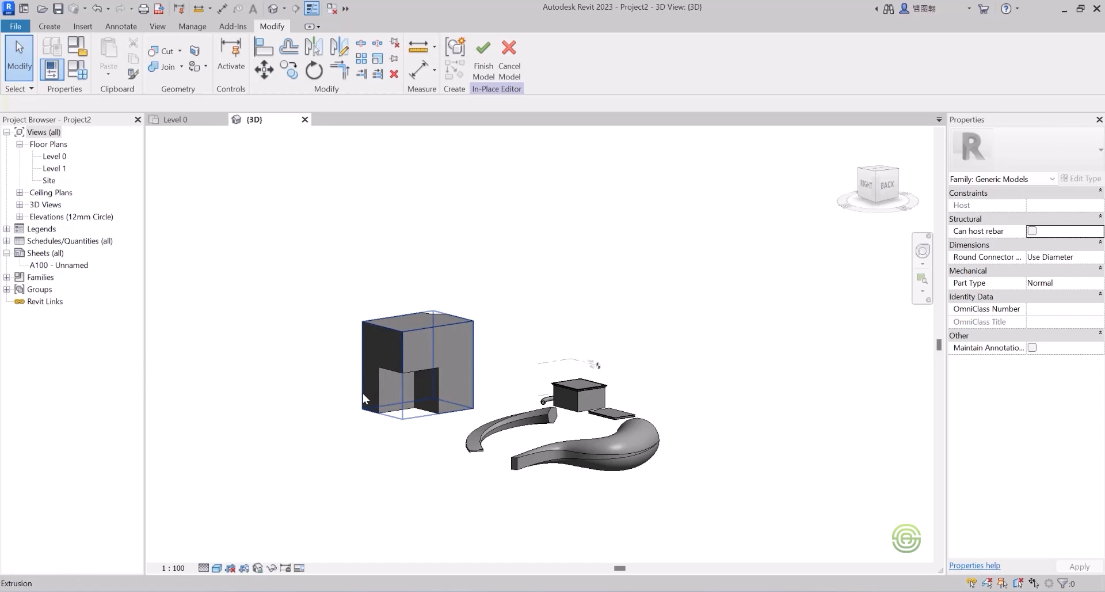
left_click(382, 392)
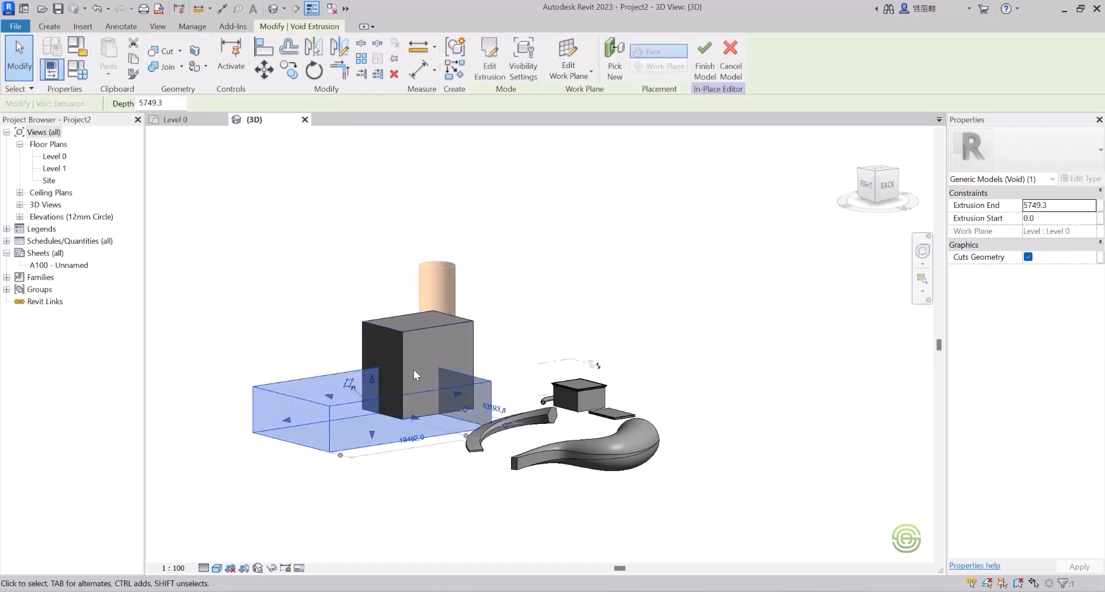
Step: Move the rectangular void to a new position and resize it to change the base notch
middle_click_drag(410, 371, 376, 457, "shift")
scroll(377, 395, "up", 2)
middle_click_drag(403, 419, 400, 464, "shift")
scroll(460, 361, "down", 3)
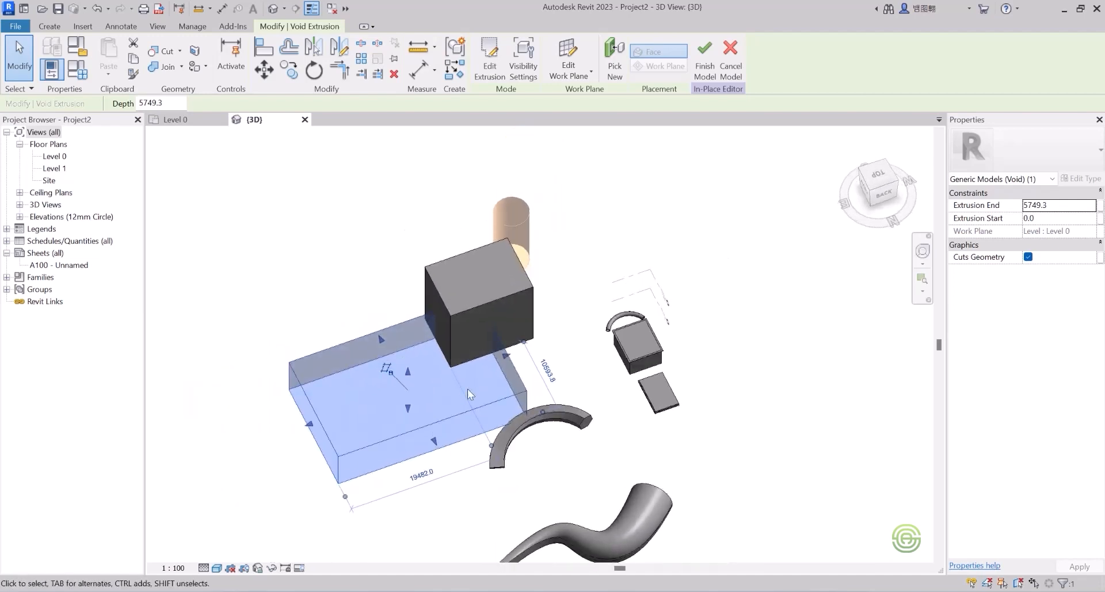
scroll(468, 399, "up", 2)
left_click_drag(513, 351, 489, 362)
mouse_move(450, 364)
middle_mouse_down("shift")
mouse_move(524, 306)
mouse_move(437, 351)
middle_mouse_up("shift")
left_click_drag(311, 366, 333, 369)
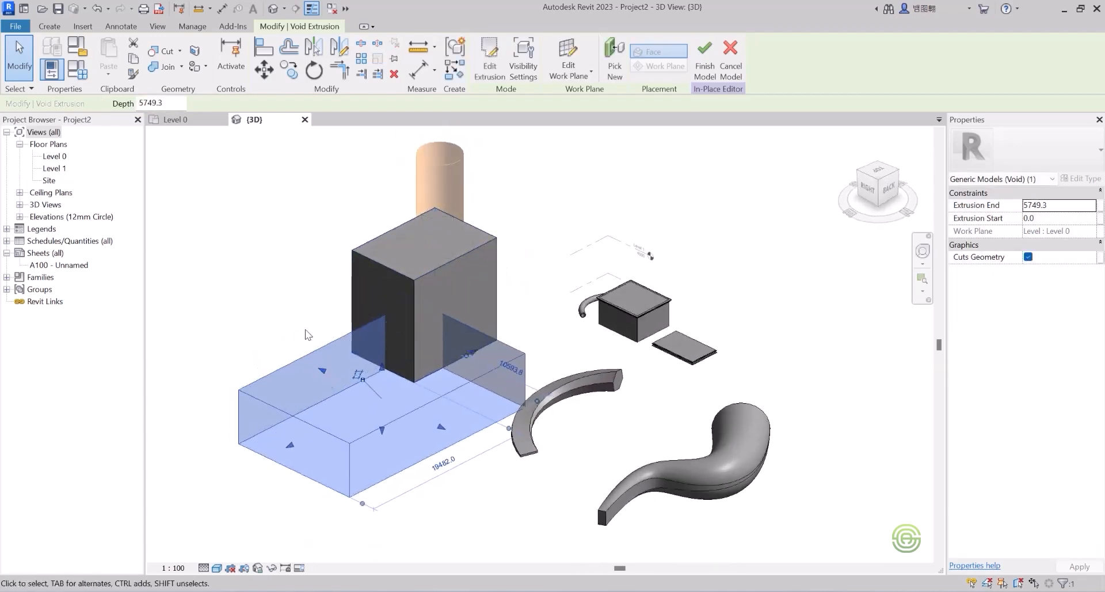
left_click(308, 335)
Step: Orbit and zoom out to inspect the rounded and rectangular cuts in the tall box
middle_click_drag(390, 334, 362, 194, "shift")
middle_click_drag(434, 365, 449, 426, "shift")
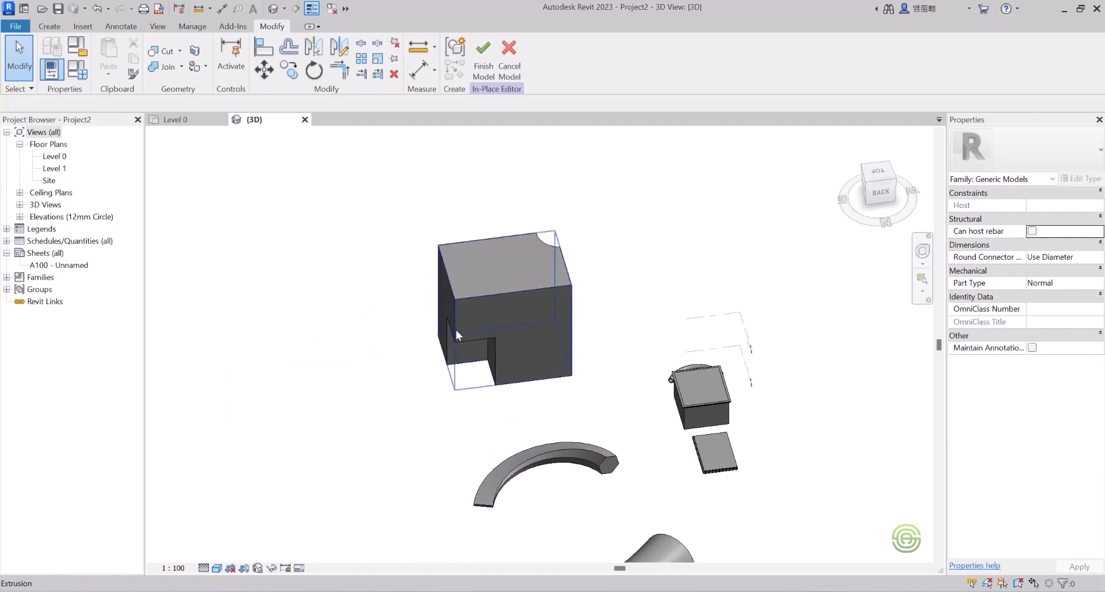
middle_click_drag(499, 331, 373, 266, "shift")
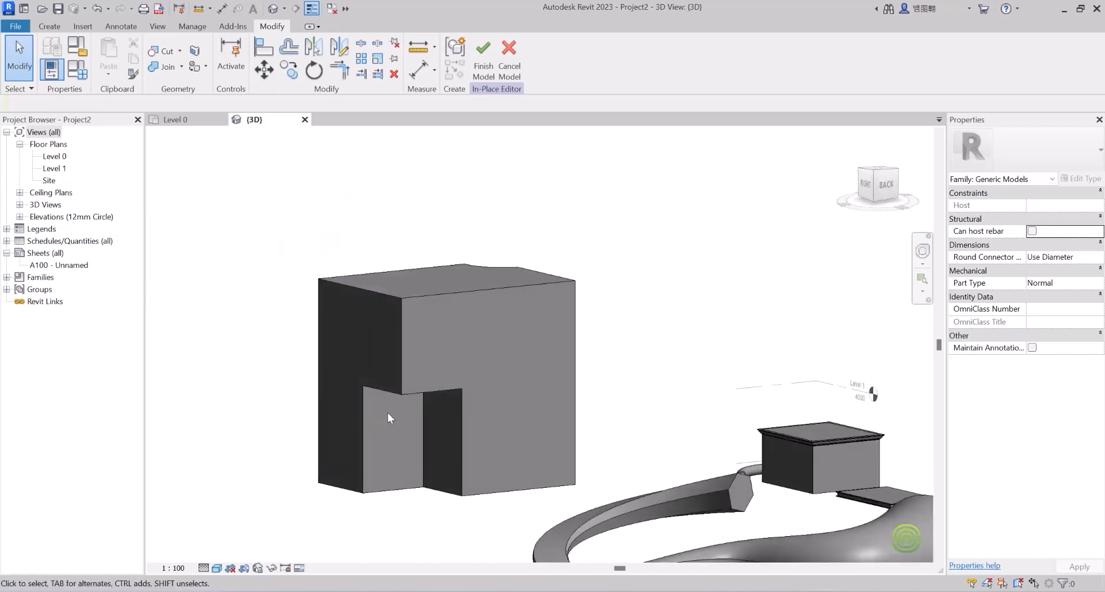
middle_click_drag(457, 322, 520, 402, "shift")
scroll(460, 363, "down", 5)
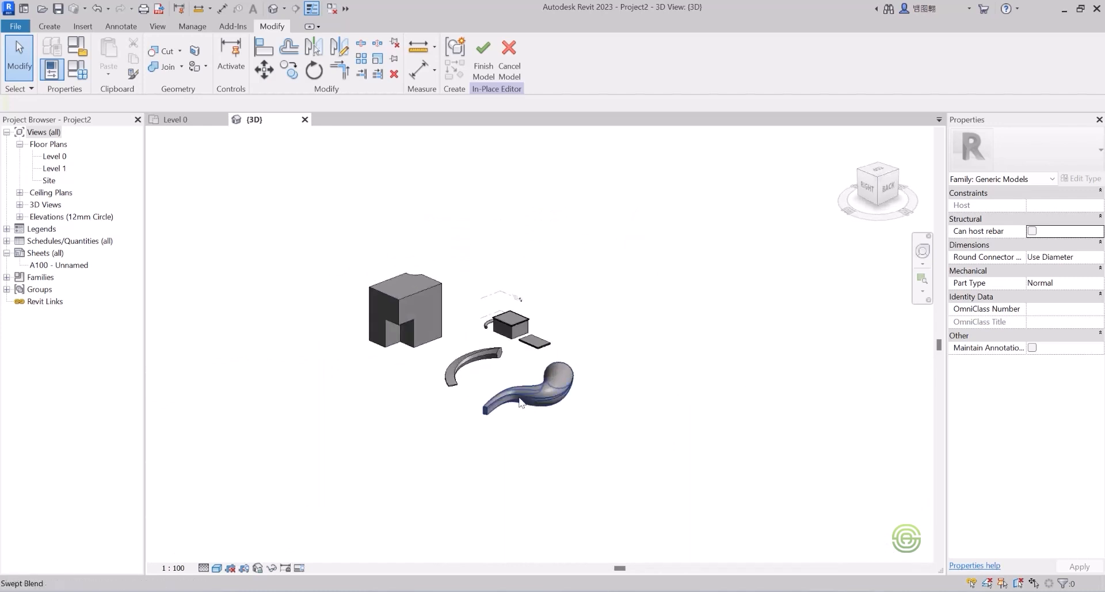
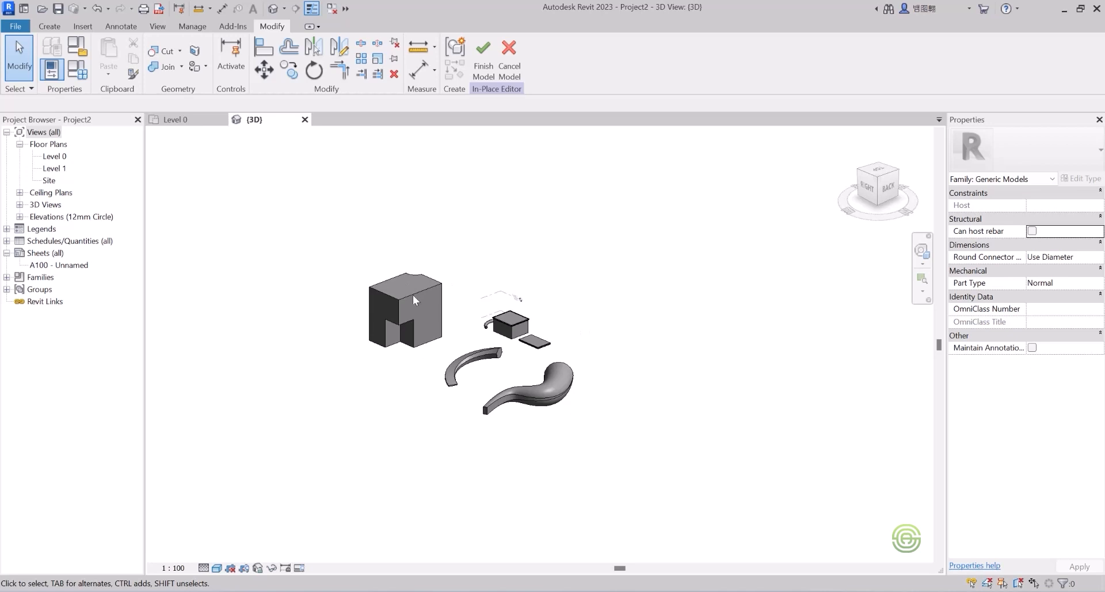
Step: Orbit and zoom around the in-place model to review the notched block, box and swept forms
scroll(406, 292, "up", 5)
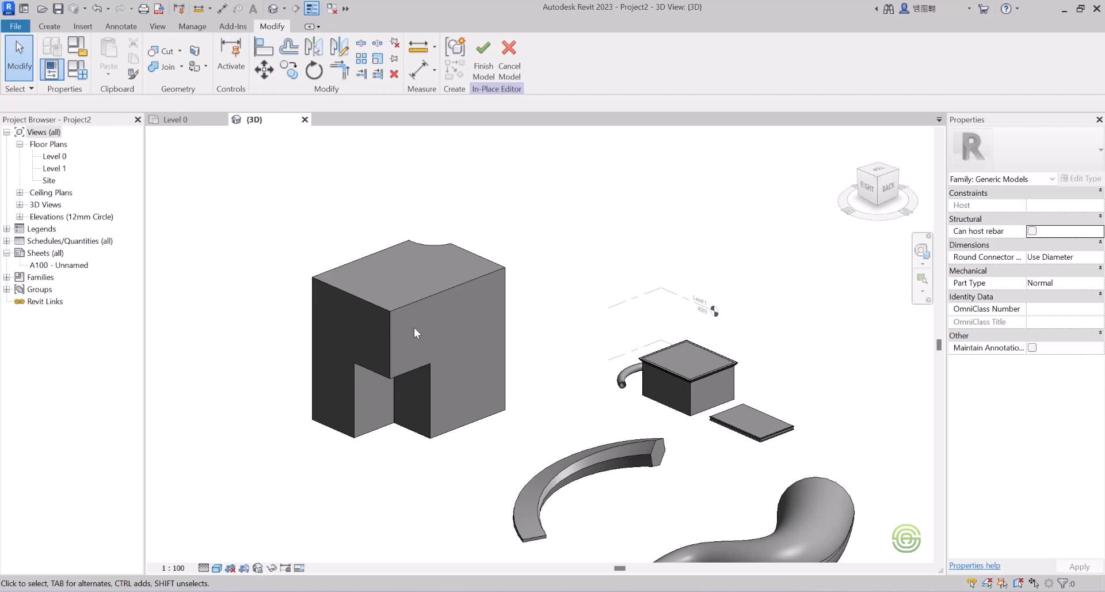
middle_click_drag(421, 320, 355, 326, "shift")
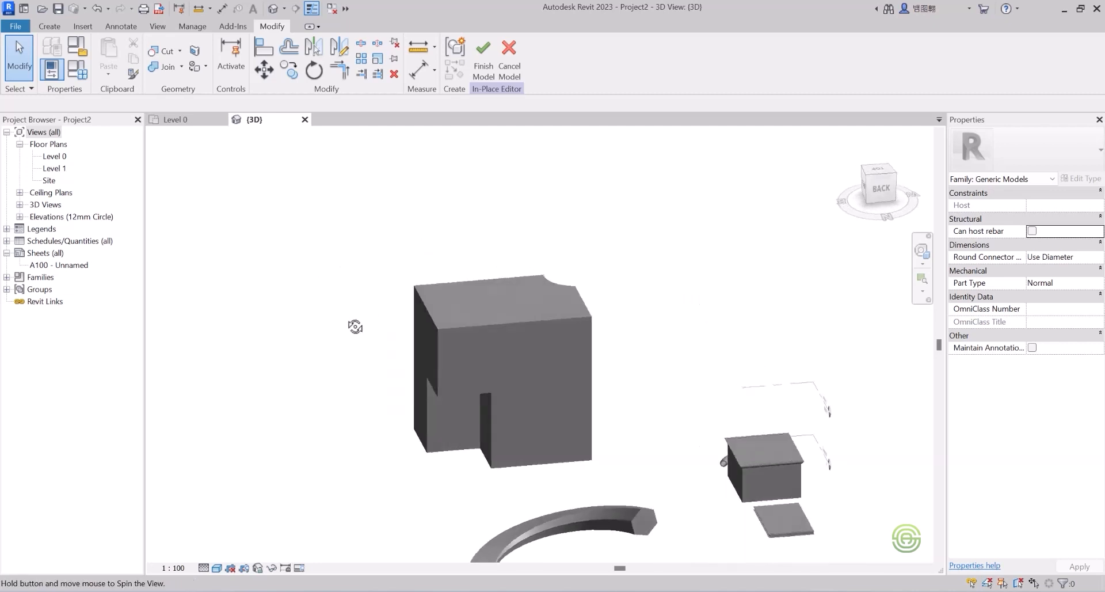
scroll(459, 333, "down", 2)
middle_click_drag(465, 334, 312, 339, "shift")
middle_click_drag(448, 382, 685, 377, "shift")
scroll(547, 351, "up", 4)
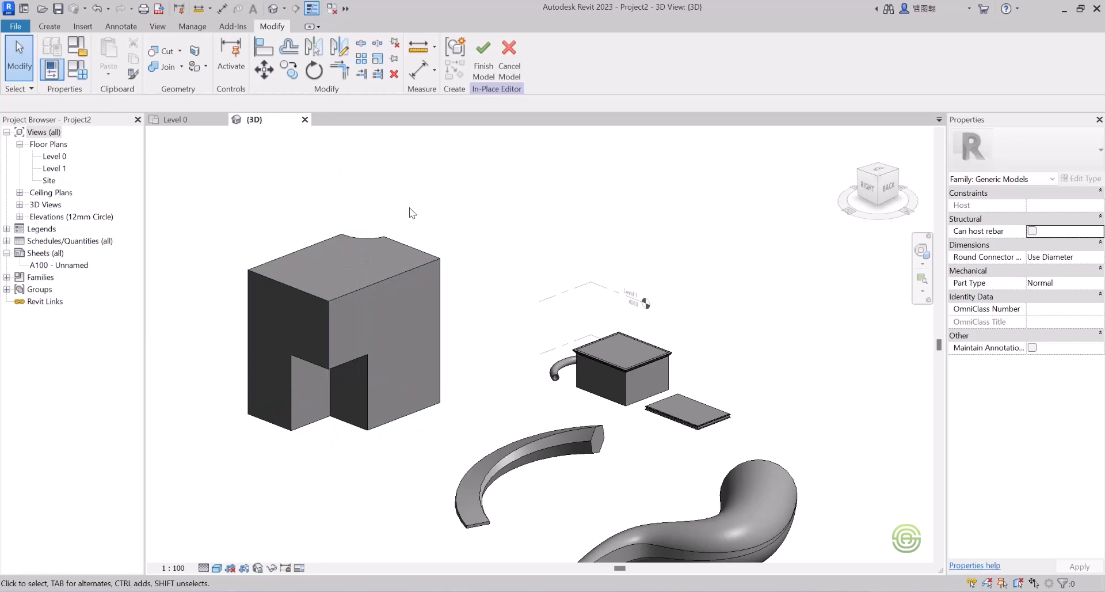
Step: Drag the notched block's side handle outward into a long rectangular bar, then deselect it
left_click(412, 269)
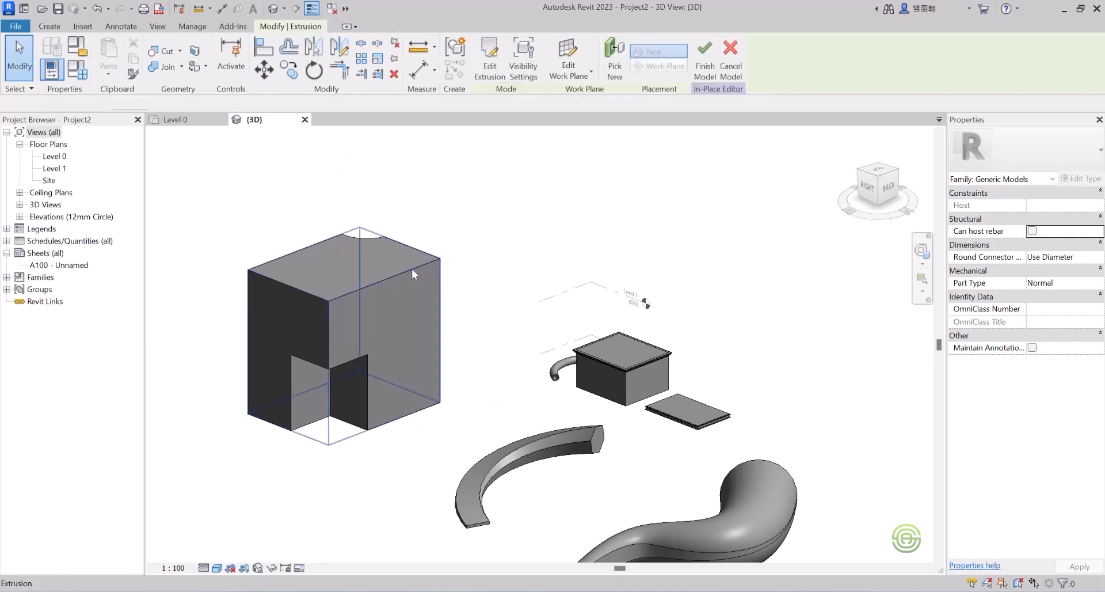
scroll(347, 287, "down", 3)
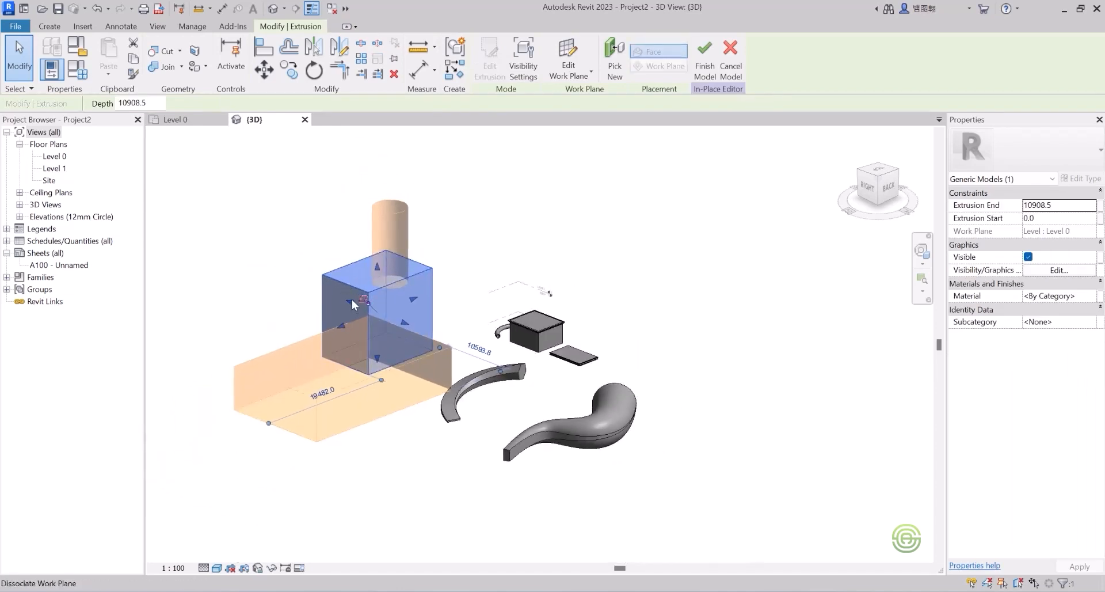
left_click_drag(349, 304, 193, 213)
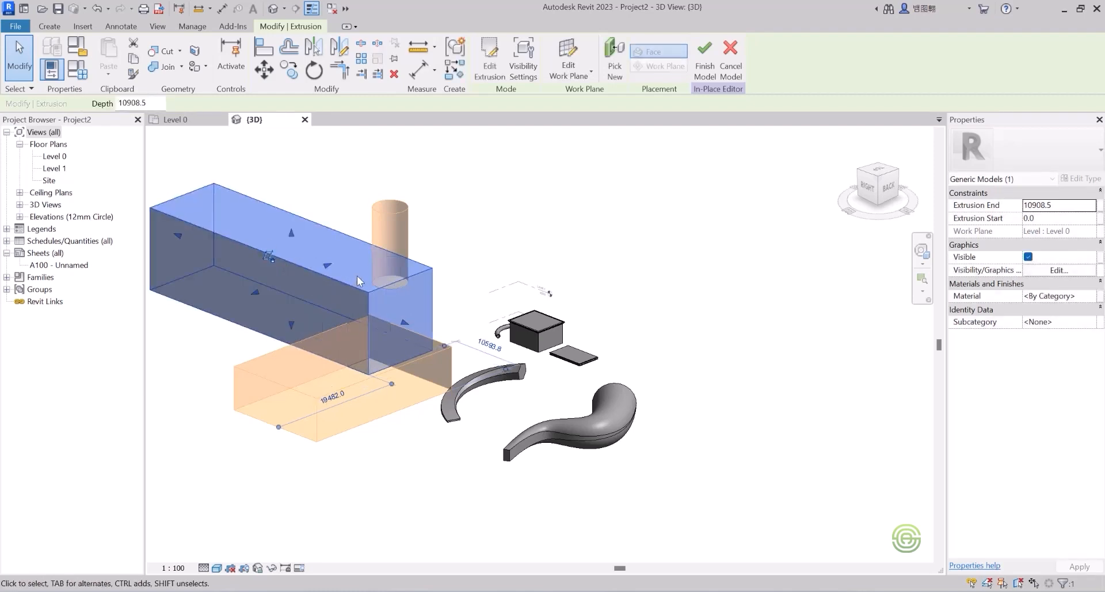
scroll(394, 306, "down", 3)
middle_click_drag(325, 276, 403, 272, "shift")
scroll(327, 275, "up", 2)
scroll(257, 281, "up", 2)
middle_click_drag(257, 280, 343, 284, "shift")
left_click(275, 221)
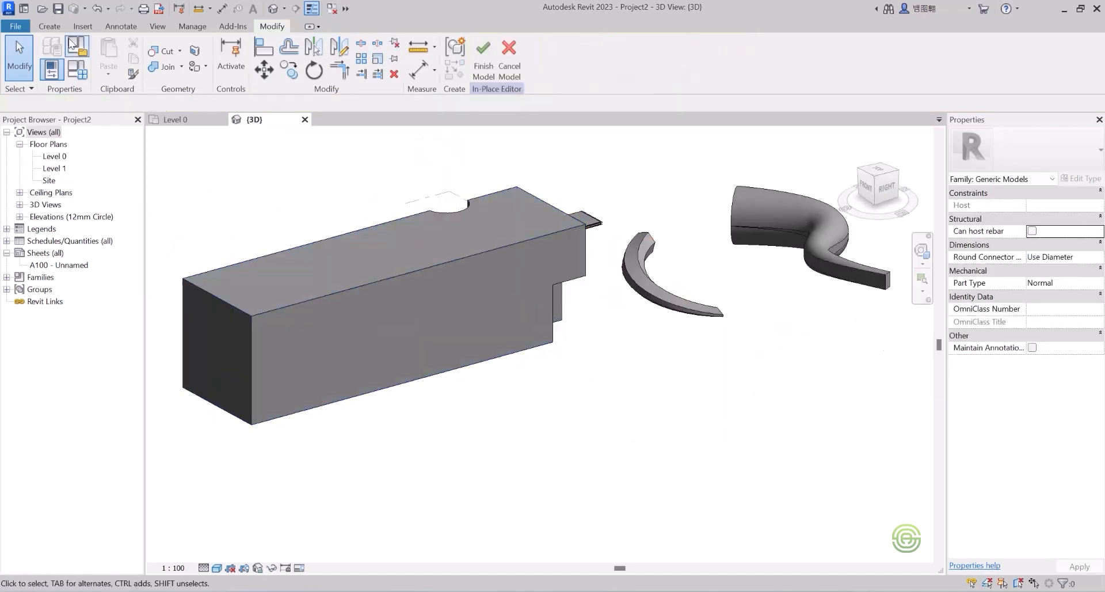
Step: Start a new void blend from the Void Forms list
left_click(49, 26)
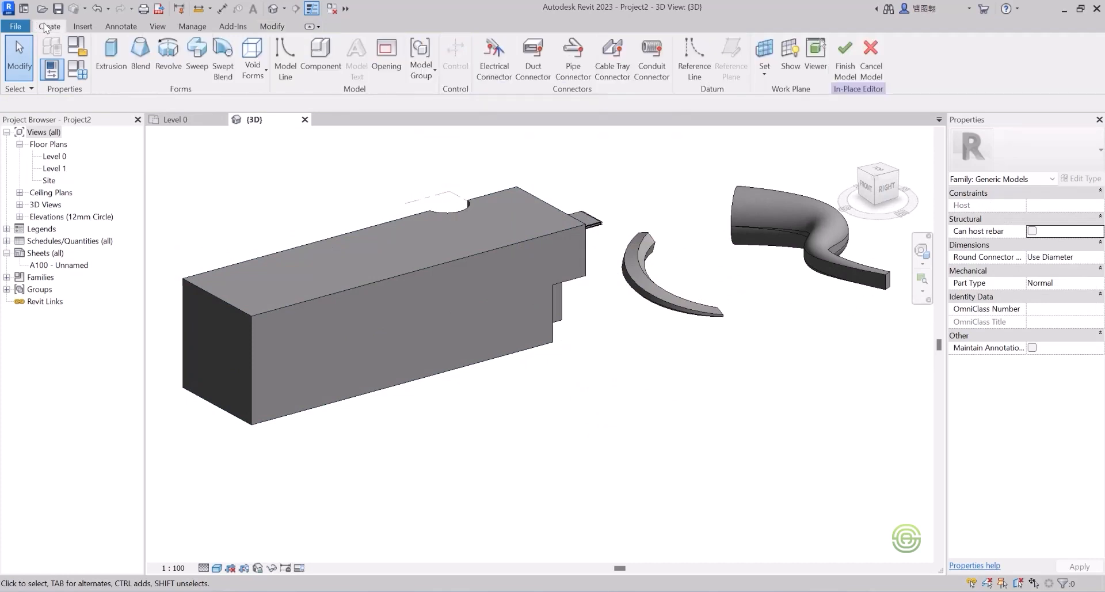
left_click(253, 72)
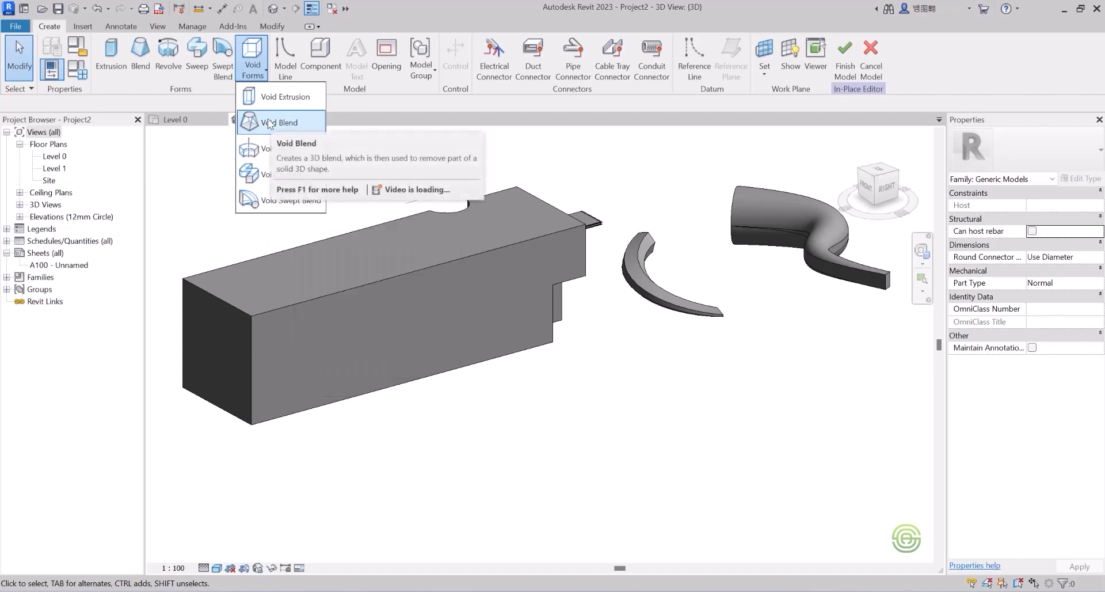
left_click(269, 123)
scroll(455, 303, "down", 2)
middle_click_drag(422, 303, 413, 385, "shift")
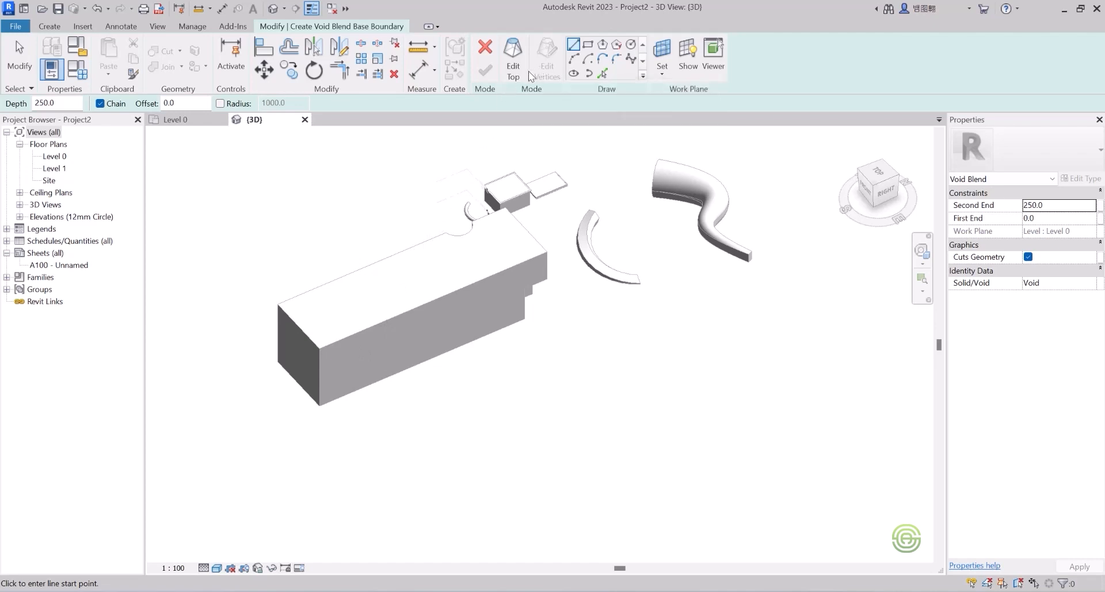
Step: Sketch a six-sided inscribed polygon base centred on the bar's bottom front edge midpoint
left_click(602, 45)
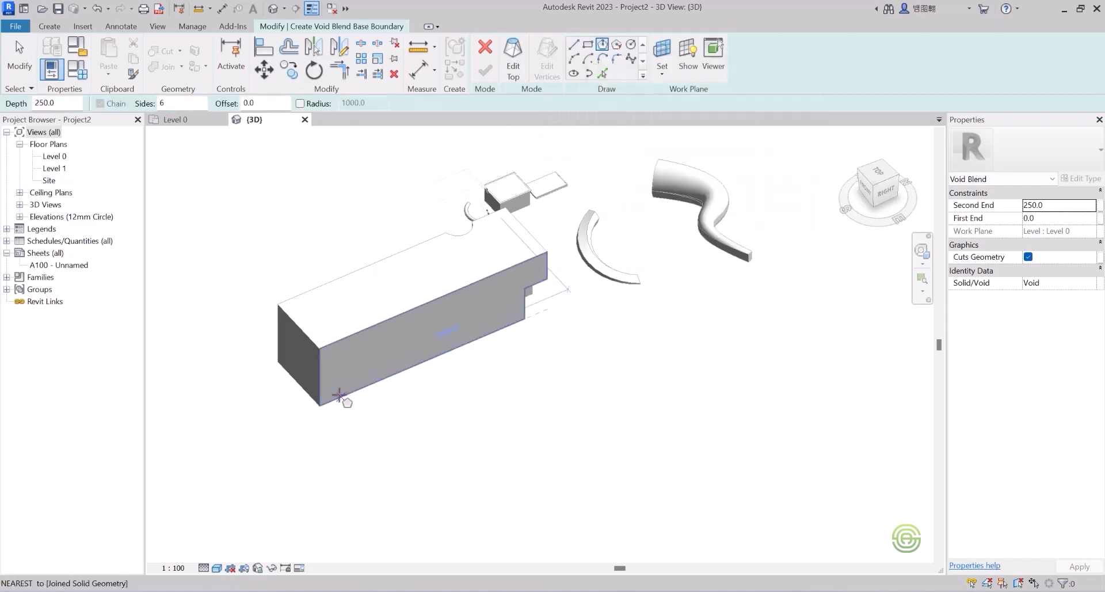
scroll(359, 392, "up", 3)
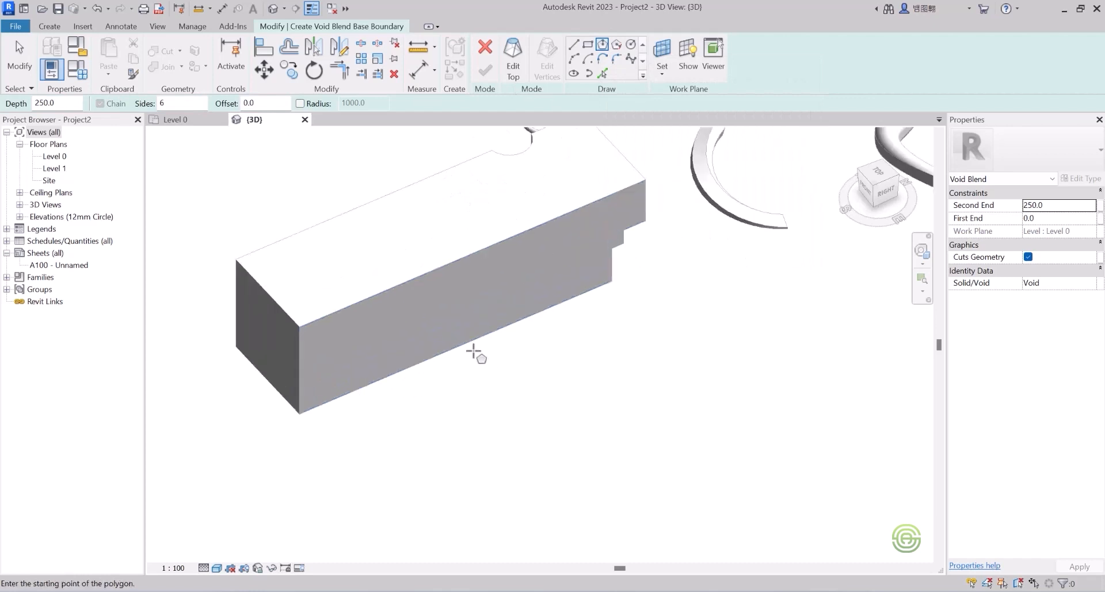
left_click(472, 341)
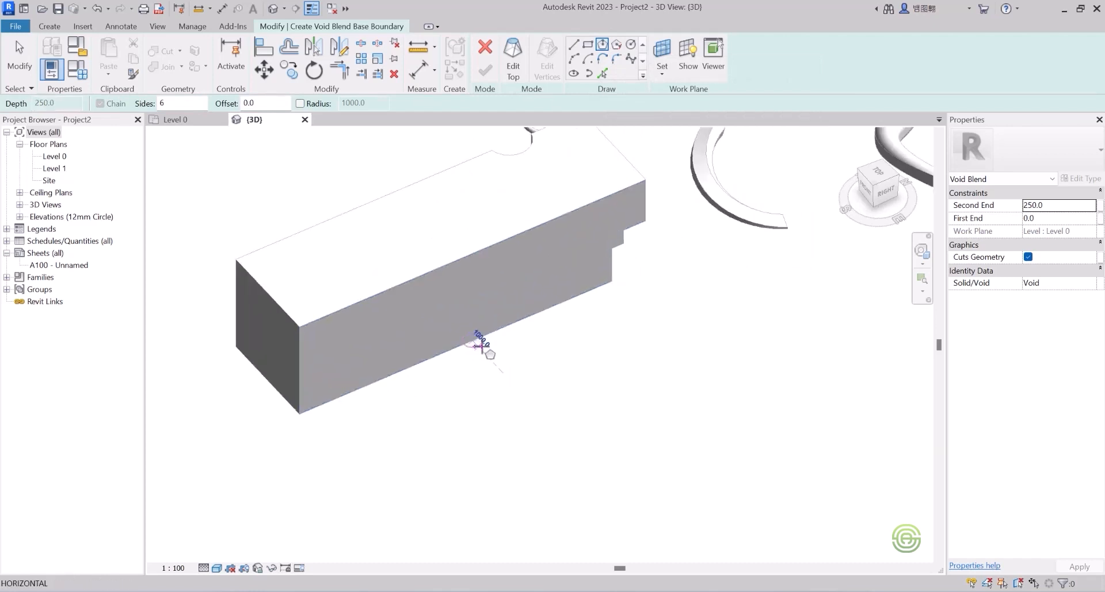
scroll(489, 353, "up", 2)
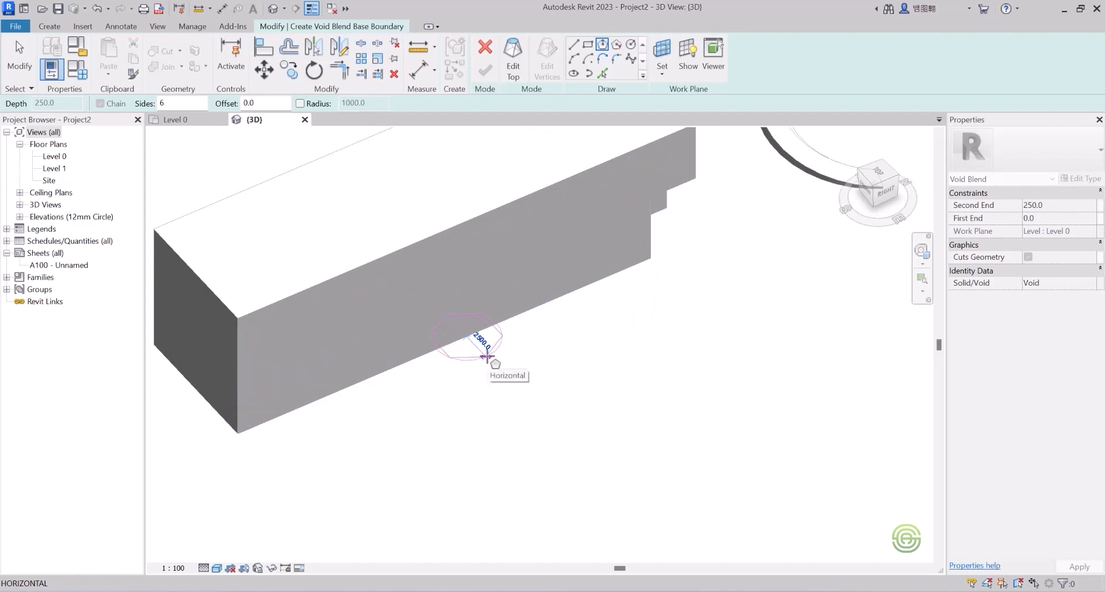
left_click(487, 357)
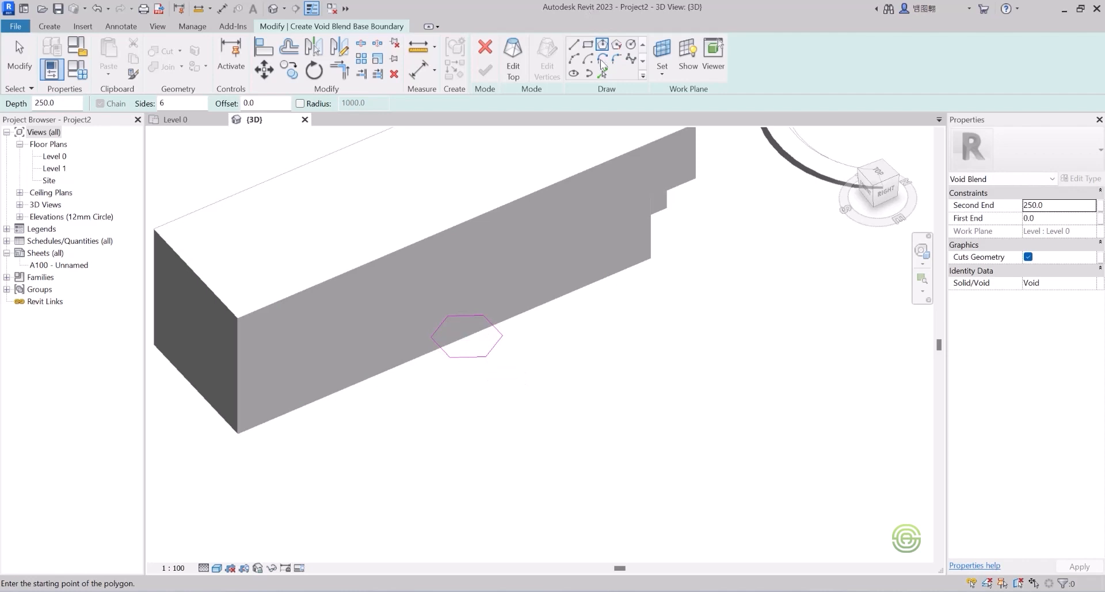
Step: Sketch a larger hexagonal top profile, rotated 20°, centred on the same midpoint
left_click(513, 55)
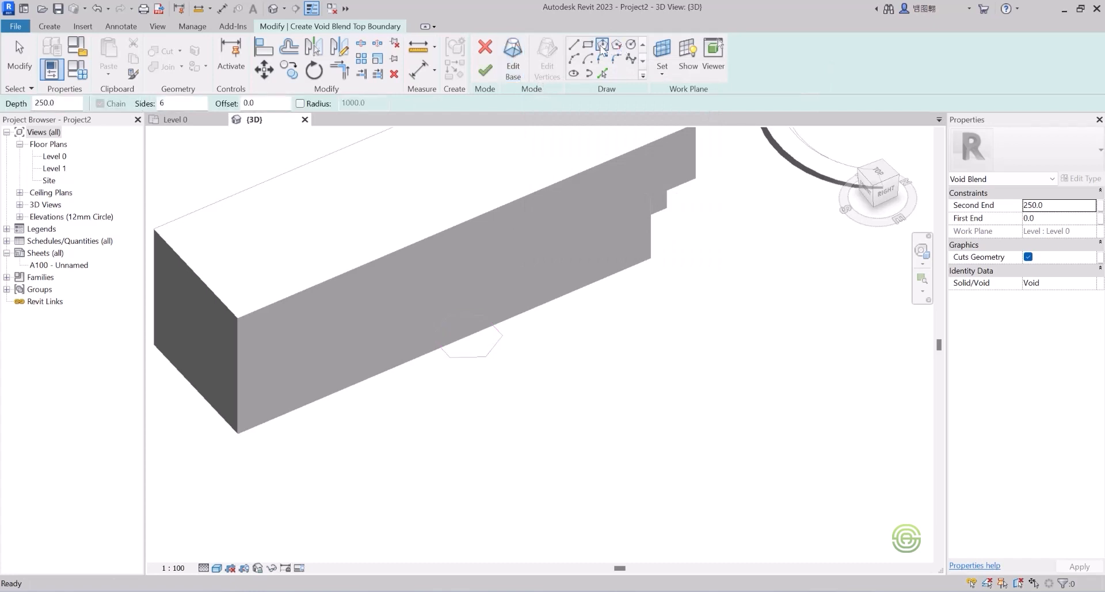
left_click(602, 46)
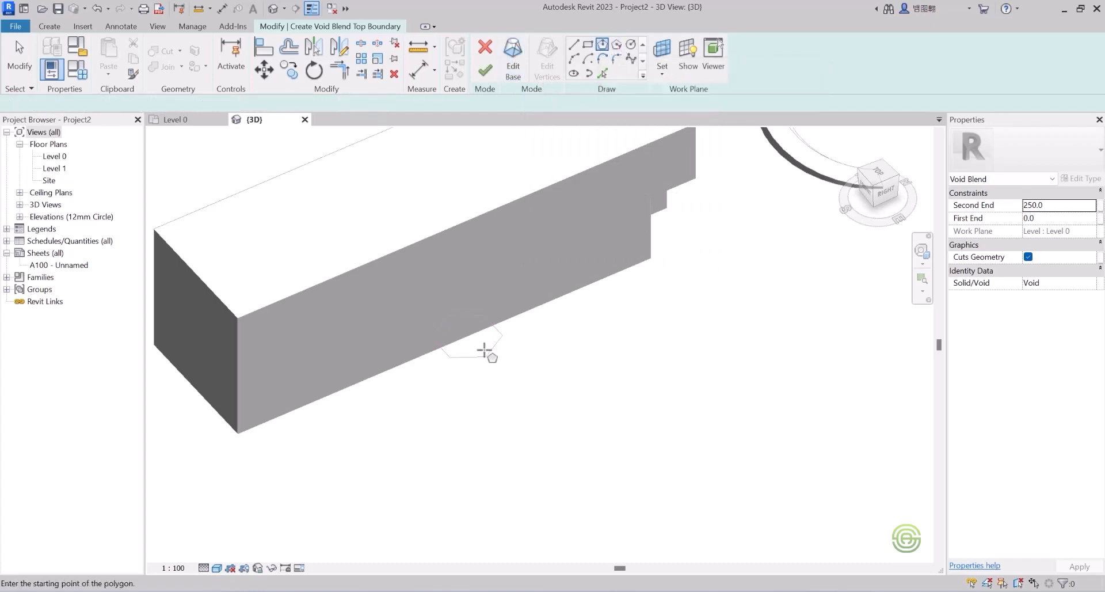
left_click(467, 337)
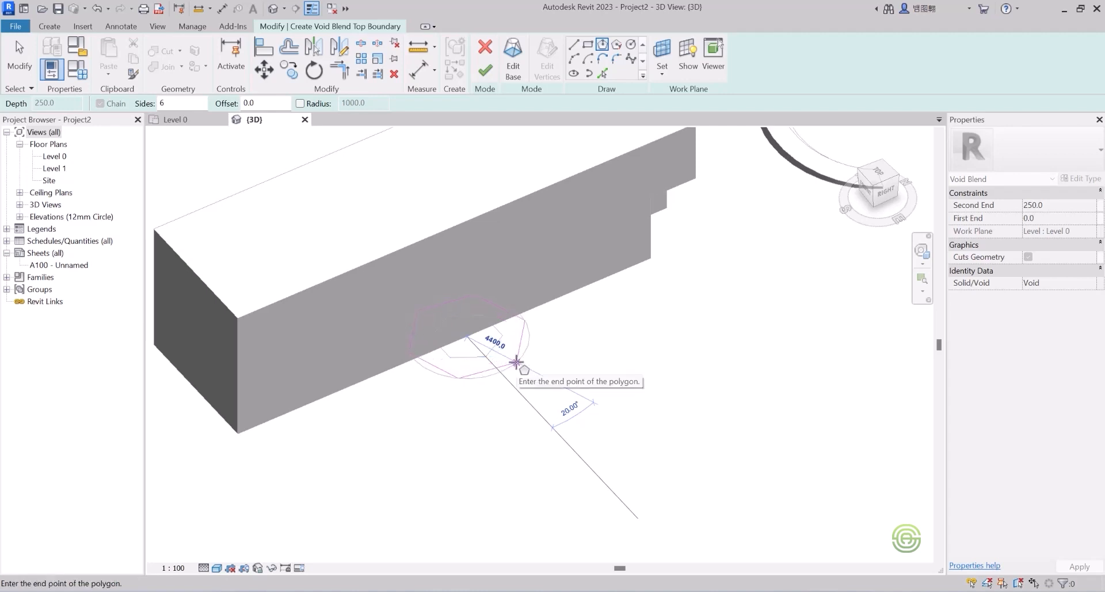
left_click(516, 361)
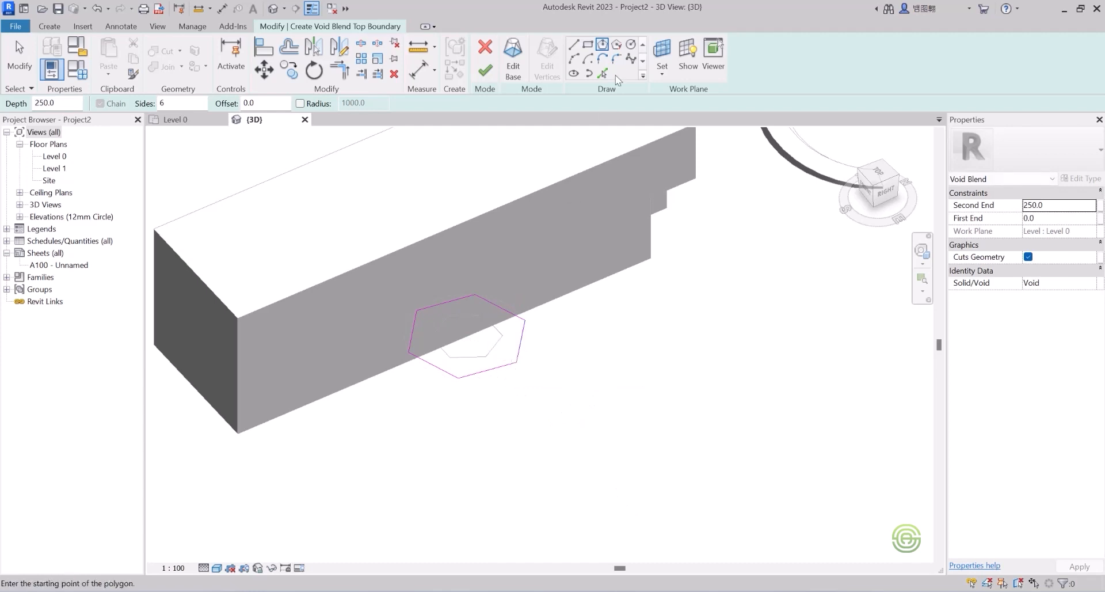
Step: Finish the void blend and stretch its top and bottom past the bar's full height
left_click(485, 71)
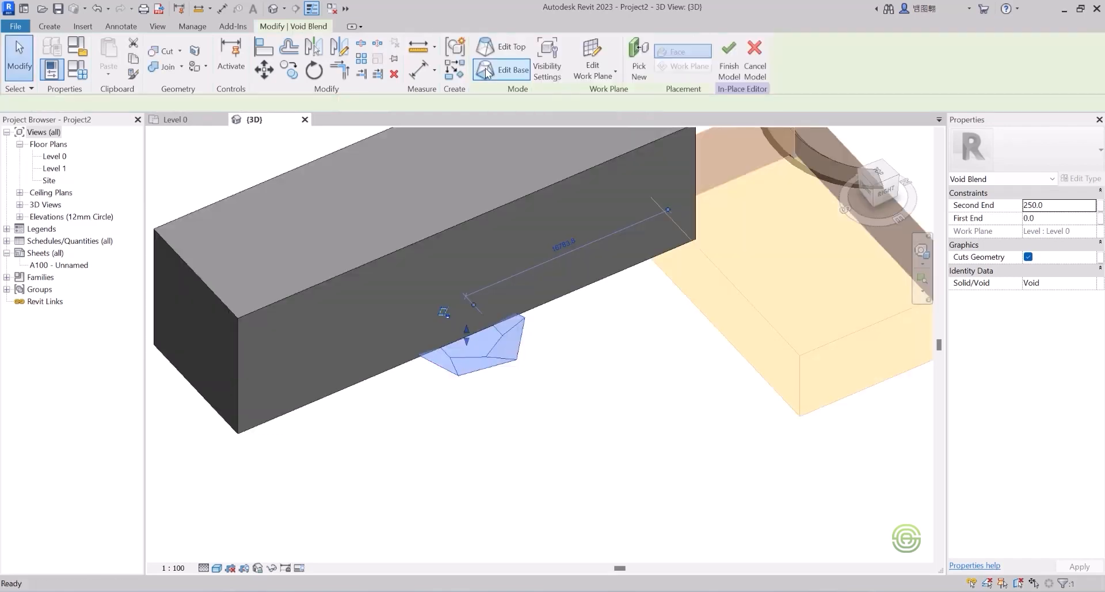
left_click_drag(468, 334, 465, 280)
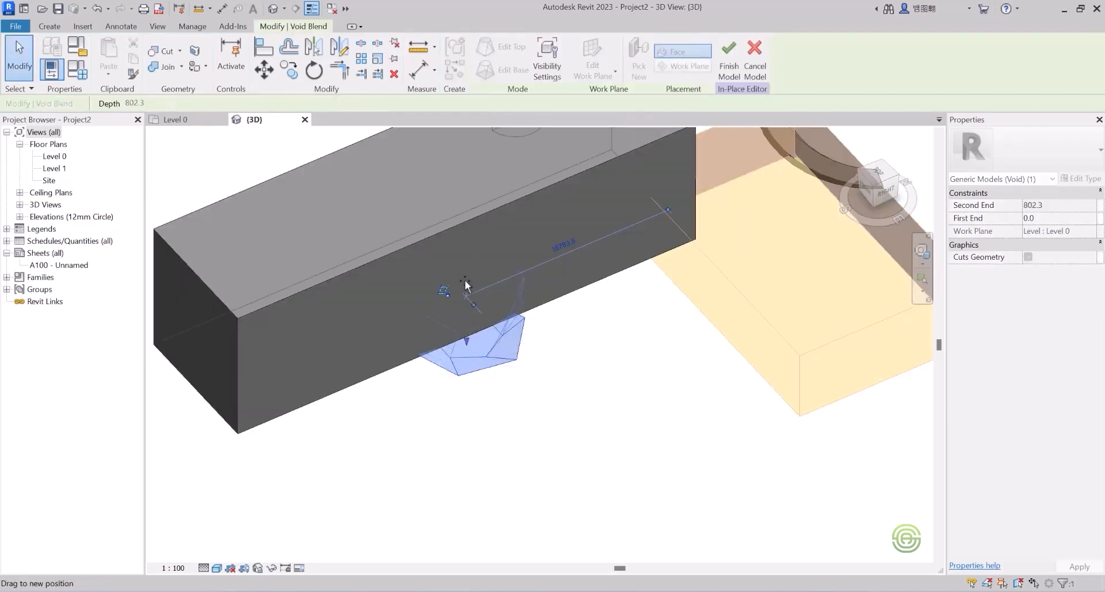
left_click_drag(460, 243, 464, 226)
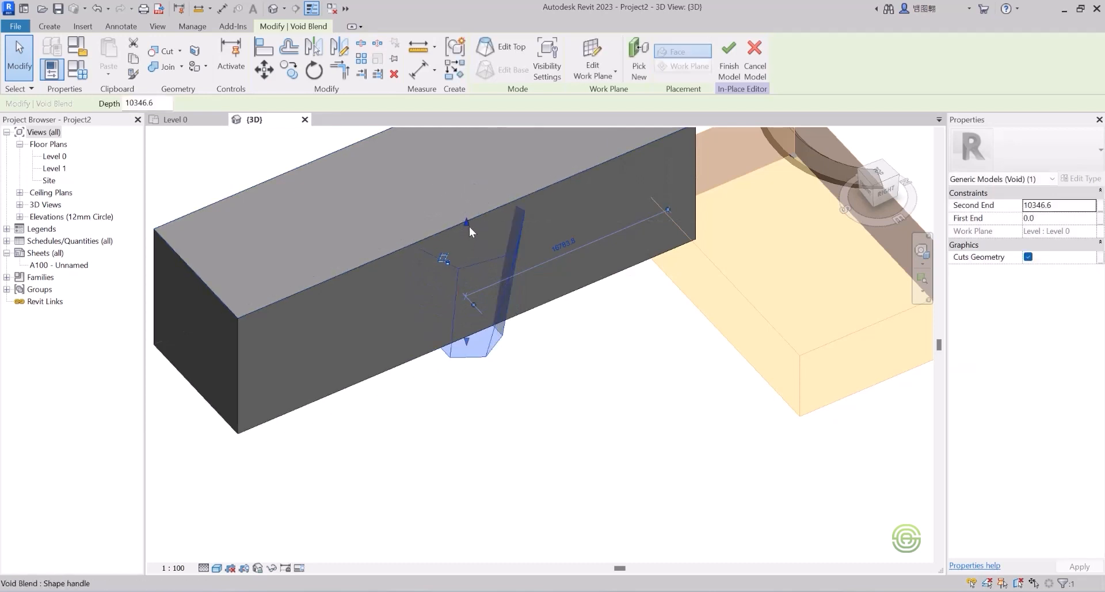
mouse_move(465, 222)
left_mouse_down()
mouse_move(463, 189)
mouse_move(460, 206)
left_mouse_up()
left_click_drag(466, 341, 467, 361)
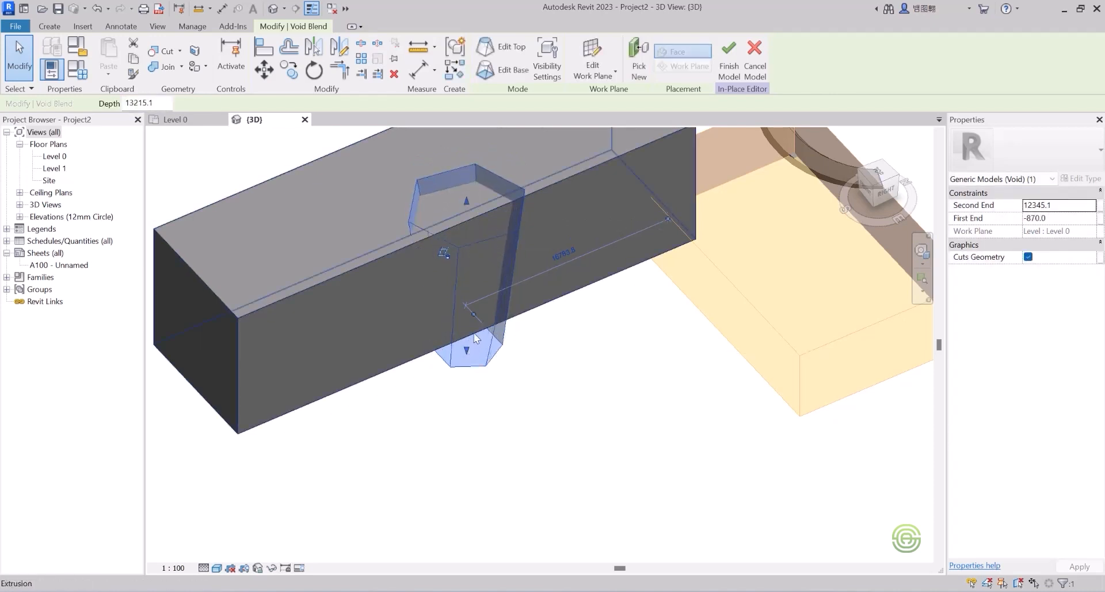
Step: Deselect the void and orbit around to inspect the tapered hexagonal notch
left_click(488, 404)
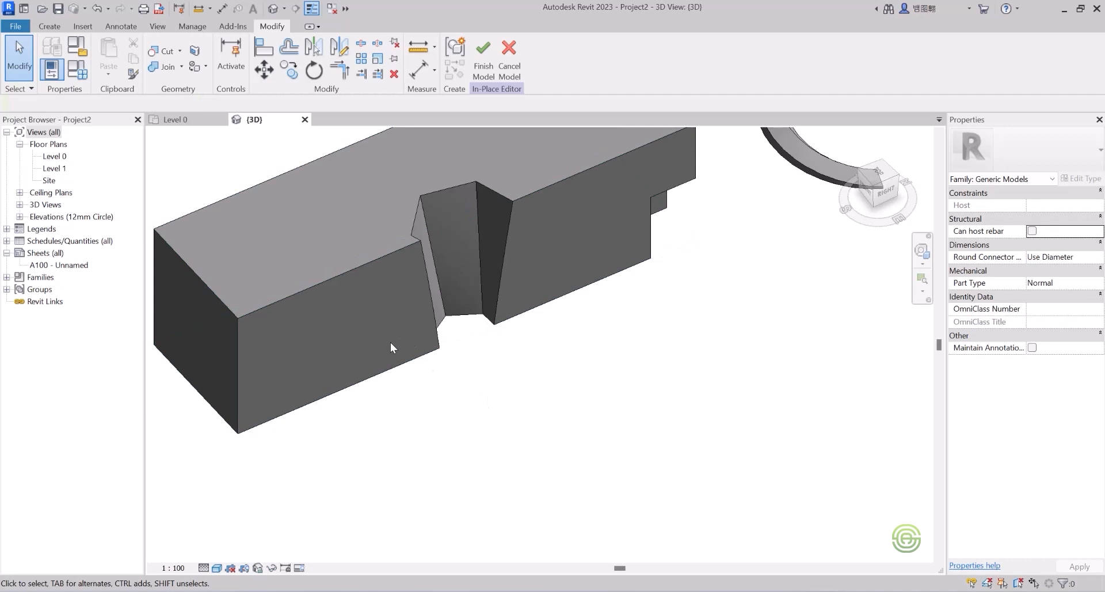
middle_click_drag(390, 342, 400, 283, "shift")
scroll(400, 284, "up", 2)
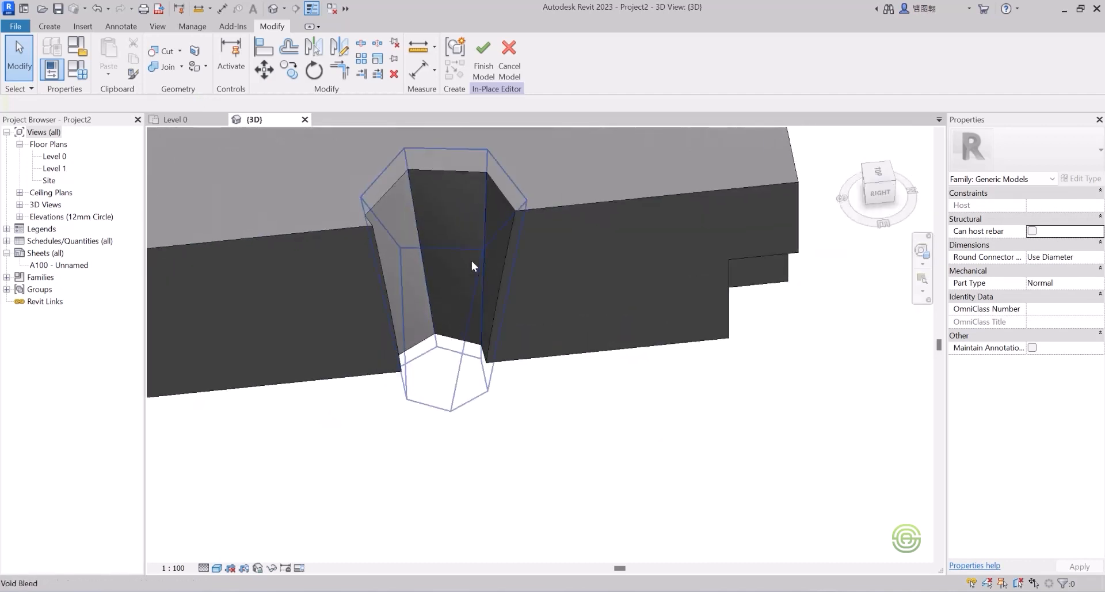
scroll(547, 303, "down", 3)
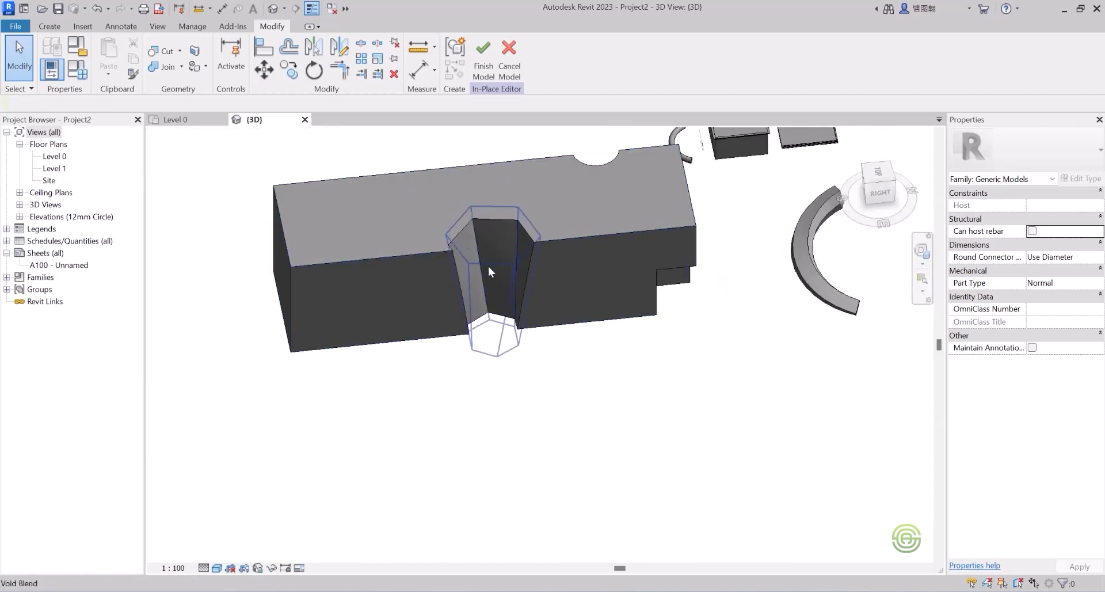
mouse_move(503, 262)
middle_mouse_down("shift")
mouse_move(528, 267)
mouse_move(506, 256)
mouse_move(468, 264)
mouse_move(481, 260)
middle_mouse_up("shift")
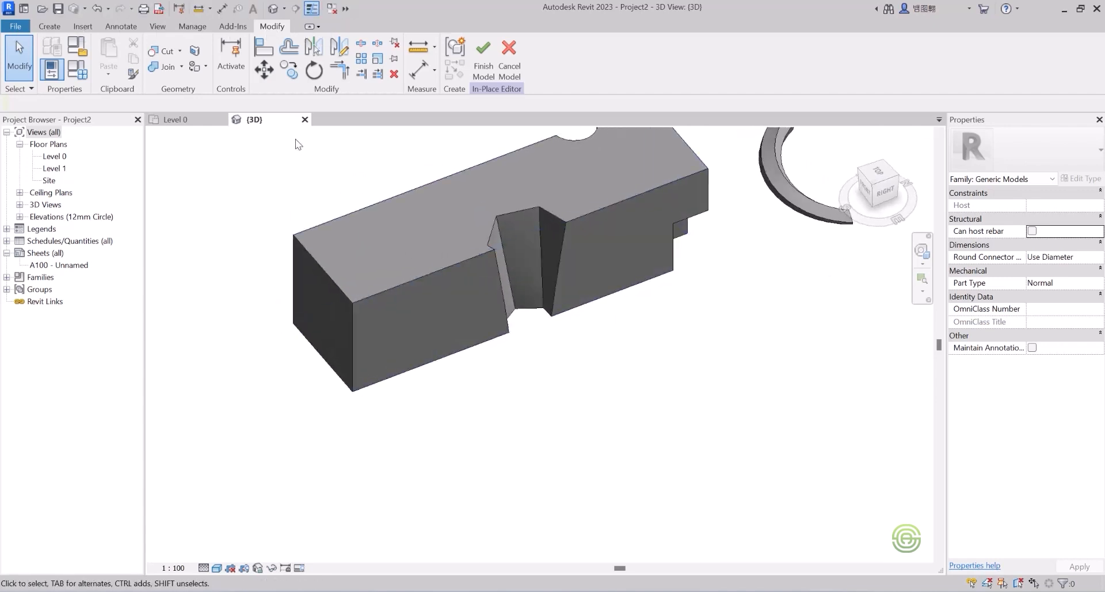
Step: Start a void revolve and draw a vertical 5900-long axis on the box's side
left_click(49, 26)
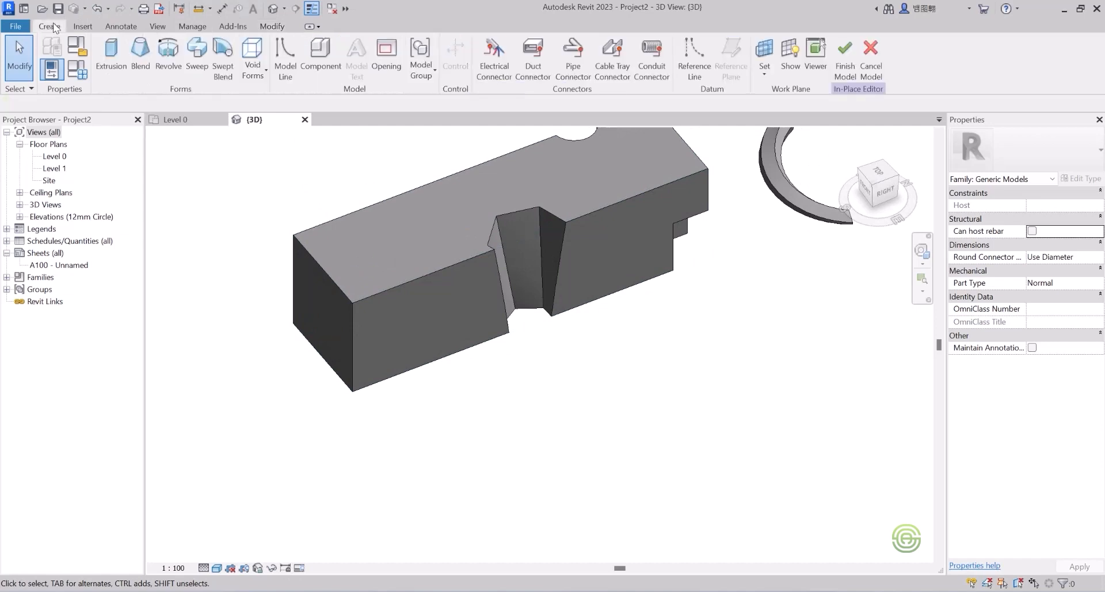
left_click(260, 68)
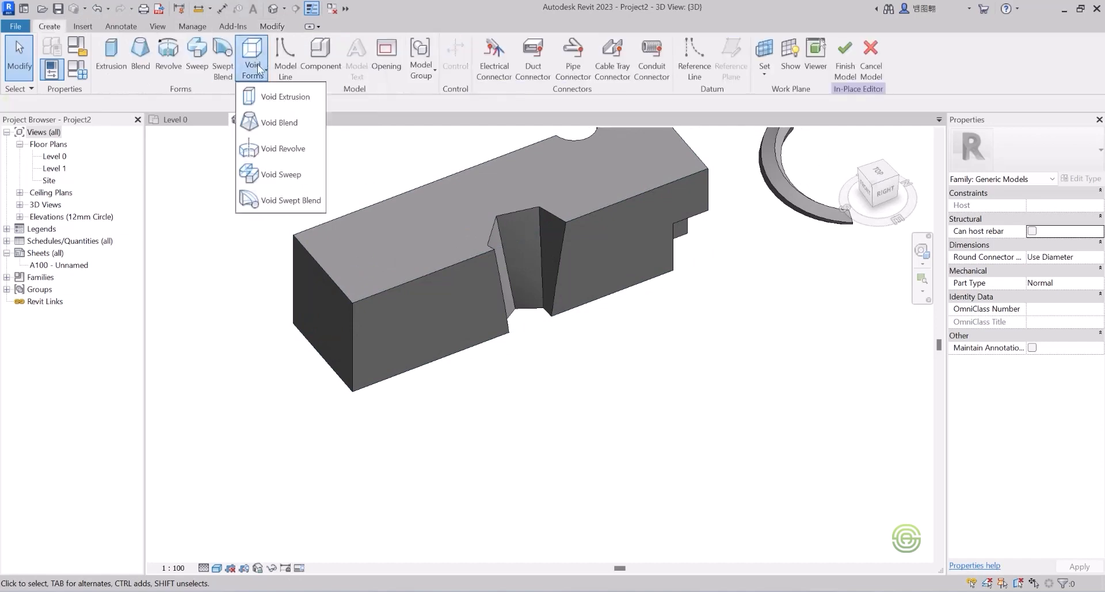
left_click(278, 149)
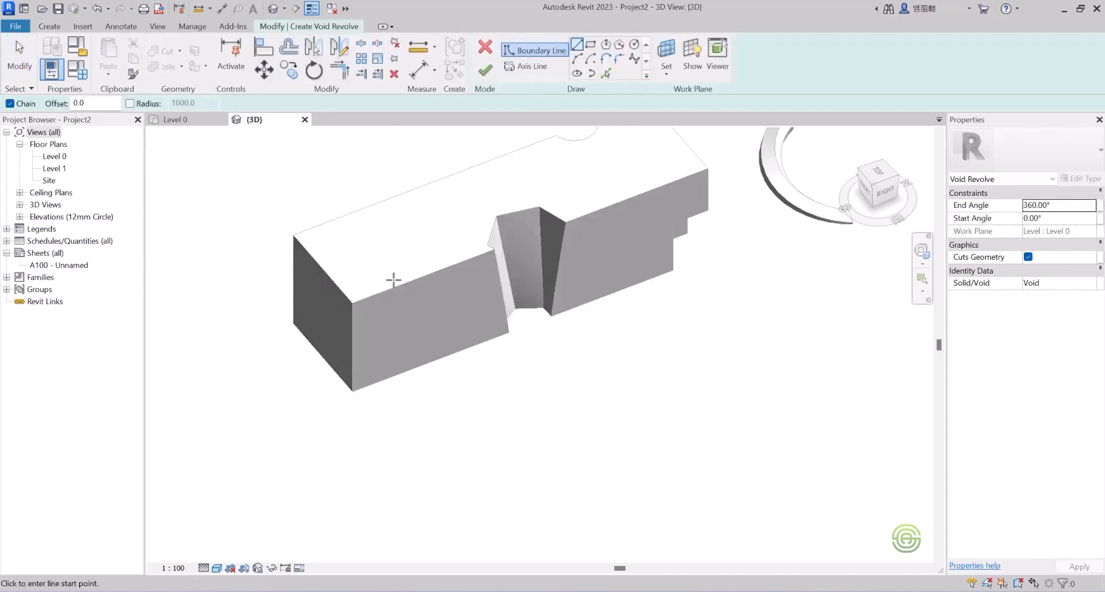
scroll(393, 280, "down", 2)
middle_click_drag(407, 269, 382, 320, "shift")
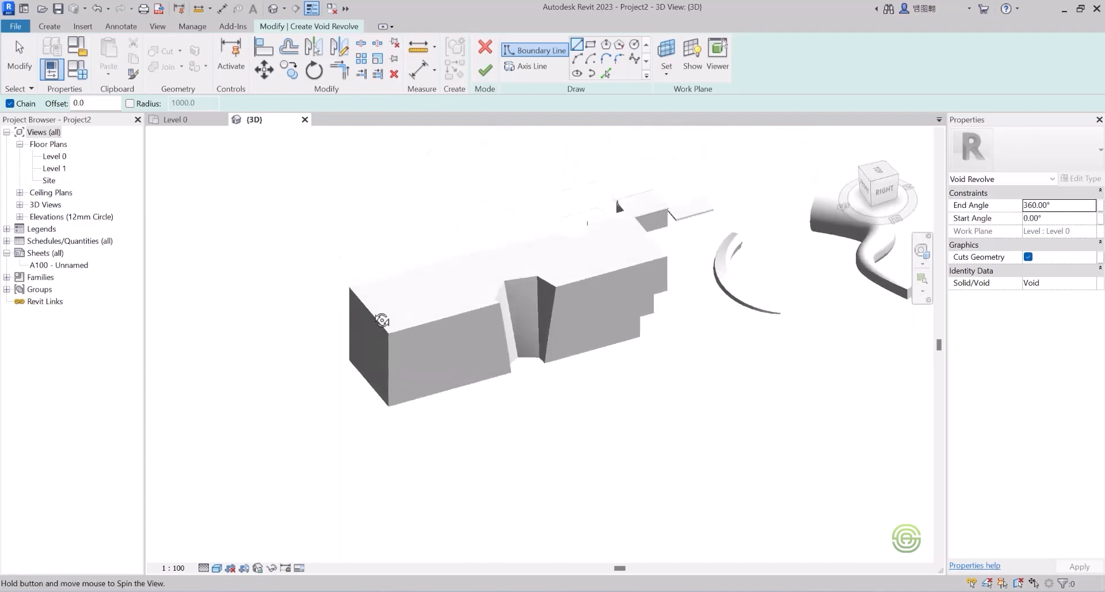
scroll(409, 348, "up", 2)
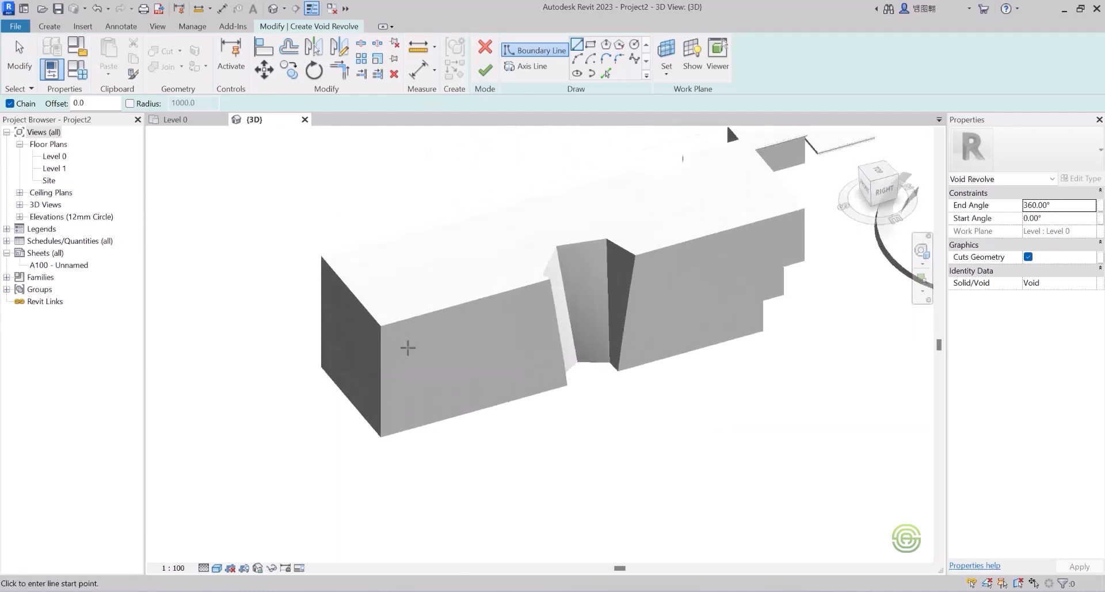
left_click(526, 65)
scroll(429, 395, "up", 2)
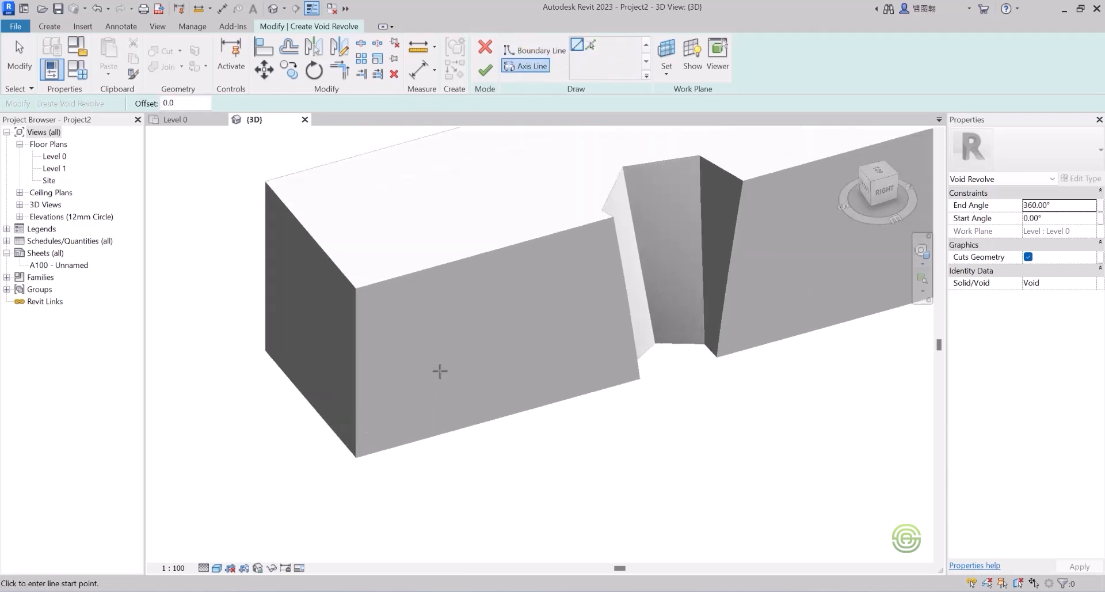
left_click(442, 373)
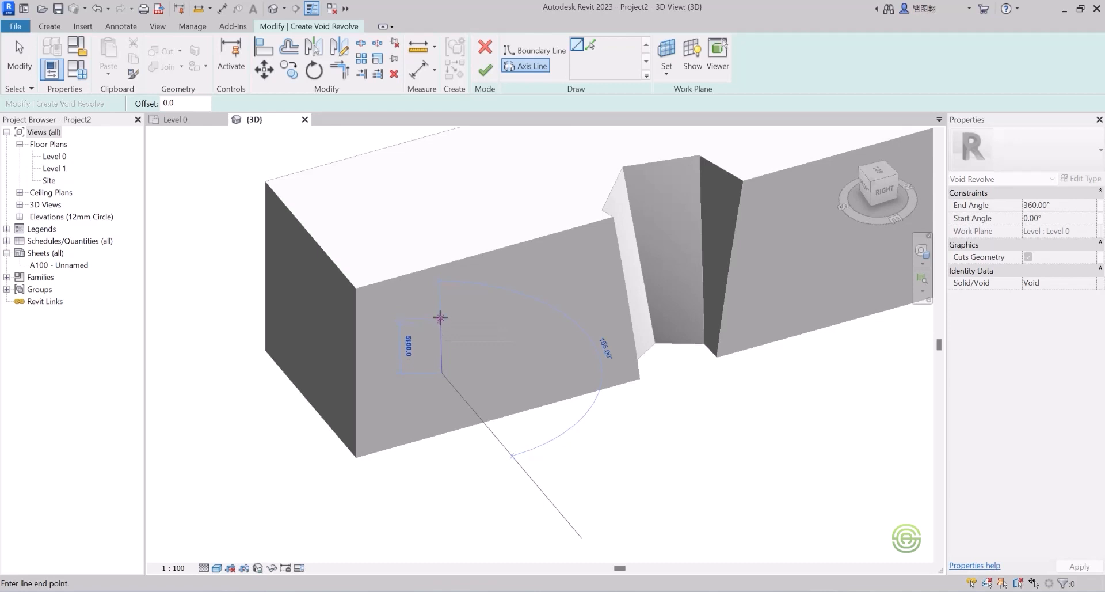
left_click(440, 310)
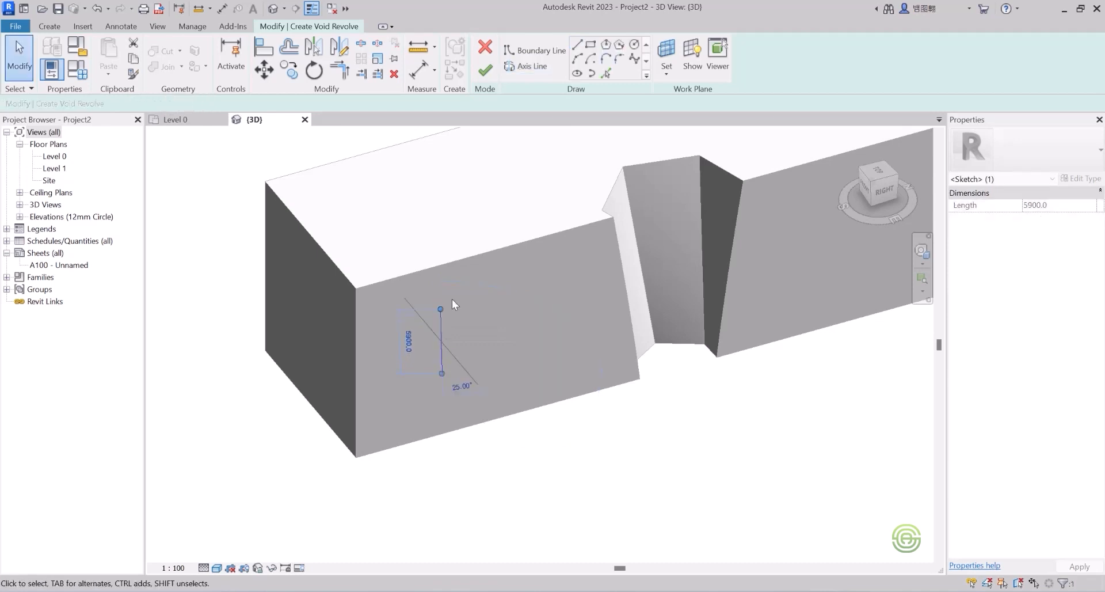
Step: Sketch a closed stepped profile with a 900 edge against the axis and finish the revolve
left_click(530, 50)
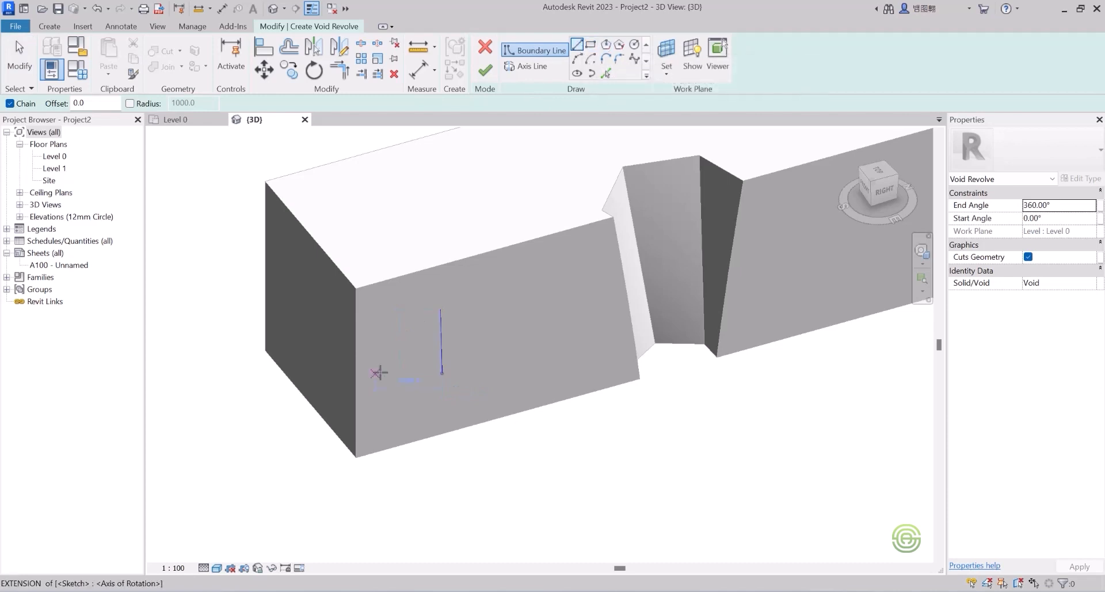
scroll(426, 351, "up", 4)
left_click(453, 282)
left_click(494, 283)
left_click(515, 326)
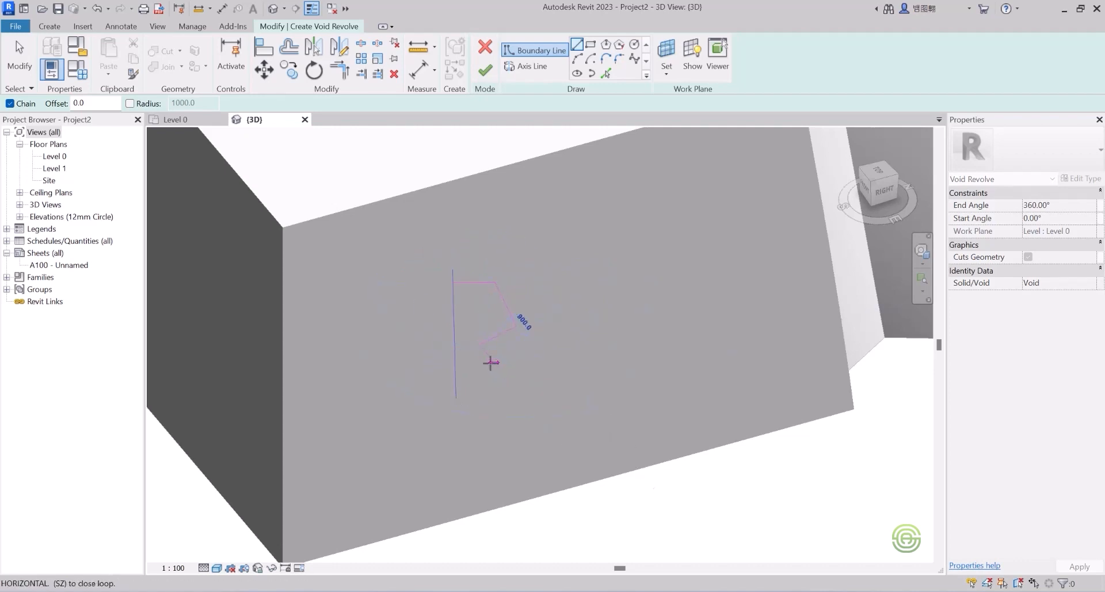
left_click(493, 362)
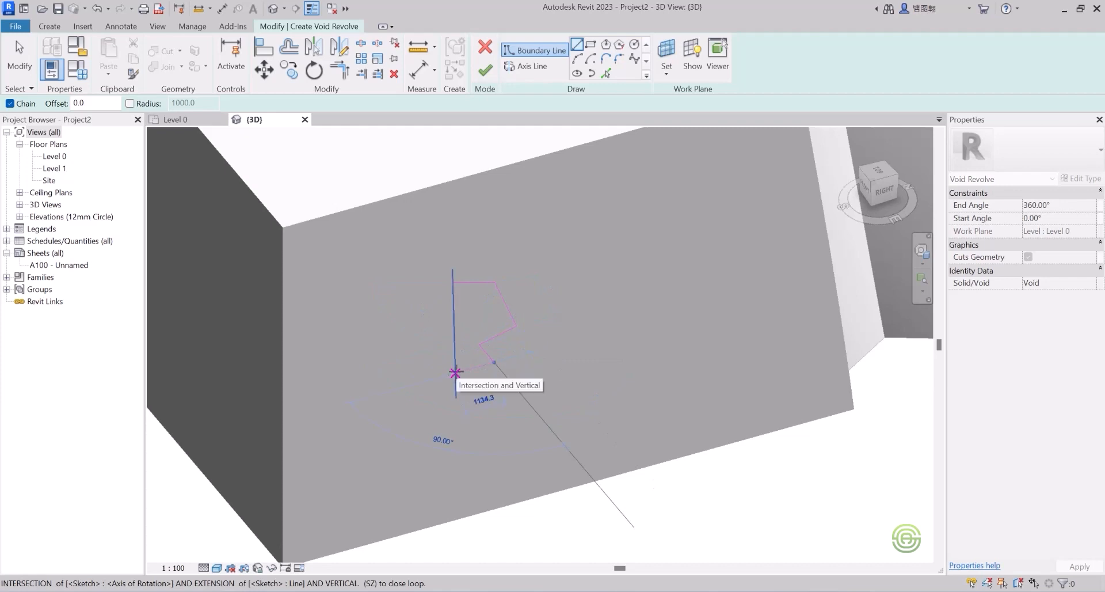
left_click(455, 373)
left_click(454, 284)
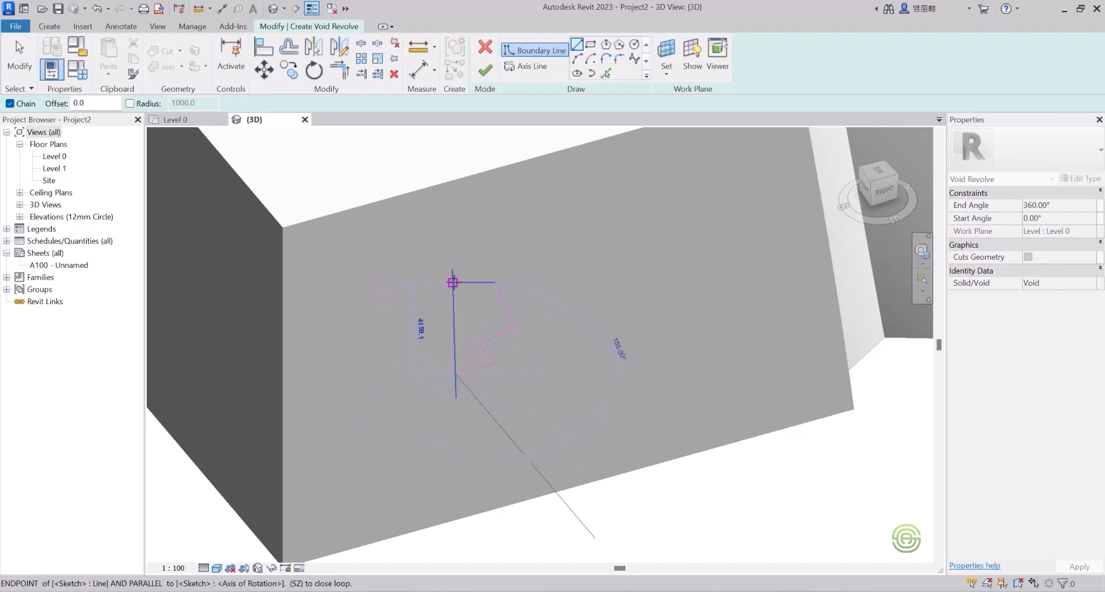
left_click(485, 72)
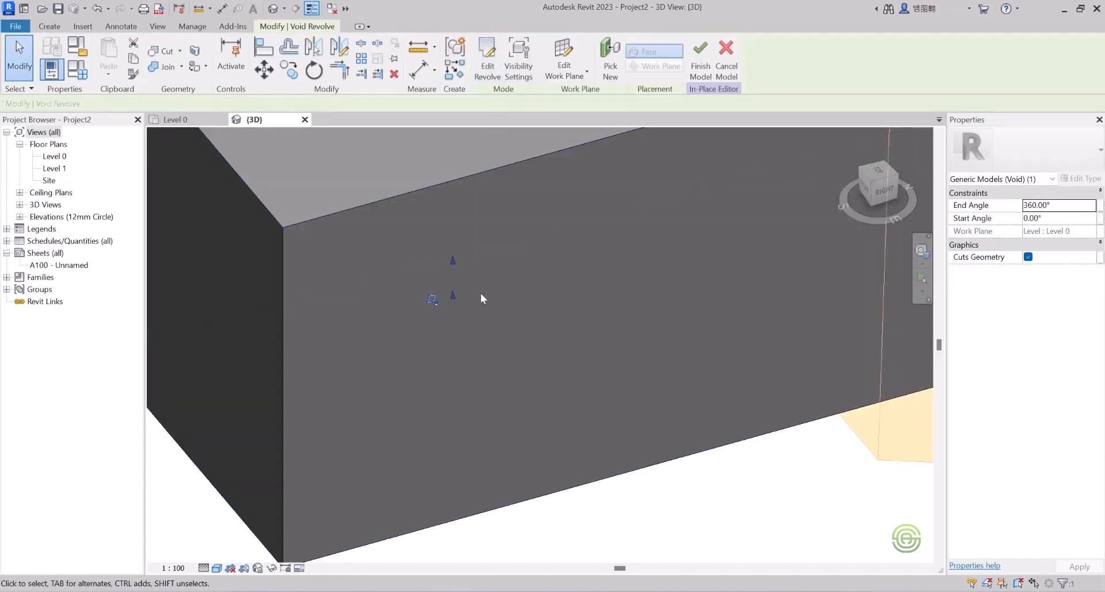
Step: Pan and orbit around the void revolve, deselect it, and bring the form-creation tools back up
scroll(476, 282, "down", 2)
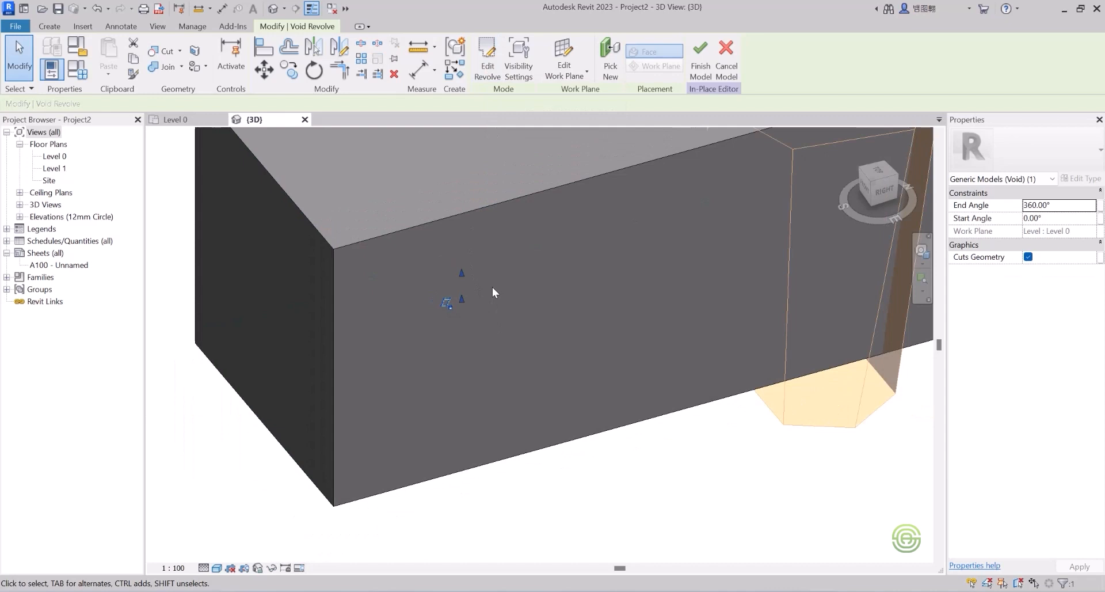
middle_click_drag(557, 265, 261, 314)
key("alt")
middle_click_drag(412, 315, 259, 182, "shift")
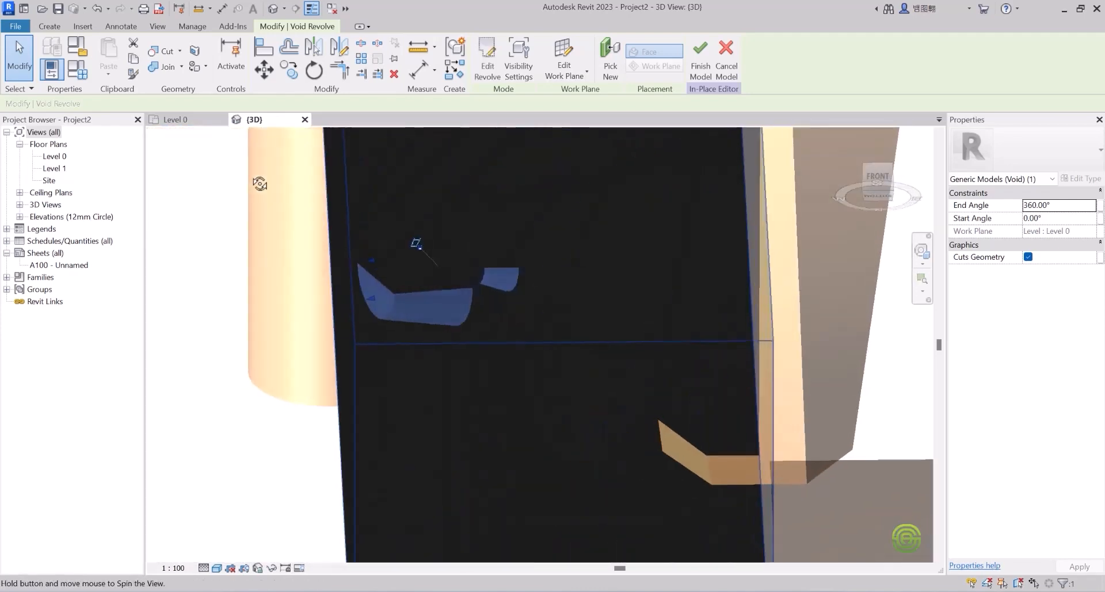
left_click(219, 268)
middle_click_drag(219, 268, 431, 288, "shift")
middle_click_drag(430, 238, 451, 257, "shift")
scroll(474, 248, "up", 3)
middle_click_drag(530, 255, 507, 273, "shift")
left_click(49, 27)
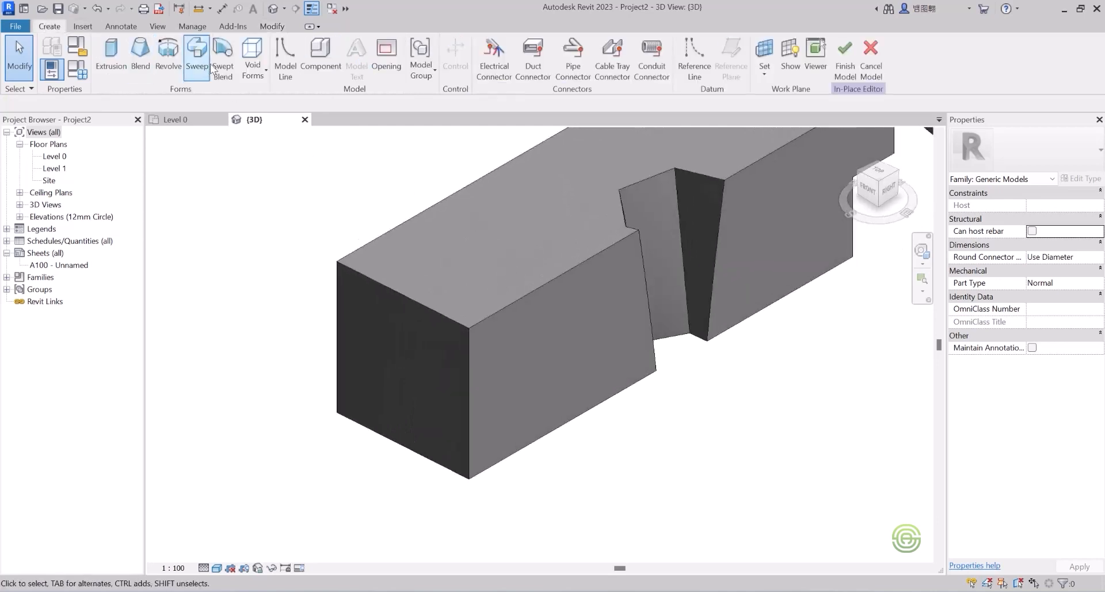
Step: Start a void sweep with its path picked from the long bar's top edge
left_click(252, 69)
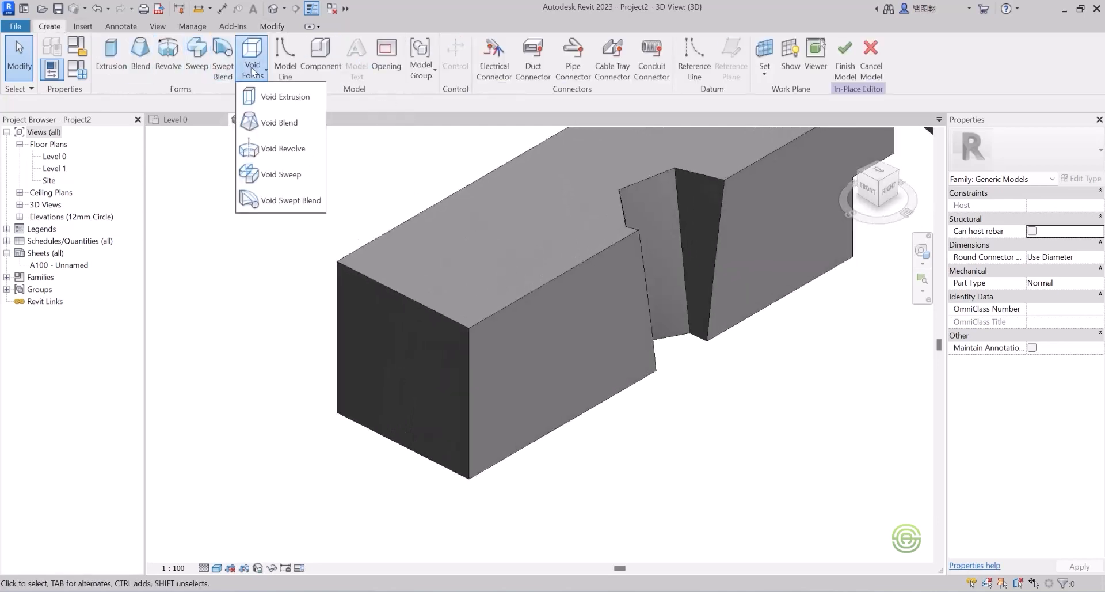
left_click(310, 185)
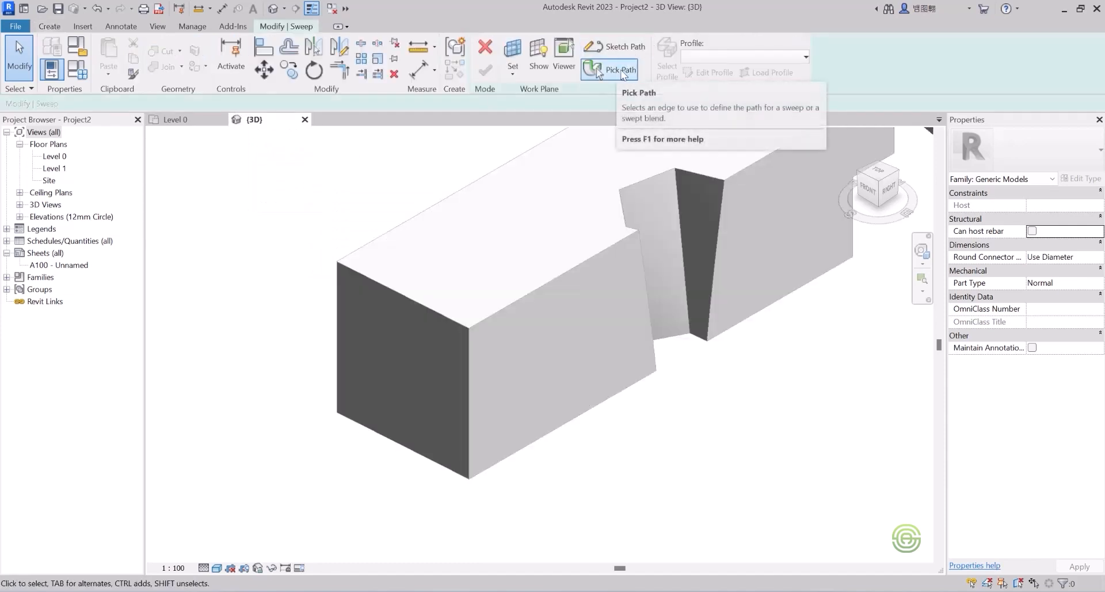
left_click(622, 73)
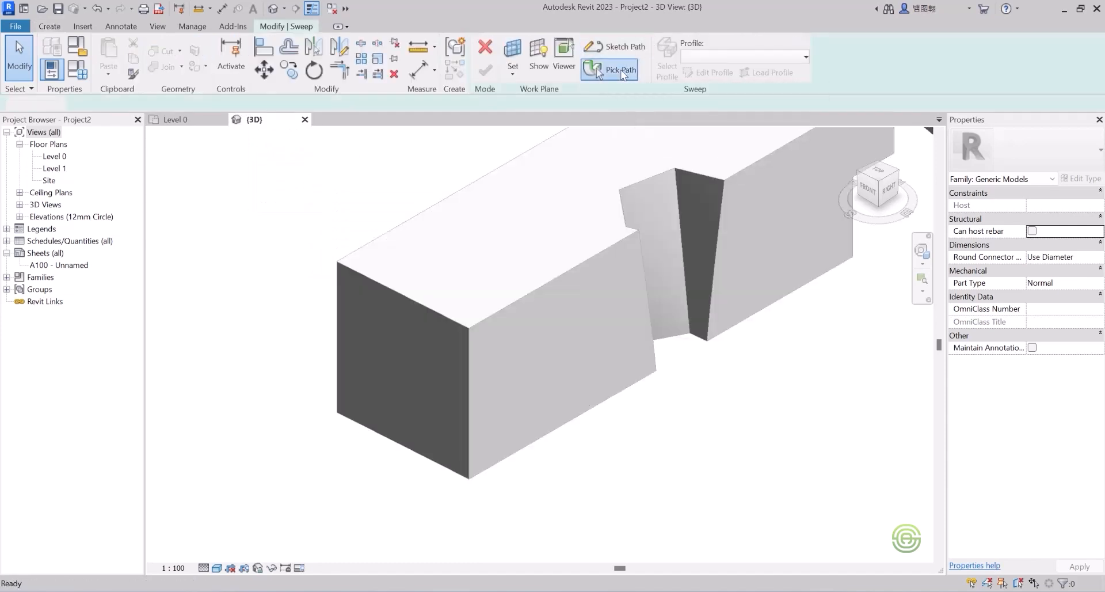
left_click(430, 308)
scroll(403, 397, "down", 4)
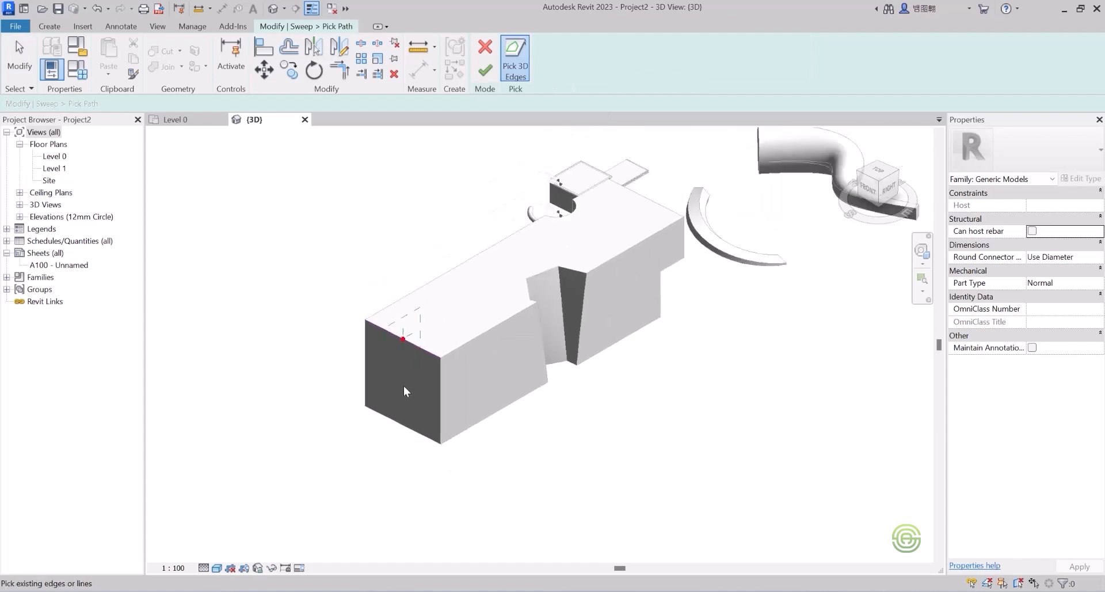
scroll(443, 314, "up", 2)
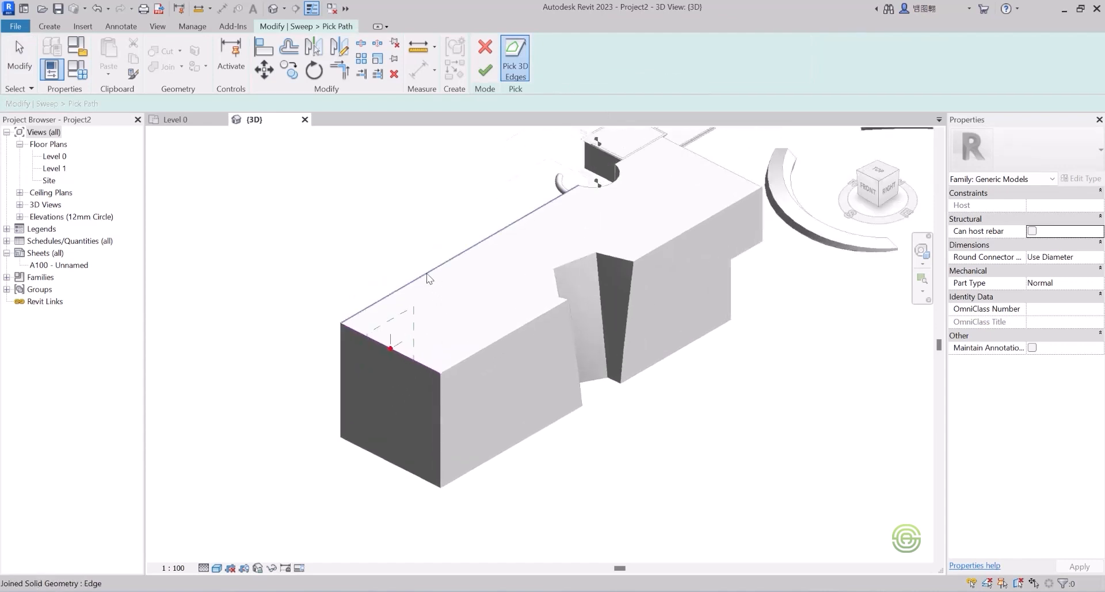
left_click(427, 280)
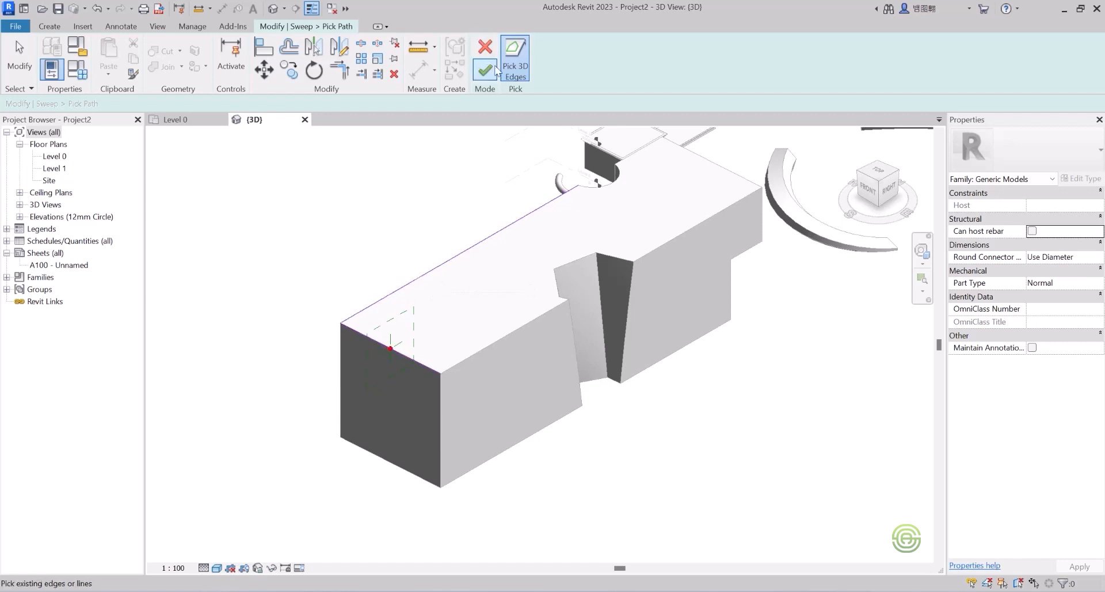
left_click(485, 71)
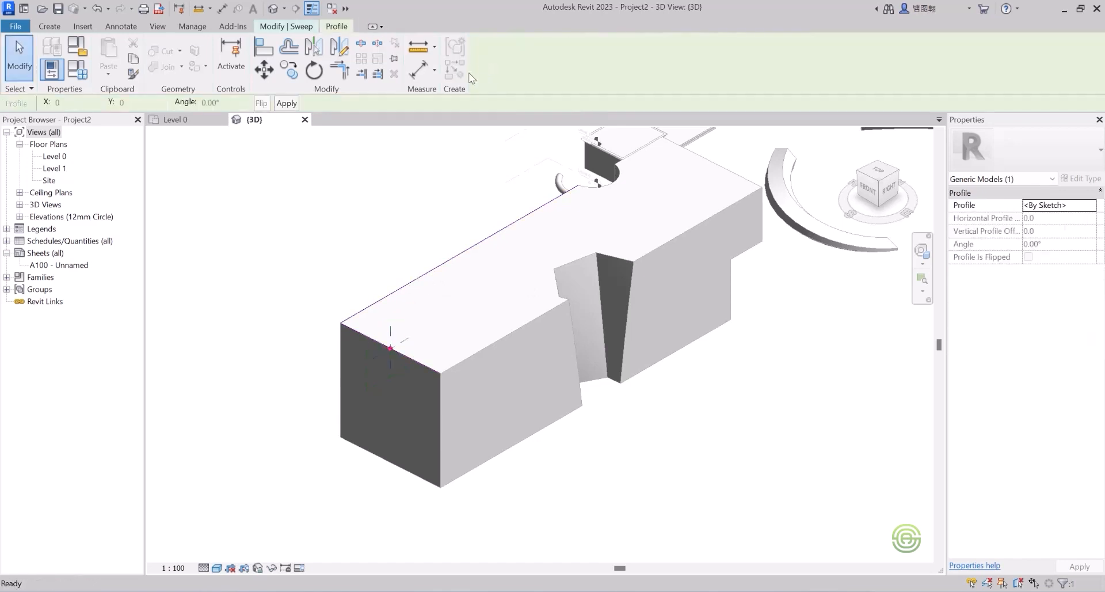
Step: Draw a radius-600 circular sweep profile centred on the path's start at the box corner
scroll(393, 320, "up", 1)
scroll(393, 321, "up", 2)
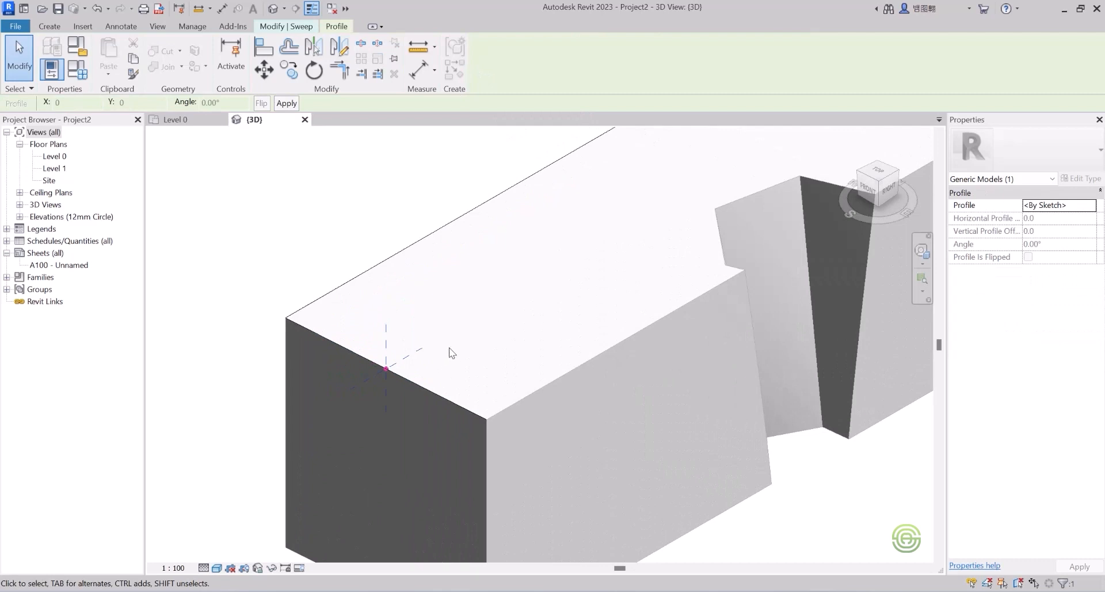
middle_click_drag(440, 367, 372, 370, "shift")
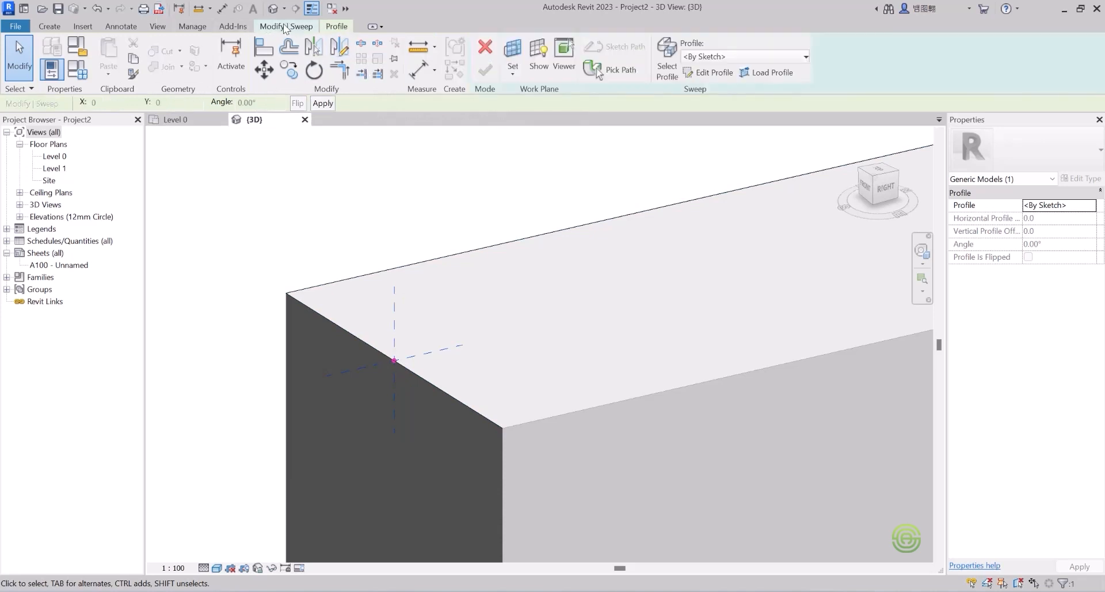
left_click(708, 75)
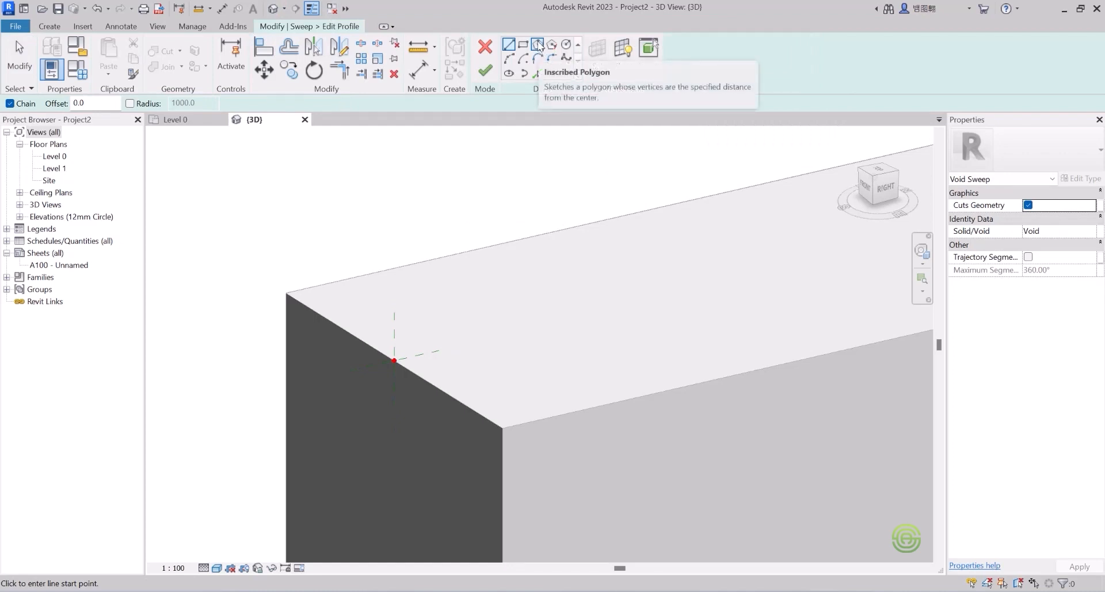
left_click(564, 46)
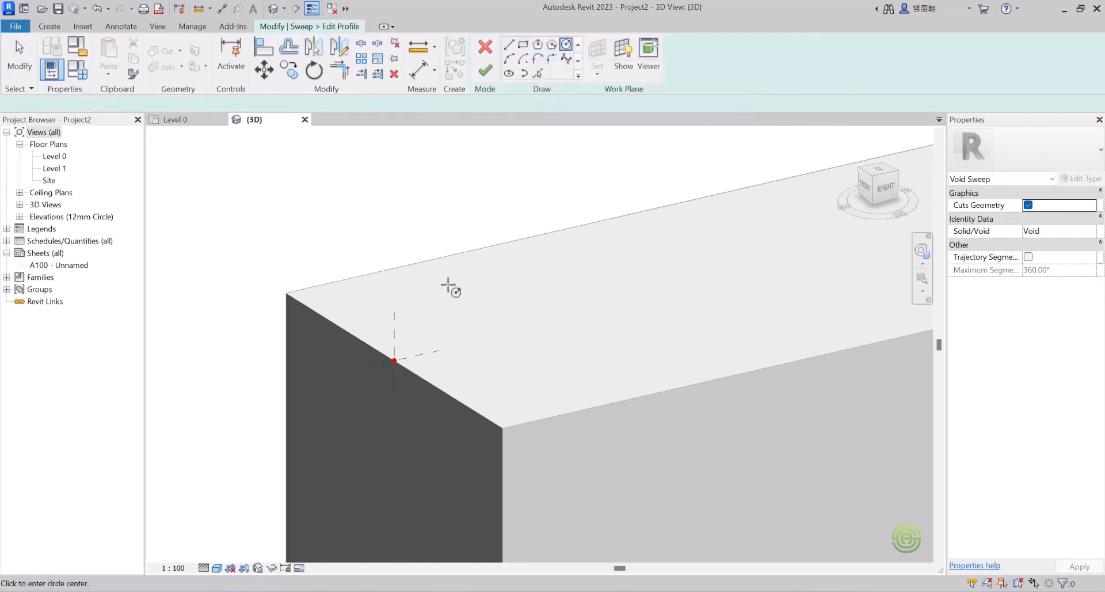
scroll(399, 357, "up", 3)
left_click(382, 352)
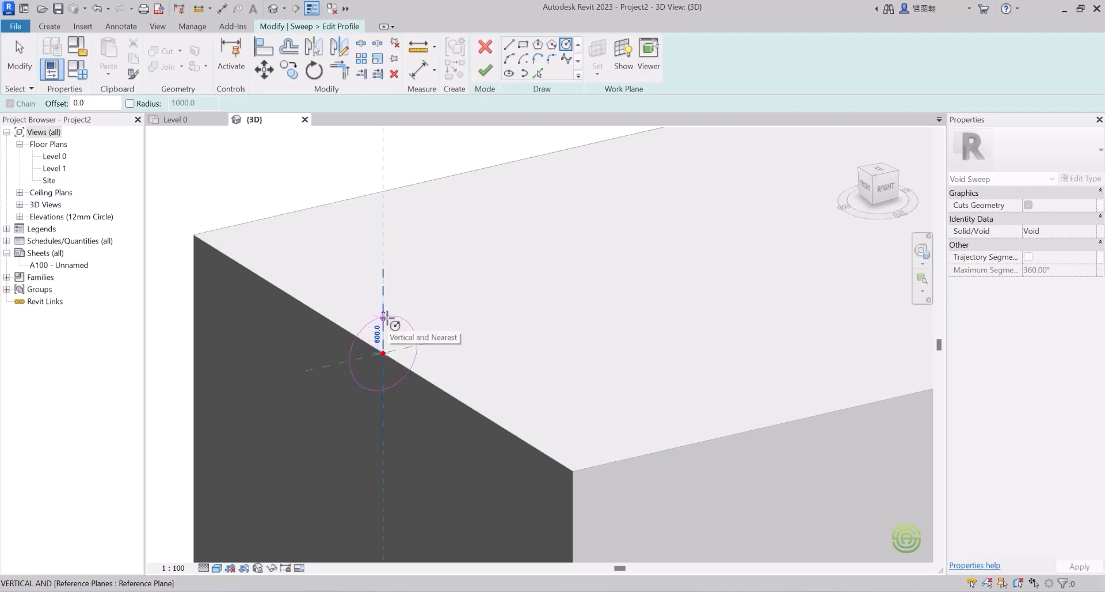
left_click(384, 316)
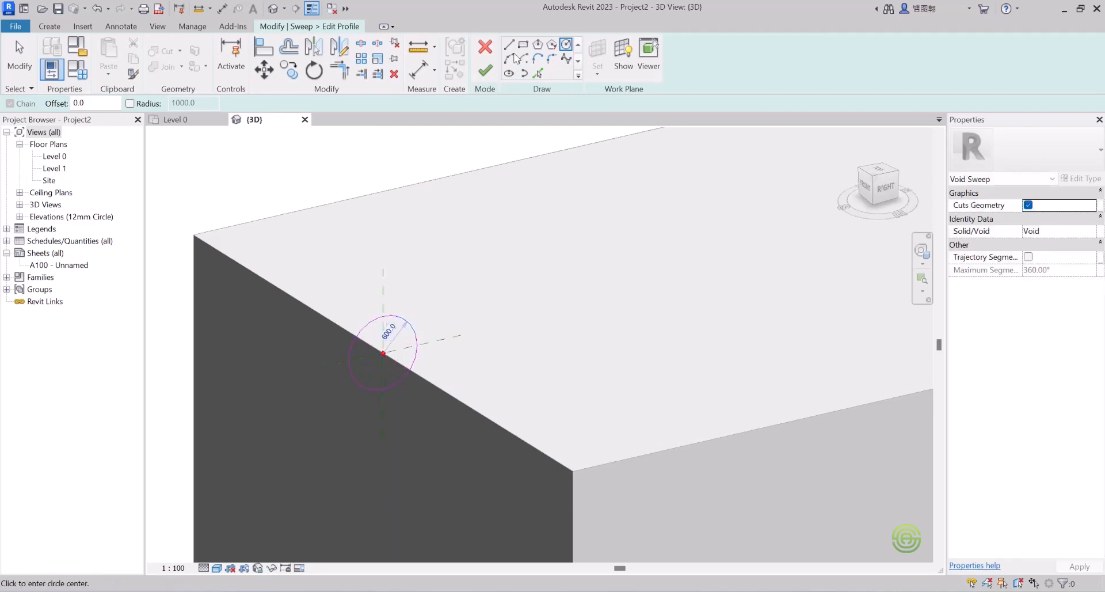
left_click(485, 69)
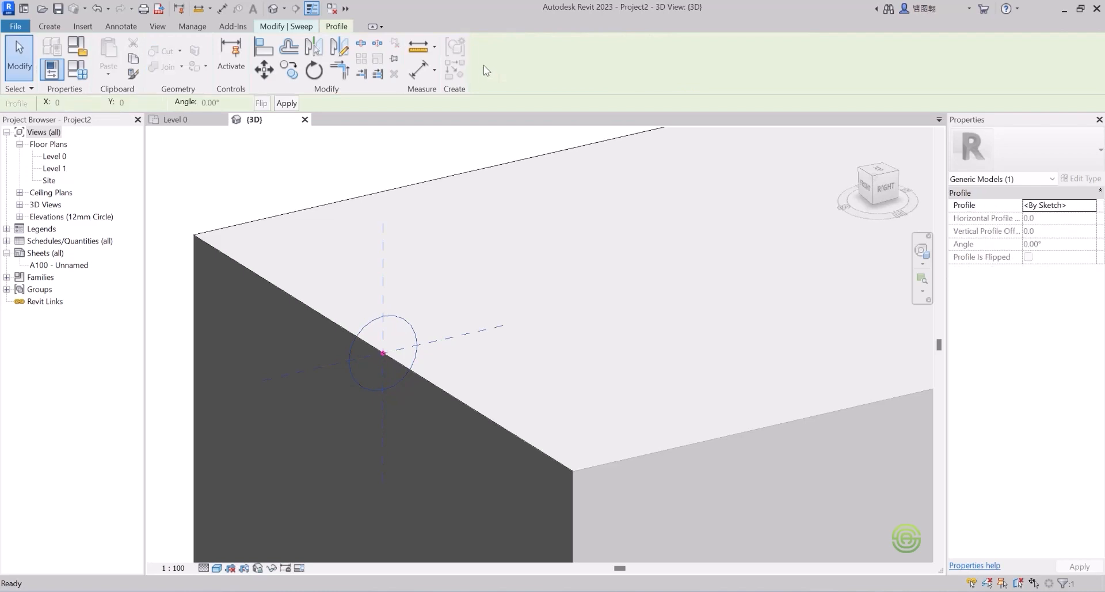
left_click(276, 26)
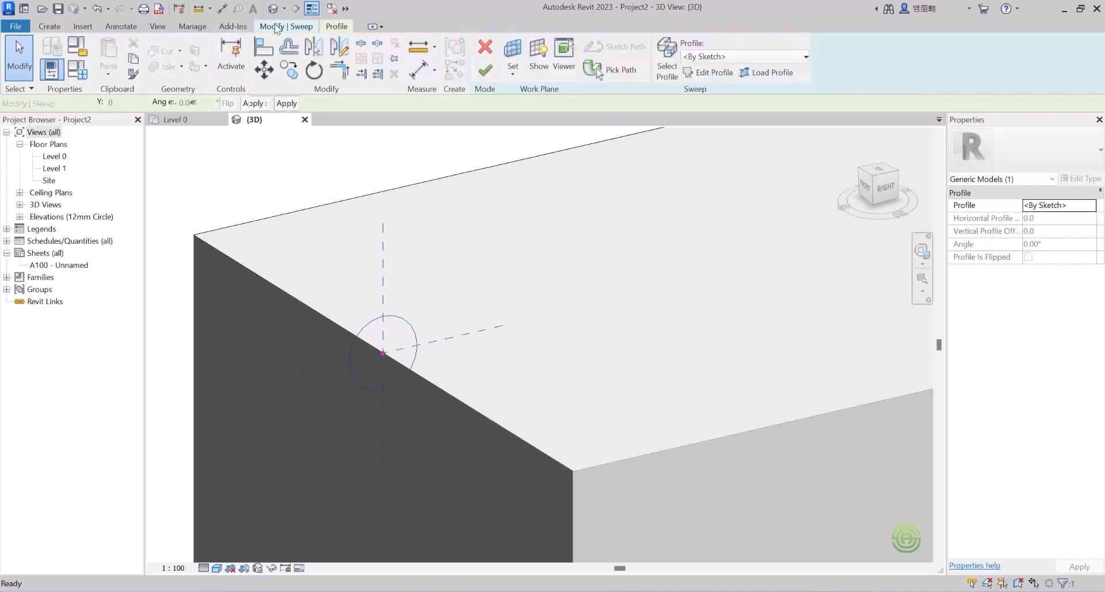
Step: Attempt to finish the void sweep, cancel the circular-reference error, and reselect its top-edge path
left_click(486, 70)
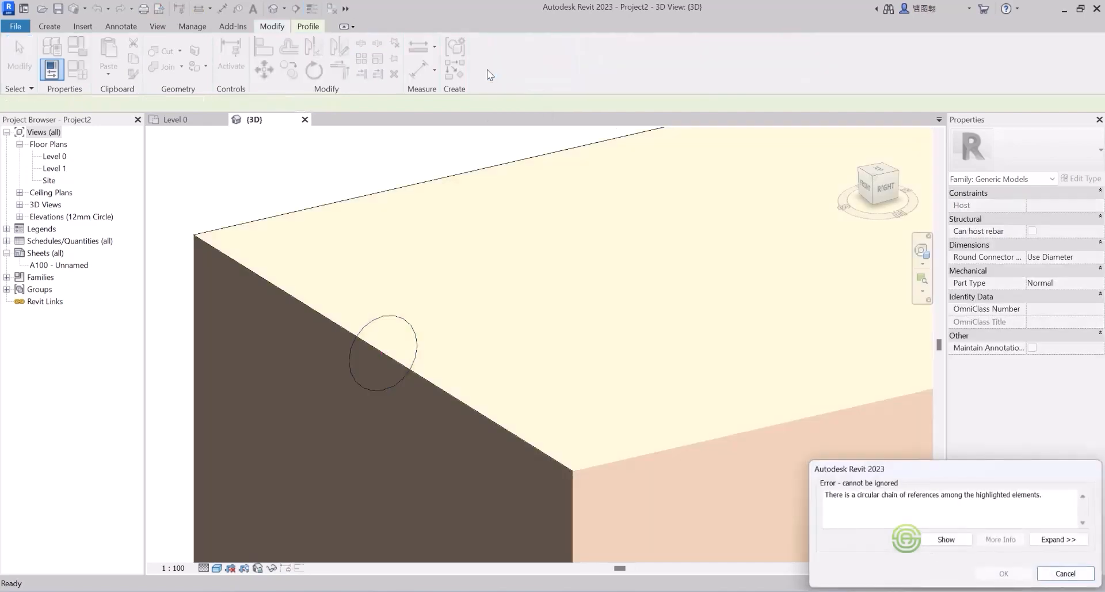
scroll(478, 259, "down", 4)
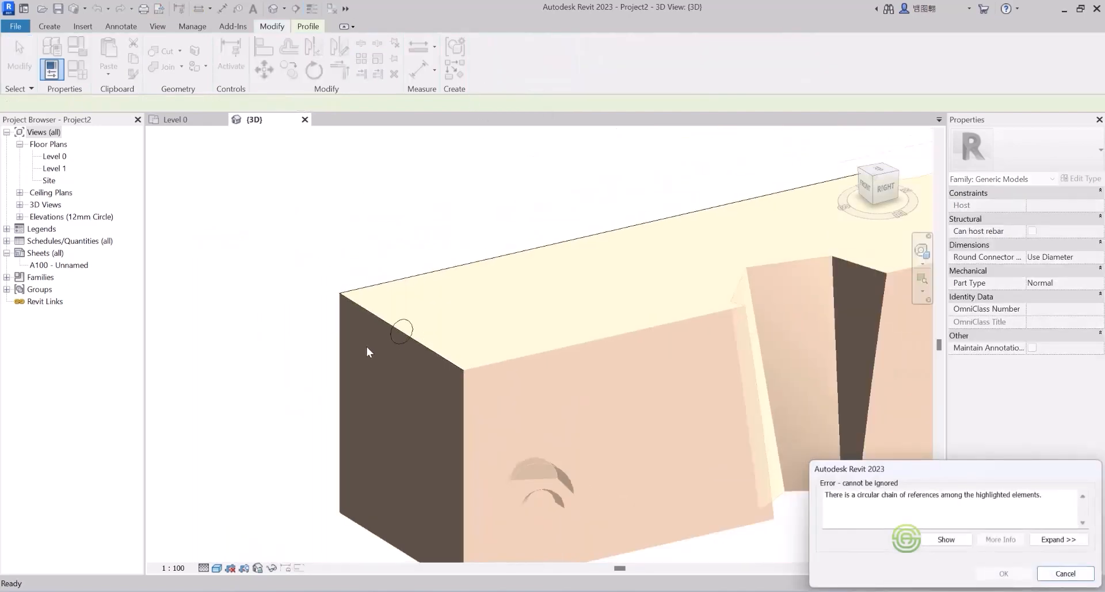
middle_click_drag(394, 324, 368, 251, "shift")
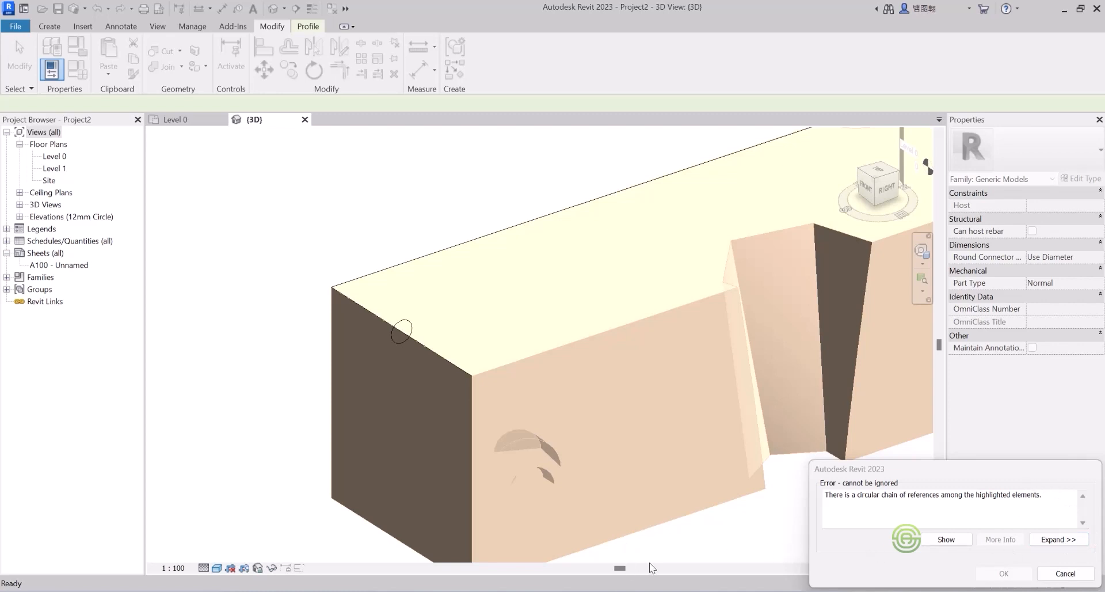
left_click(1065, 573)
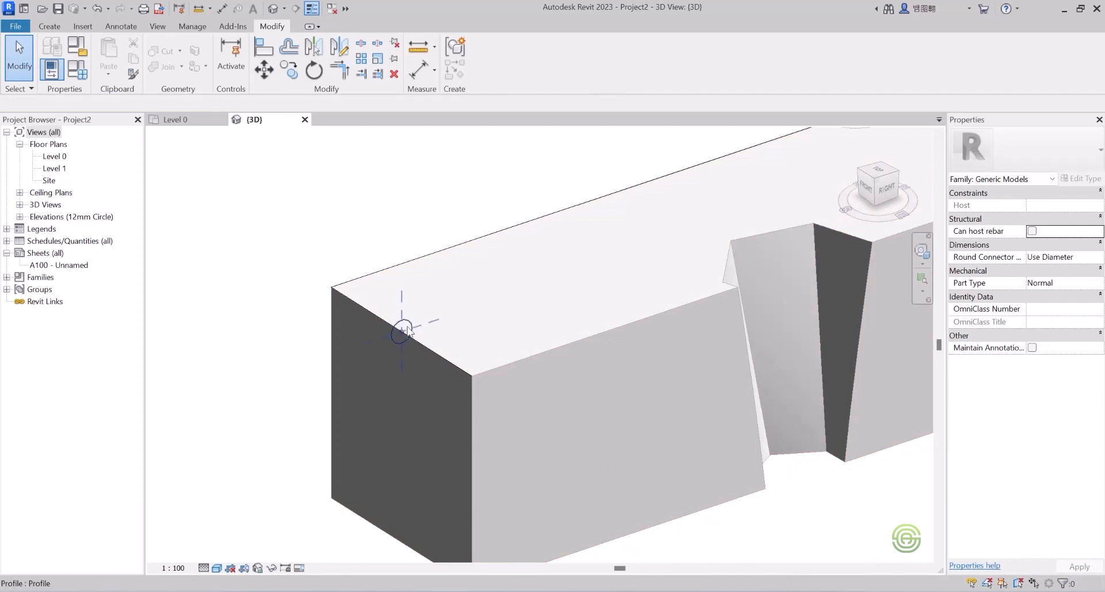
left_click(421, 343)
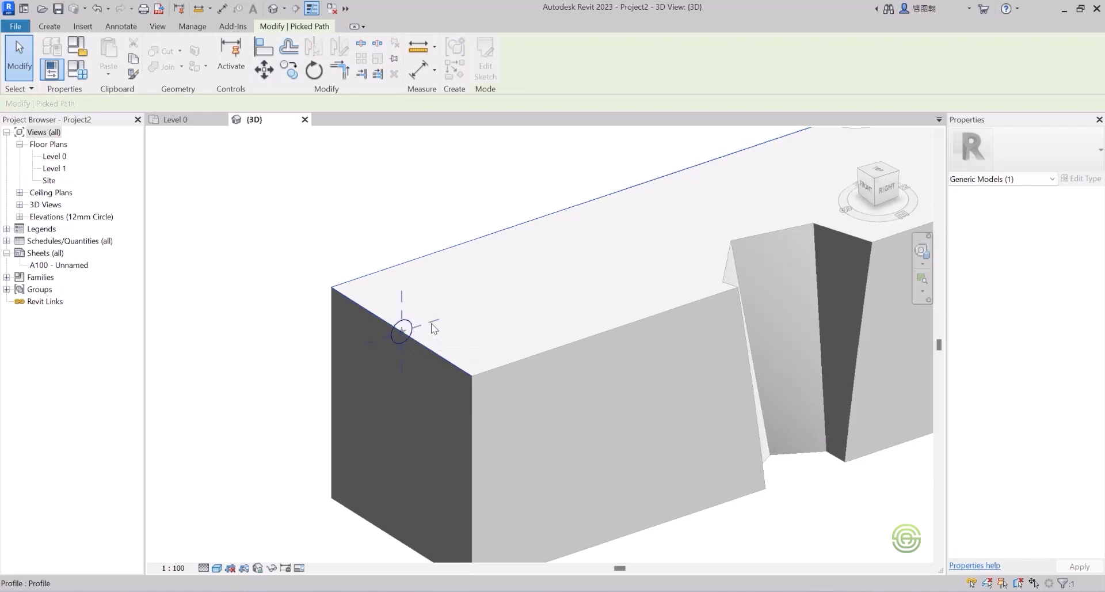
Step: Undo the reopened profile sketch to return to picking the sweep path
double_click(412, 326)
scroll(412, 323, "up", 5)
scroll(447, 409, "down", 3)
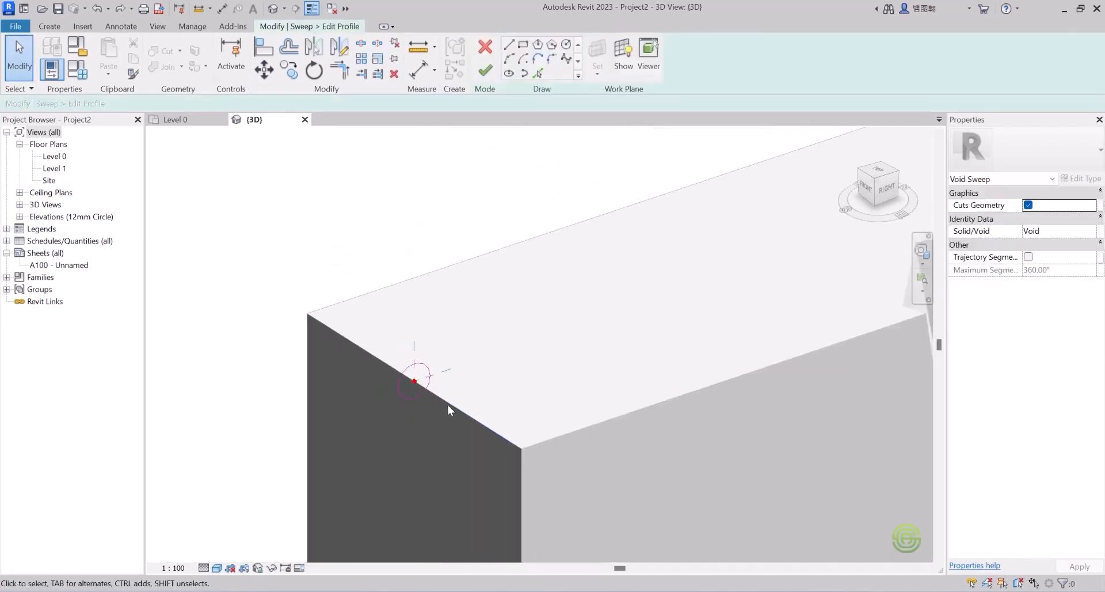
key("ctrl+z")
key("ctrl+z")
key("ctrl+z")
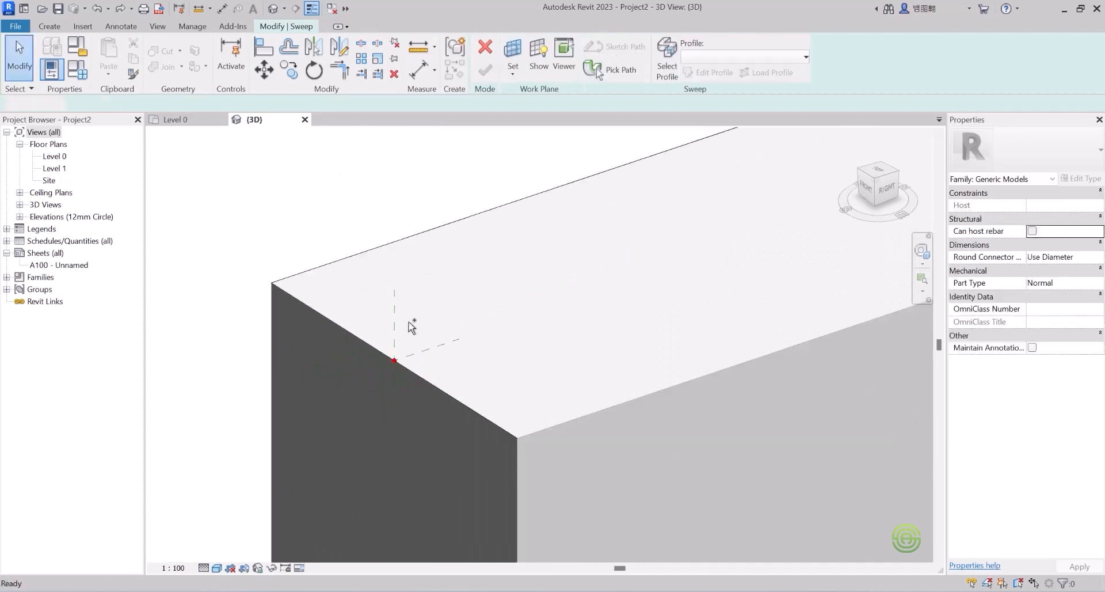
Step: Accept the box's top front edge as the sweep path and finish path editing
scroll(406, 352, "up", 2)
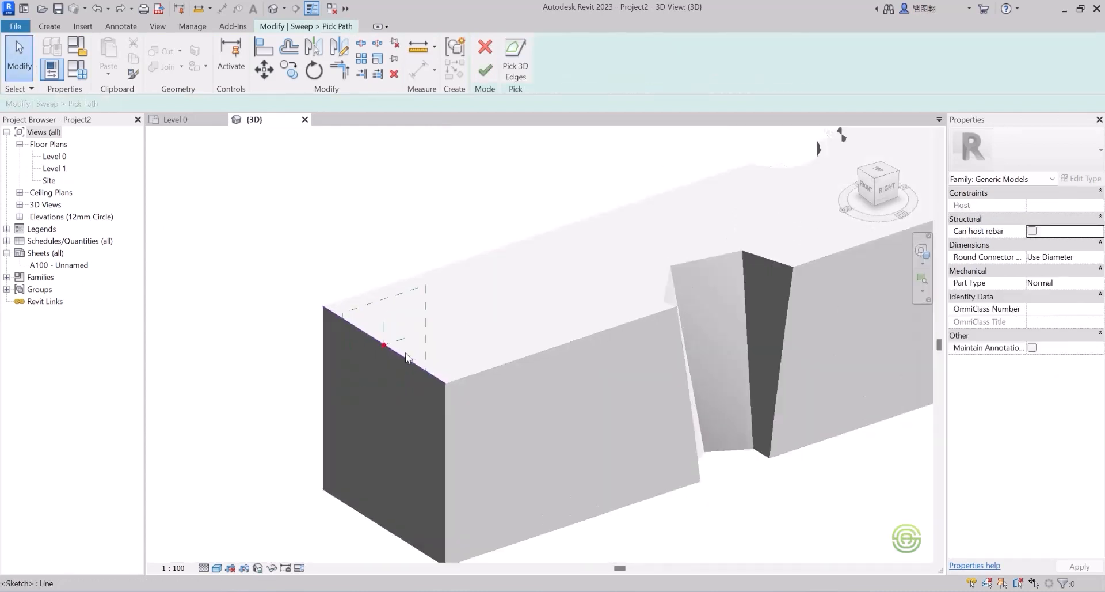
scroll(493, 309, "down", 3)
scroll(555, 308, "up", 1)
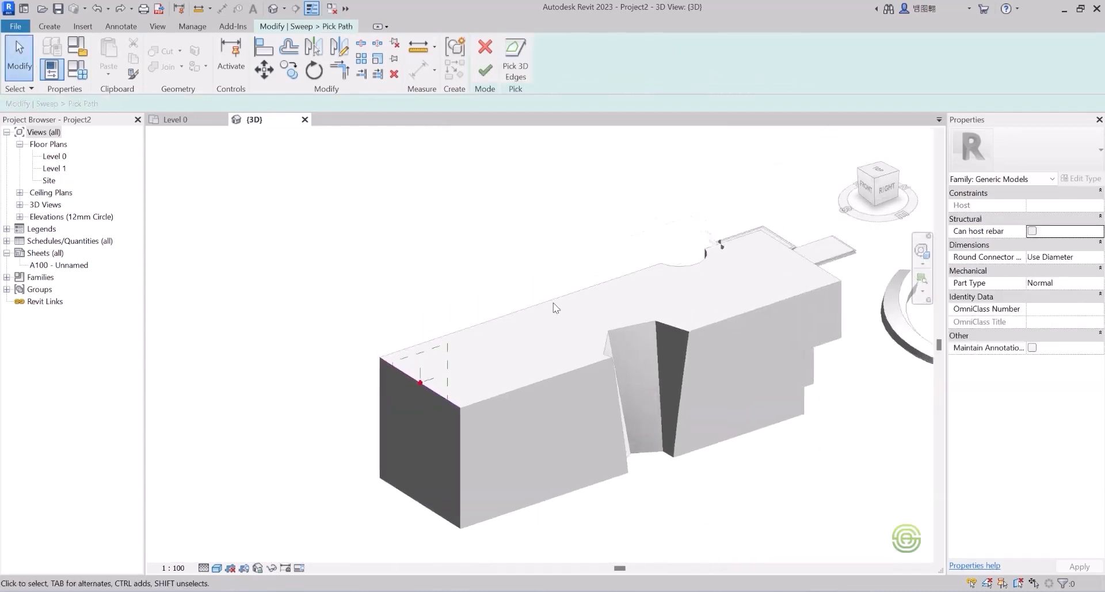
scroll(656, 271, "up", 2)
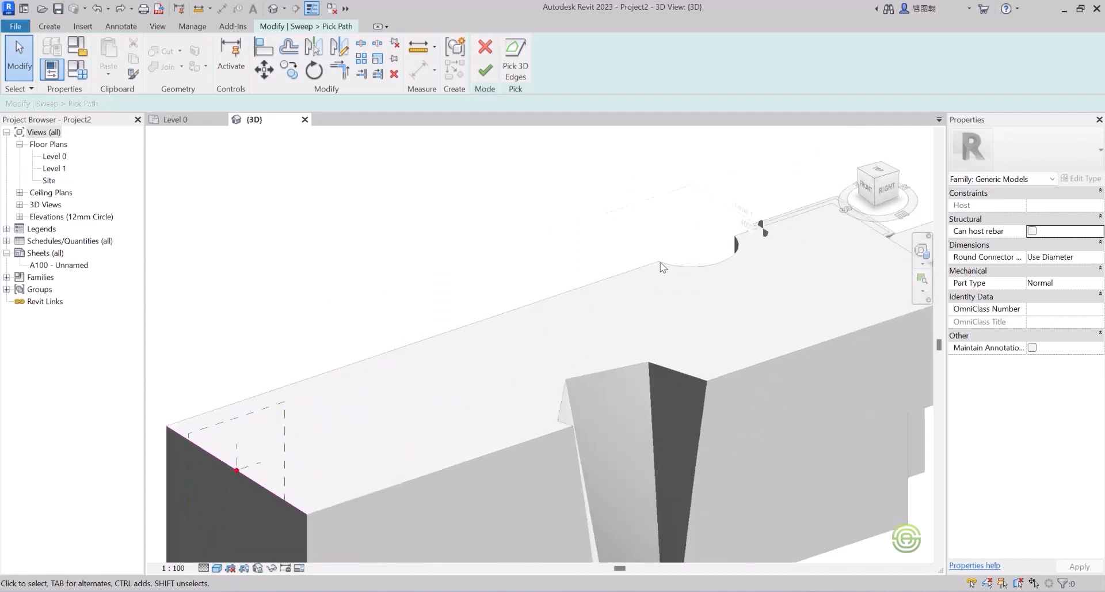
scroll(612, 278, "down", 3)
scroll(289, 303, "up", 4)
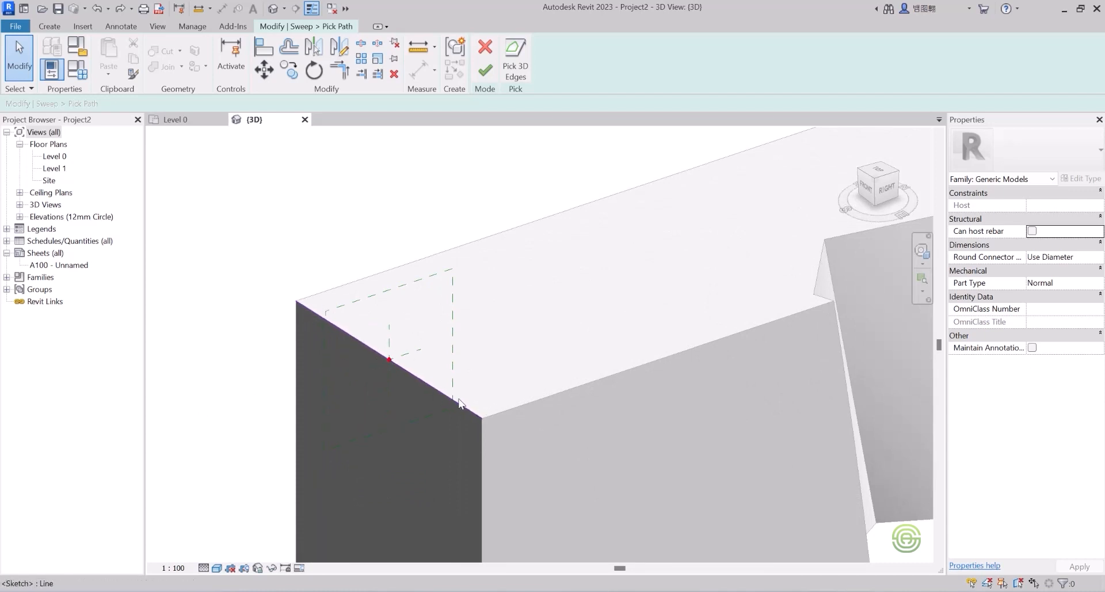
scroll(421, 385, "up", 2)
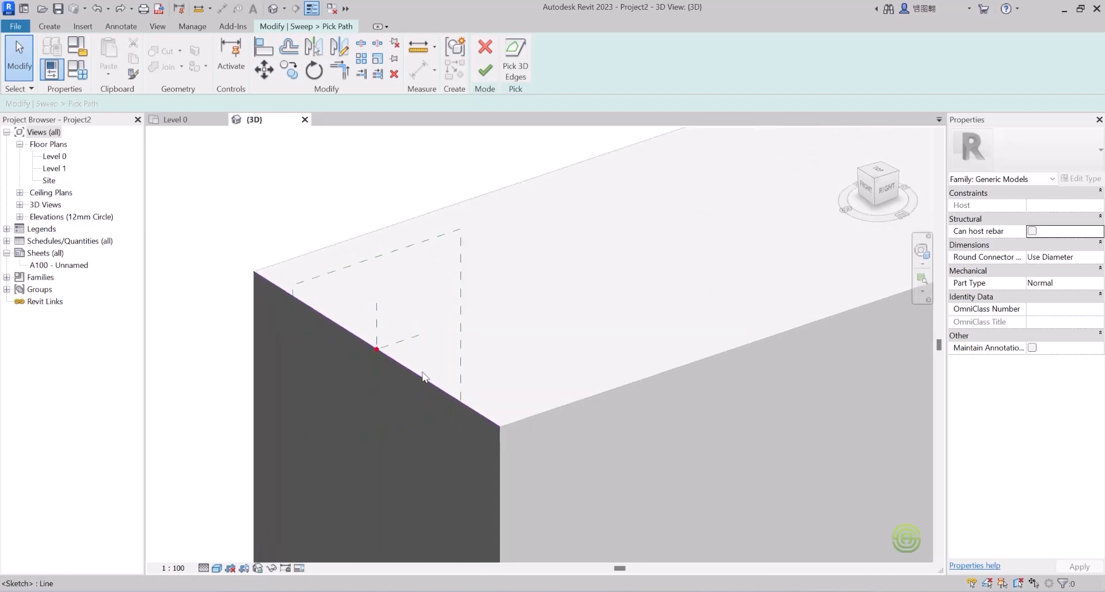
left_click(488, 72)
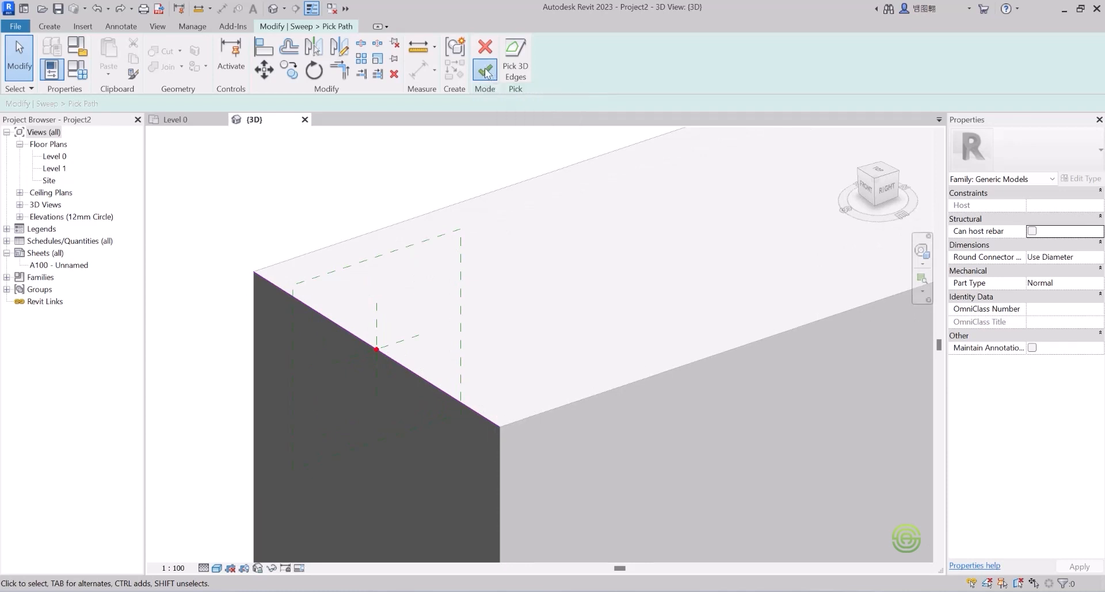
left_click(480, 74)
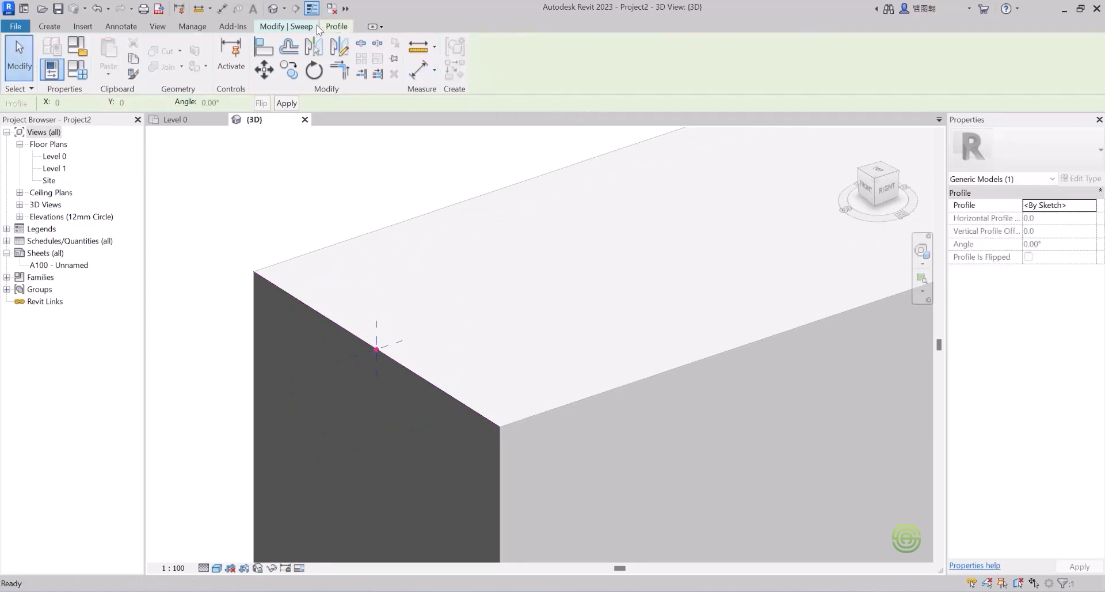
Step: Draw a 500-radius circular profile centred on the top front edge and finish the void sweep
left_click(289, 26)
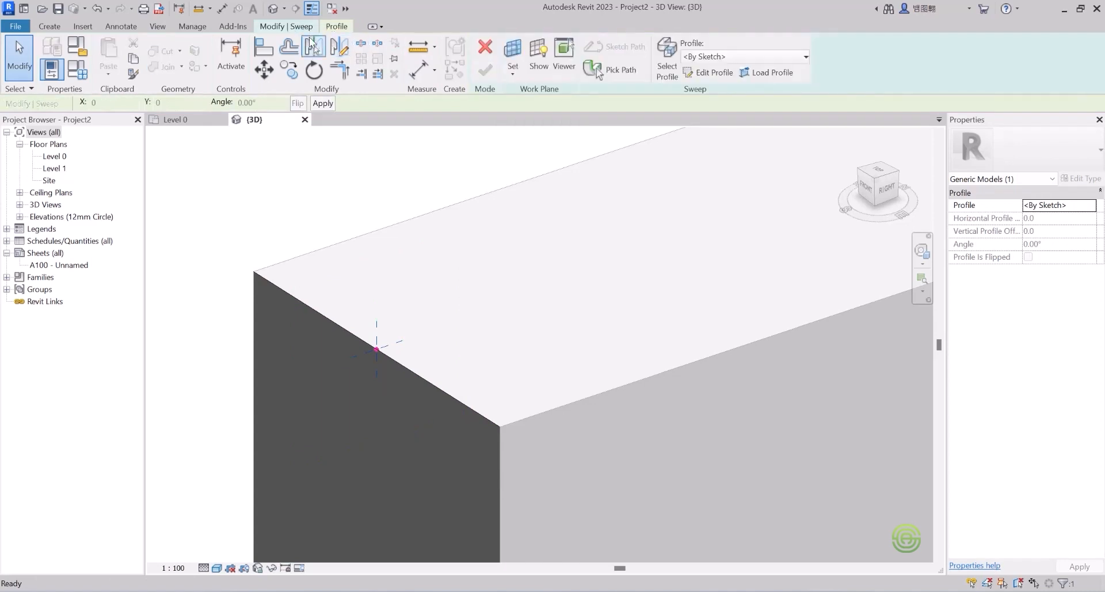
left_click(708, 71)
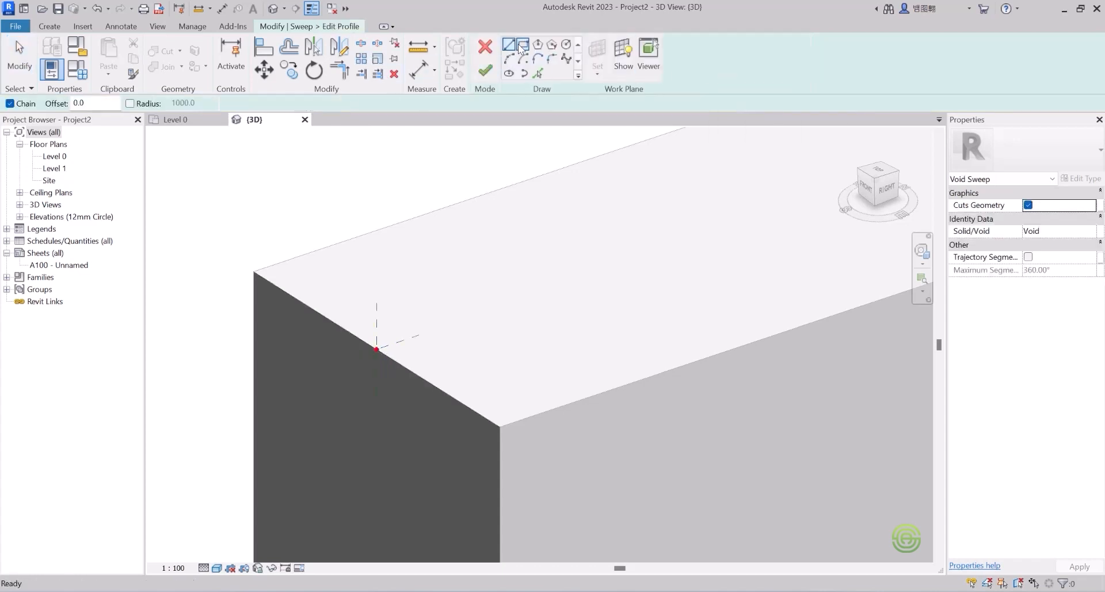
left_click(564, 44)
scroll(376, 346, "up", 2)
left_click(376, 350)
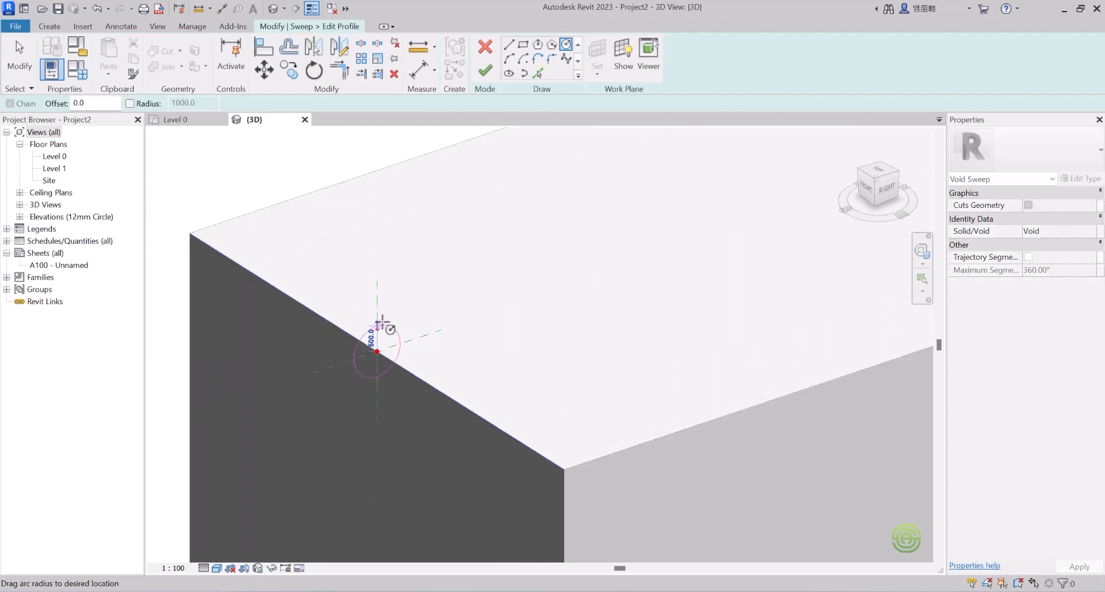
left_click(381, 323)
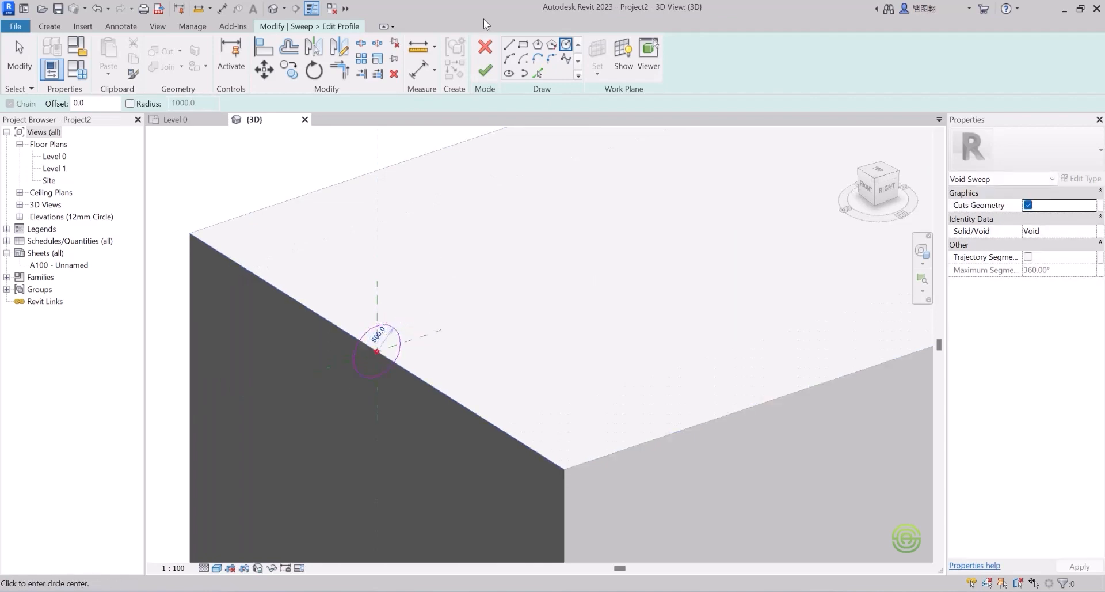
left_click(487, 71)
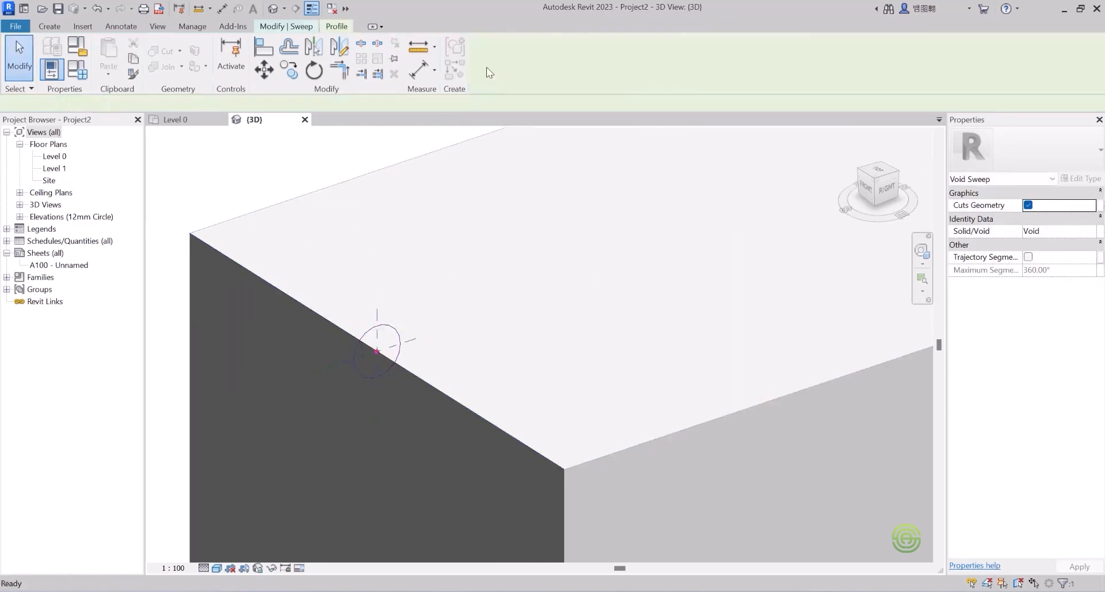
left_click(282, 27)
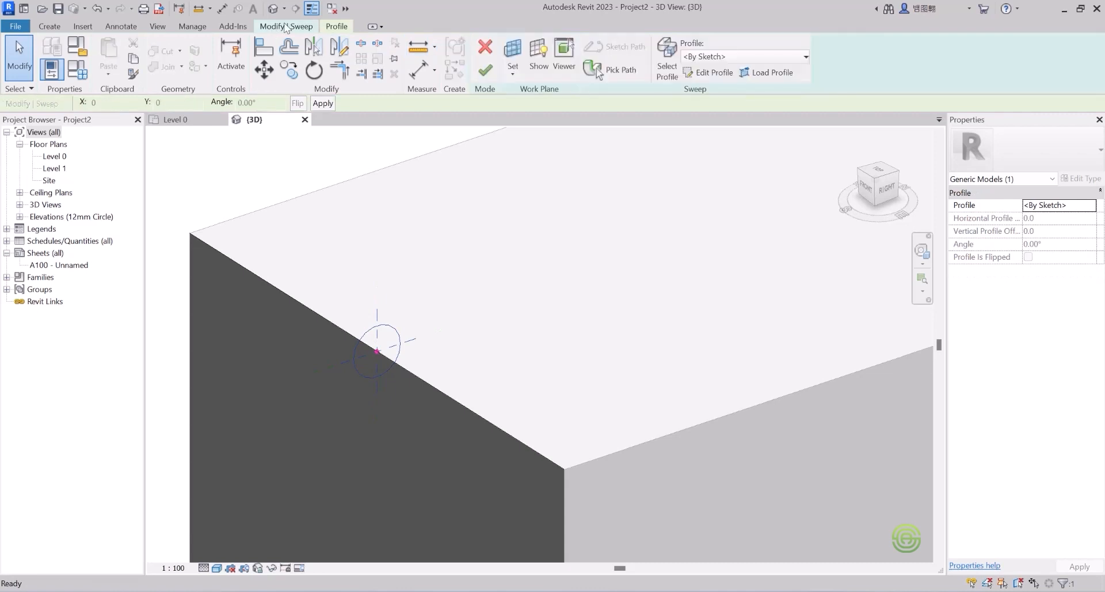
left_click(486, 70)
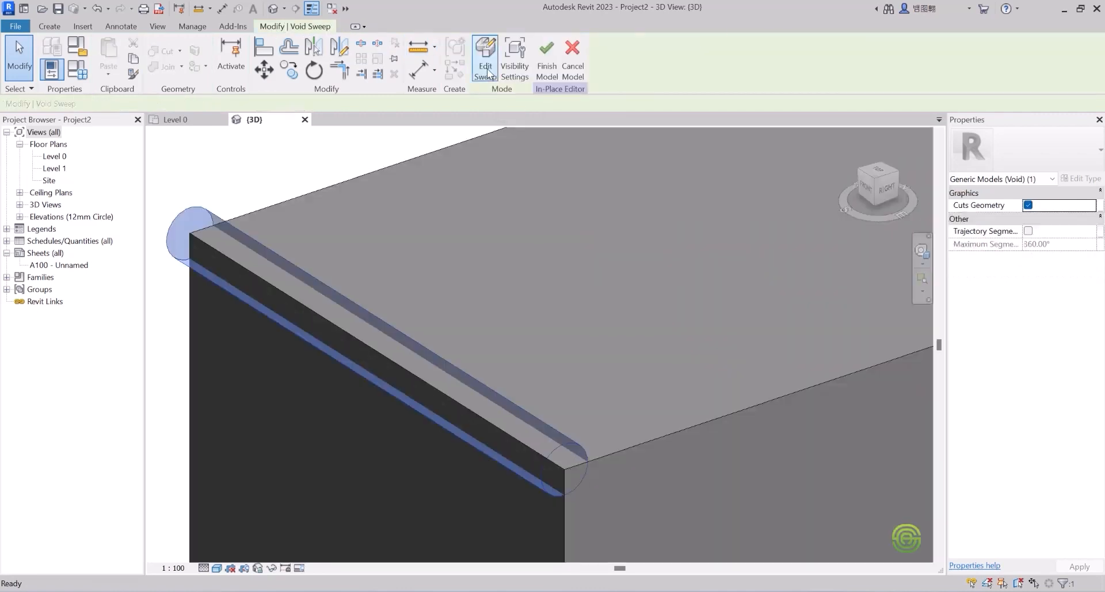
Step: Deselect and orbit the view to inspect the rounded groove along the edge
scroll(435, 288, "down", 3)
key("Escape")
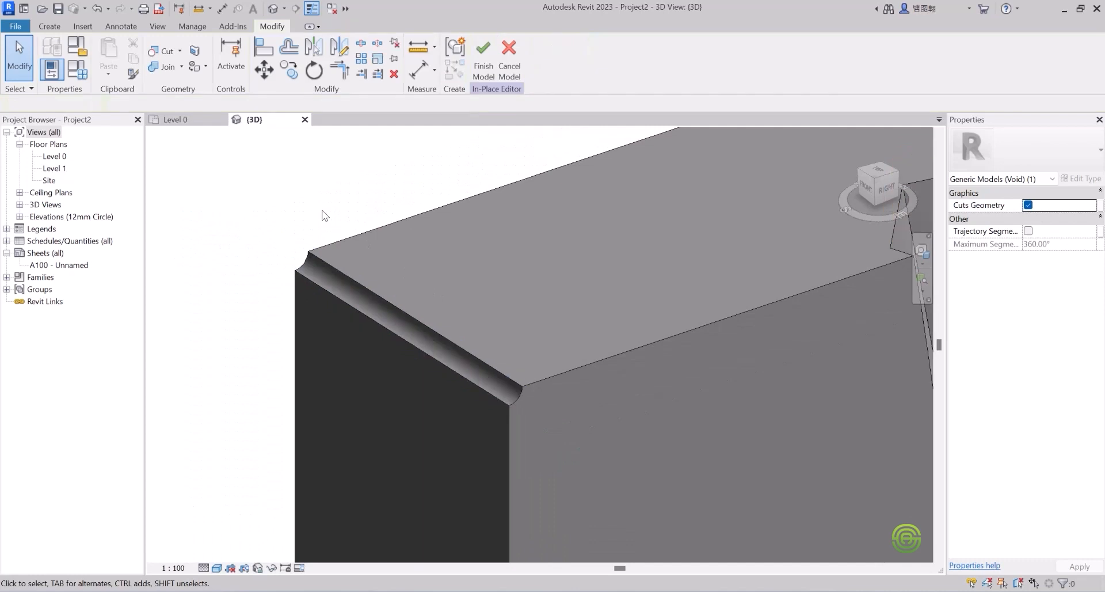
scroll(423, 276, "down", 2)
middle_click_drag(424, 262, 357, 180, "shift")
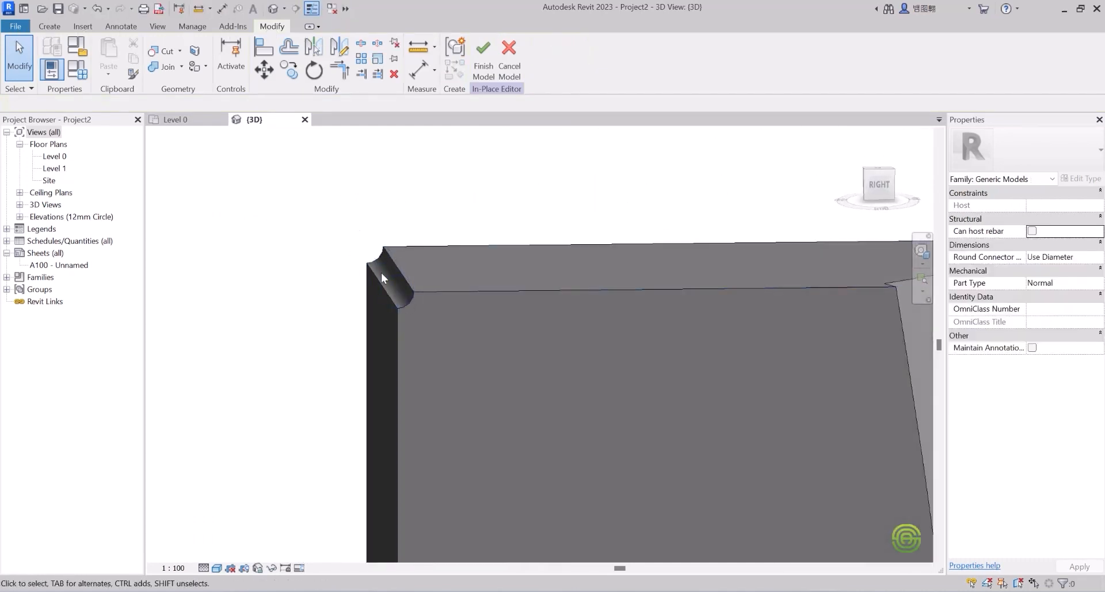
scroll(406, 292, "down", 5)
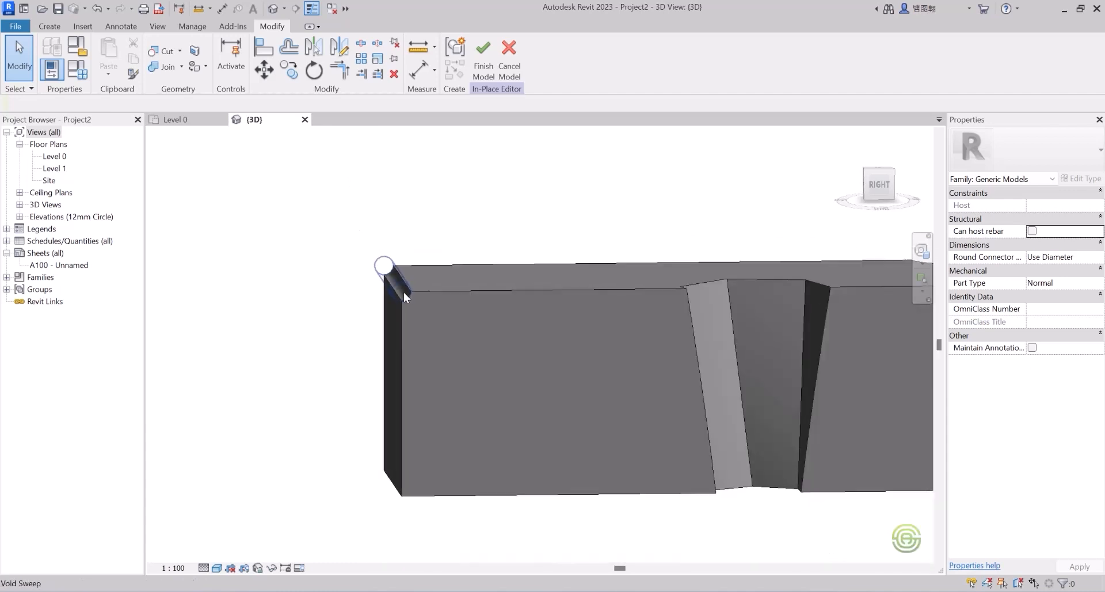
mouse_move(429, 313)
middle_mouse_down()
mouse_move(567, 328)
mouse_move(421, 302)
middle_mouse_up()
Step: Show the Void Forms type list on the Create tab
key("alt")
scroll(472, 283, "up", 3)
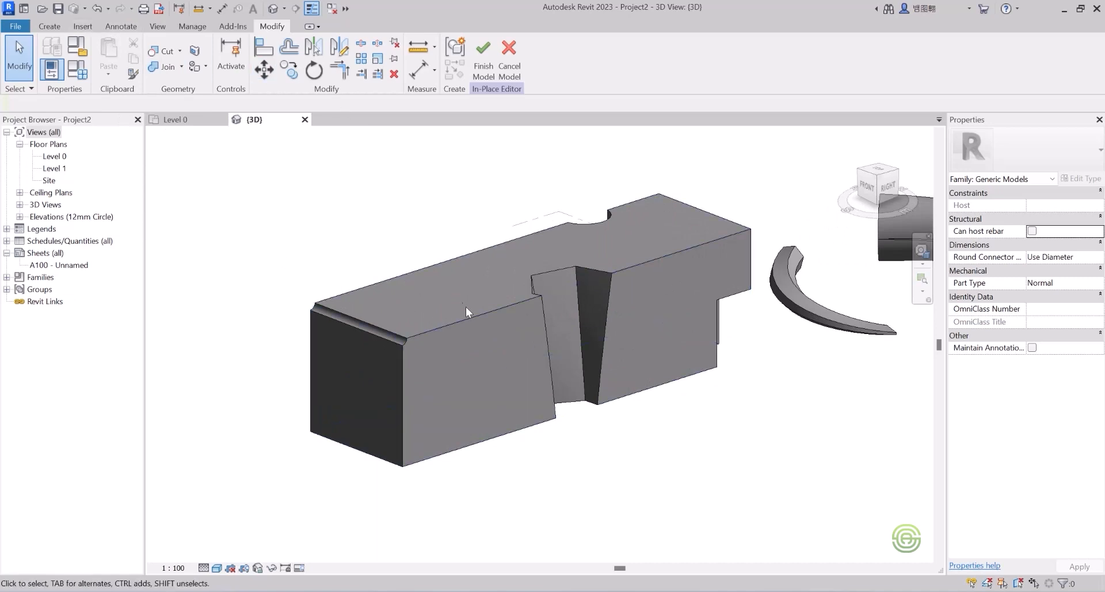
left_click(46, 24)
left_click(266, 69)
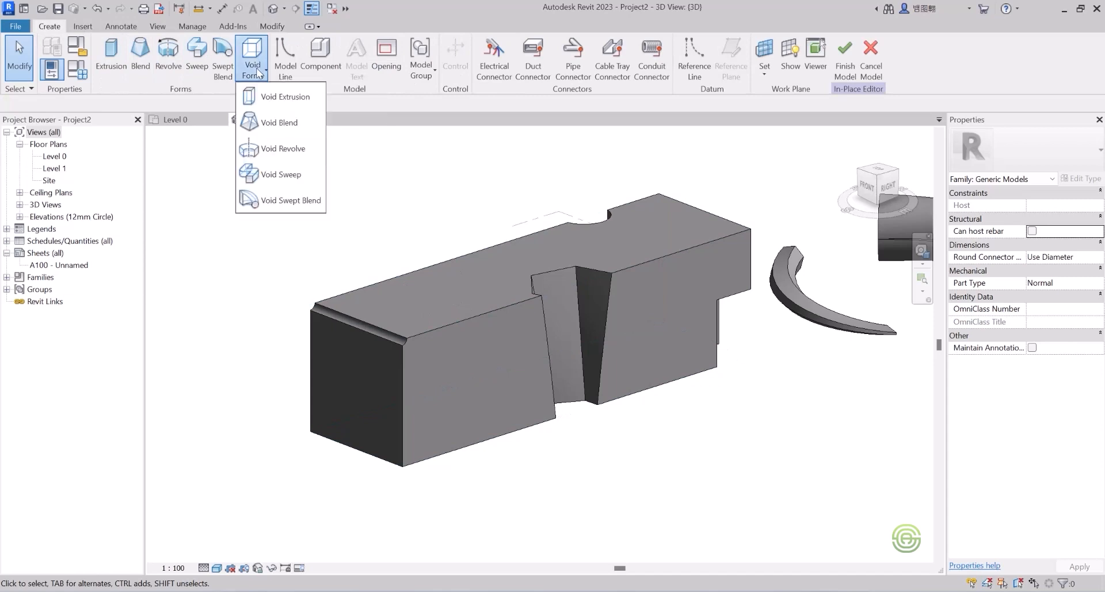
Step: Start a void swept blend using the box's bottom front edge as its path
left_click(280, 202)
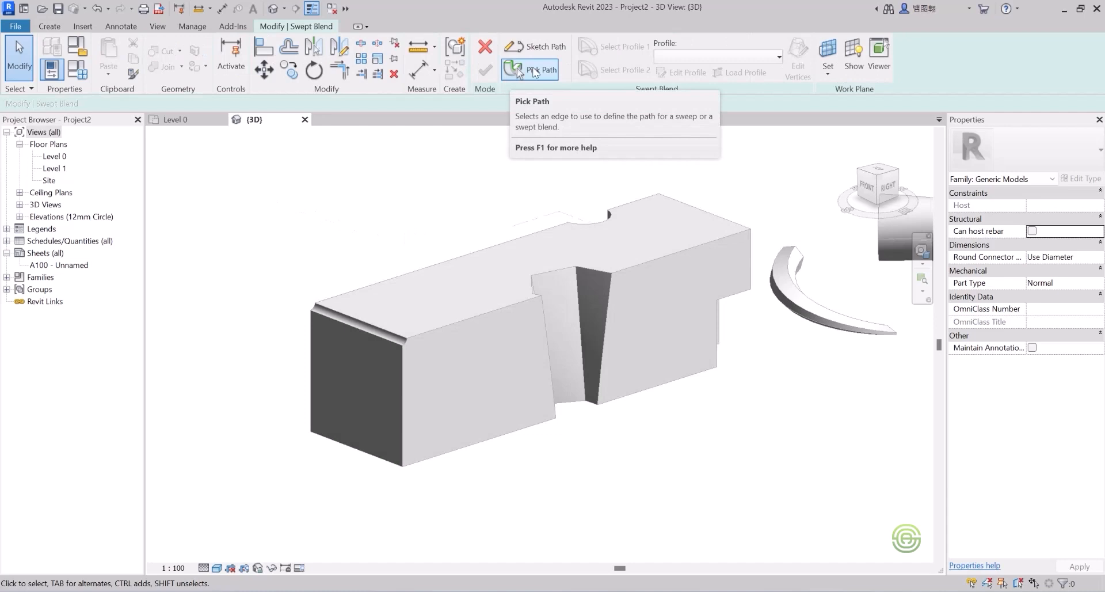
left_click(533, 69)
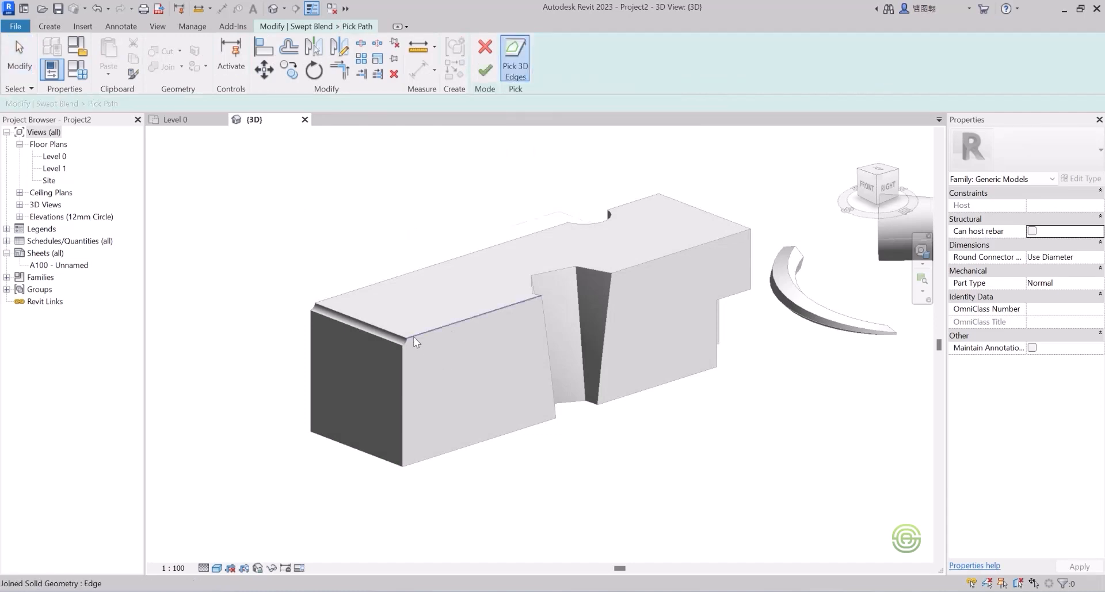
left_click(370, 459)
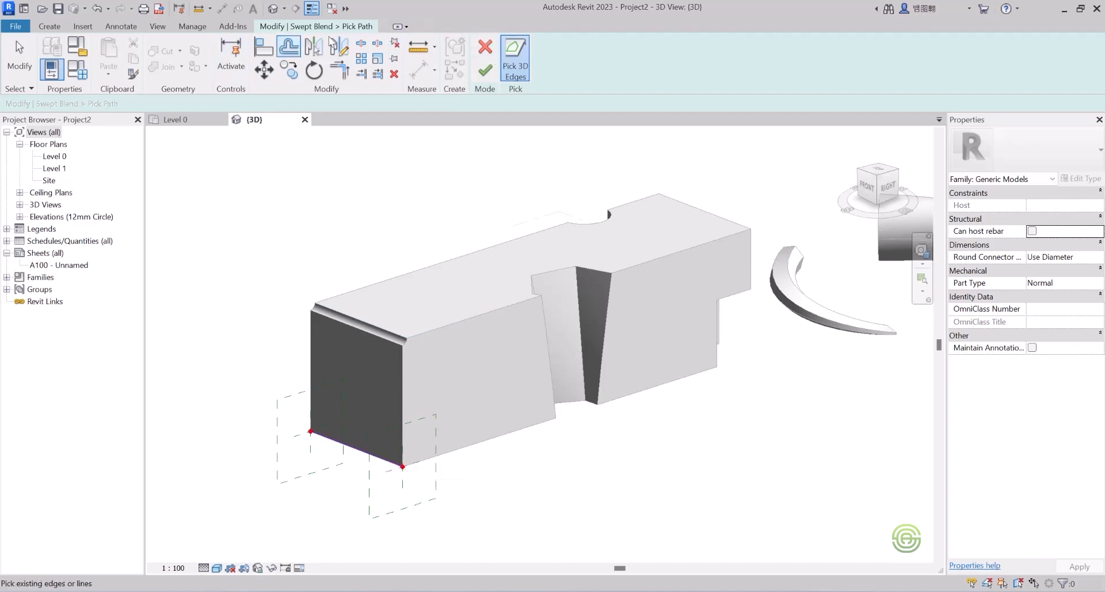
left_click(484, 71)
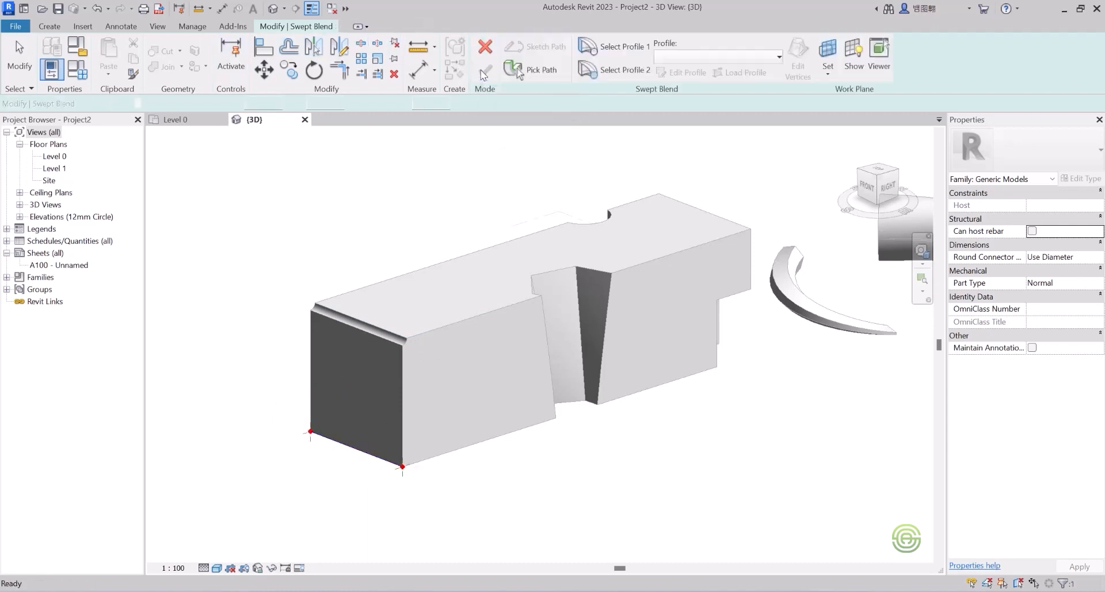
left_click(289, 26)
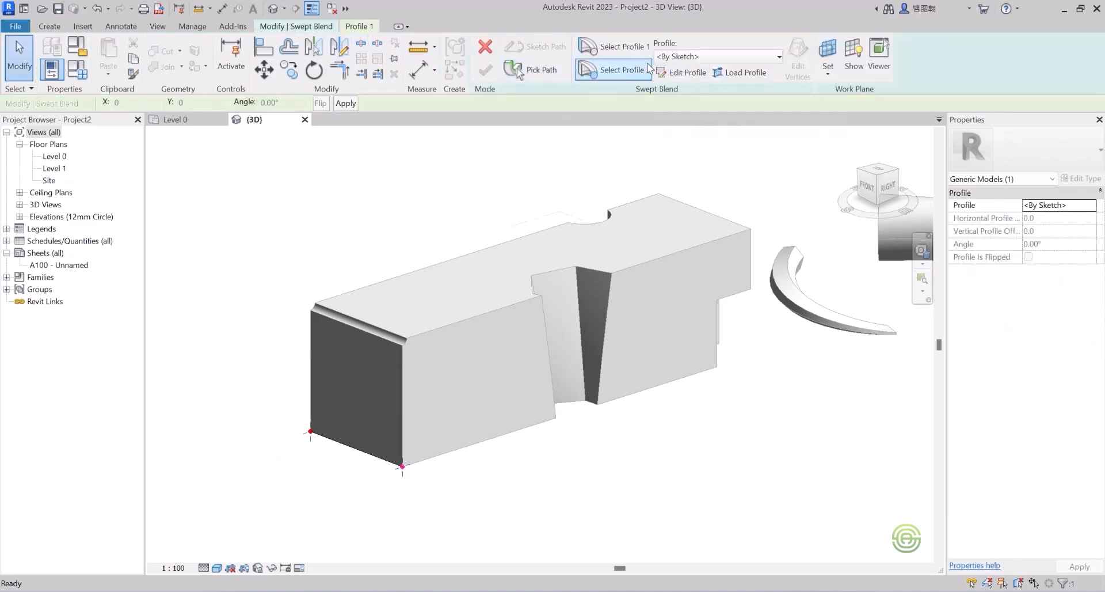
Step: Sketch profile 1 as a hexagon centred on the bar's bottom front corner
left_click(635, 48)
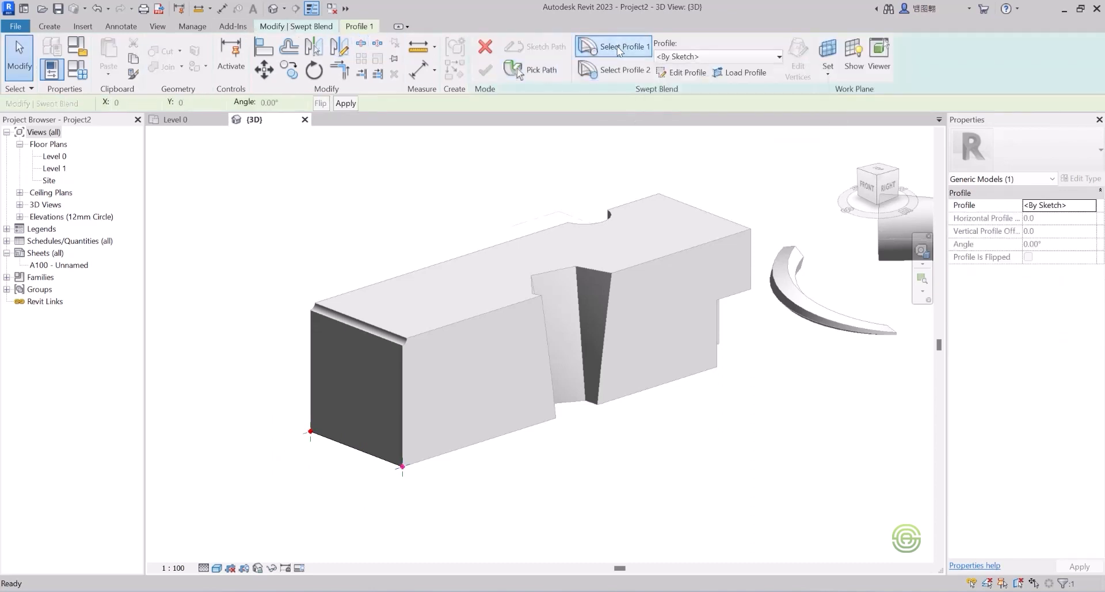
left_click(674, 71)
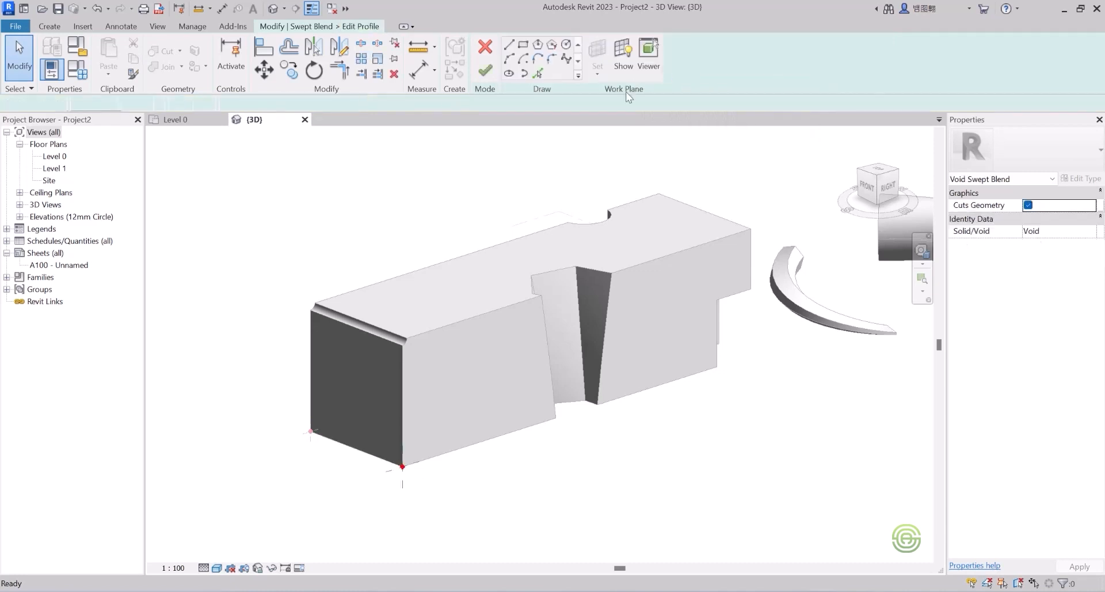
scroll(400, 455, "up", 5)
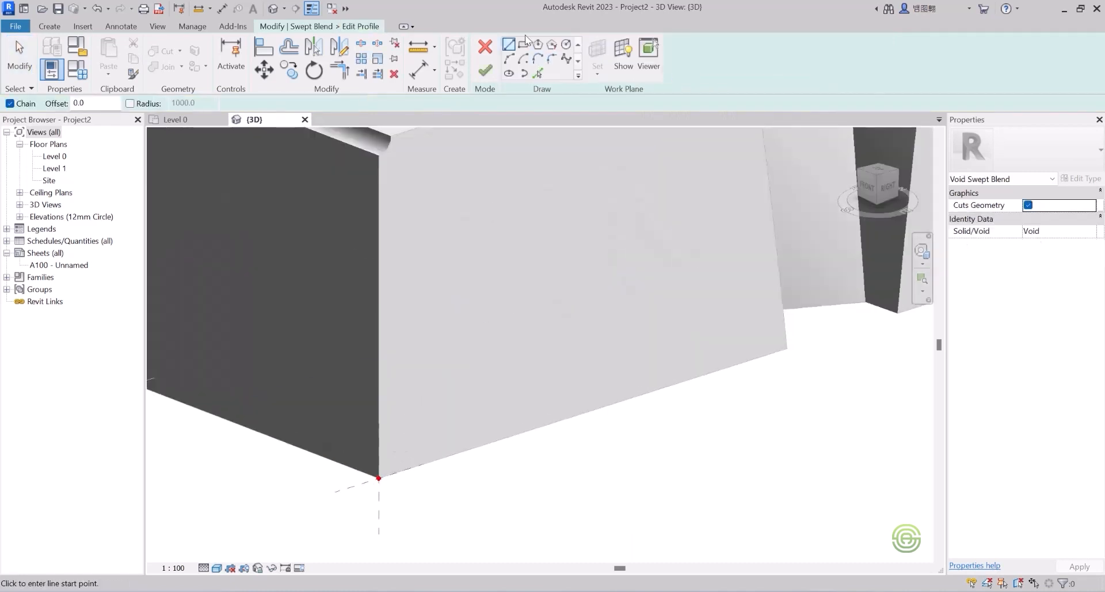
left_click(537, 46)
scroll(489, 190, "down", 2)
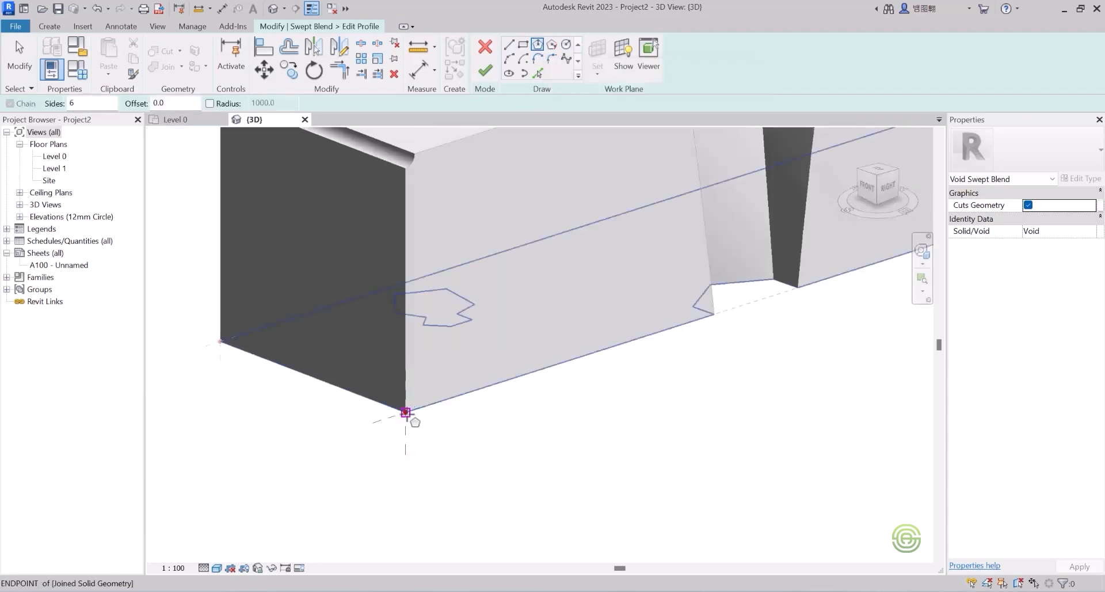
left_click(405, 412)
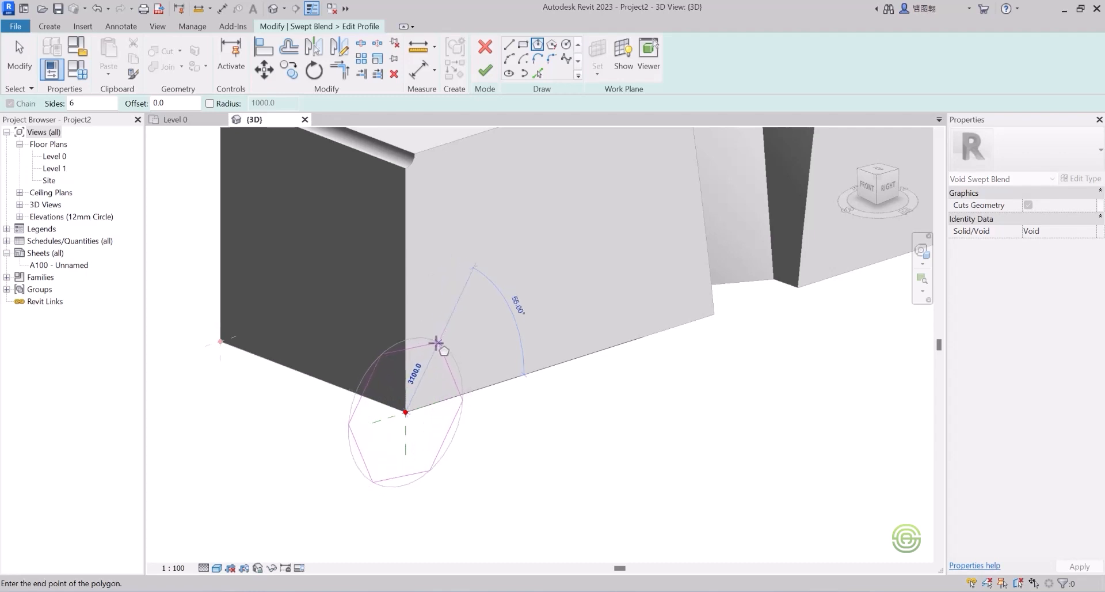
left_click(438, 341)
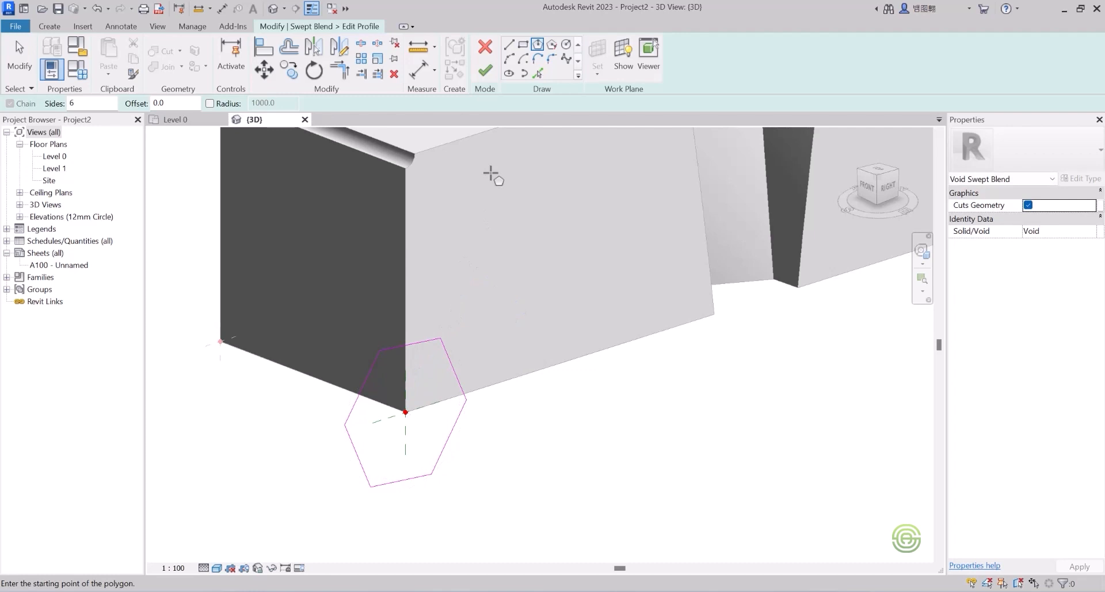
left_click(490, 71)
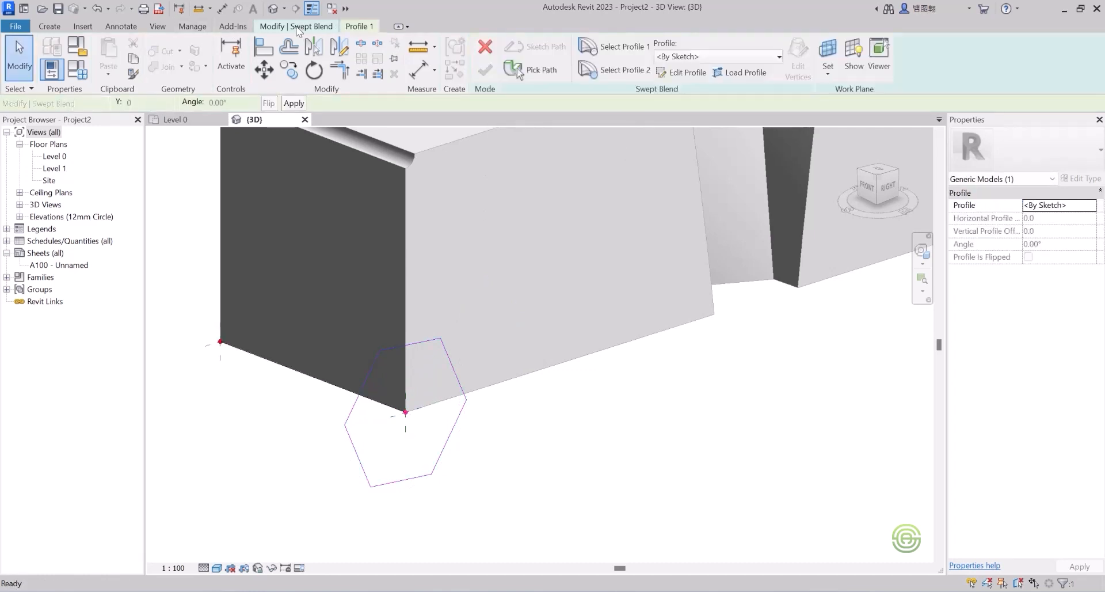
Step: Sketch profile 2 as a small rectangle starting from the block's corner endpoint
left_click(617, 74)
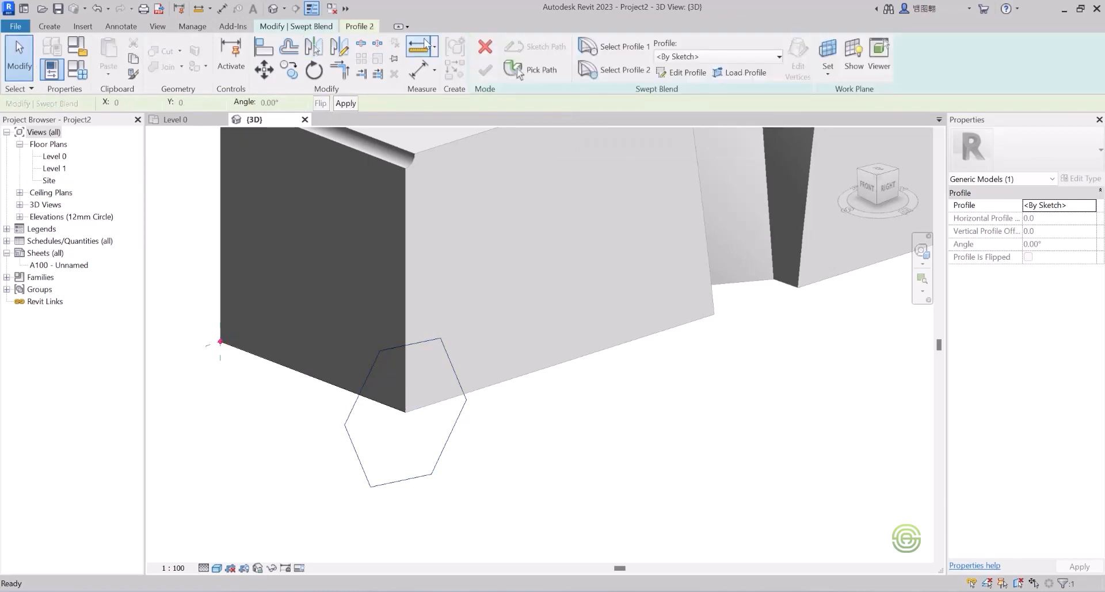
left_click(671, 75)
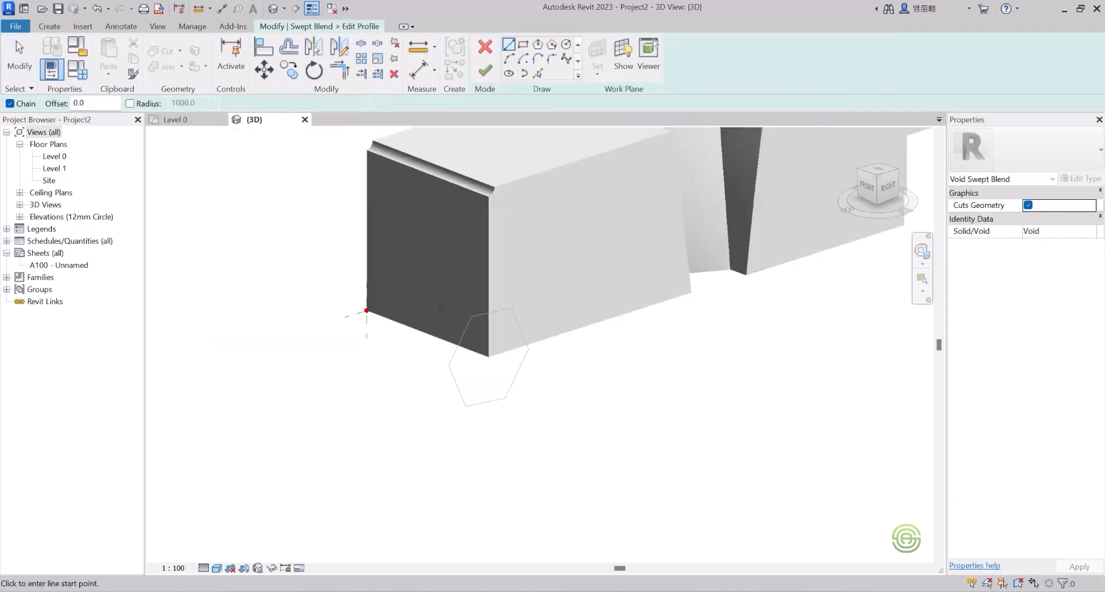
left_click(523, 44)
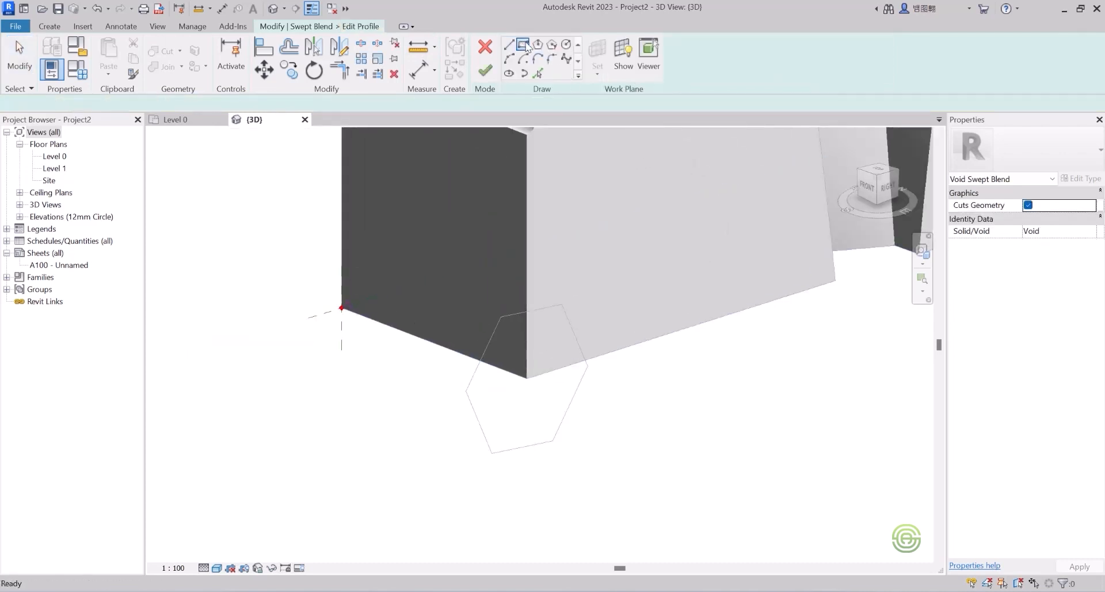
scroll(377, 296, "up", 2)
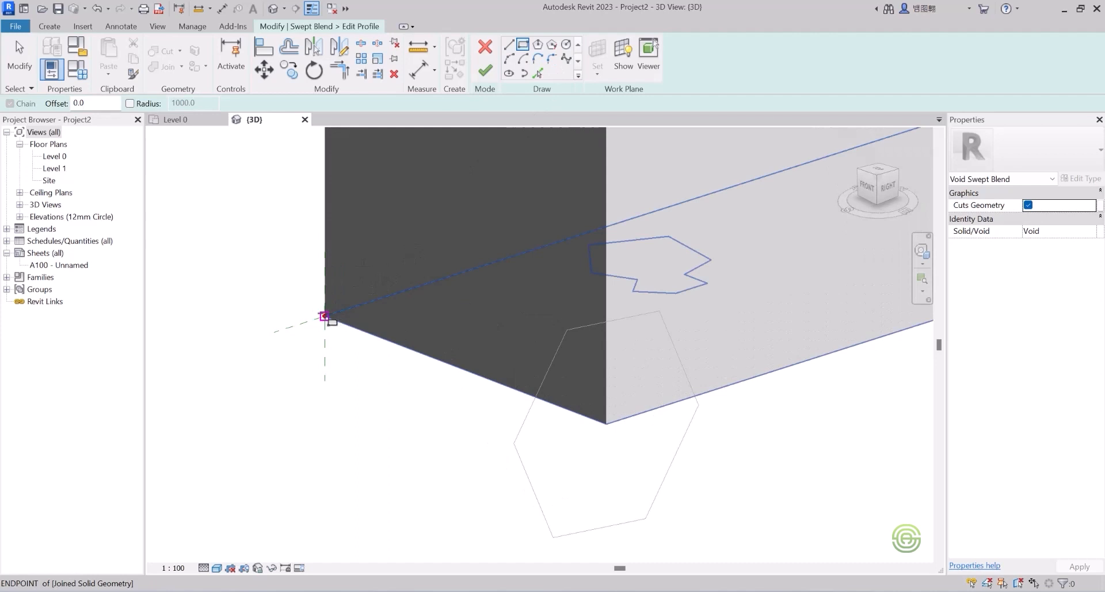
left_click(324, 316)
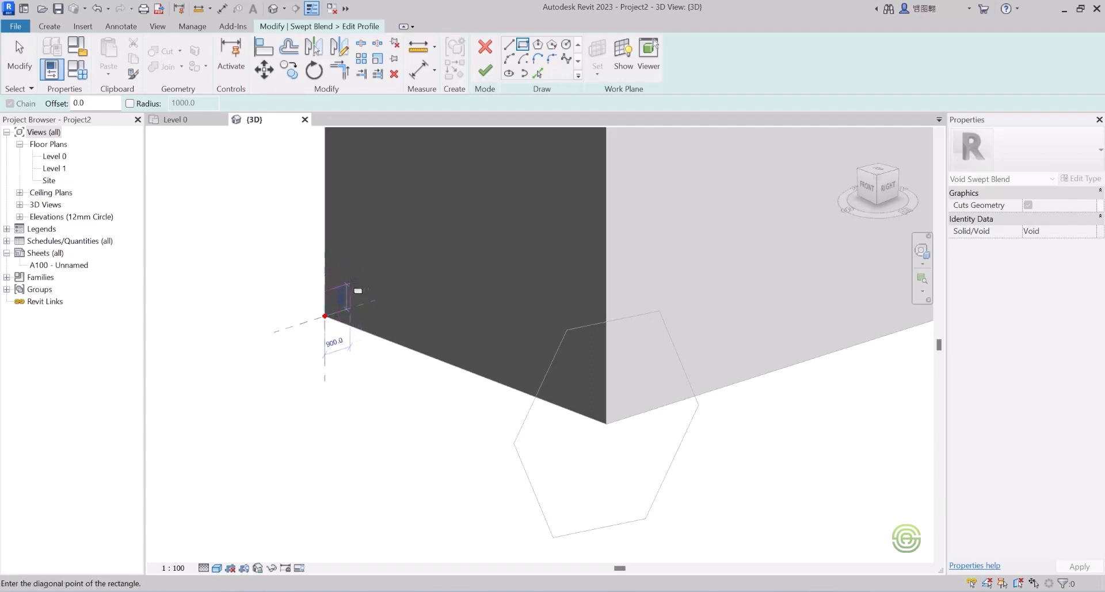
left_click(357, 290)
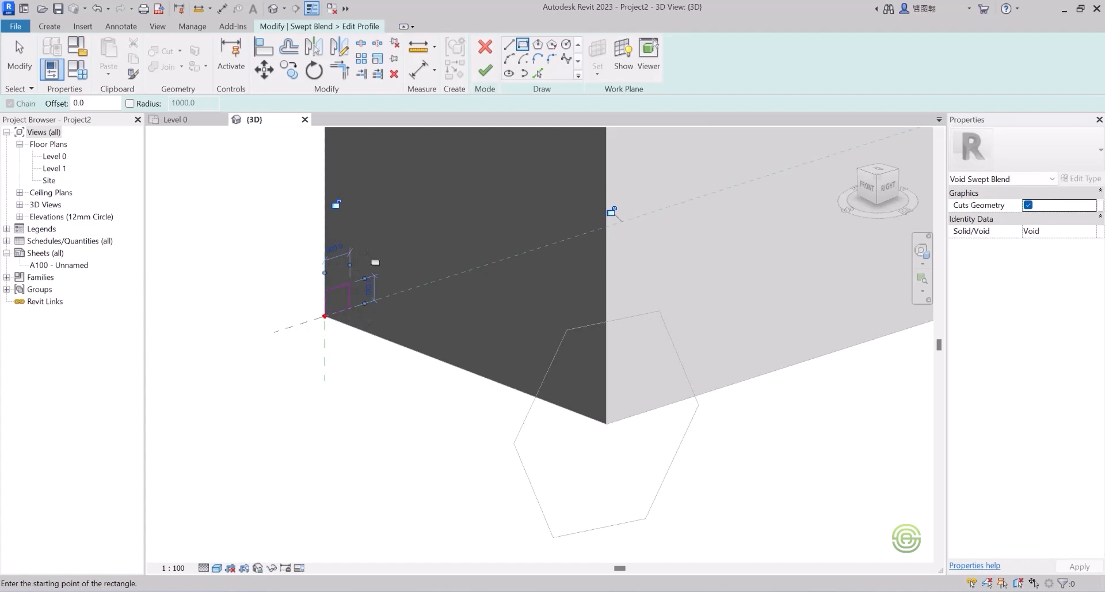
left_click(485, 70)
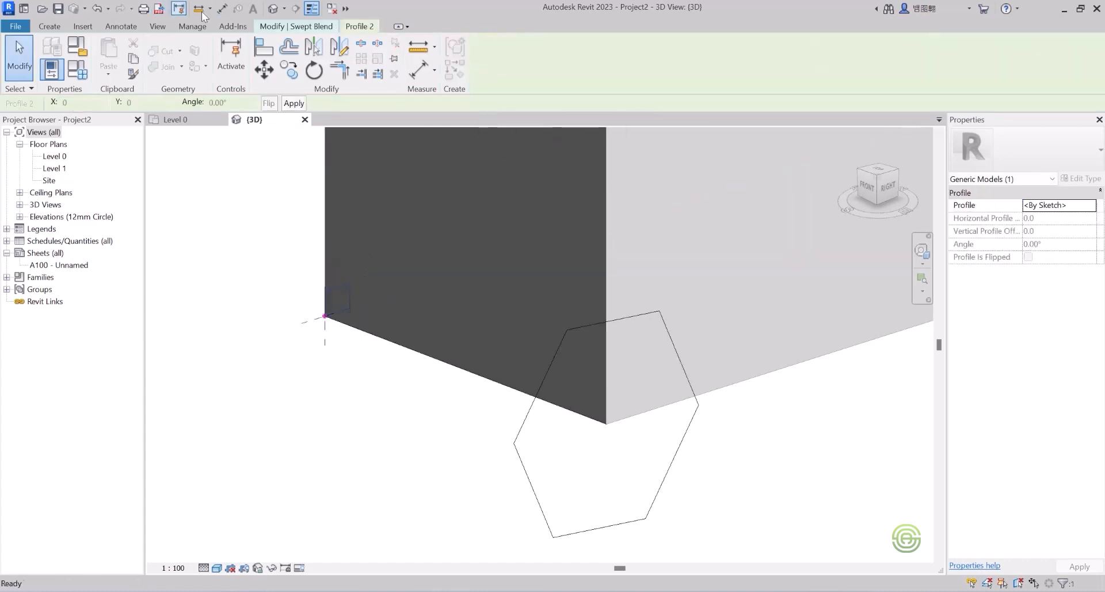
left_click(294, 27)
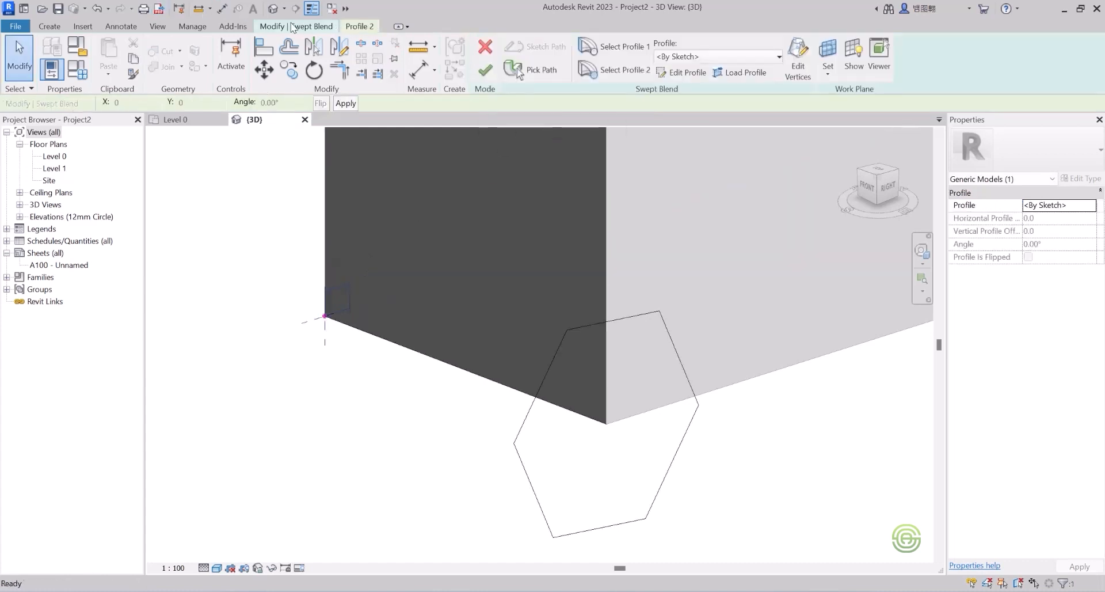
Step: Finish the void swept blend and orbit to inspect the tapering bevel along the bottom edge
left_click(486, 74)
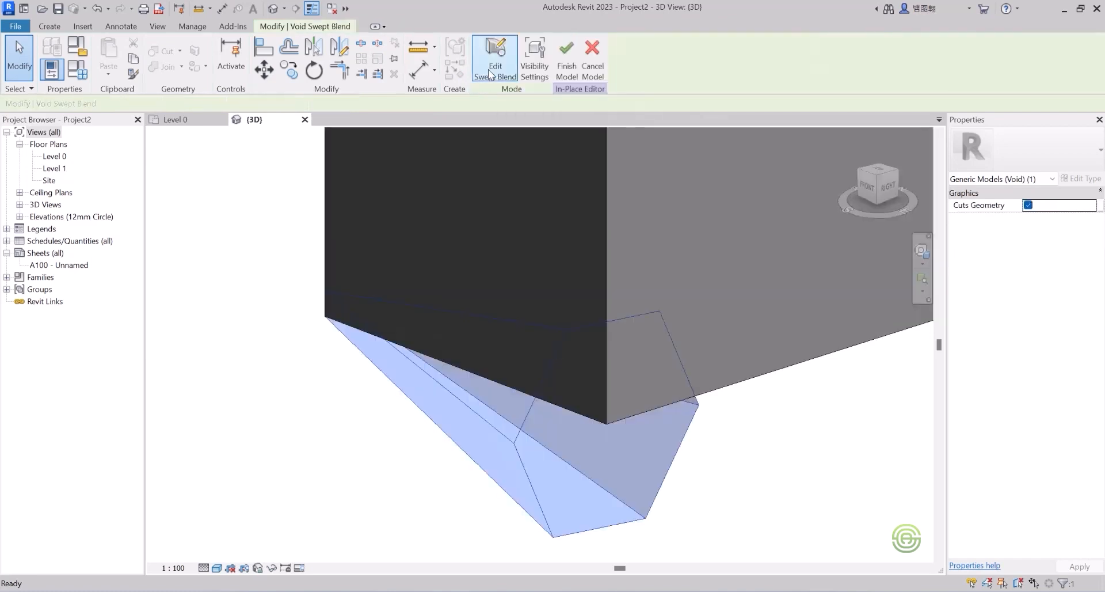
left_click(292, 298)
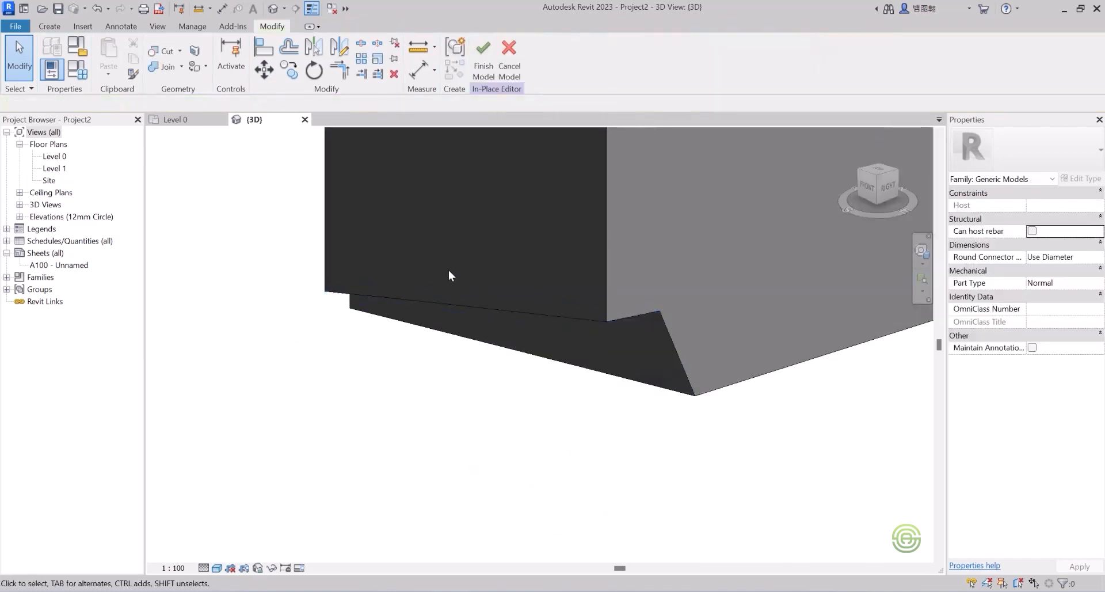
middle_click_drag(449, 271, 474, 302, "shift")
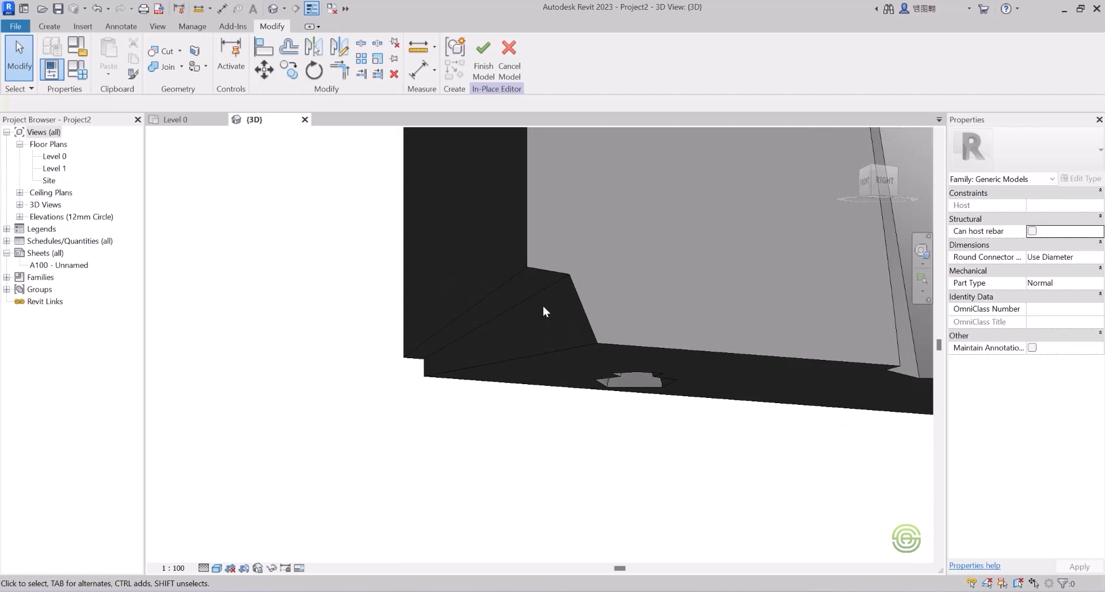
middle_click_drag(540, 289, 294, 371, "shift")
scroll(245, 351, "up", 4)
scroll(620, 409, "down", 1)
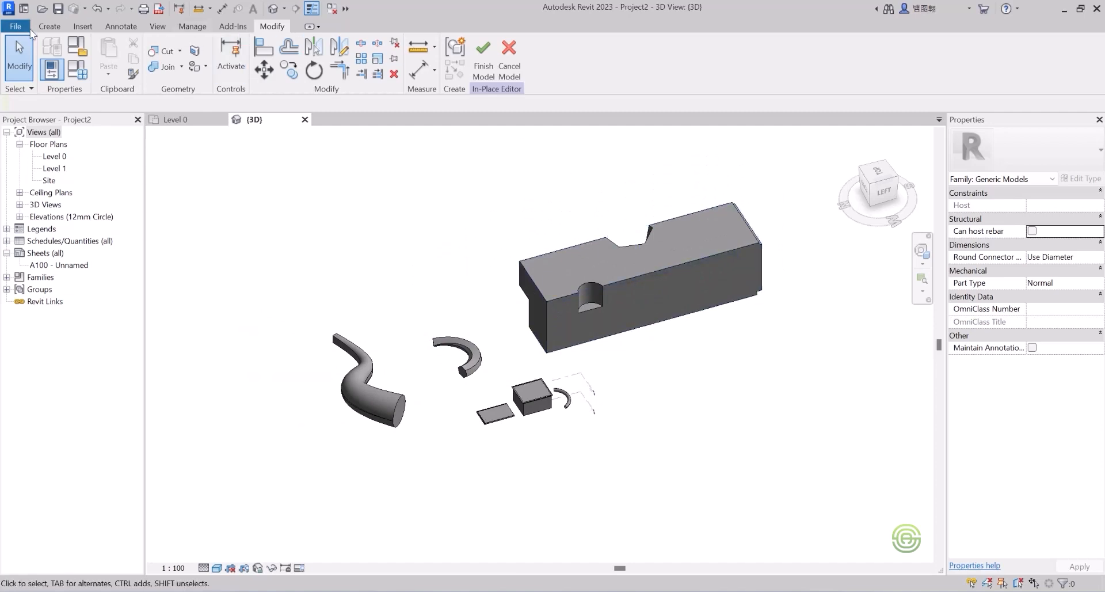
Step: Select all fourteen model elements with a crossing window and delete them
left_click(50, 27)
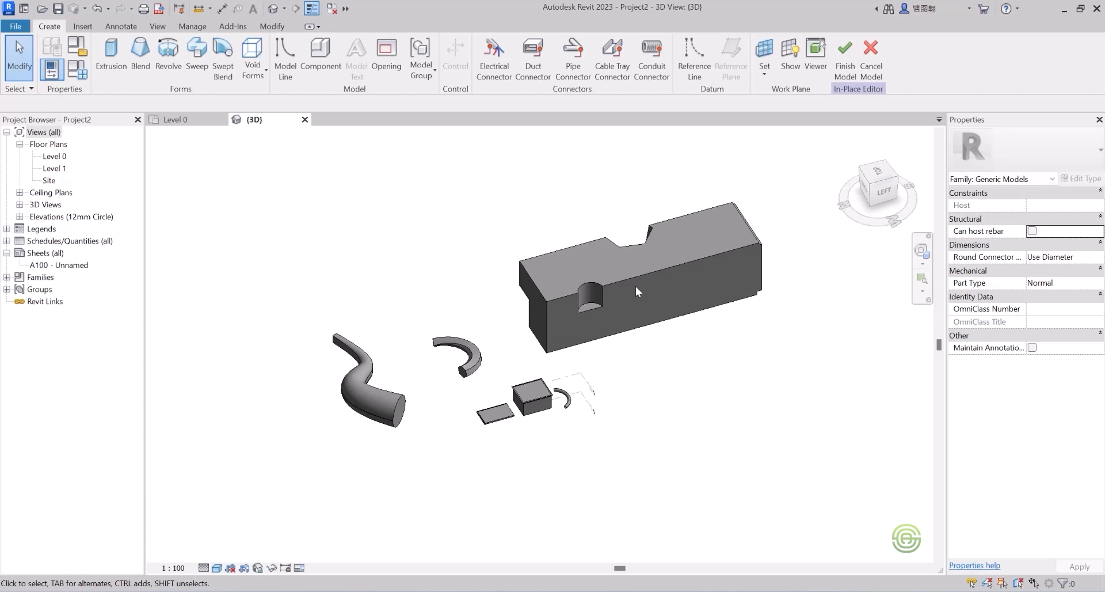
scroll(613, 293, "down", 2)
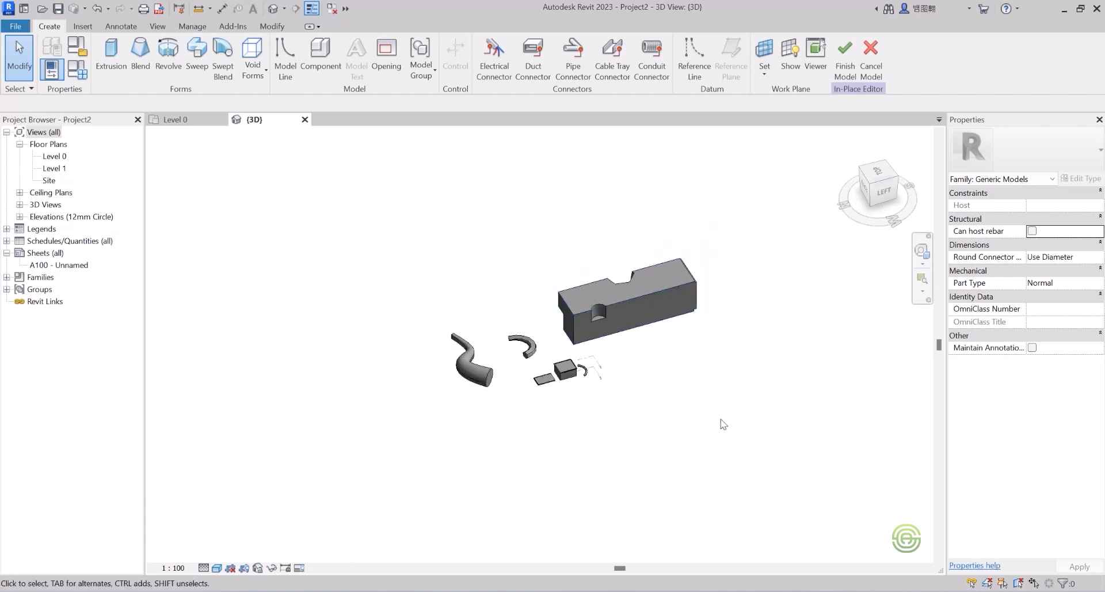
left_click_drag(741, 413, 311, 241)
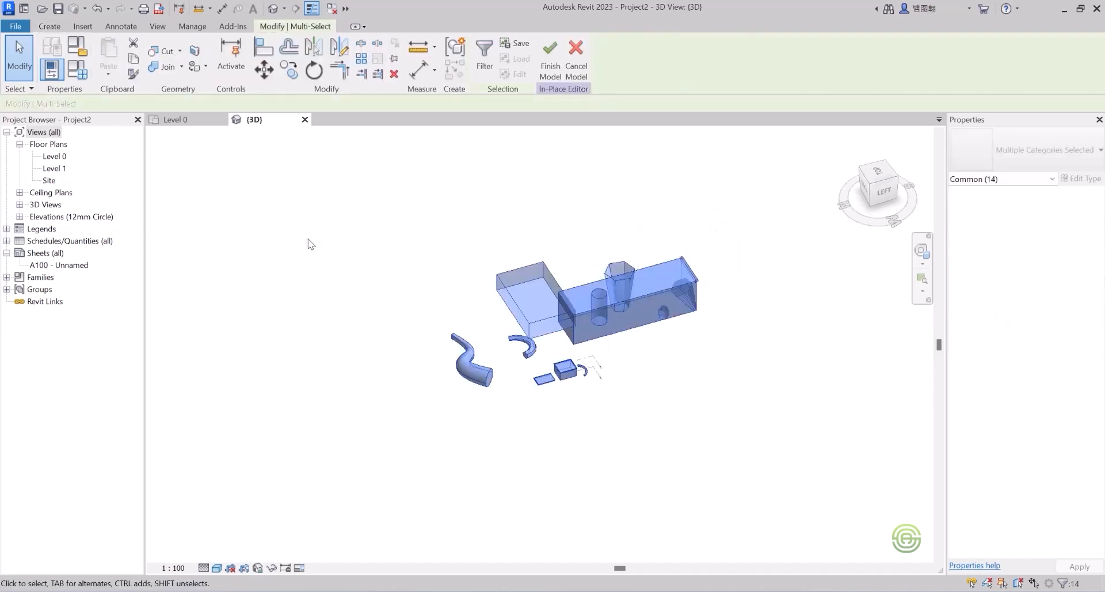
key("Delete")
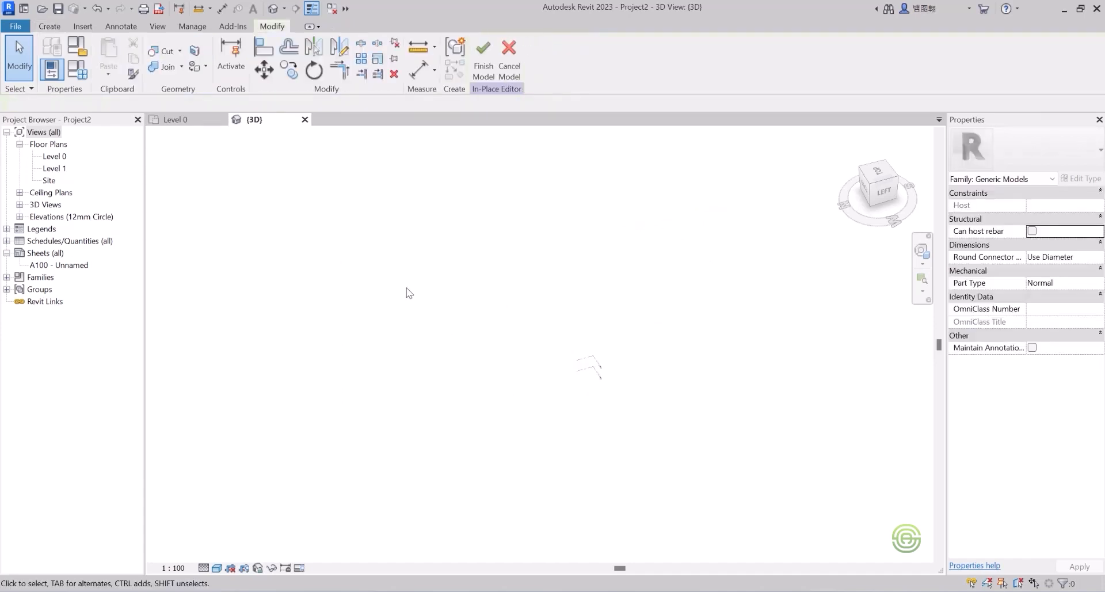
scroll(529, 360, "up", 6)
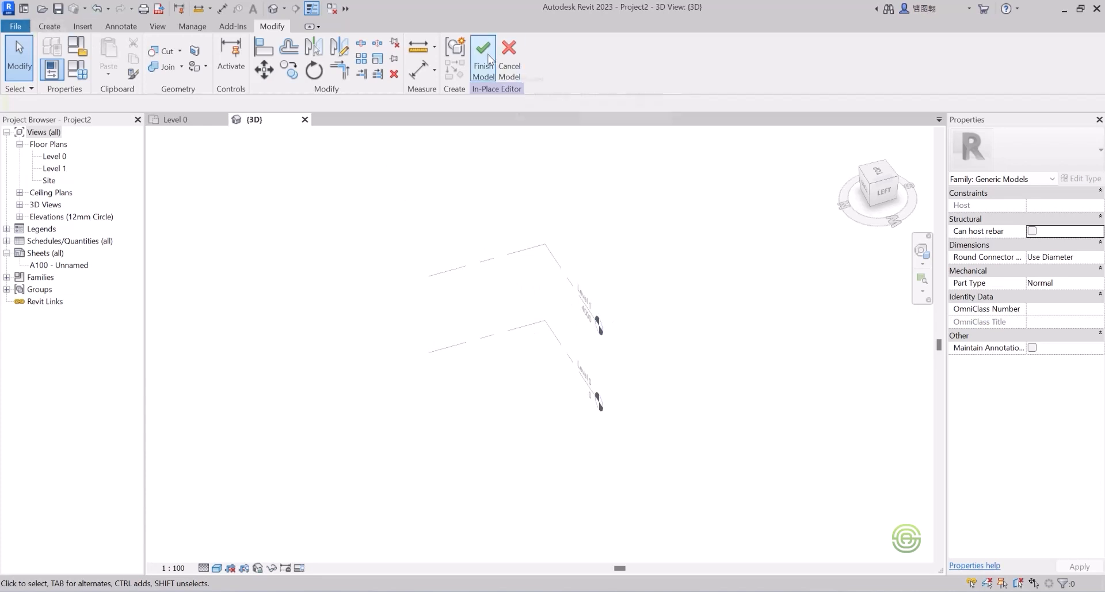
Step: Cancel the in-place model, discard its changes, and orbit to view Level 0 and Level 1
left_click(510, 52)
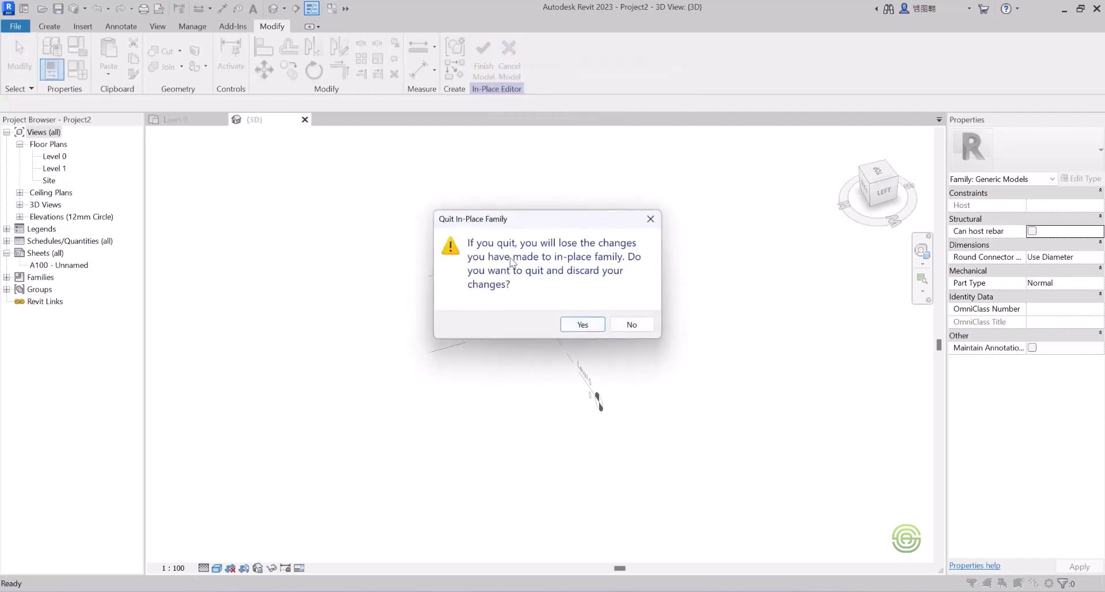
left_click(582, 324)
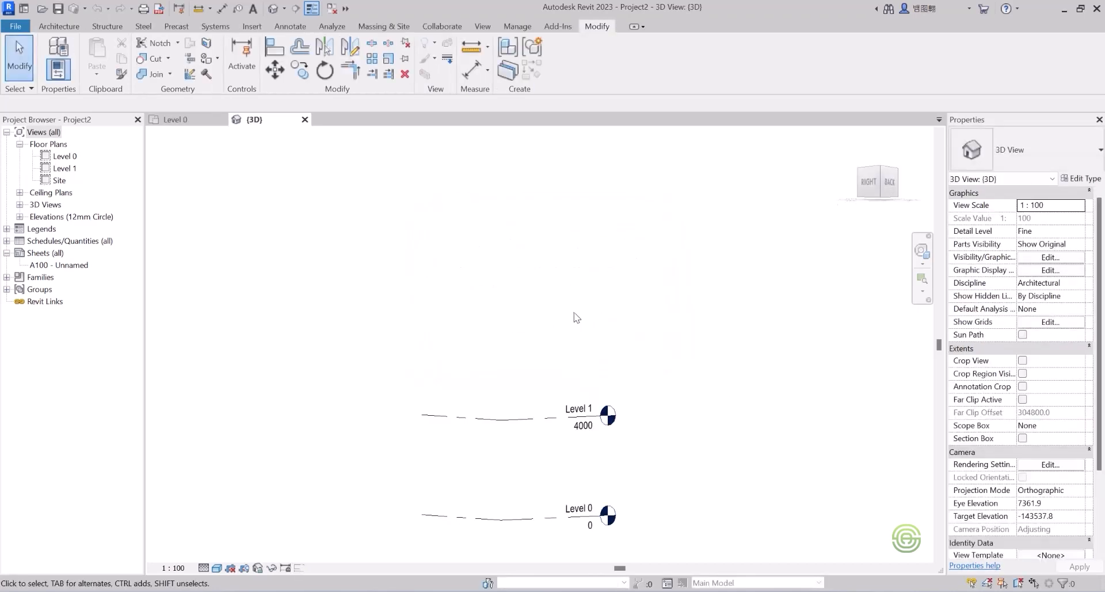
scroll(579, 345, "down", 3)
scroll(577, 353, "down", 1)
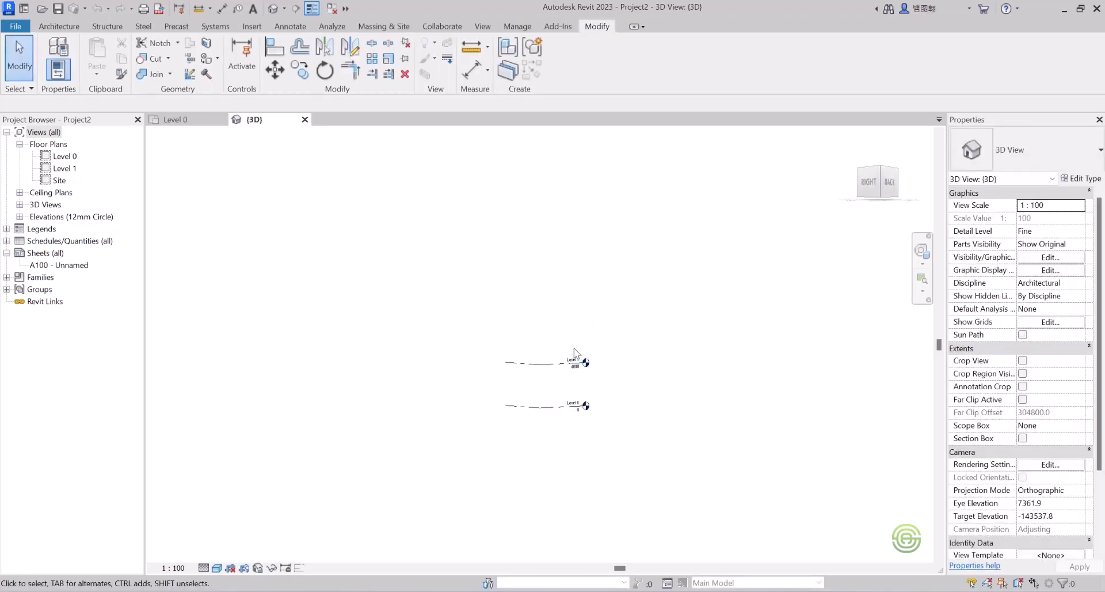
middle_click_drag(549, 410, 614, 307, "shift")
scroll(613, 302, "down", 2)
middle_click_drag(575, 415, 590, 462, "shift")
scroll(566, 410, "up", 4)
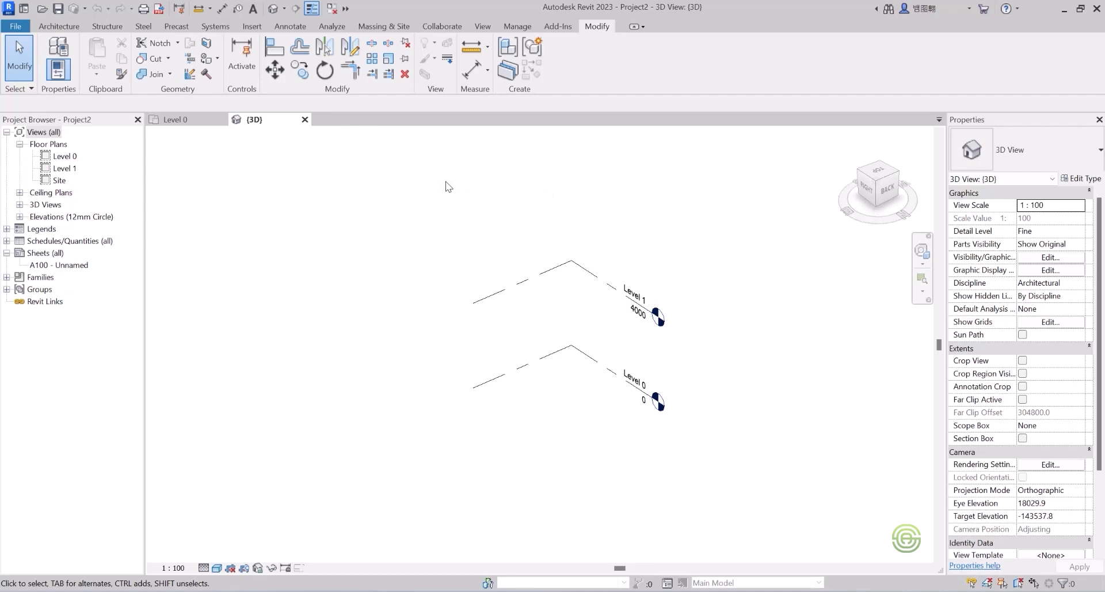
Step: Create a new conceptual mass family from the Metric Mass.rft template
left_click(16, 27)
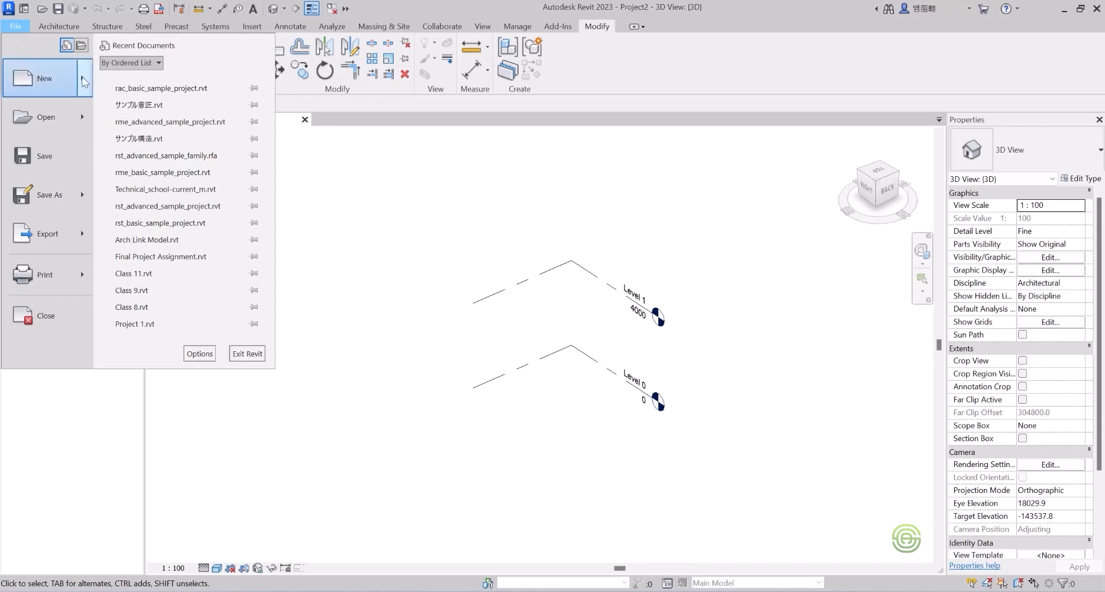
mouse_move(84, 82)
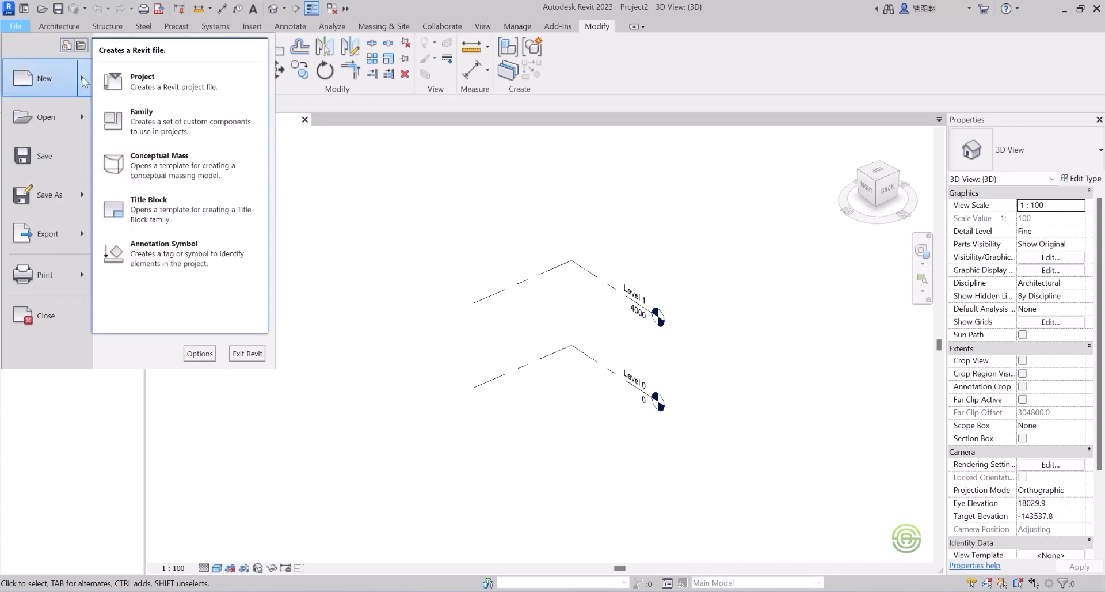
left_click(167, 159)
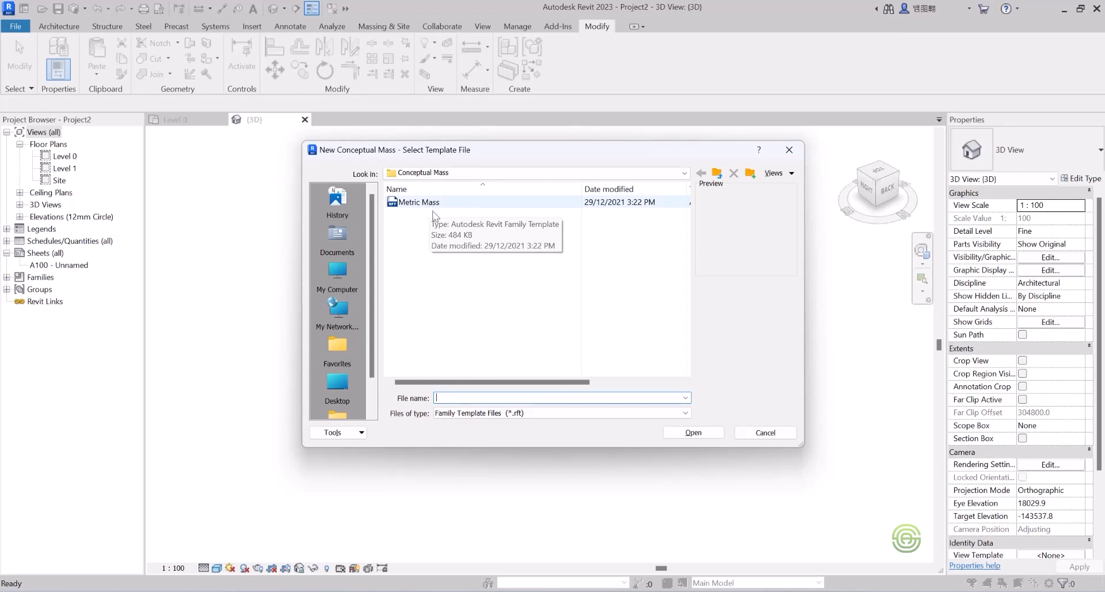
left_click(449, 205)
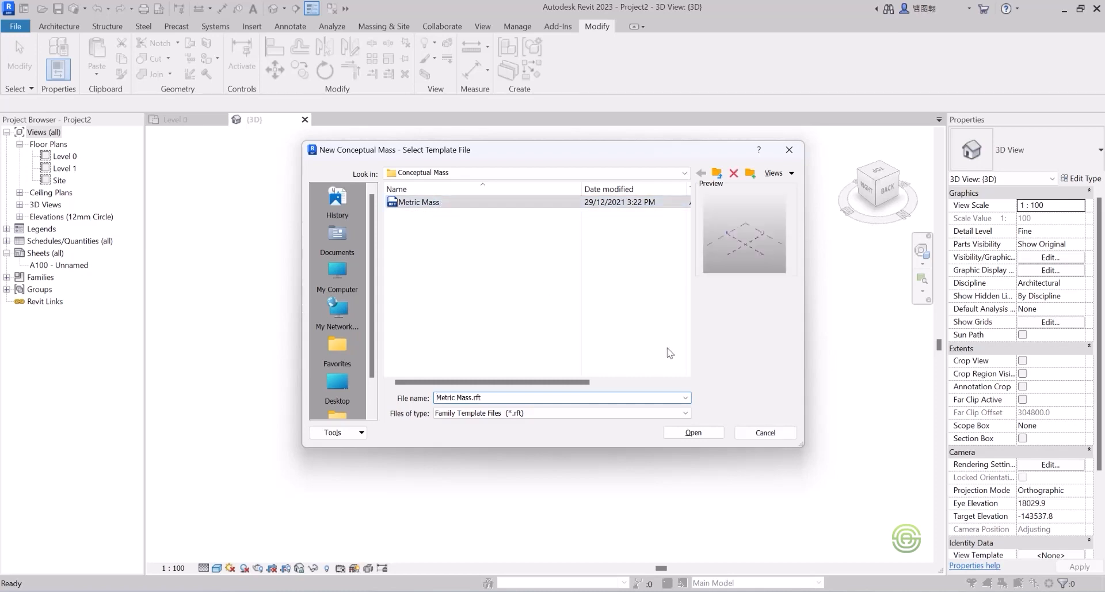
left_click(693, 433)
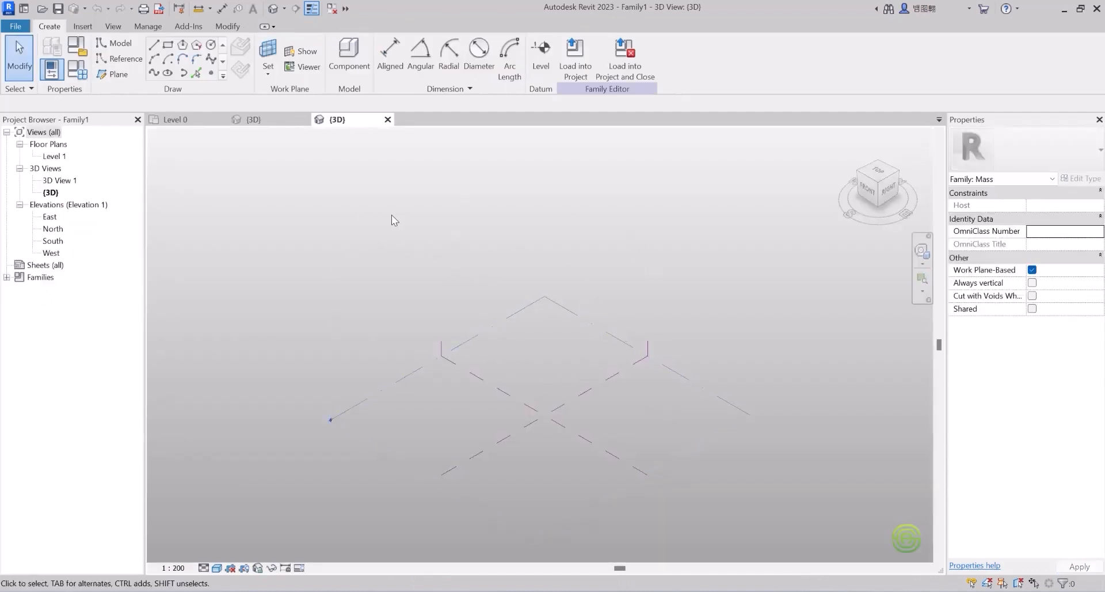
Step: Switch to Project2's 3D view and back to Family1's 3D view
left_click(253, 119)
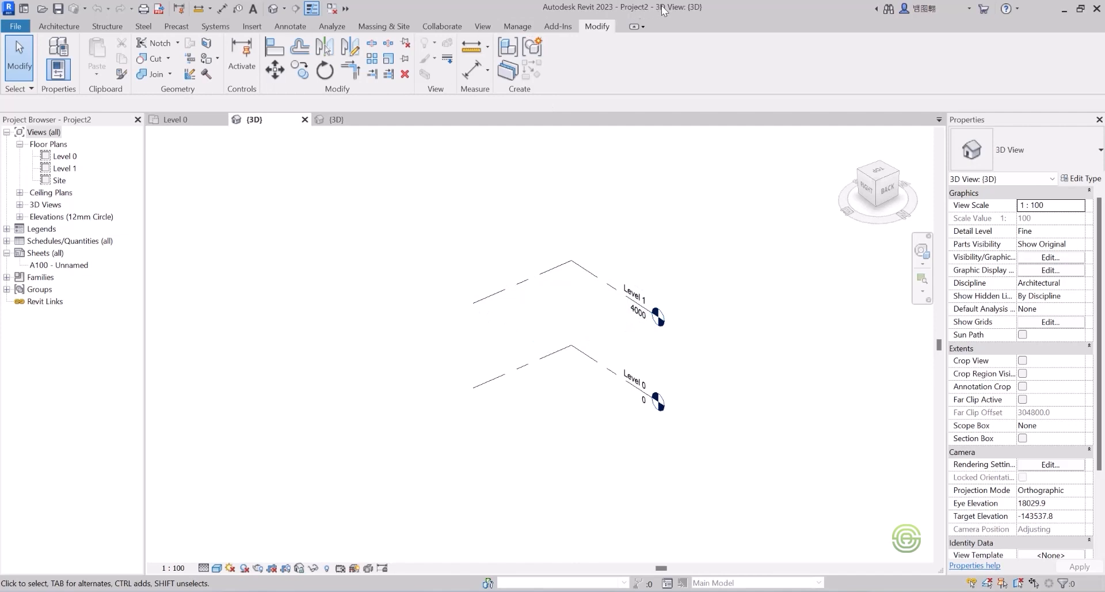
left_click(340, 120)
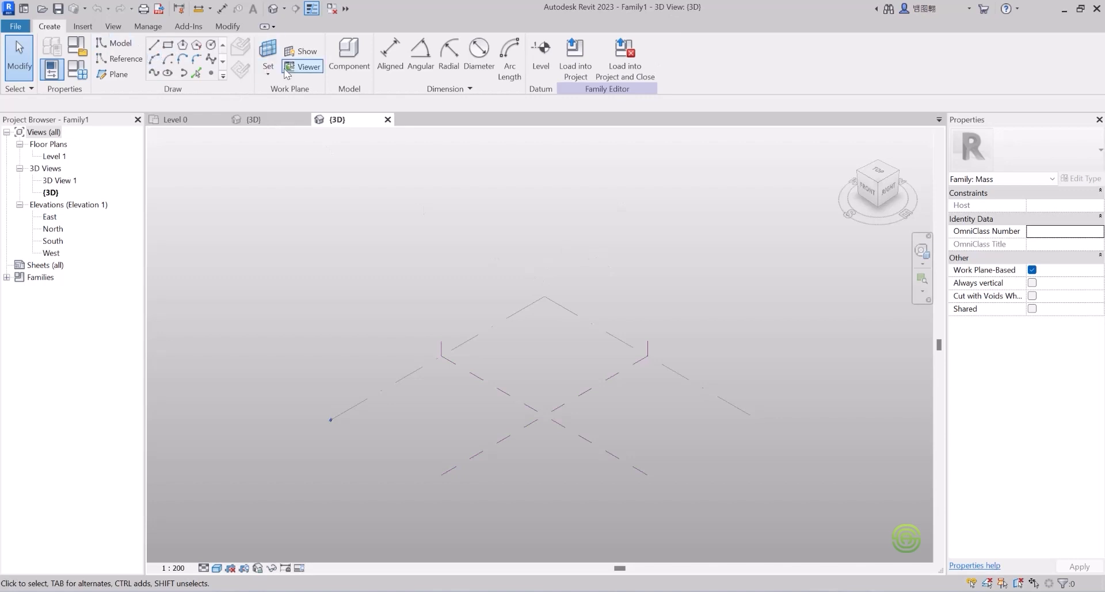
scroll(486, 274, "down", 2)
scroll(508, 392, "up", 3)
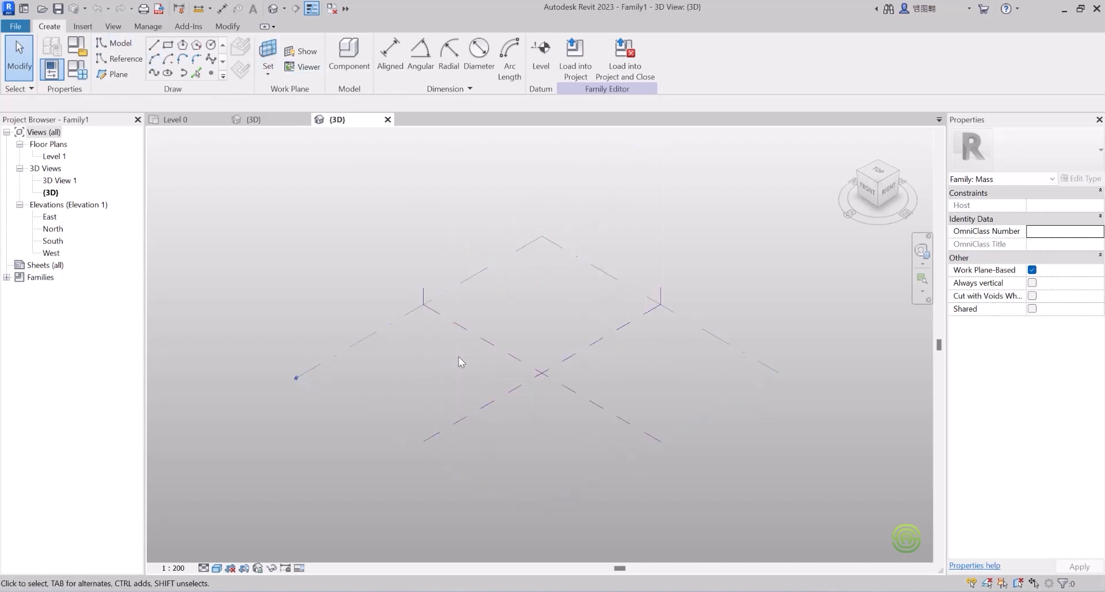
Step: Select Level 1 and both centre reference planes to inspect them, then clear the selection
left_click(769, 366)
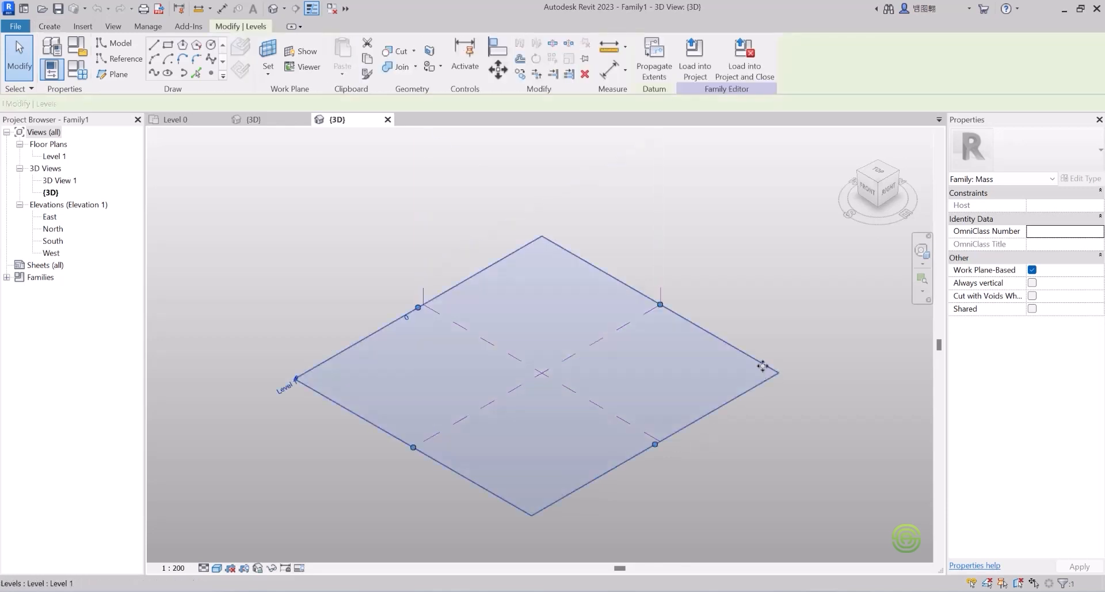
left_click(644, 472)
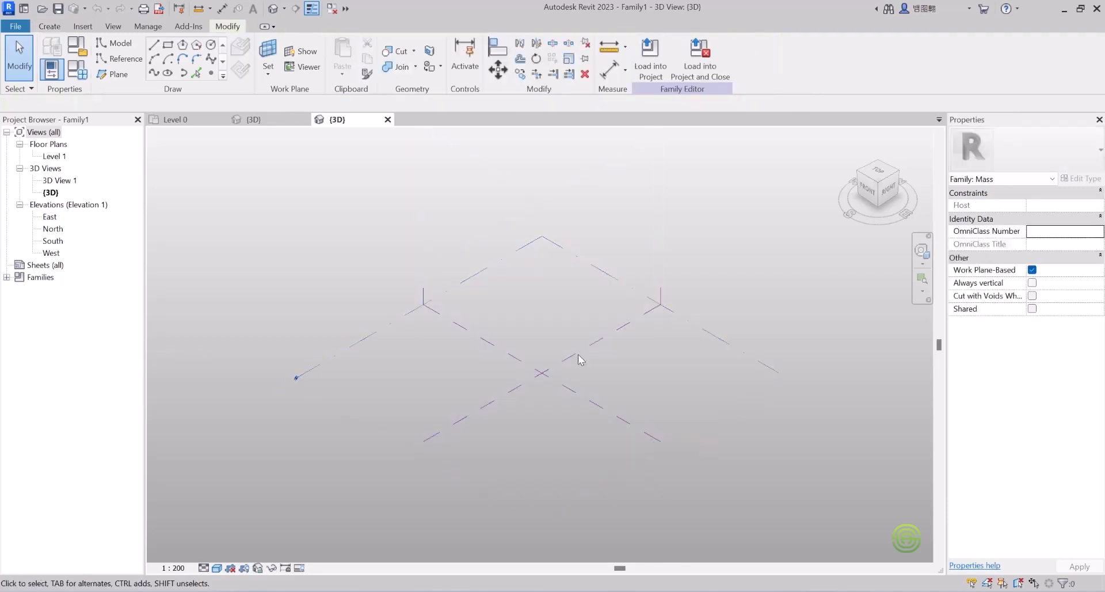
left_click(445, 322)
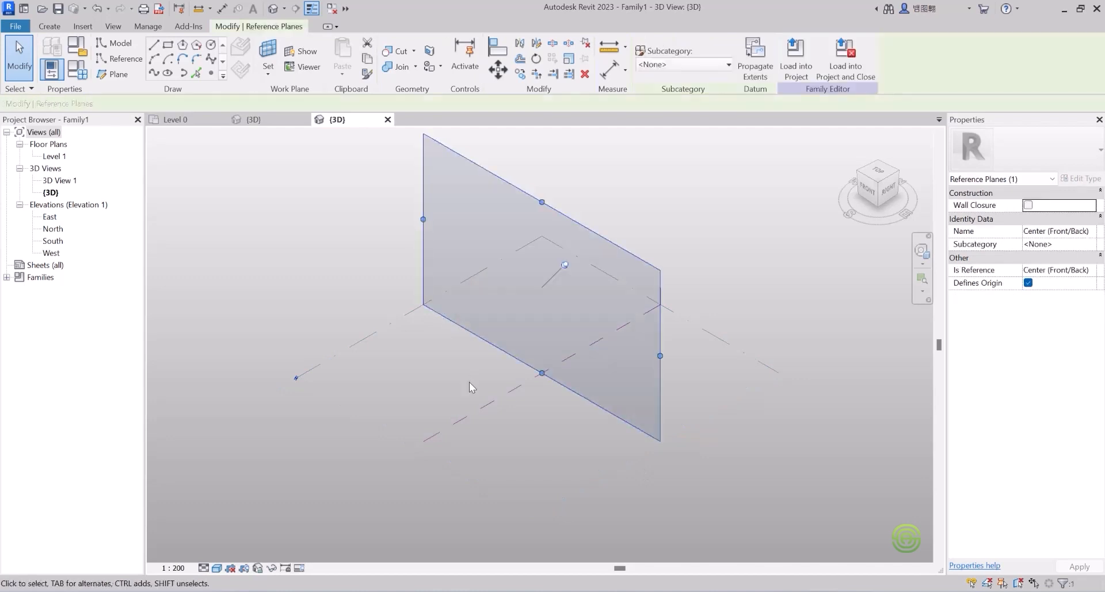
left_click(481, 409)
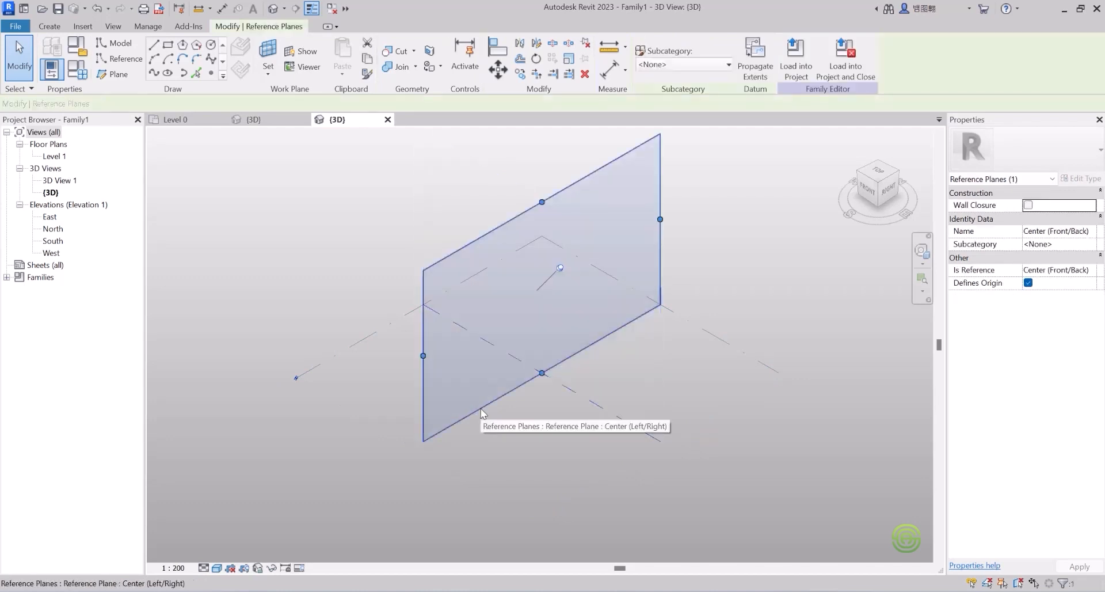
left_click(291, 232)
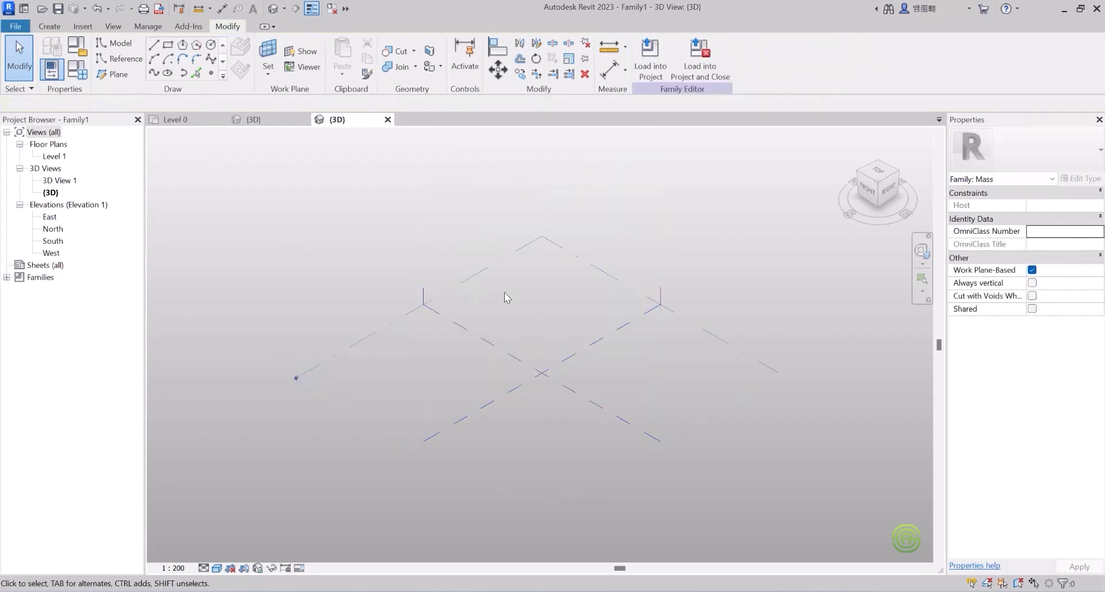
scroll(511, 322, "down", 2)
left_click(49, 26)
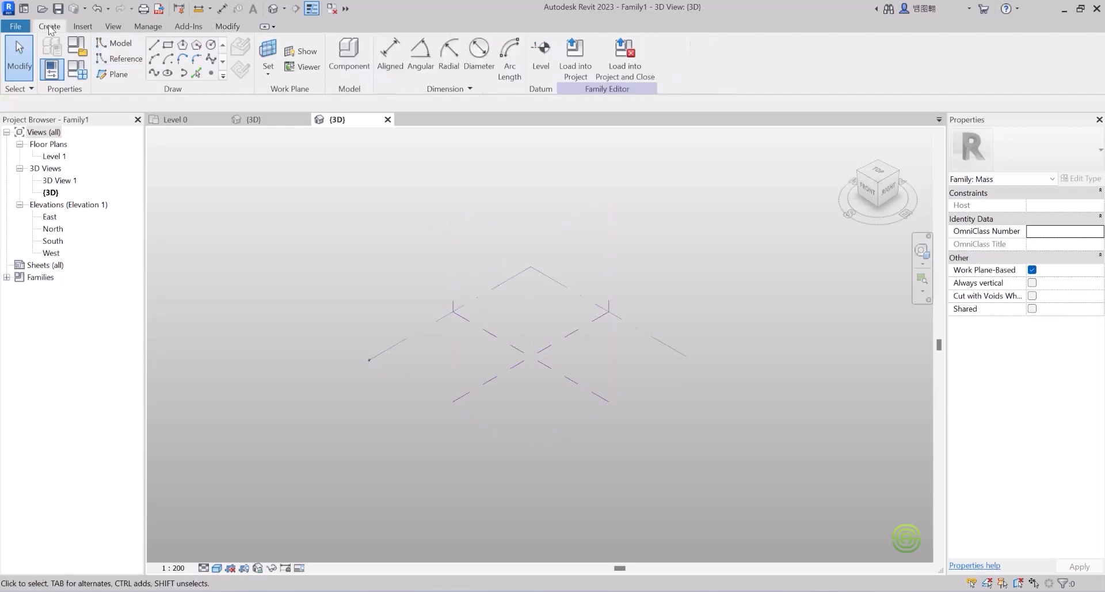
Step: Draw a 27000 by 18000 rectangle on Level 1 beside the centre reference planes
left_click(168, 45)
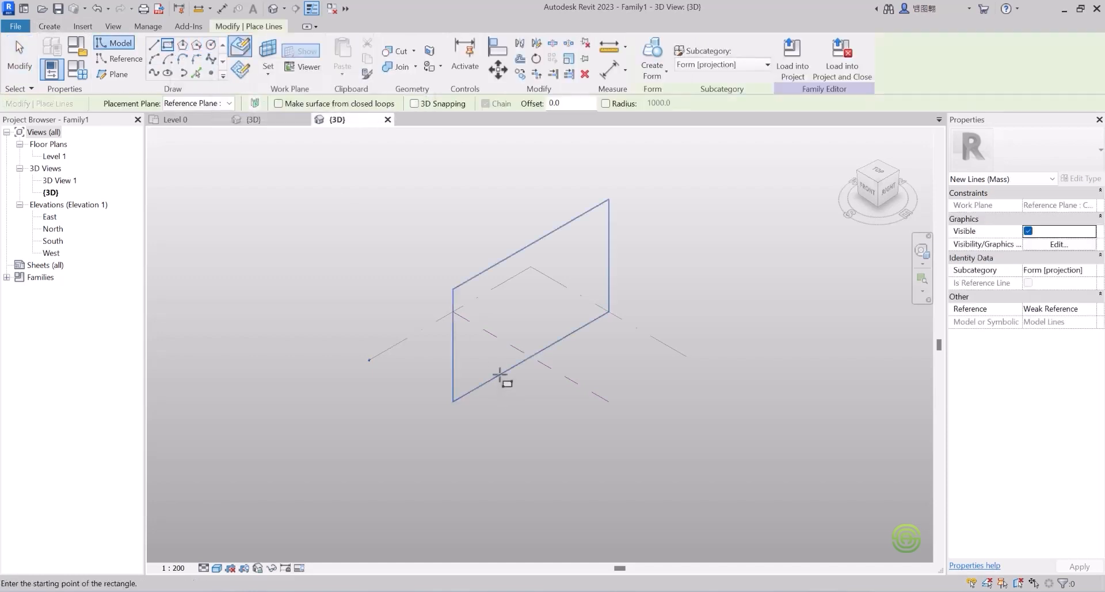
scroll(521, 316, "up", 2)
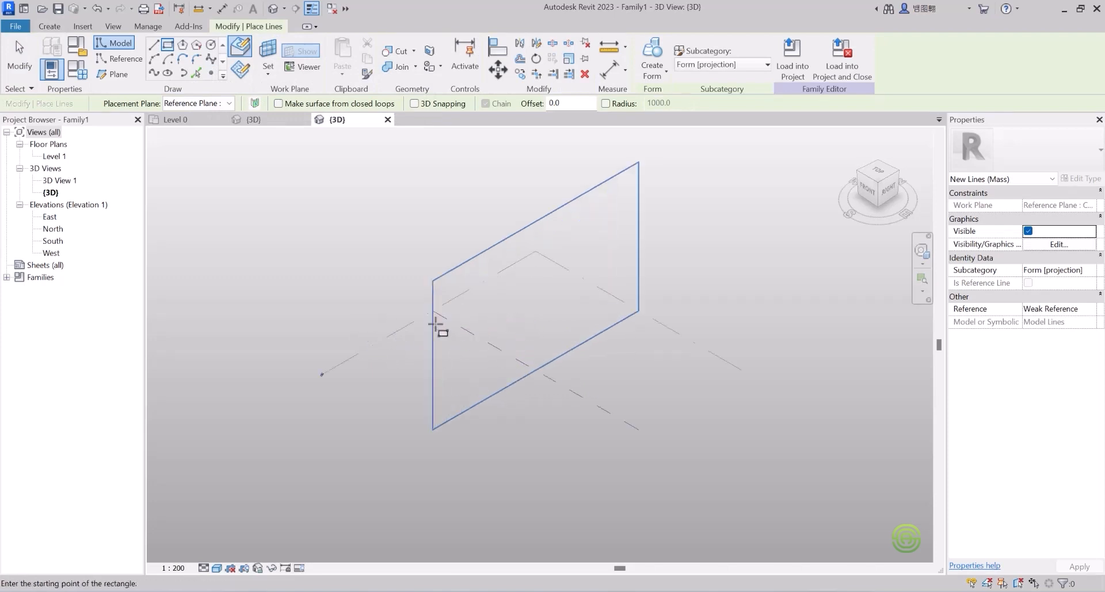
key("Escape")
key("Escape")
left_click(395, 331)
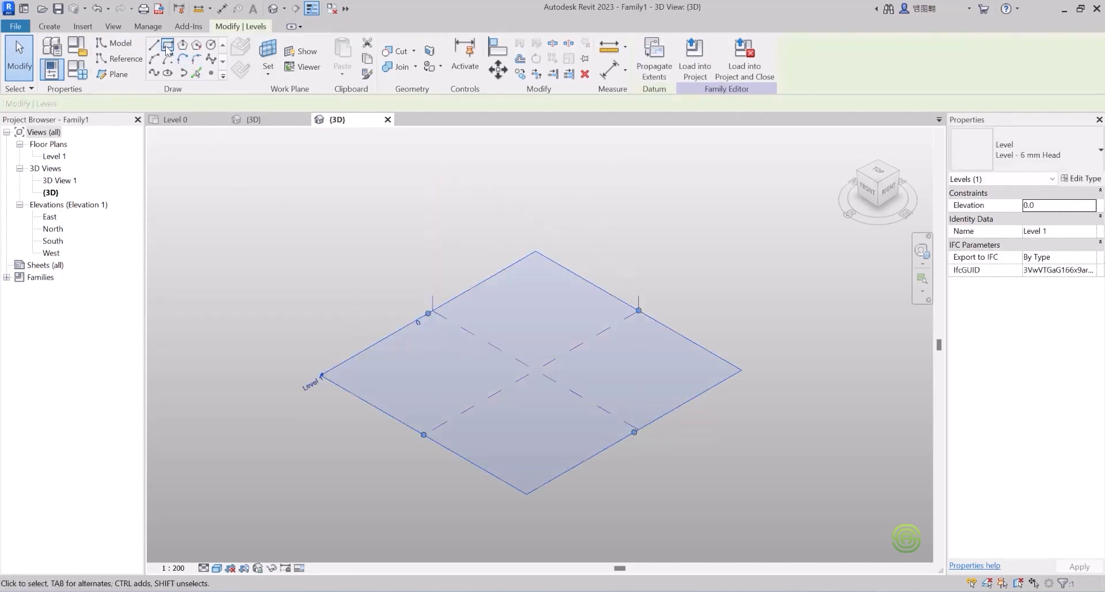
left_click(46, 27)
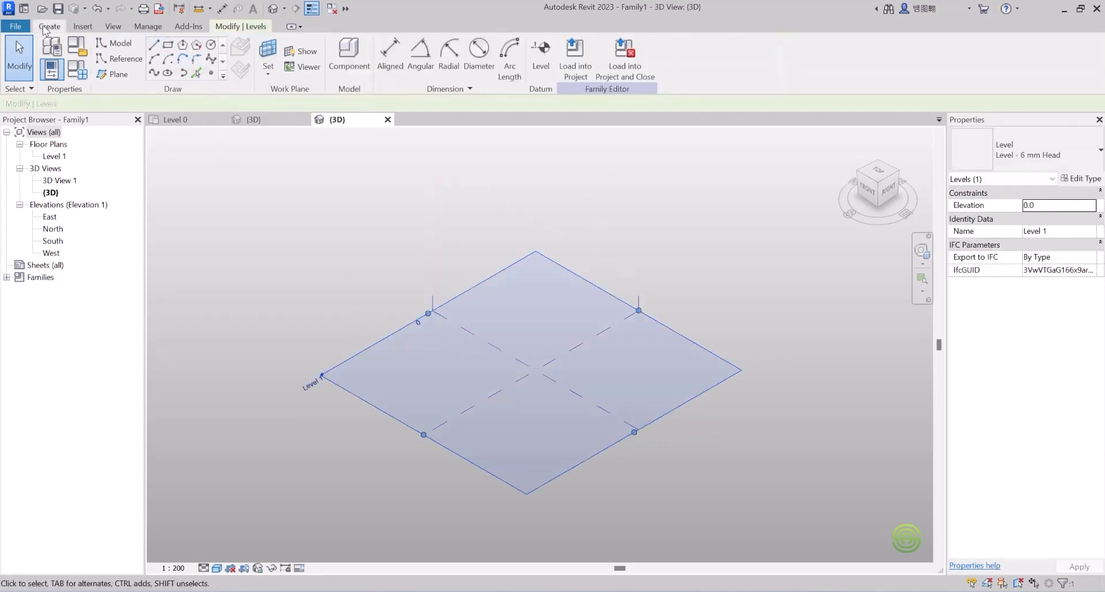
left_click(168, 46)
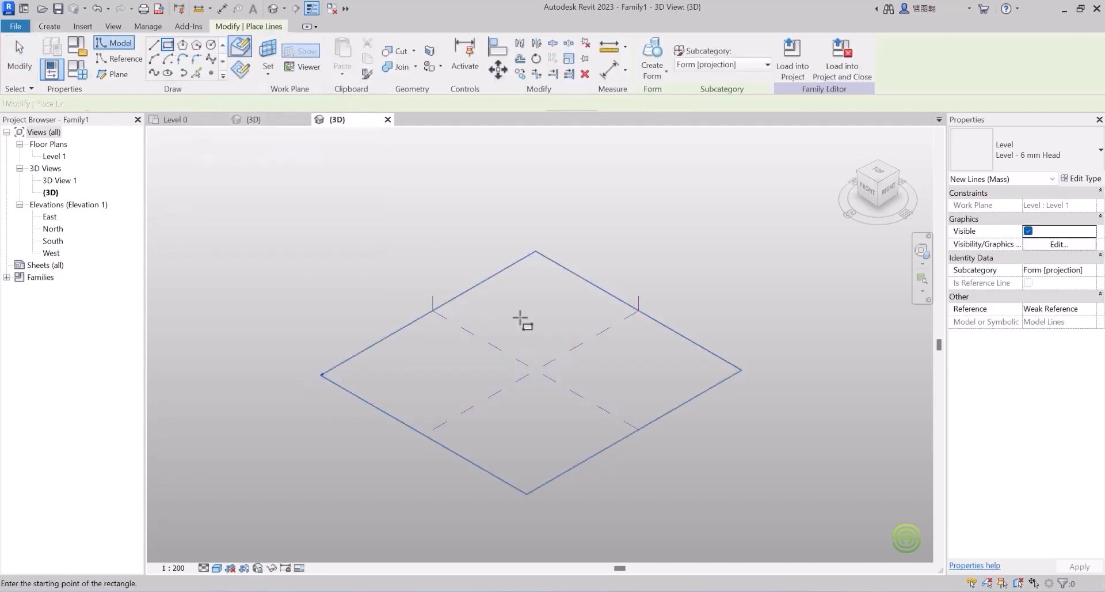
left_click(513, 291)
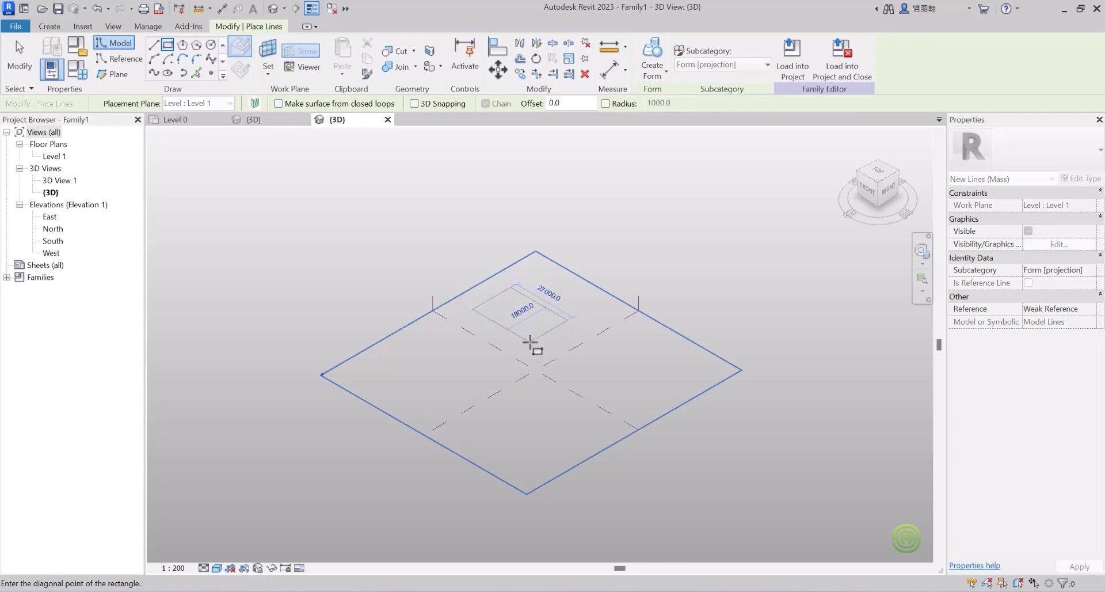
left_click(530, 343)
Step: Finish drawing and select the rectangle's four lines to bring up the solid or void form choices
scroll(548, 297, "up", 3)
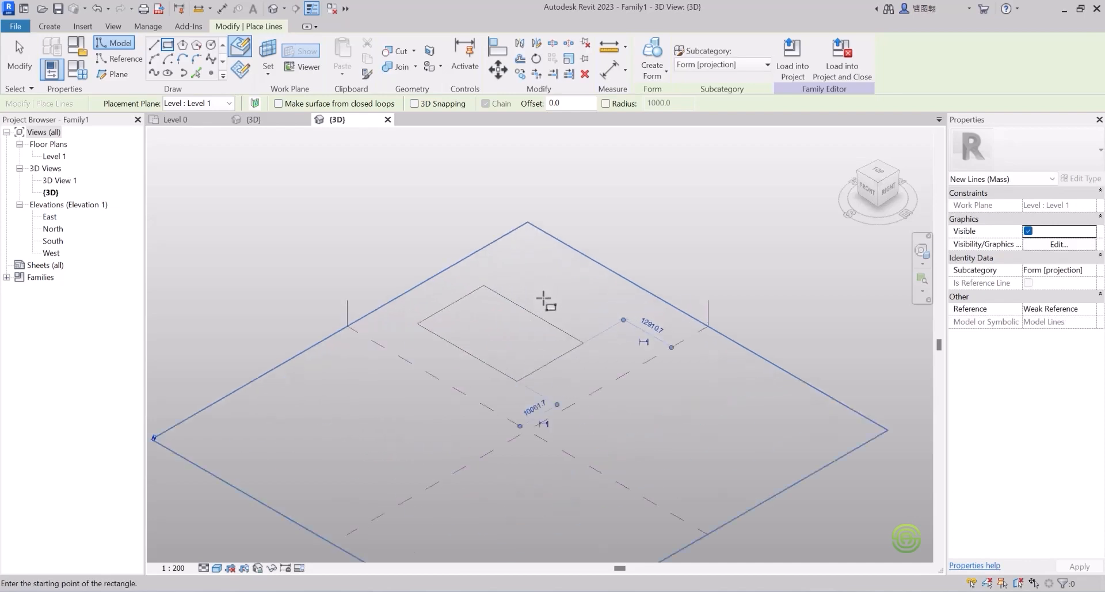
key("Escape")
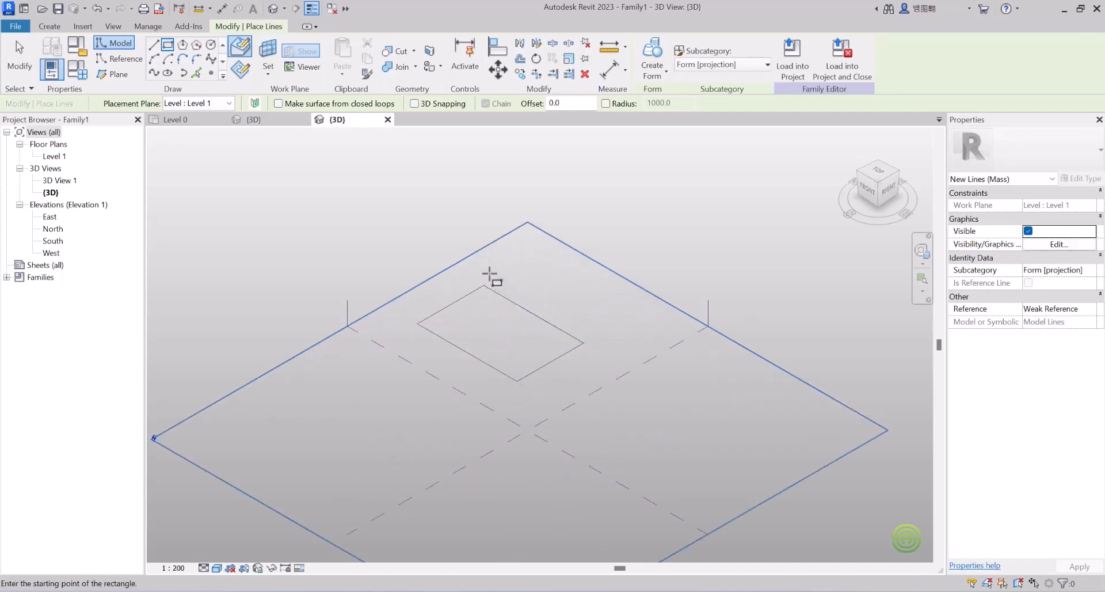
key("Escape")
left_click(501, 301)
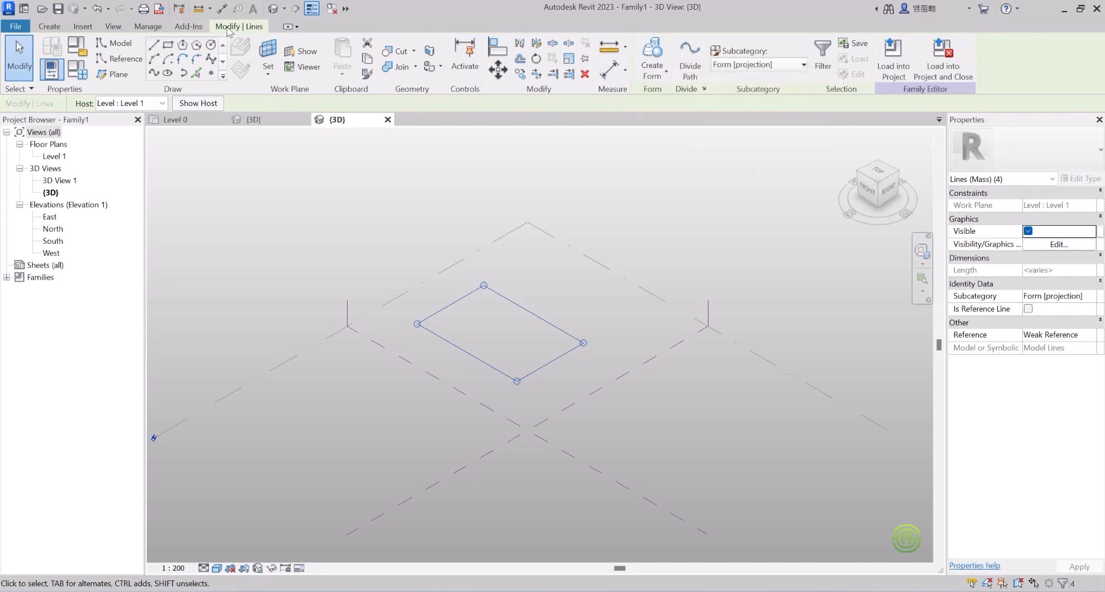
left_click(651, 73)
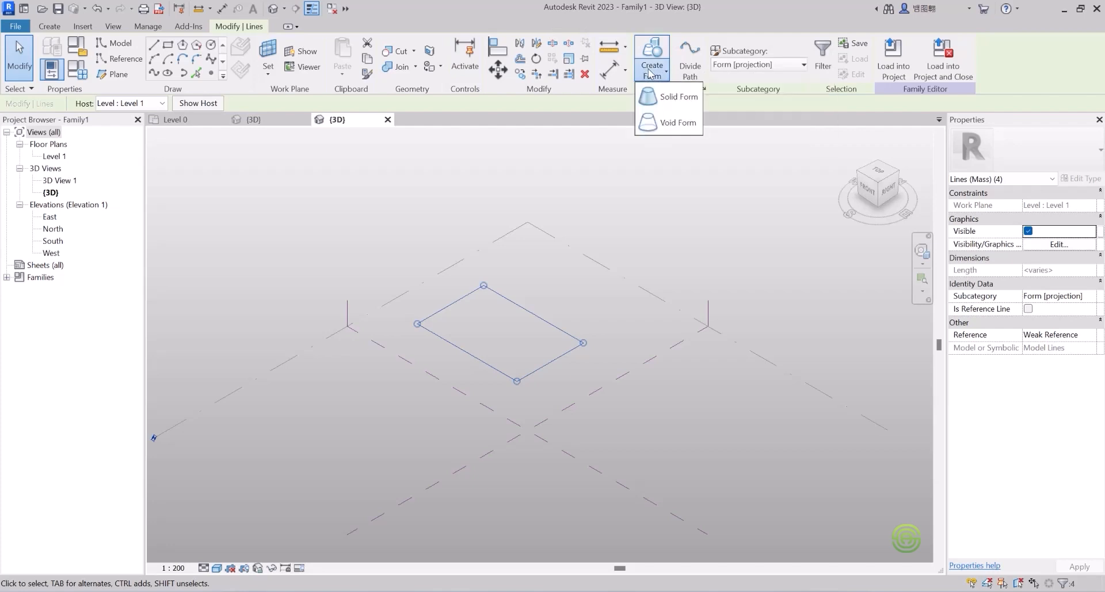
Step: Extrude the rectangle into a solid box and drag its top up to about 32041 tall
left_click(680, 98)
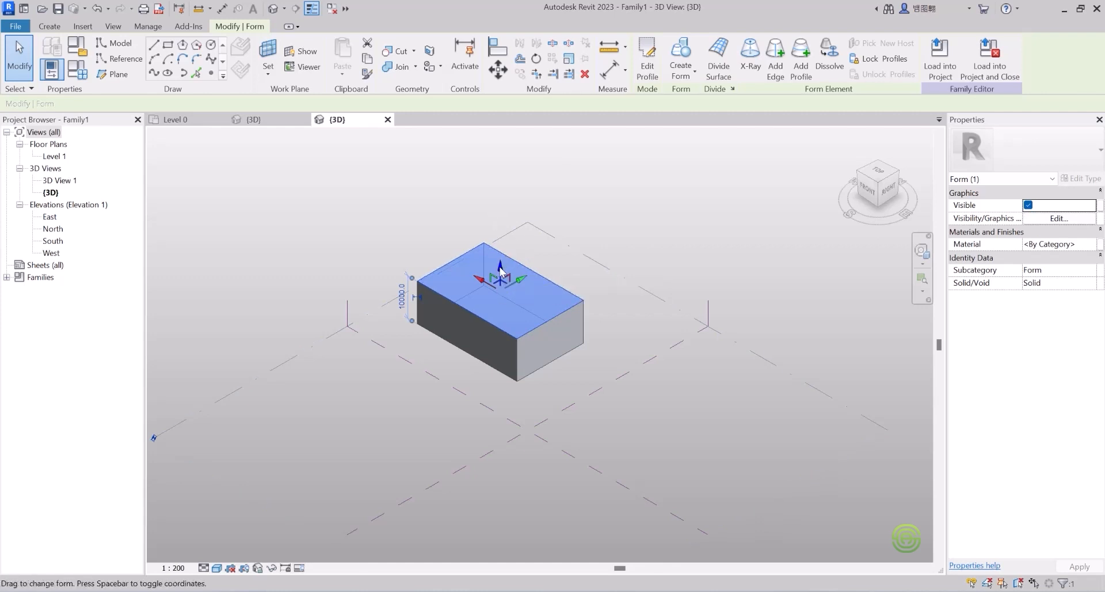
left_click_drag(501, 271, 498, 167)
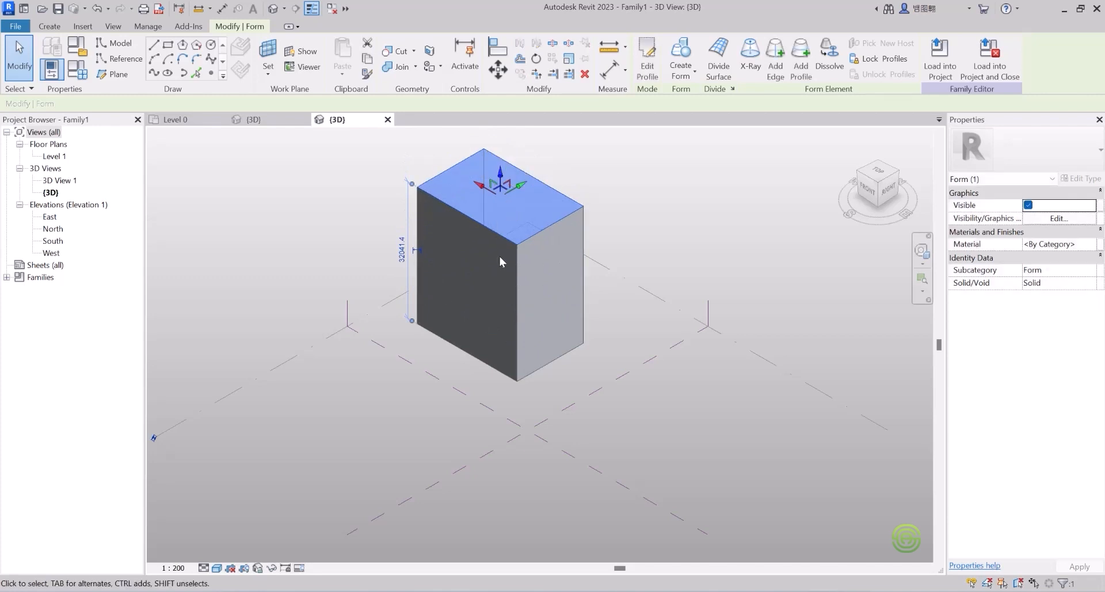
middle_click_drag(503, 262, 316, 215, "shift")
Step: Try selecting the box's right vertical edge and bottom corner vertex, clearing each selection
scroll(492, 245, "up", 4)
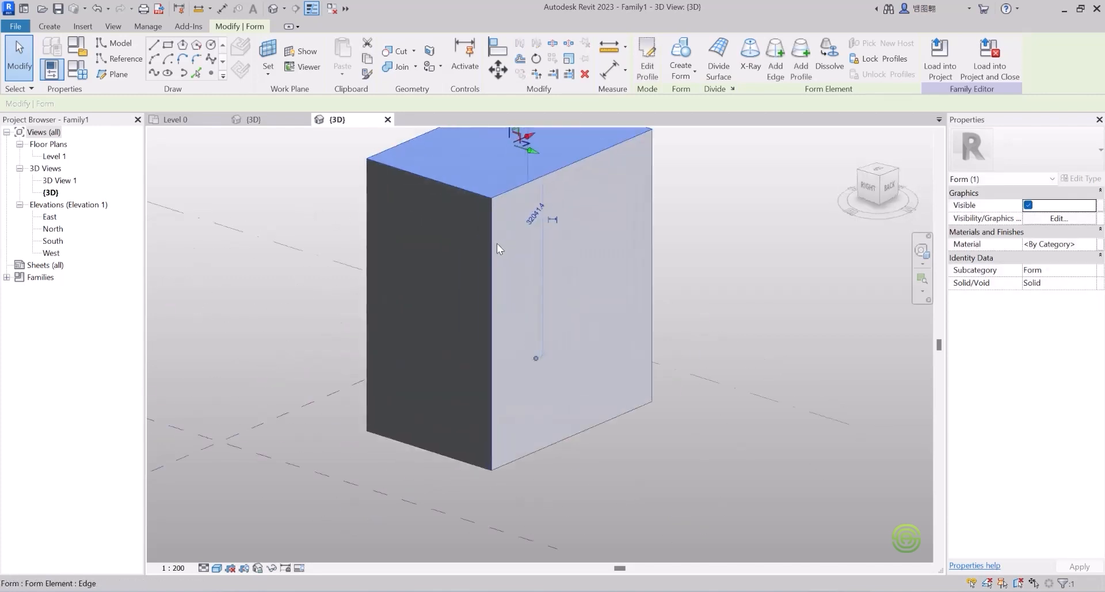
scroll(484, 236, "up", 2)
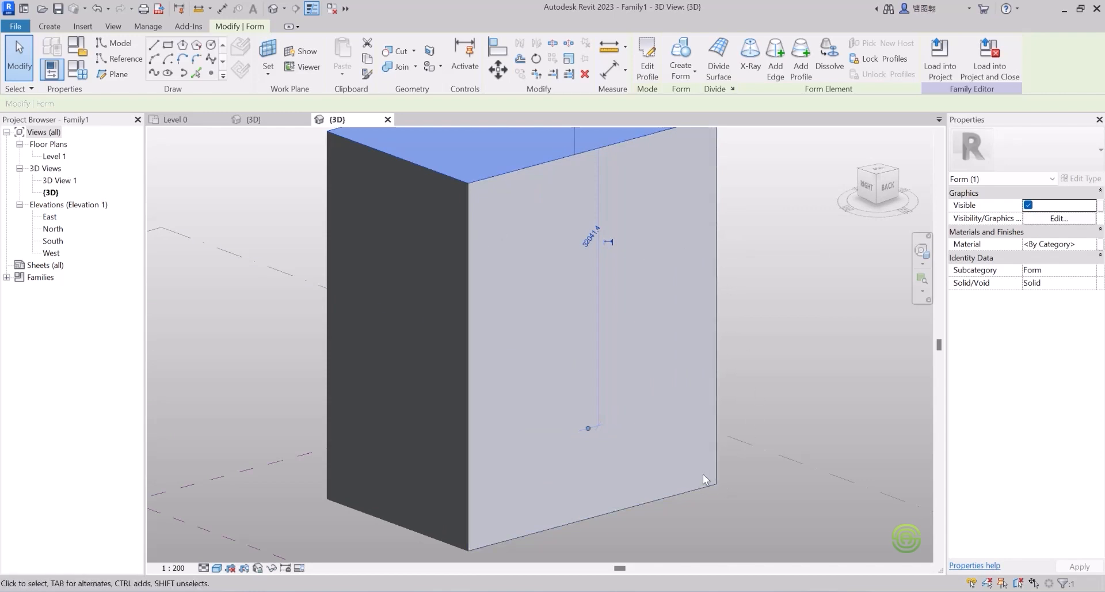
left_click(765, 274)
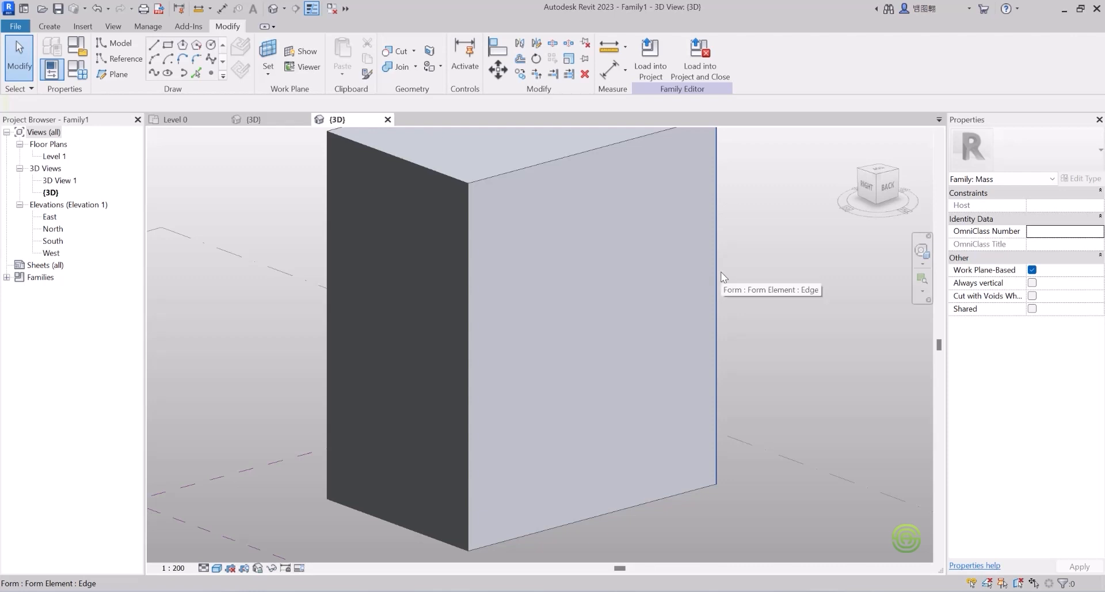
scroll(723, 277, "down", 1)
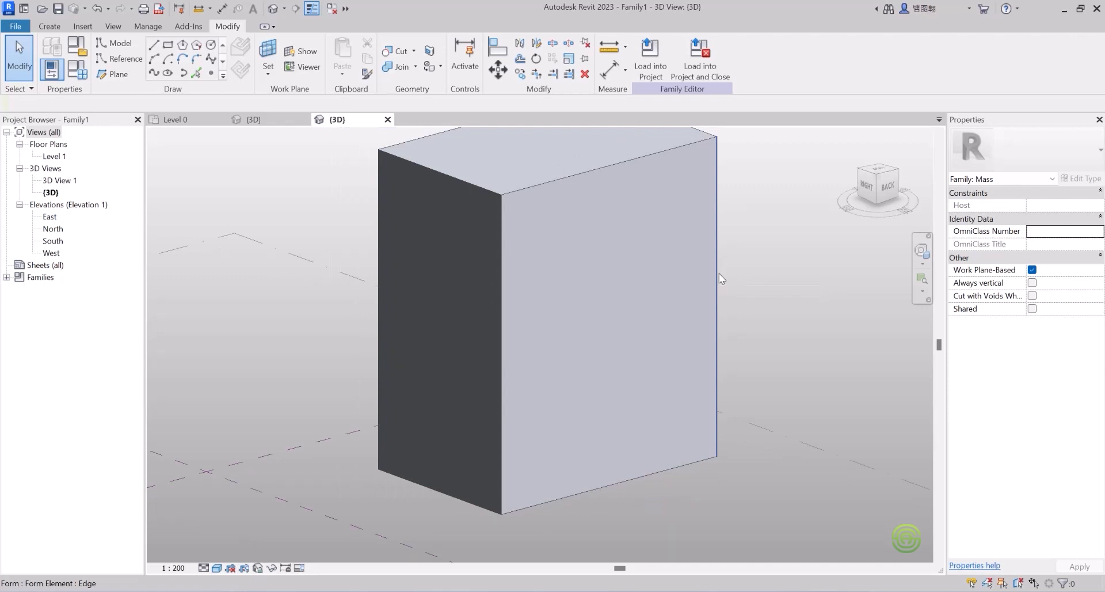
left_click(719, 273)
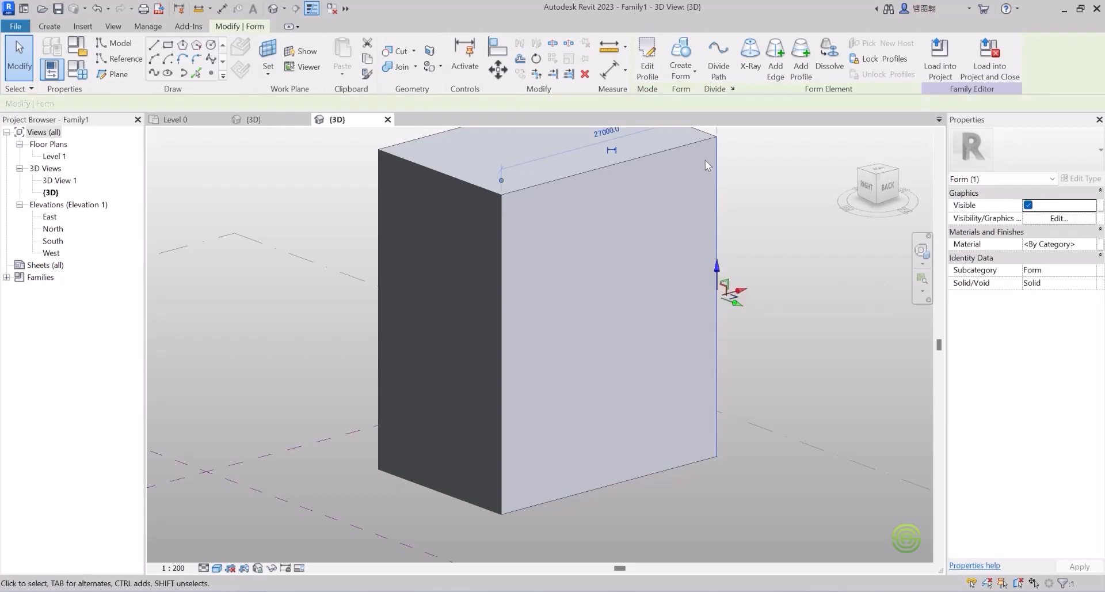
left_click(730, 204)
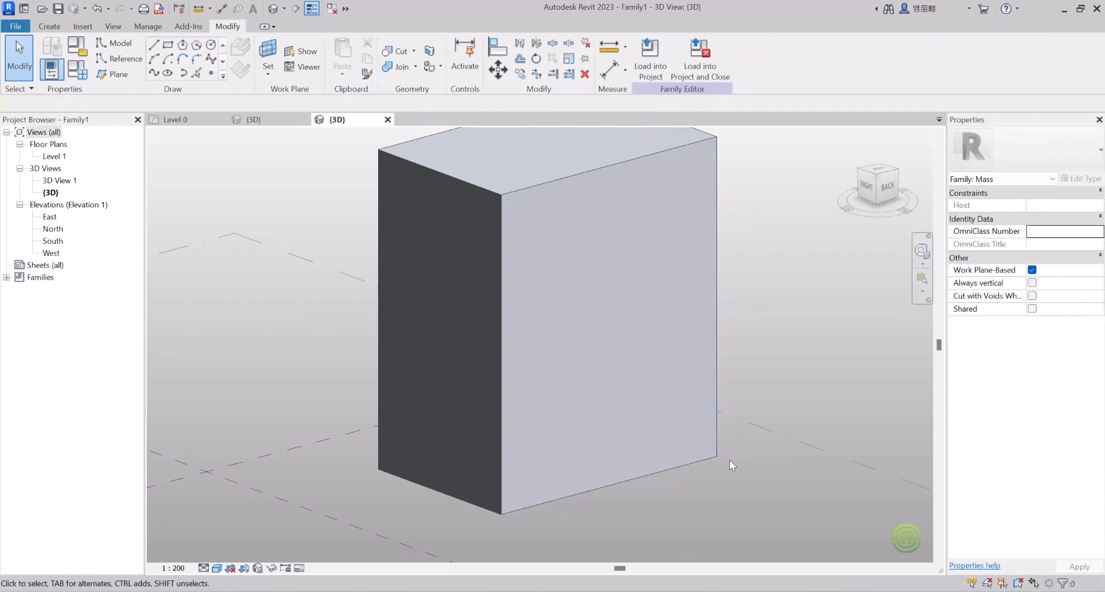
scroll(727, 458, "up", 3)
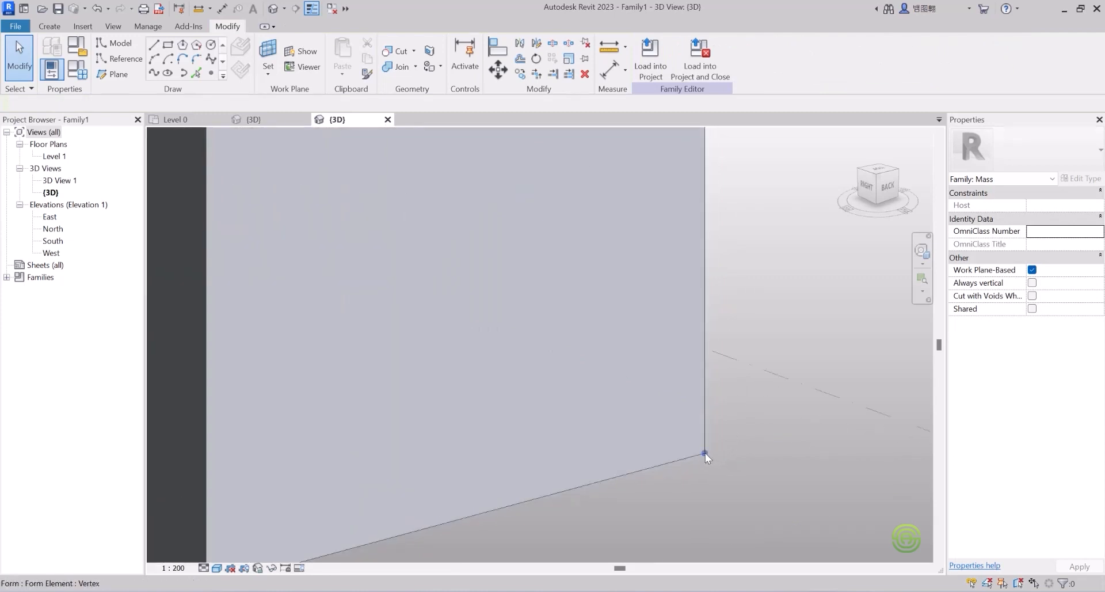
left_click(706, 453)
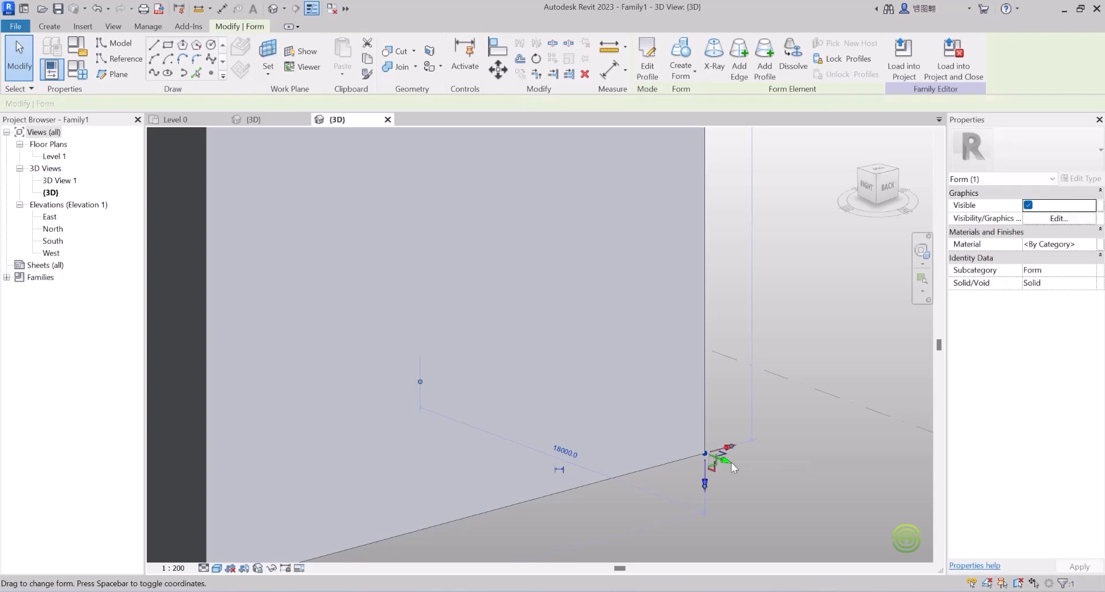
left_click(771, 457)
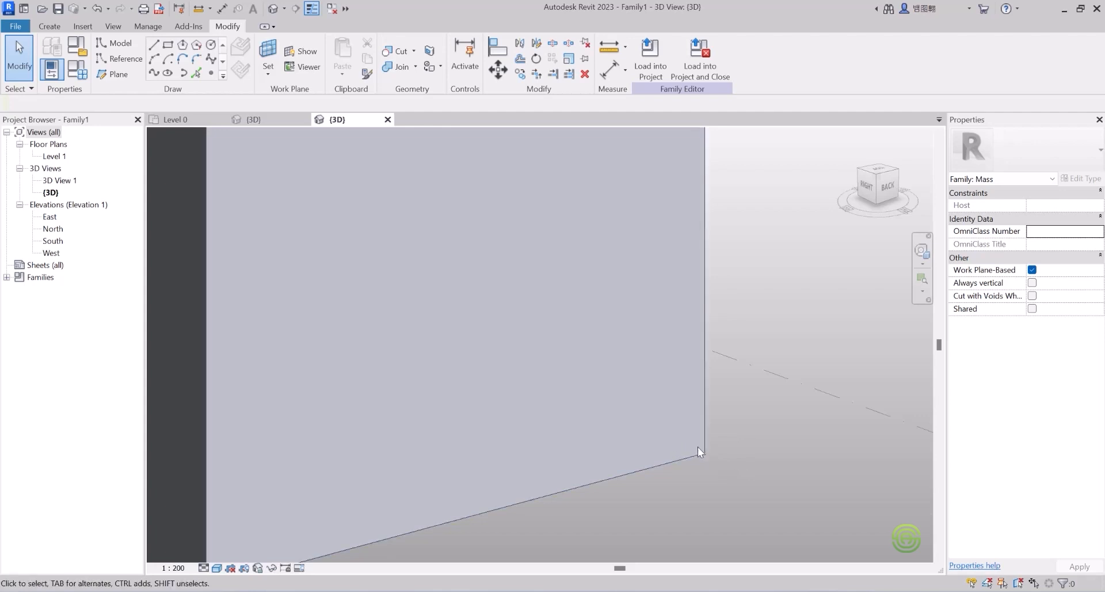
Step: Push the box's large side face outward, widening it beyond 18000
scroll(698, 447, "up", 1)
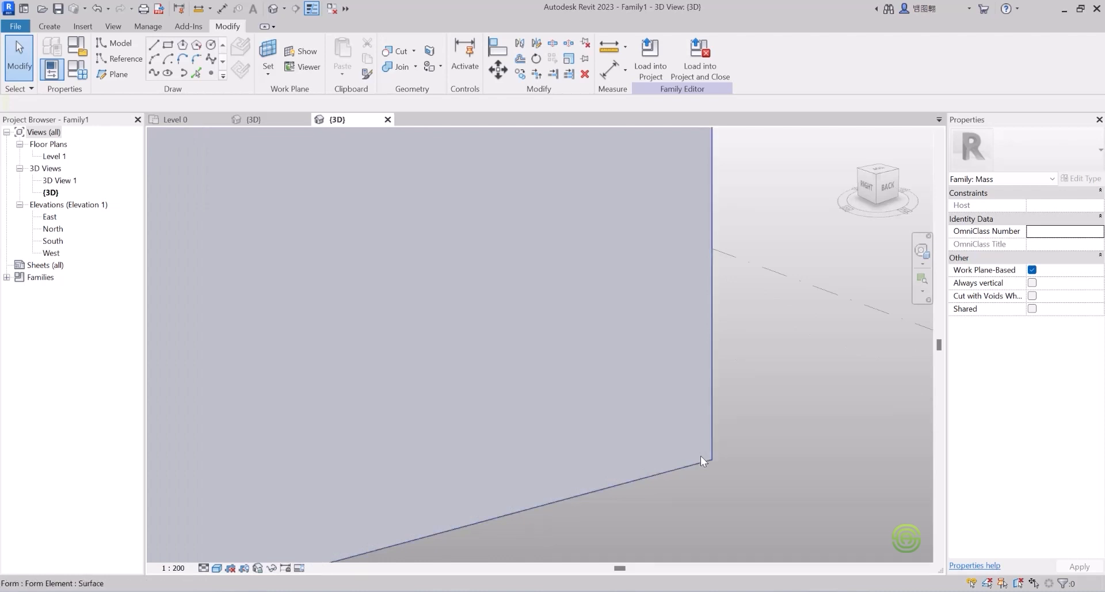
left_click(701, 459)
scroll(679, 443, "down", 3)
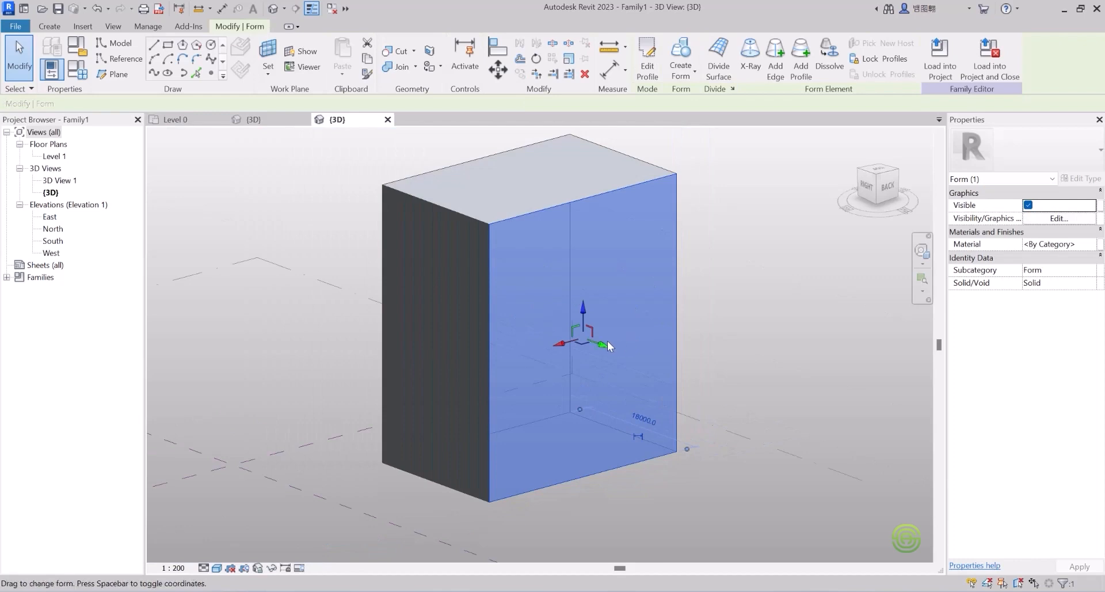
left_click_drag(604, 347, 624, 338)
left_click(737, 294)
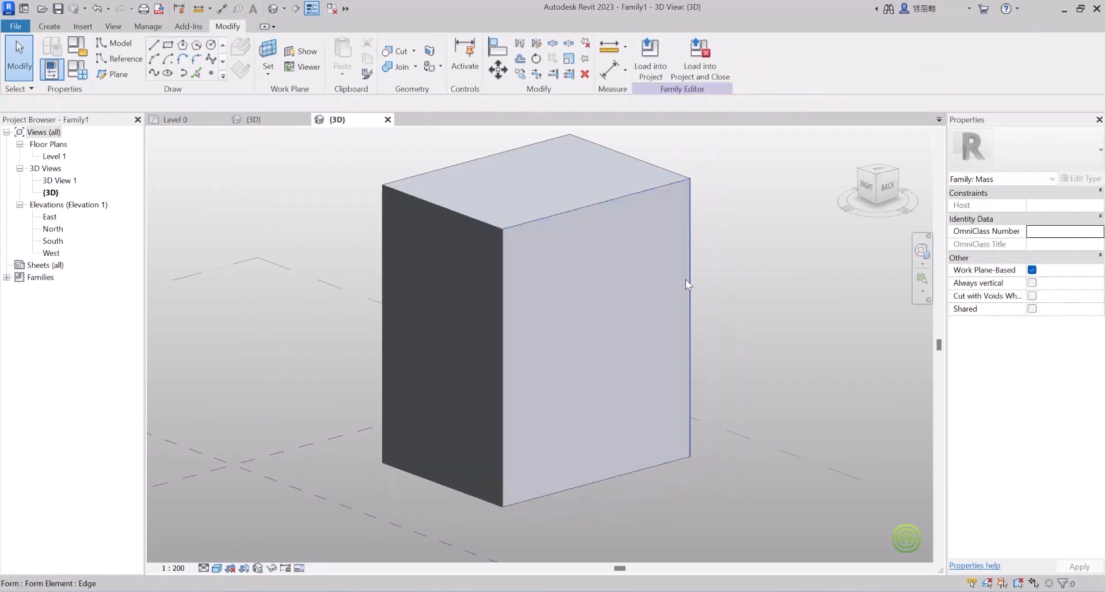
scroll(578, 327, "down", 3)
scroll(513, 291, "up", 3)
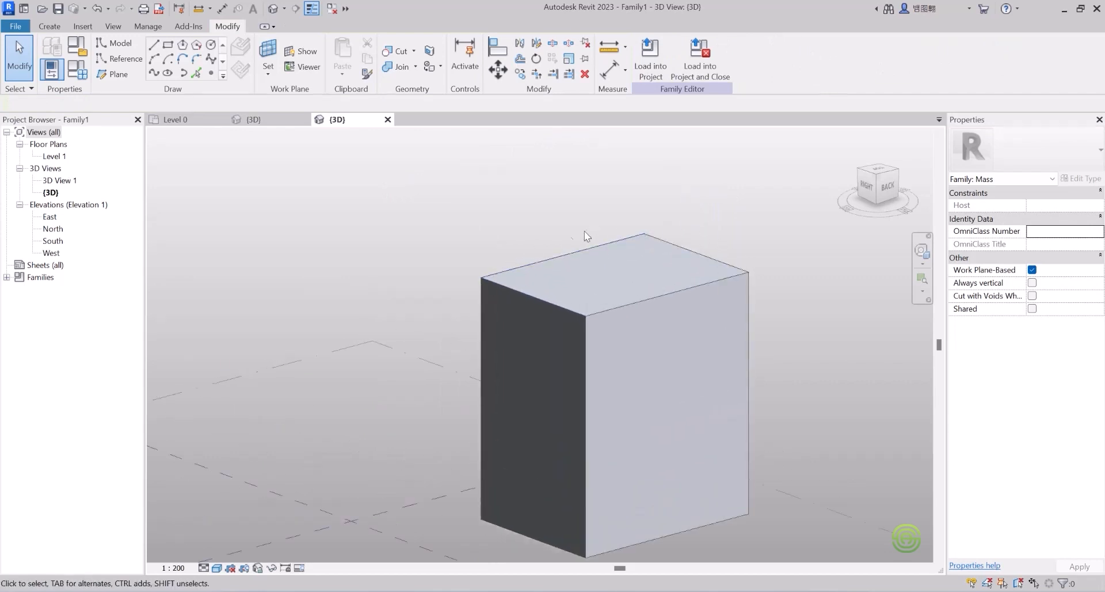
scroll(464, 291, "up", 2)
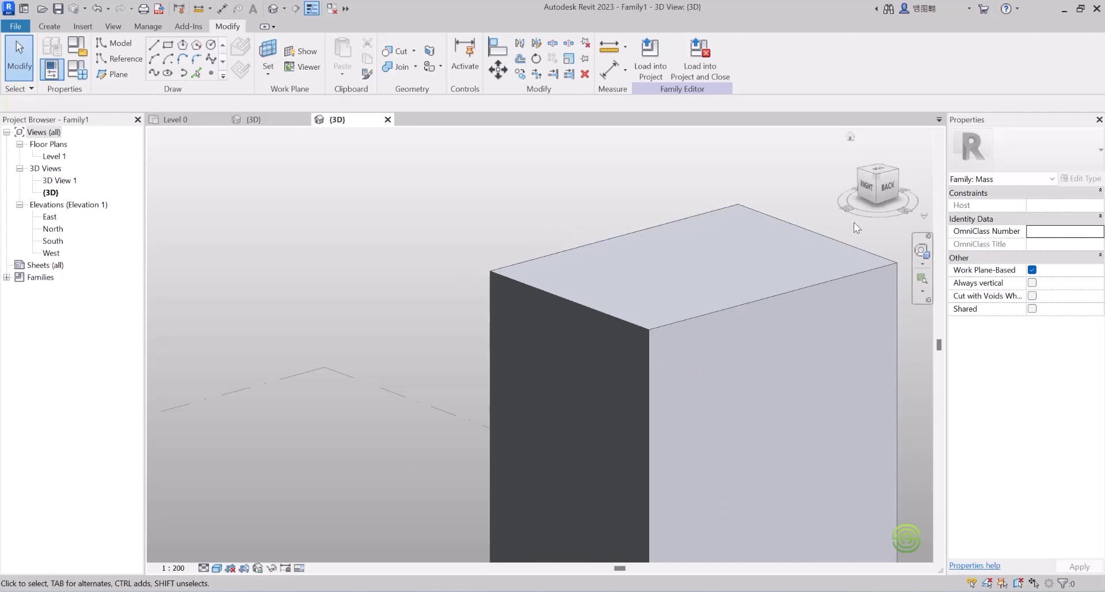
scroll(455, 184, "down", 3)
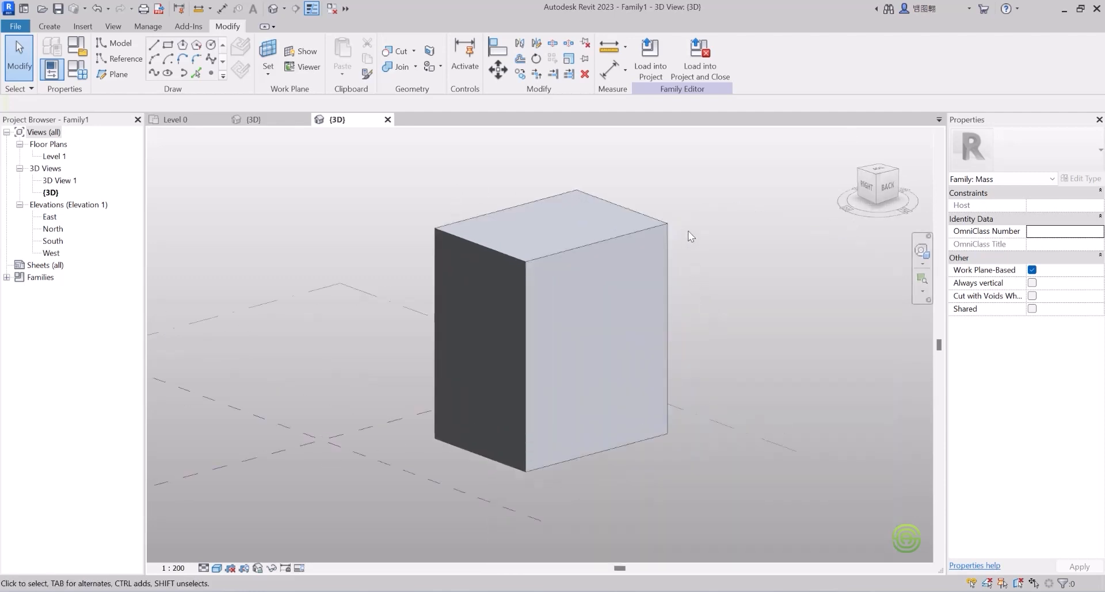
Step: Pull the box's right edge and top-left corner outward so the side face slants
left_click(671, 235)
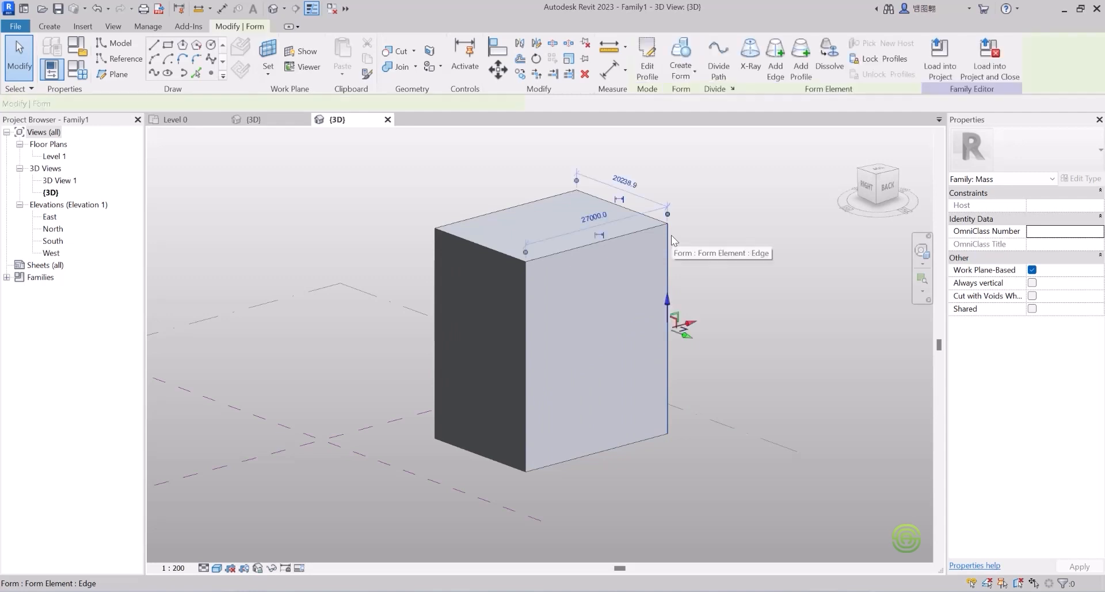
left_click_drag(693, 327, 795, 335)
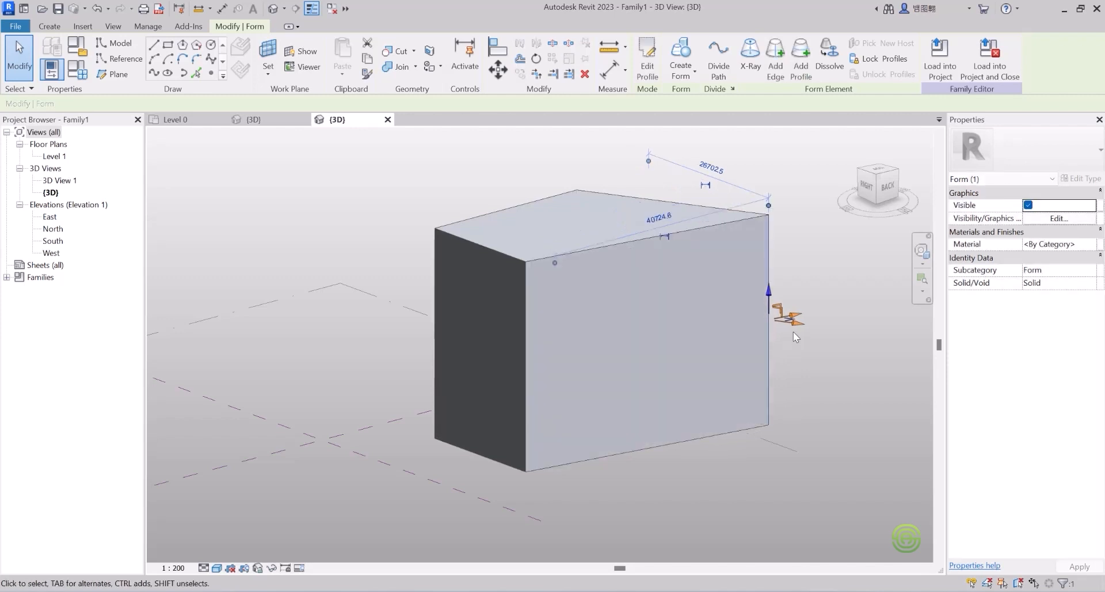
left_click(792, 268)
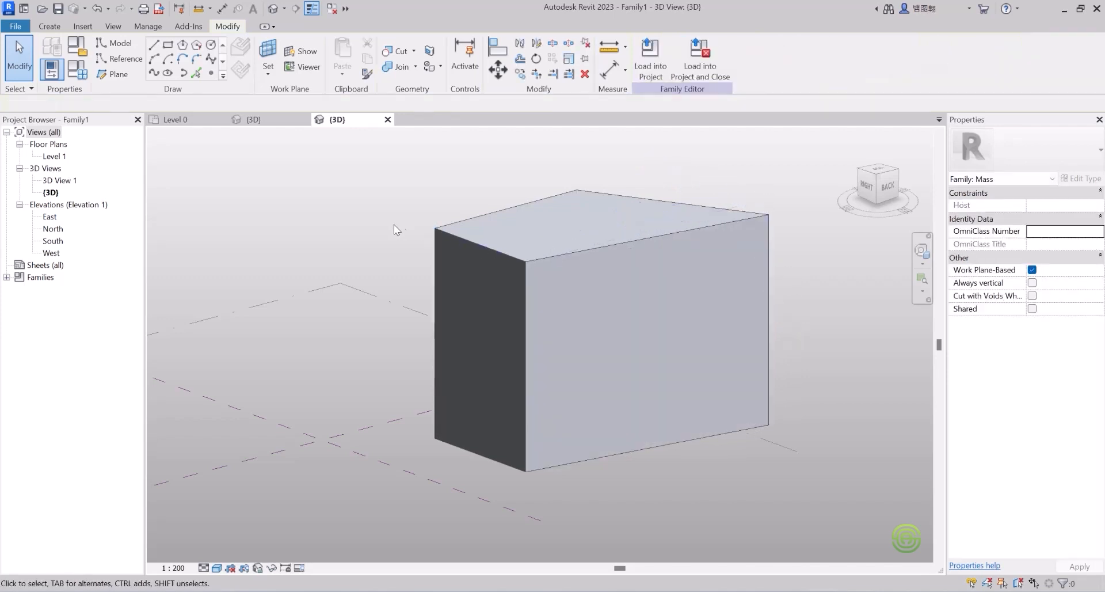
left_click(434, 230)
left_click_drag(416, 225, 349, 189)
Step: Shift the box's vertical front edge toward the lower right
scroll(431, 383, "down", 2)
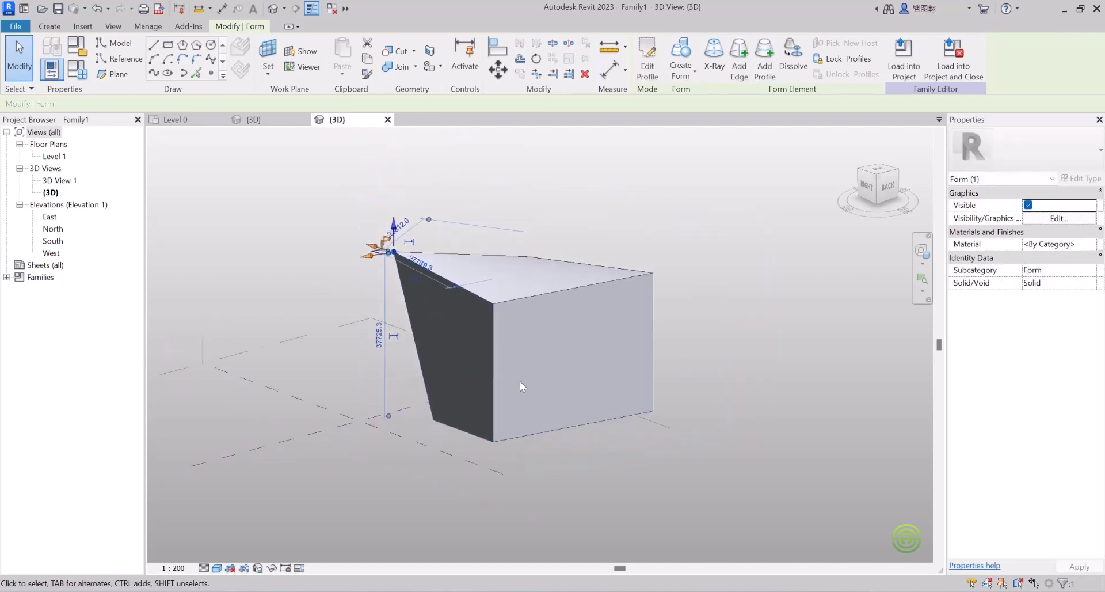
middle_click_drag(526, 381, 556, 449, "shift")
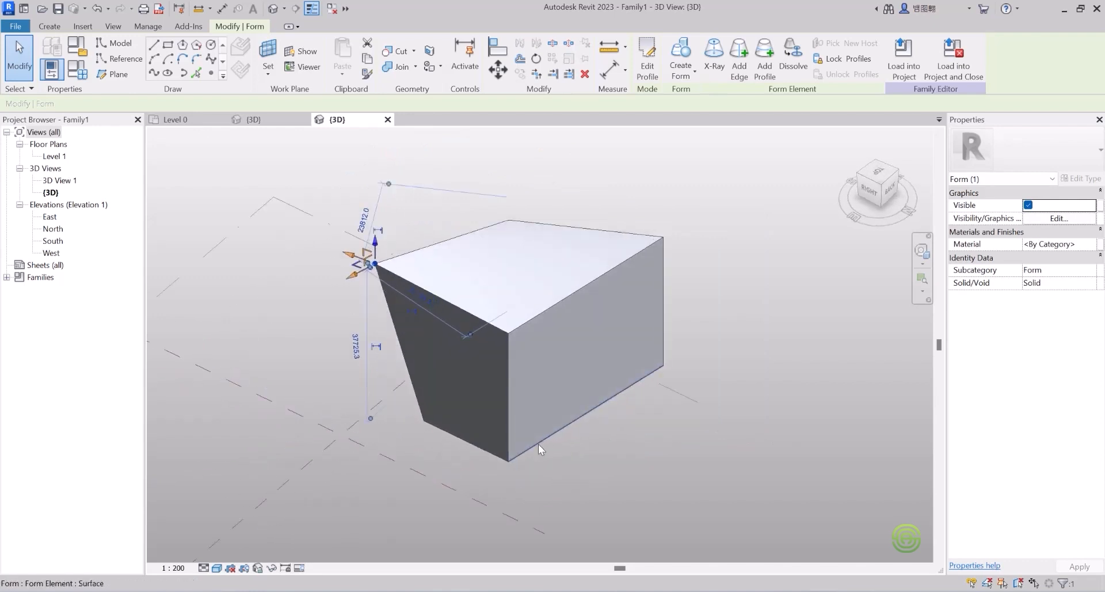
left_click(508, 437)
left_click_drag(535, 415, 611, 445)
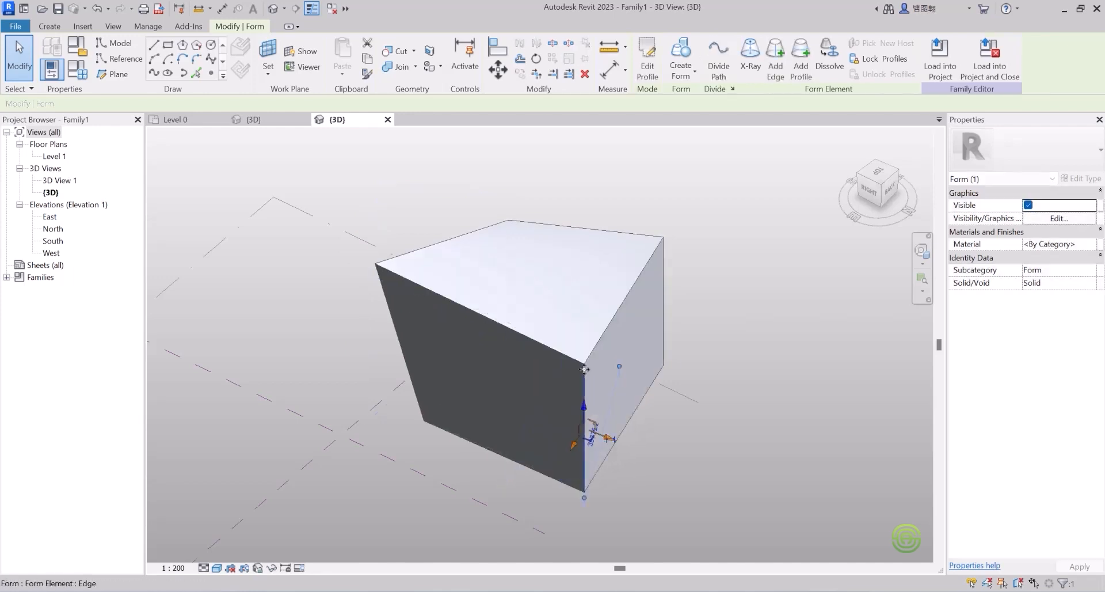
left_click(712, 336)
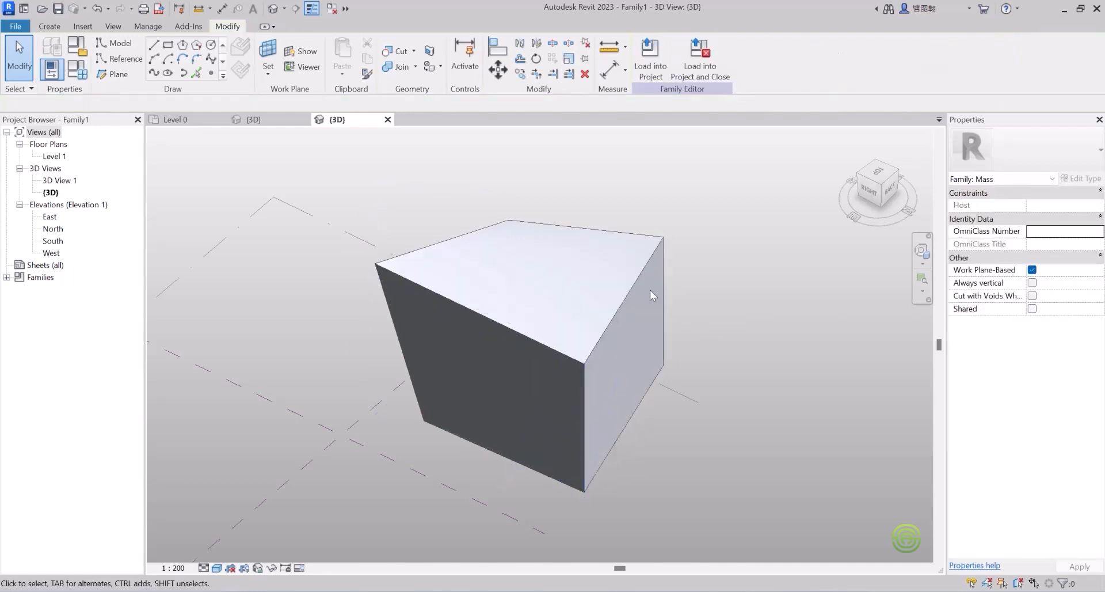
Step: Raise the form's top vertices upward into a tall tapered peak
left_click(506, 220)
left_click_drag(510, 207, 505, 150)
scroll(533, 323, "down", 2)
middle_click_drag(533, 323, 517, 240, "shift")
left_click_drag(583, 212, 581, 164)
middle_click_drag(529, 277, 618, 361, "shift")
left_click(620, 297)
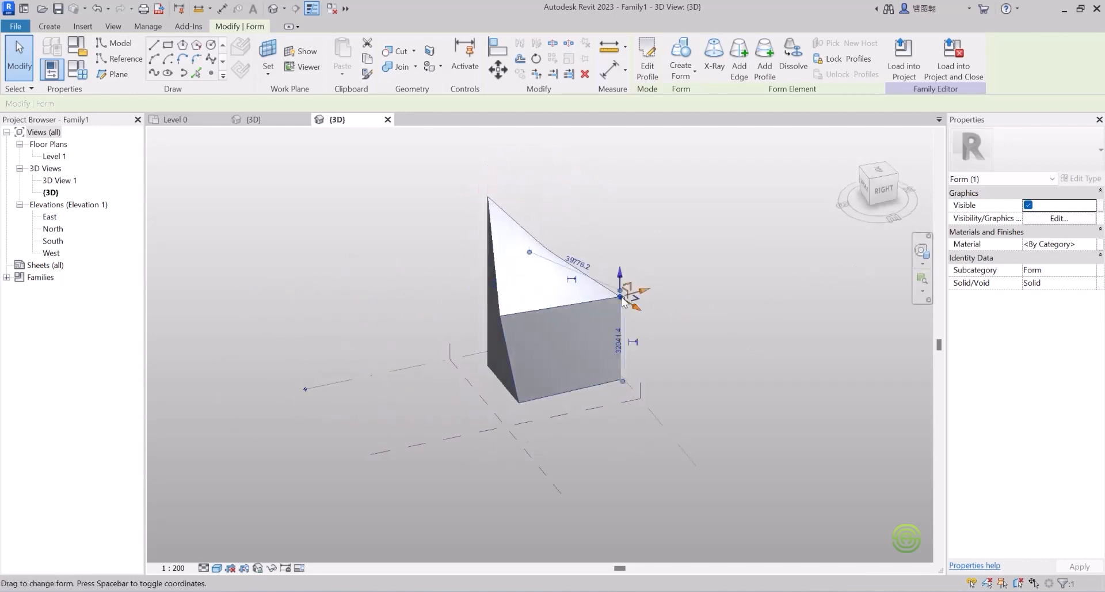
left_click_drag(621, 272, 624, 219)
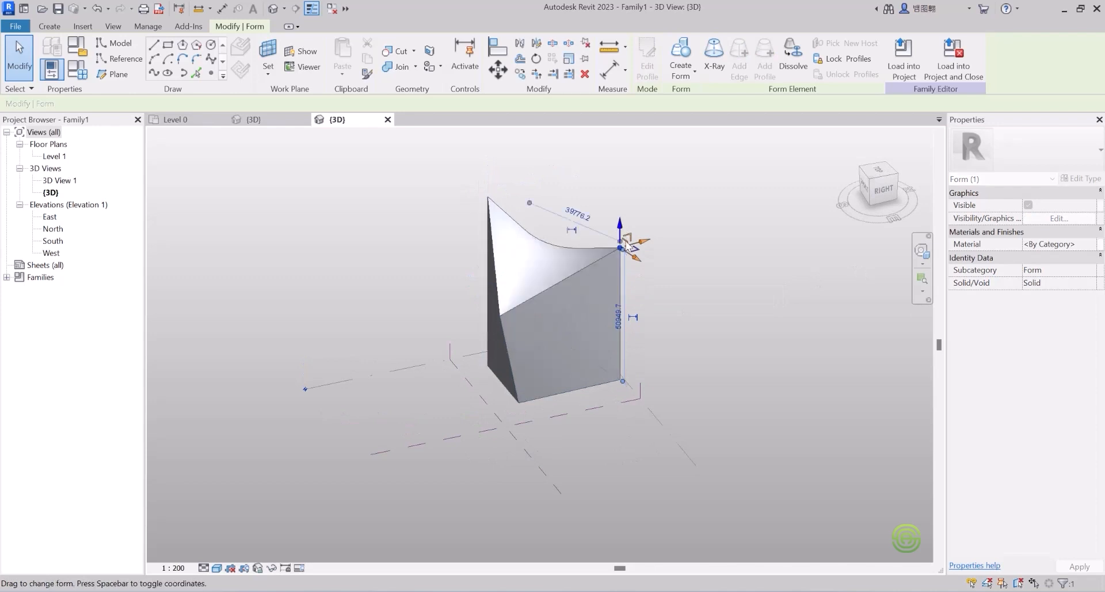
left_click(669, 309)
Step: Pull the form's right edge outward to widen it
middle_click_drag(591, 327, 566, 323, "shift")
scroll(565, 318, "up", 2)
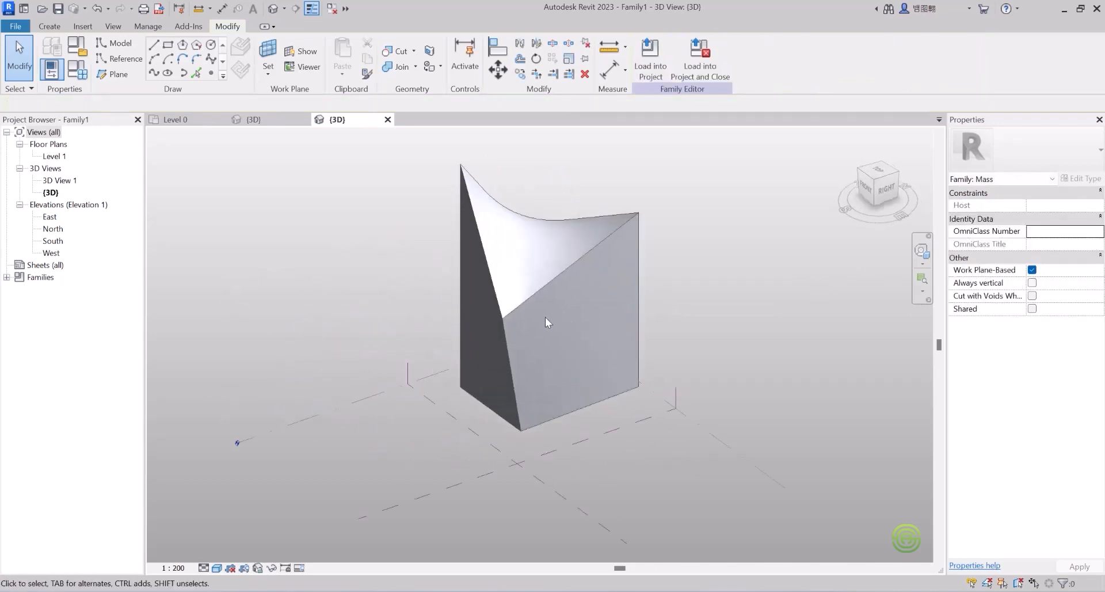
scroll(507, 349, "down", 3)
scroll(522, 282, "up", 1)
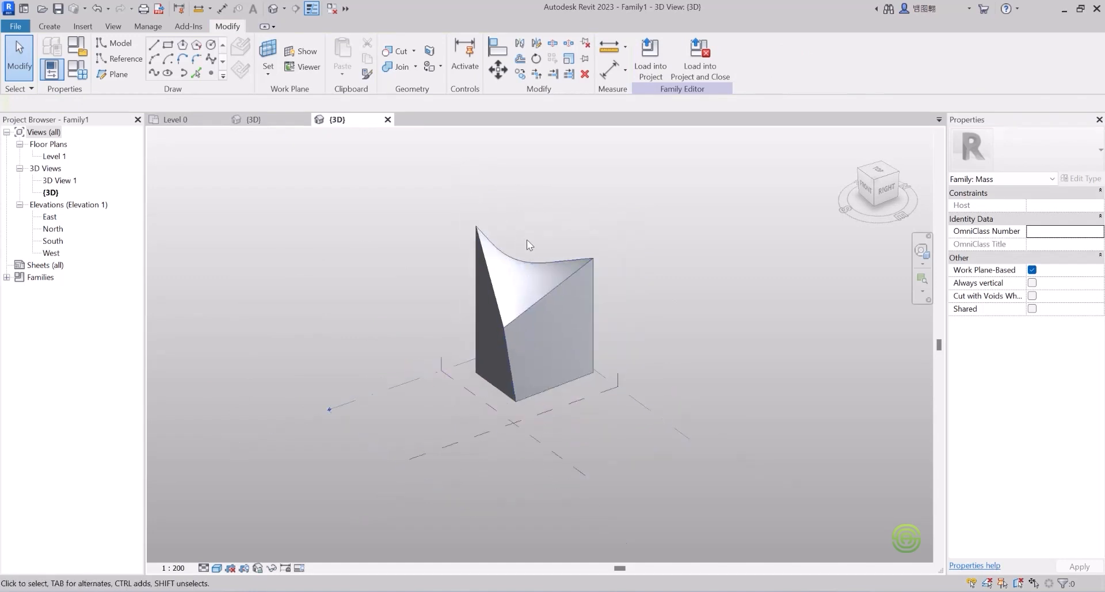
scroll(533, 281, "down", 3)
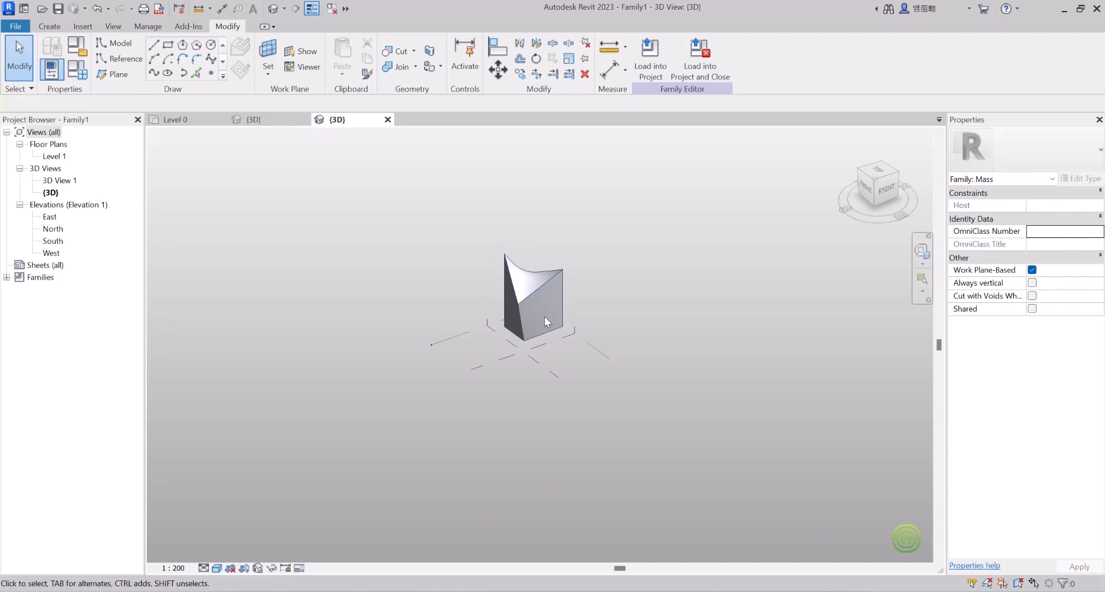
left_click(565, 294)
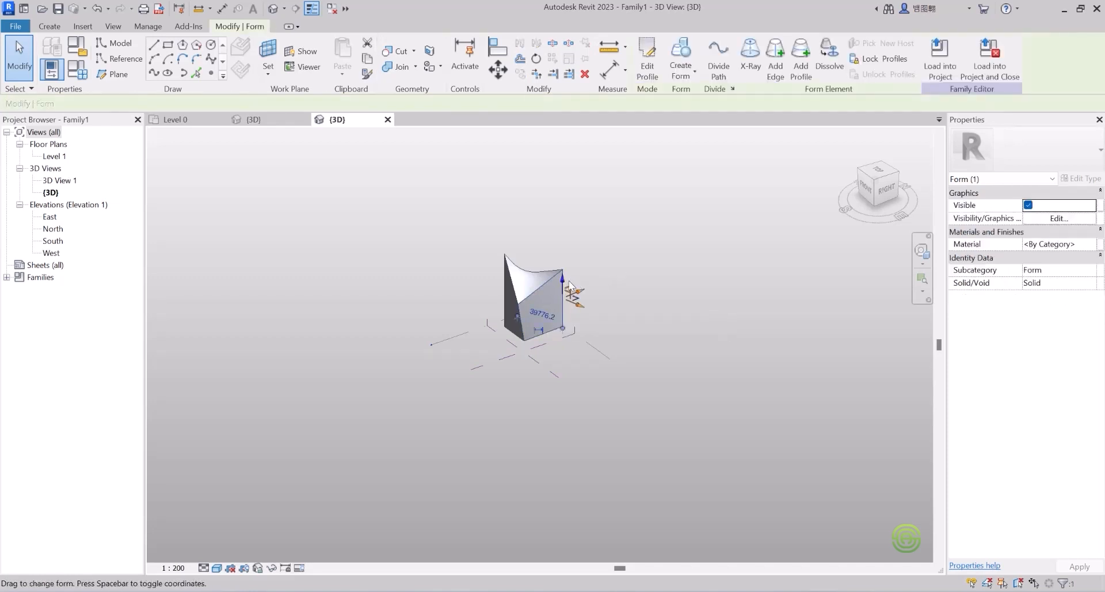
left_click_drag(582, 290, 585, 293)
left_click(636, 296)
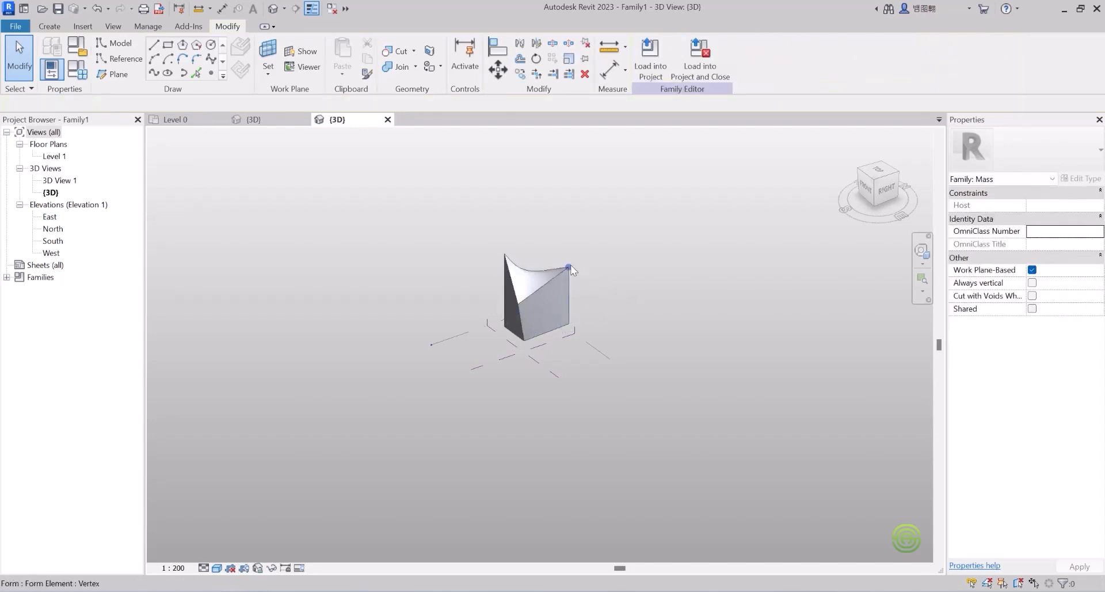
Step: Raise another top corner vertex, warping the top into a curved, twisted surface
left_click(570, 267)
mouse_move(569, 252)
left_mouse_down()
mouse_move(570, 222)
mouse_move(569, 234)
left_mouse_up()
left_click(617, 294)
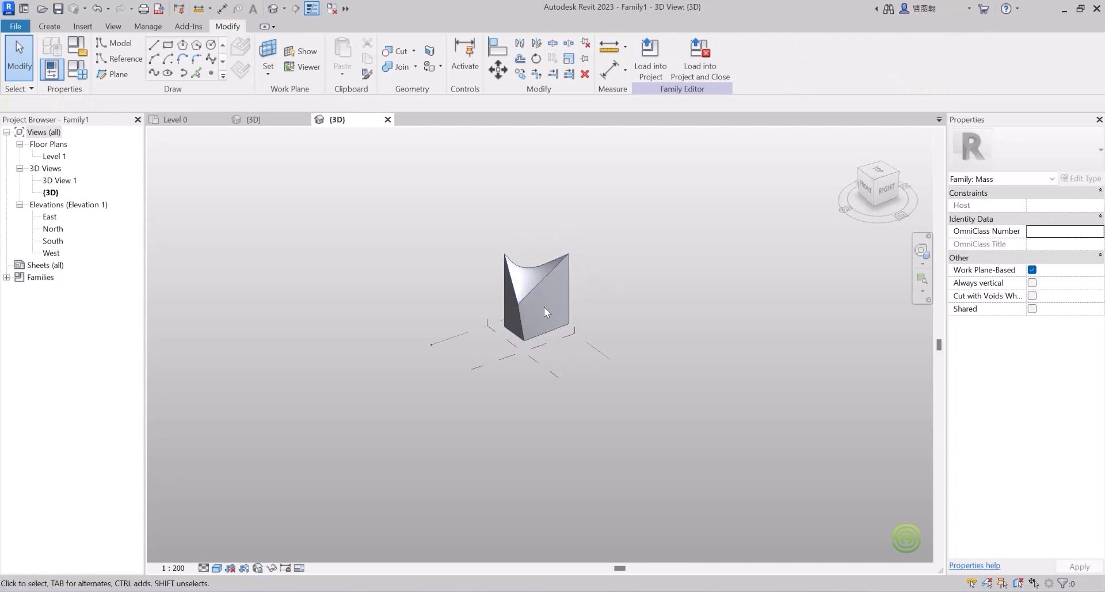
scroll(521, 260, "down", 2)
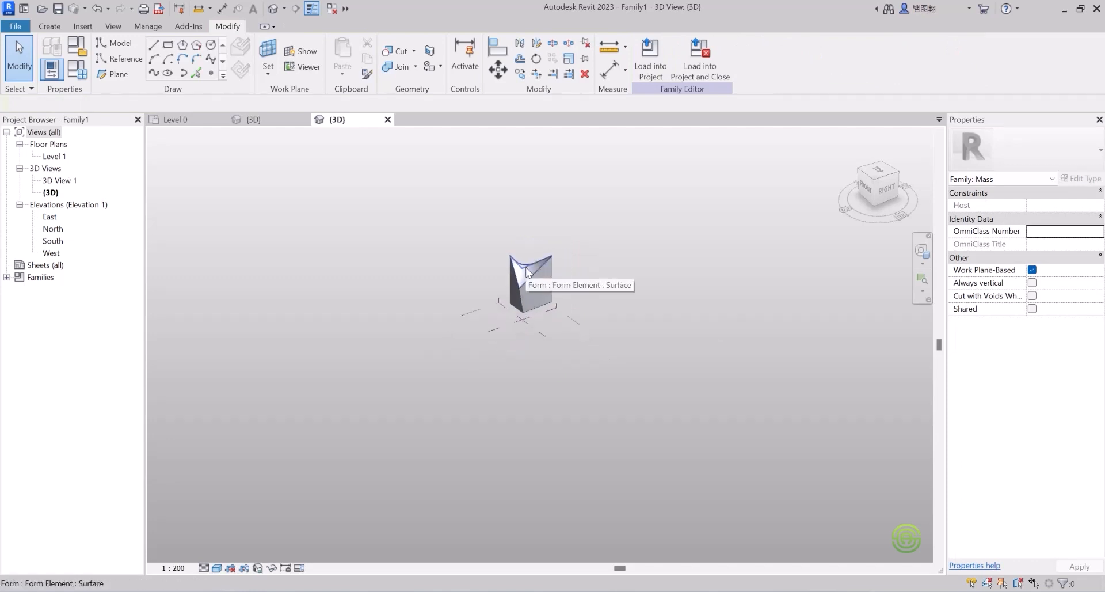
middle_click_drag(523, 276, 484, 338, "shift")
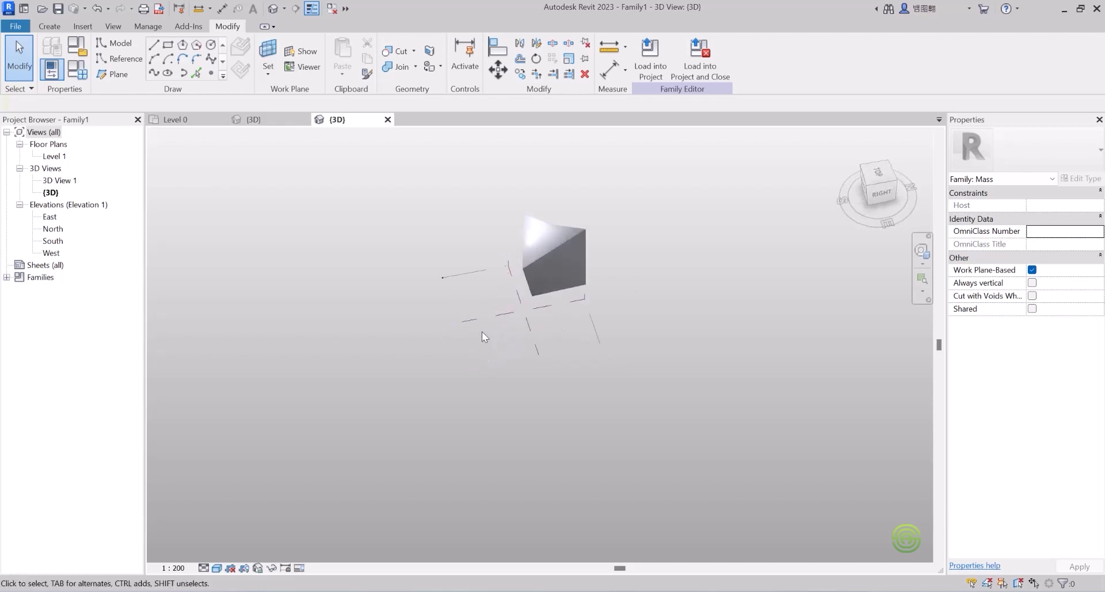
Step: Draw a small rectangle of lines beside the warped form
left_click(51, 30)
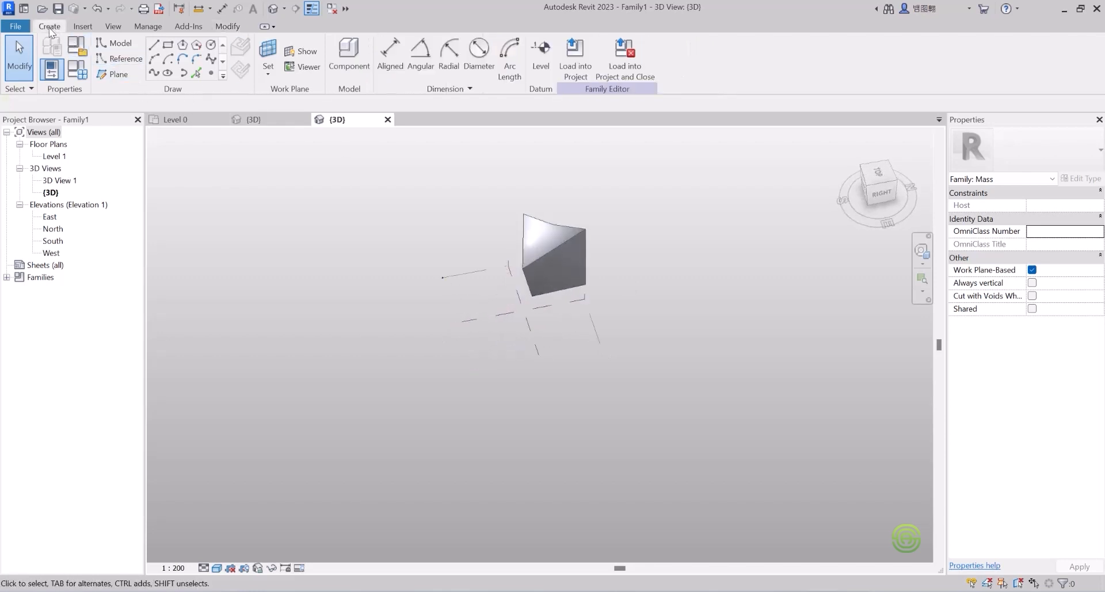
left_click(168, 45)
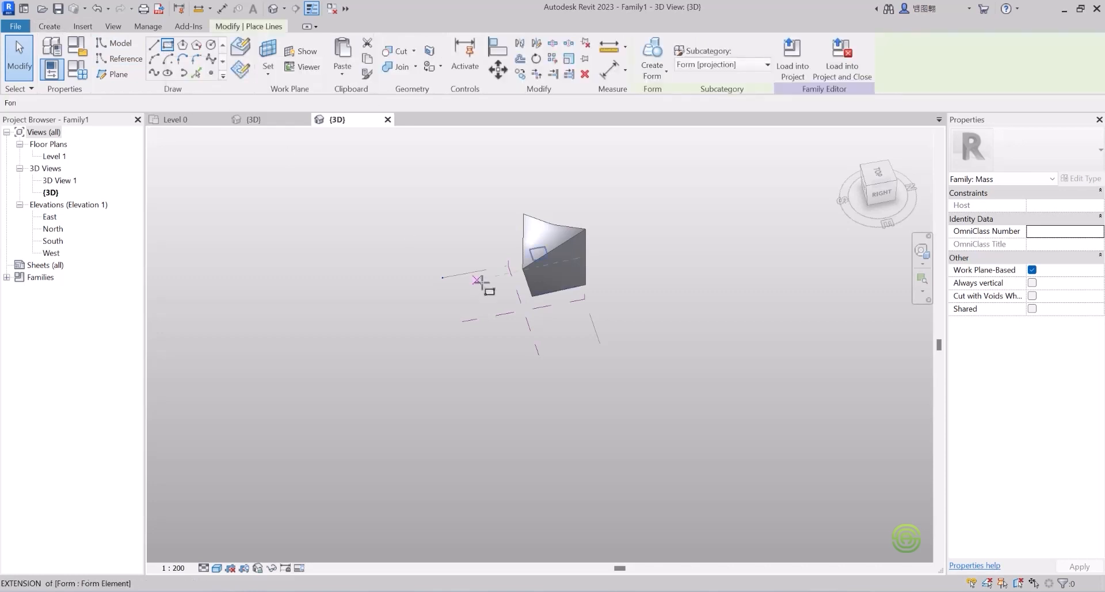
left_click(473, 335)
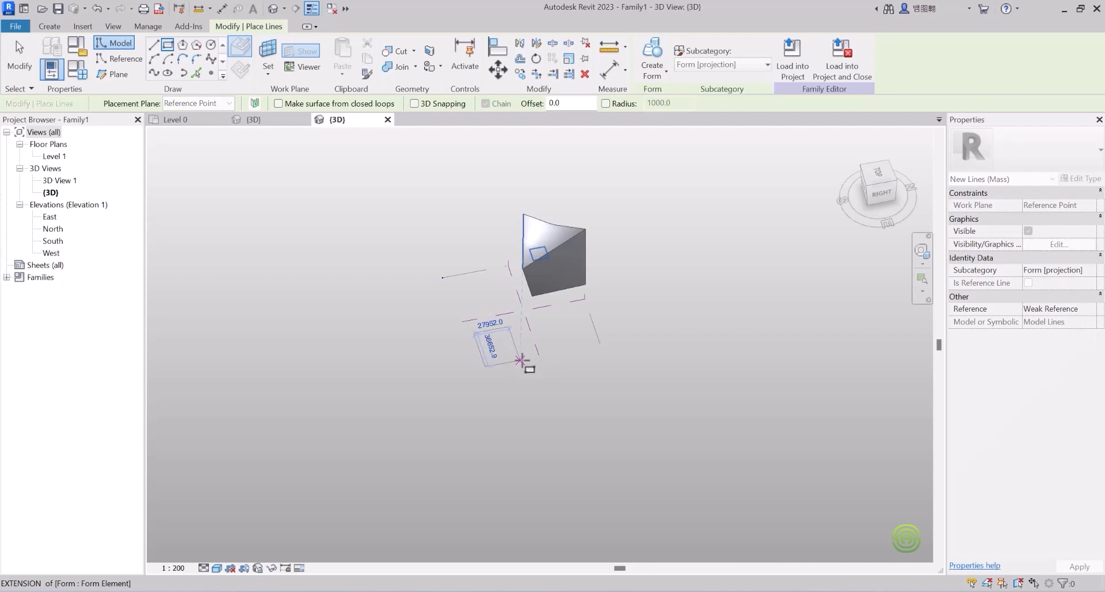
scroll(521, 358, "up", 2)
left_click(520, 353)
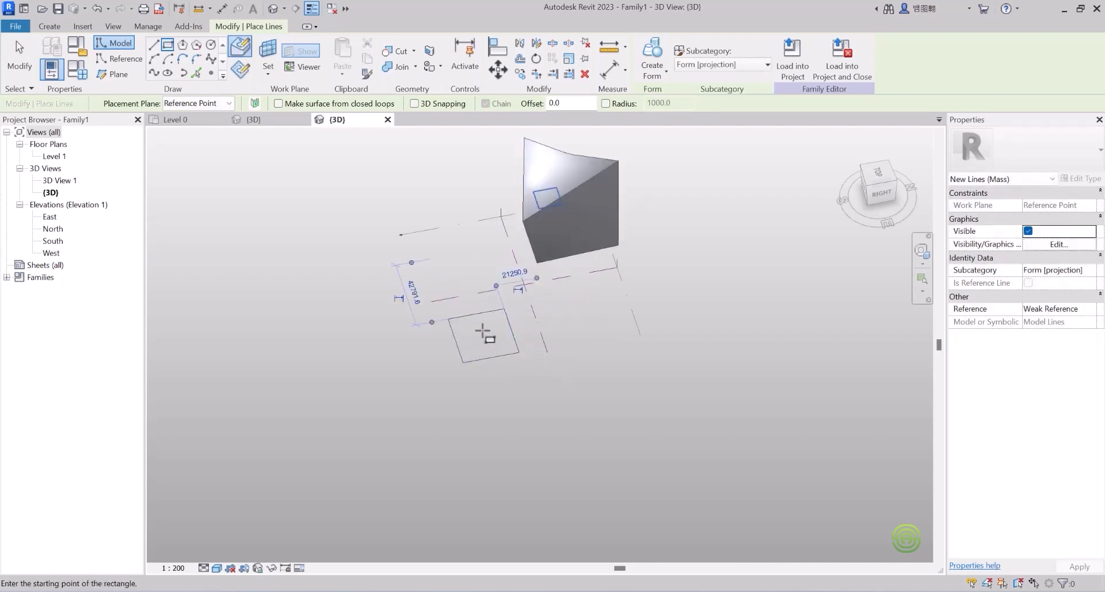
right_click(483, 332)
key("Escape")
key("Escape")
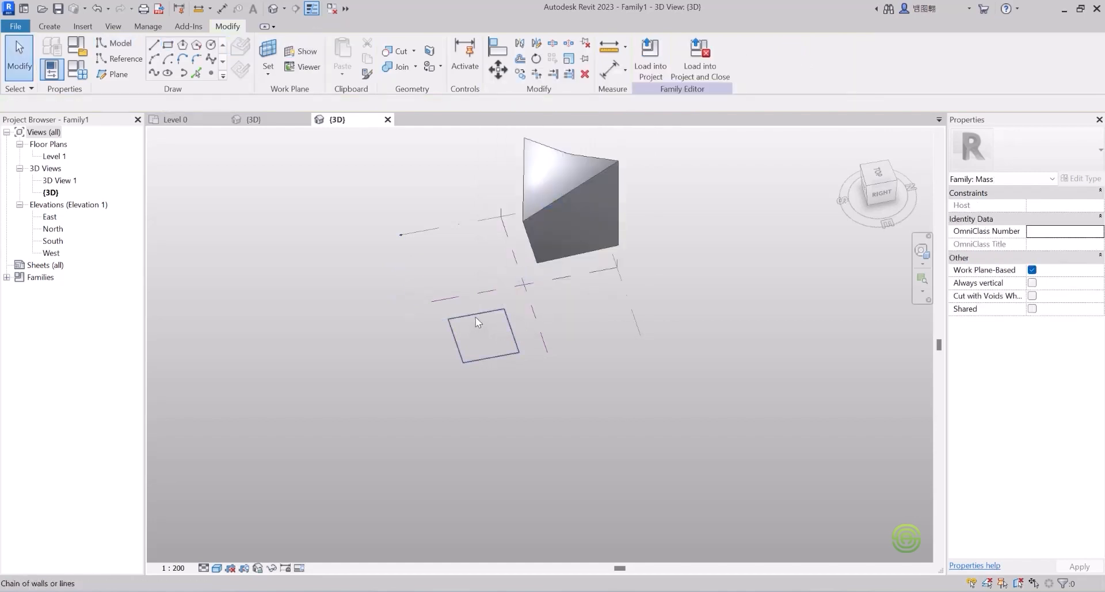
Step: Select the rectangle's four lines and extrude them into a low solid box
left_click(475, 317)
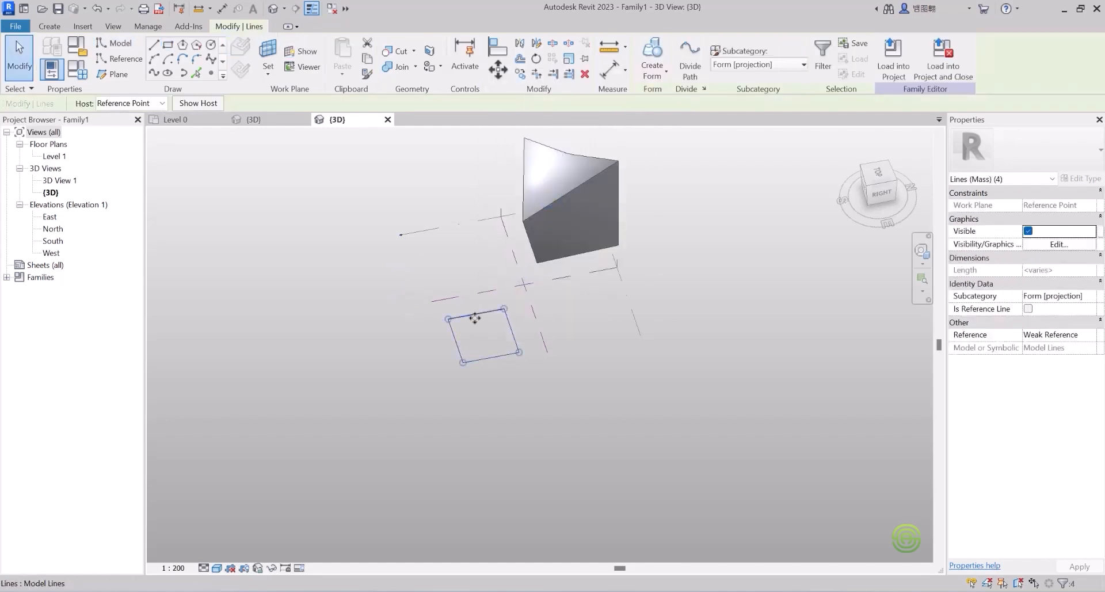
left_click(651, 74)
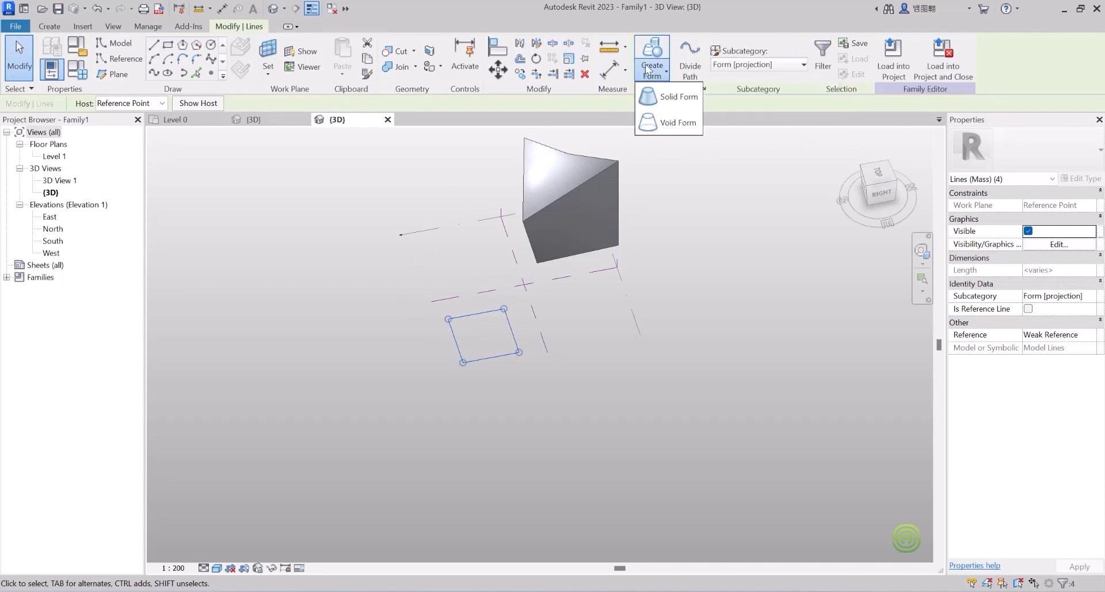
left_click(675, 97)
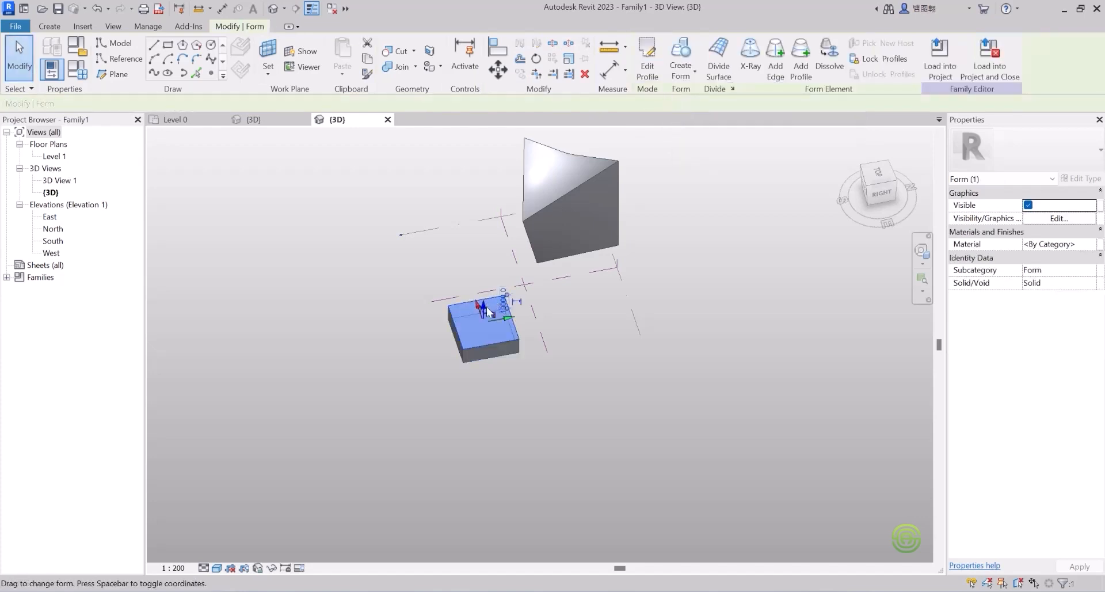
Step: Raise the second box's top face into a roughly cube-shaped block, then reselect that top face
left_click_drag(483, 311, 483, 270)
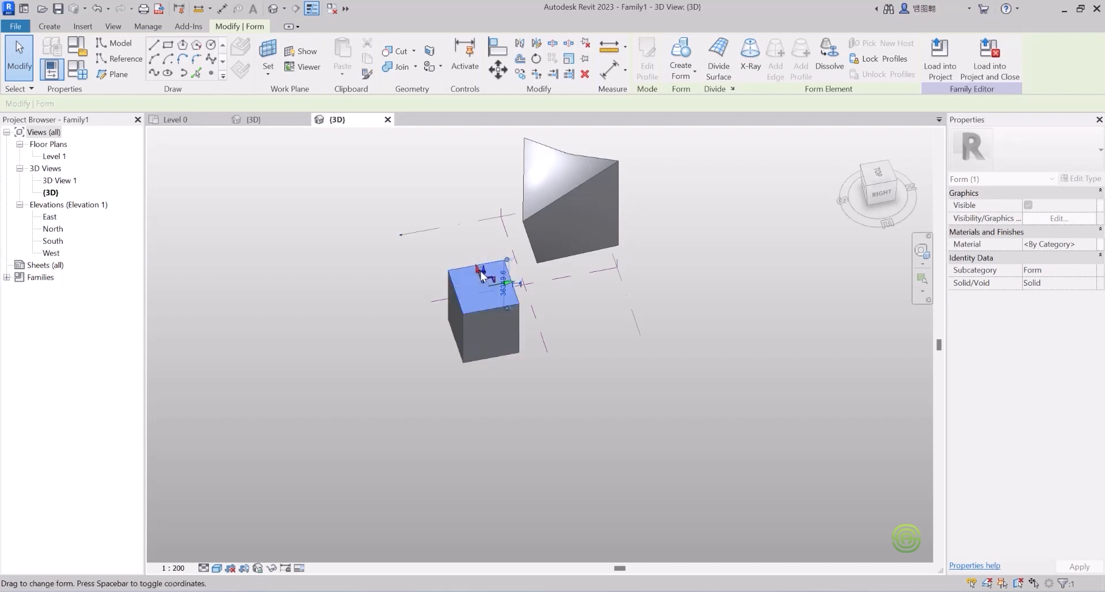
middle_click_drag(477, 298, 562, 337, "shift")
scroll(492, 281, "up", 4)
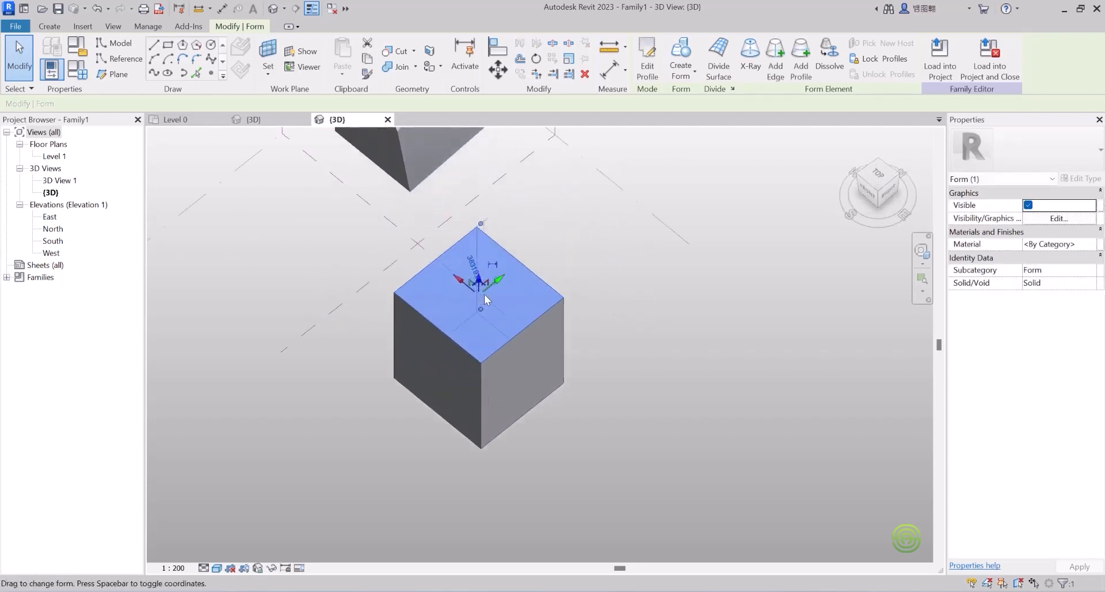
left_click(566, 259)
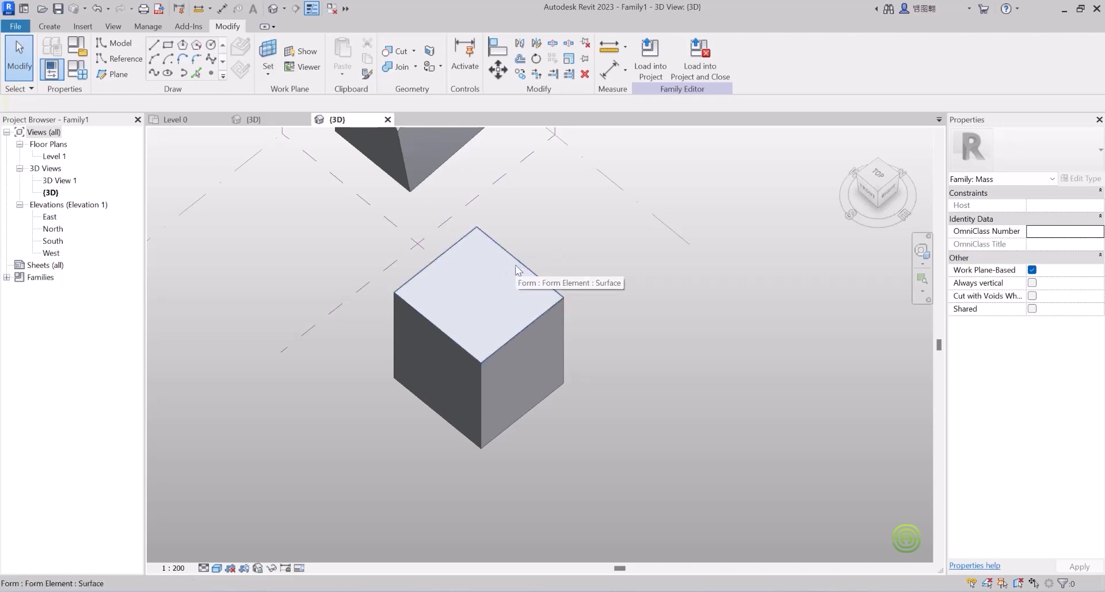
scroll(516, 269, "up", 2)
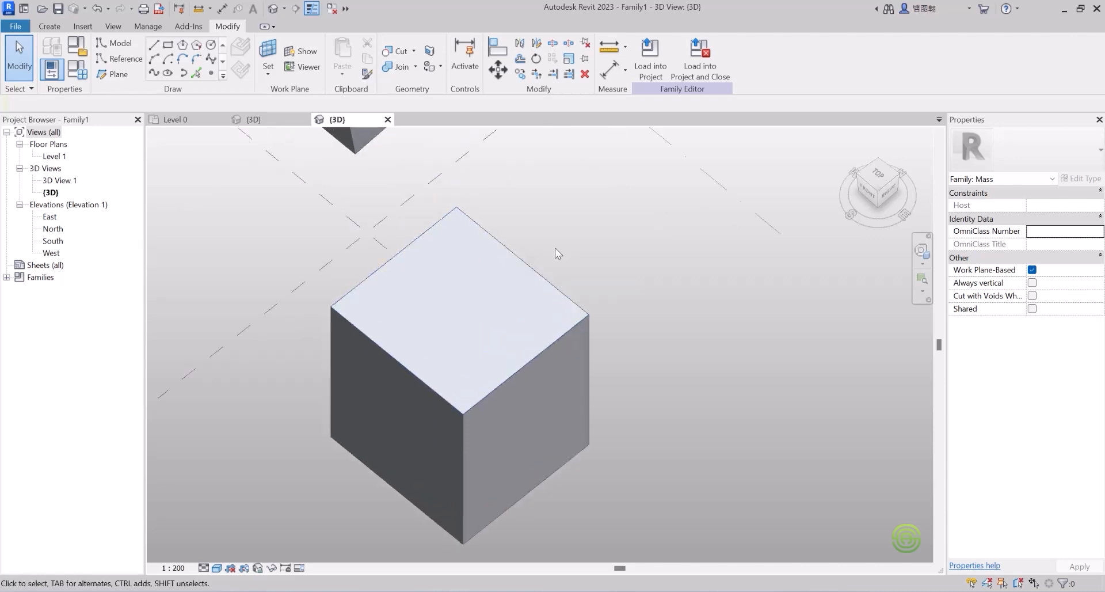
left_click(519, 265)
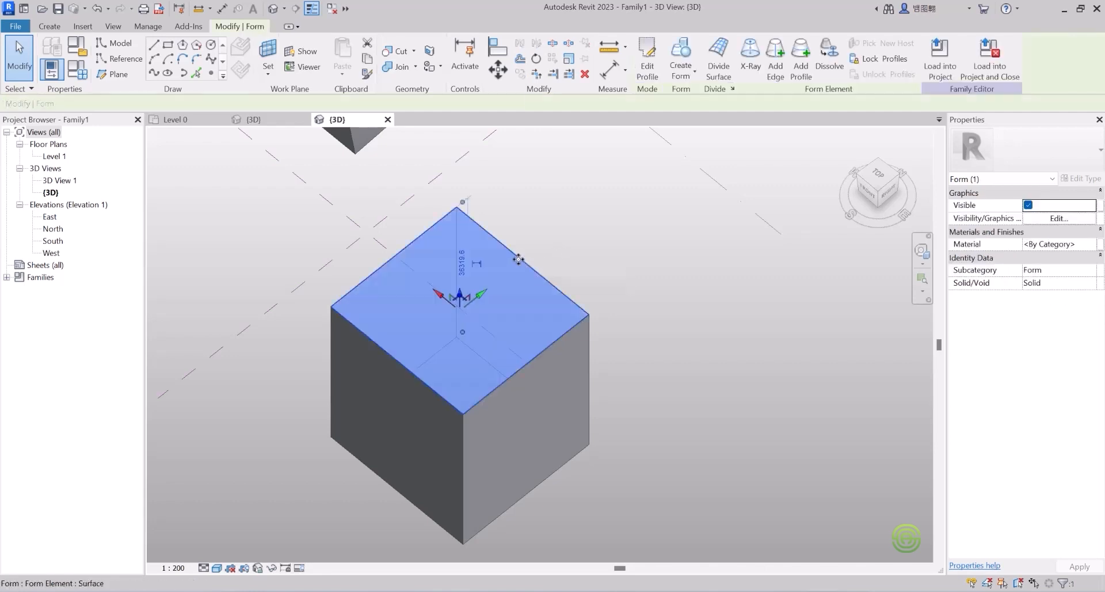
scroll(524, 309, "down", 3)
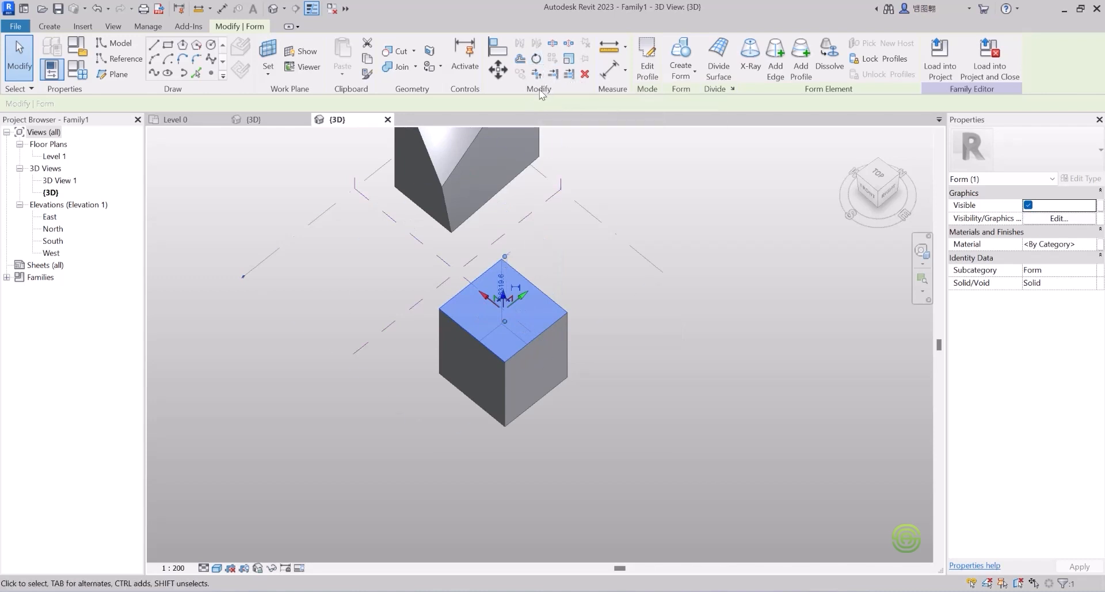
Step: Rotate the cube's top face 45 degrees, twisting it into a wedge-like solid
left_click(536, 60)
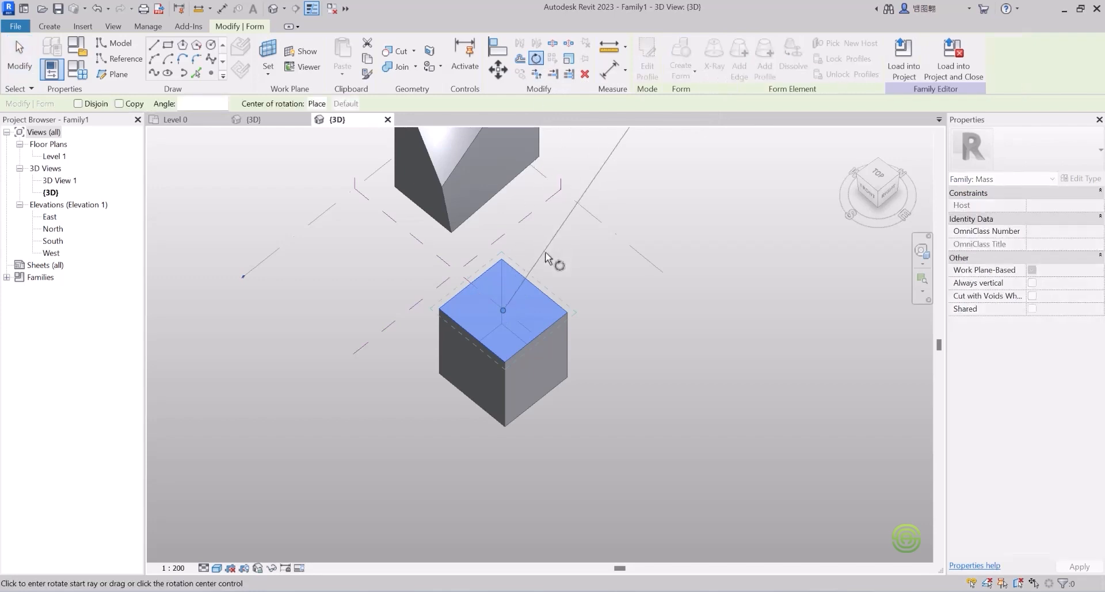
scroll(574, 259, "down", 2)
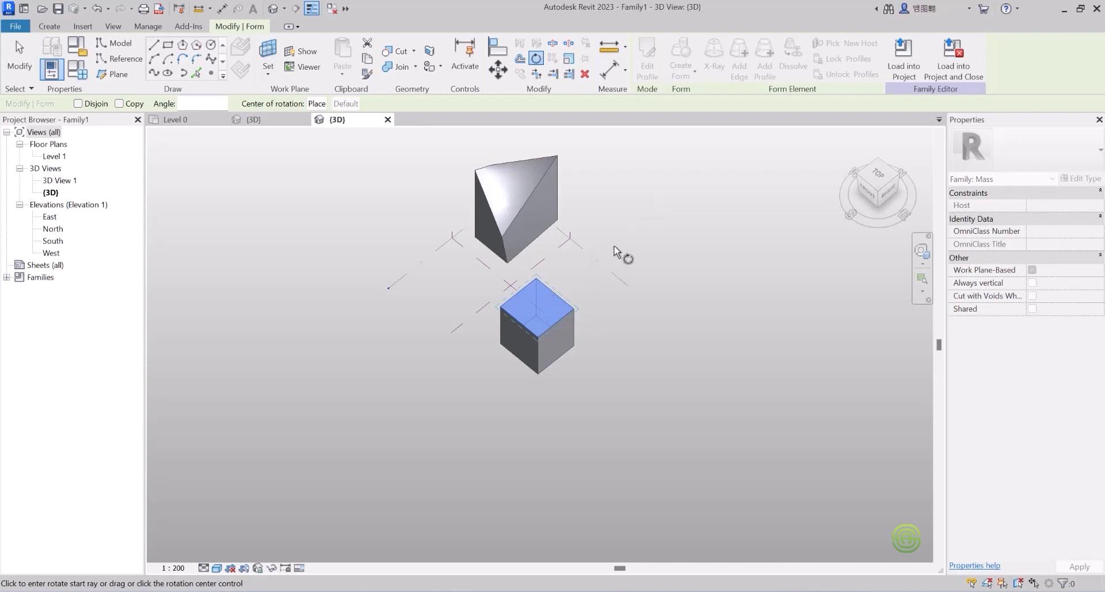
left_click(614, 246)
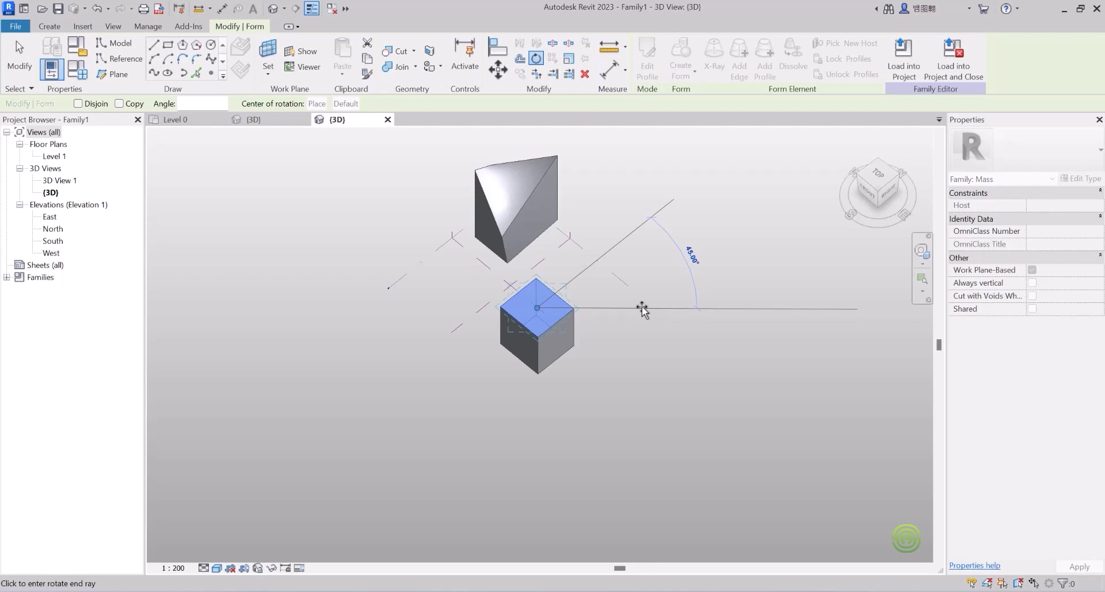
left_click(642, 309)
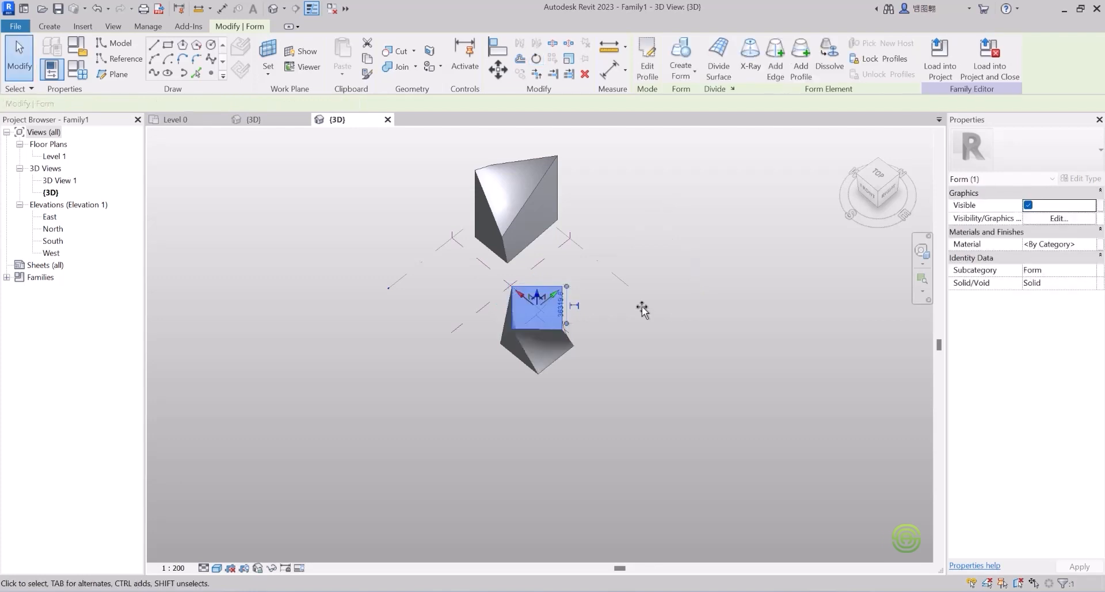
scroll(545, 339, "up", 2)
middle_click_drag(545, 338, 434, 308, "shift")
left_click(357, 252)
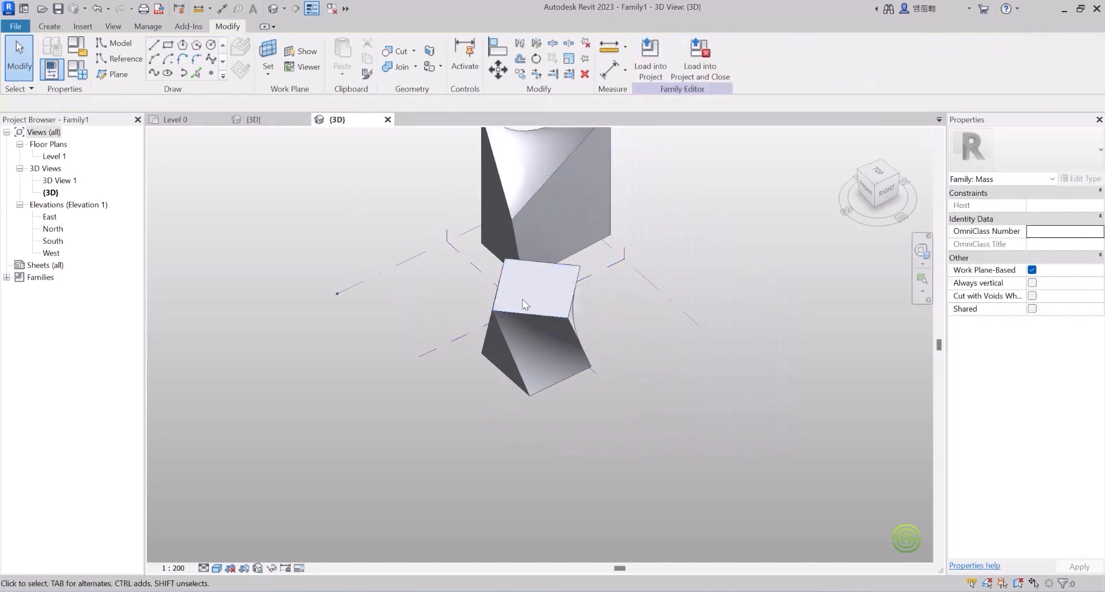
Step: Window-select and delete the twisted lower box and then the warped tower
middle_click_drag(531, 299, 544, 348, "shift")
scroll(577, 337, "down", 3)
scroll(512, 331, "down", 2)
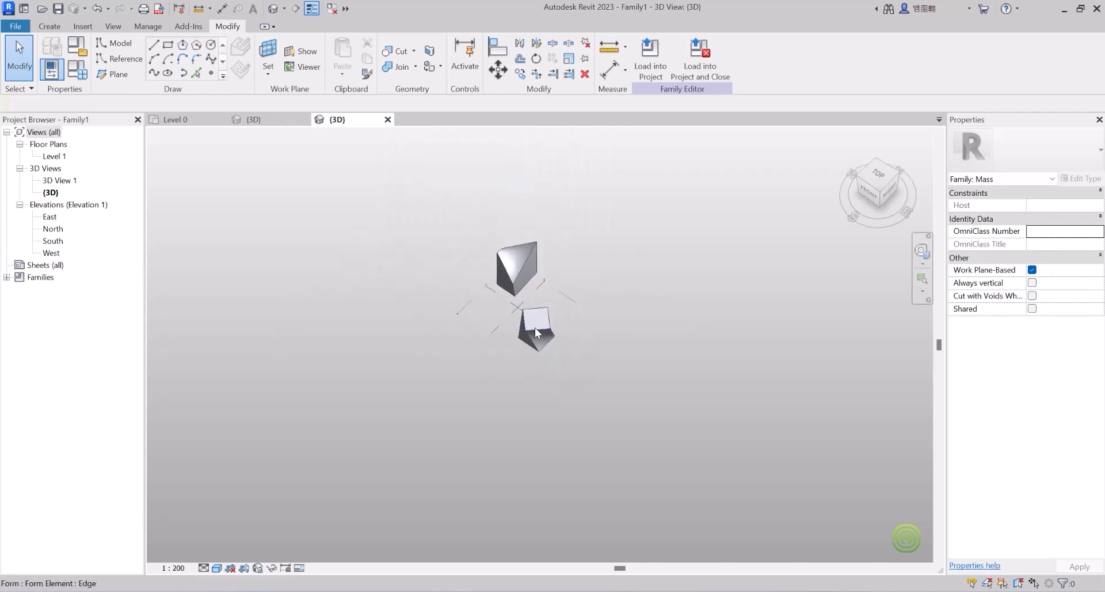
left_click(534, 327)
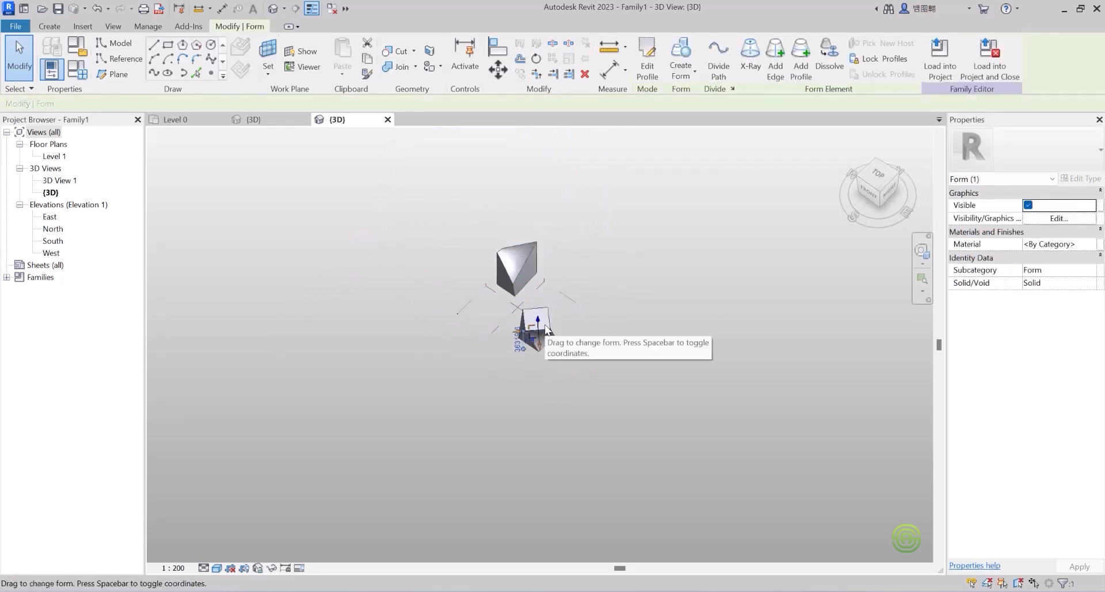
left_click(437, 300)
scroll(537, 313, "up", 2)
middle_click_drag(537, 311, 405, 135, "shift")
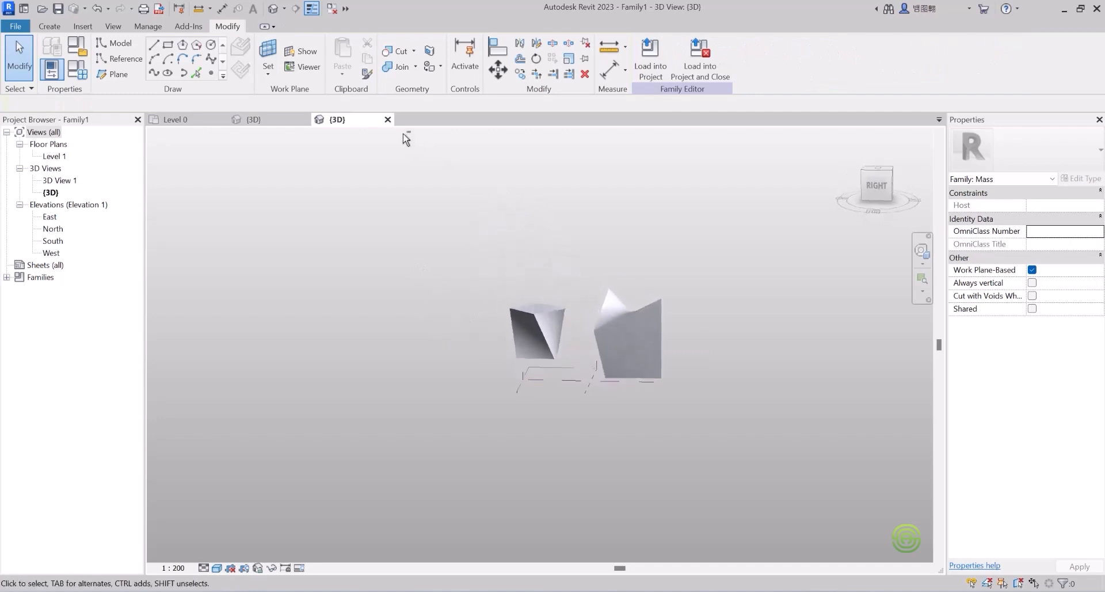
left_click(536, 329)
left_click_drag(570, 324, 489, 285)
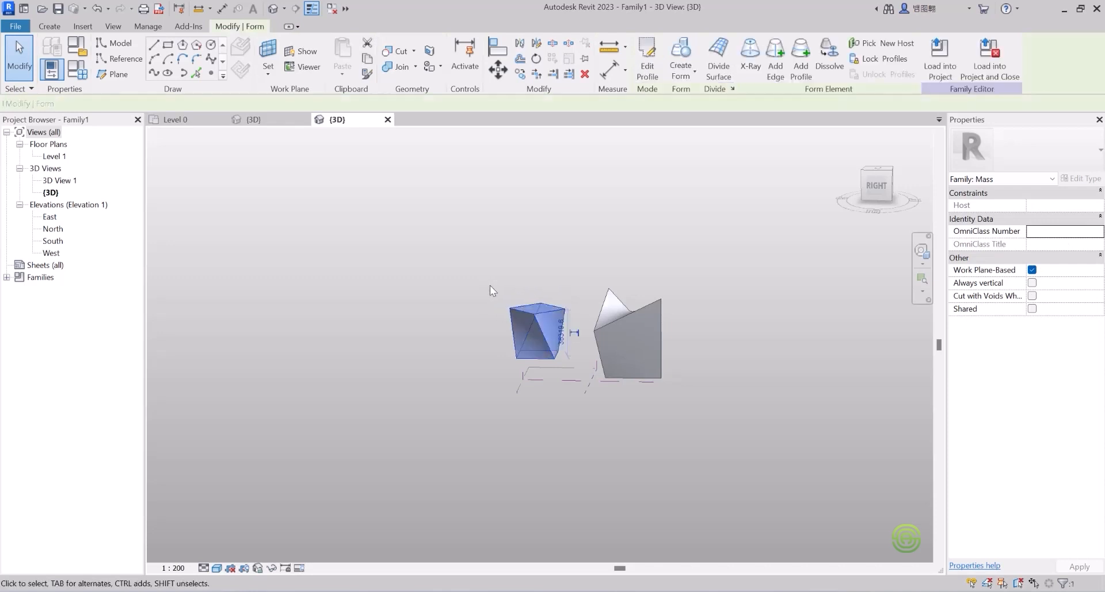
key("Delete")
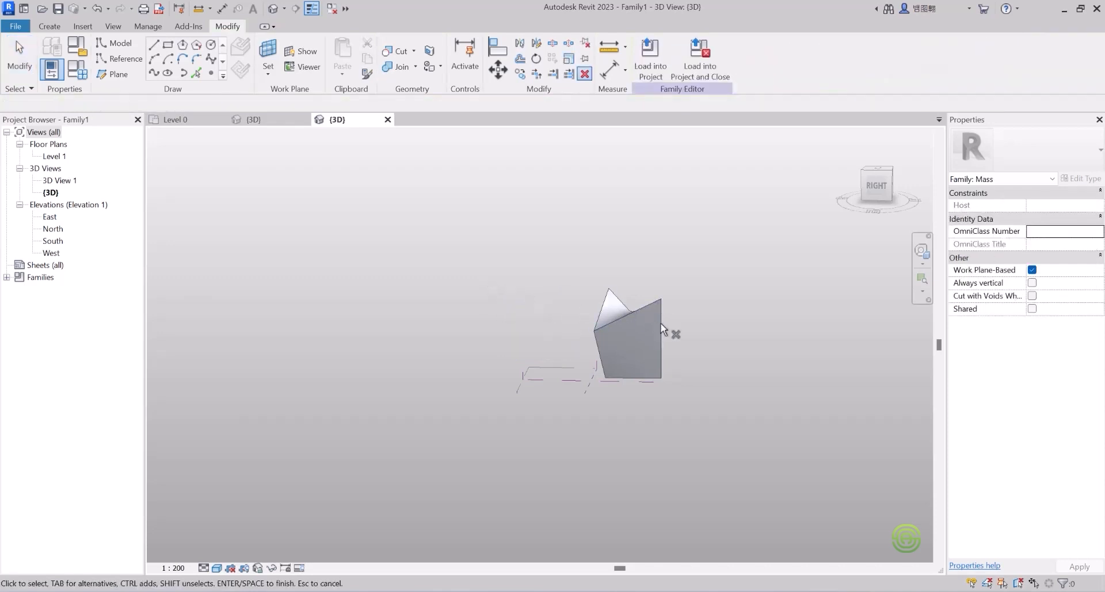
left_click_drag(688, 333, 554, 277)
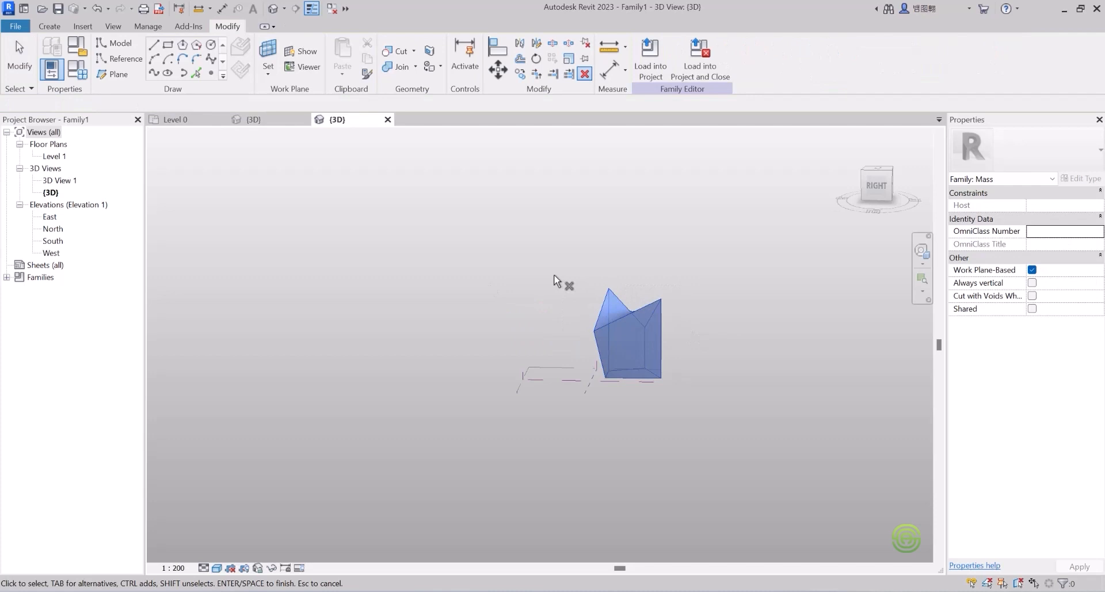
key("Delete")
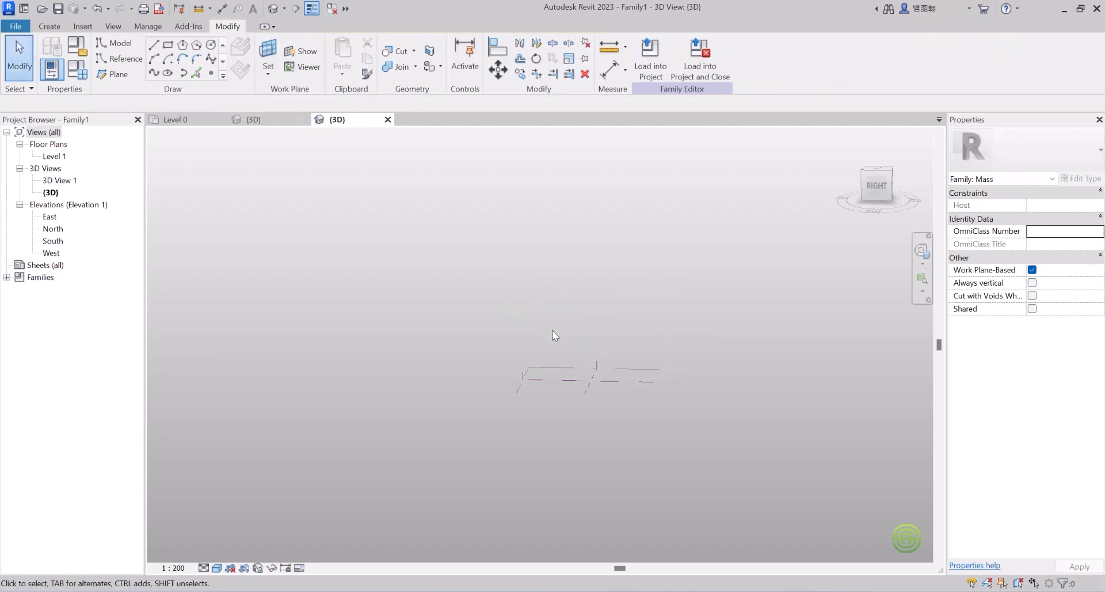
Step: Sketch a six-sided inscribed hexagon on Level 1 and extrude it as a solid prism
middle_click_drag(540, 338, 499, 316, "shift")
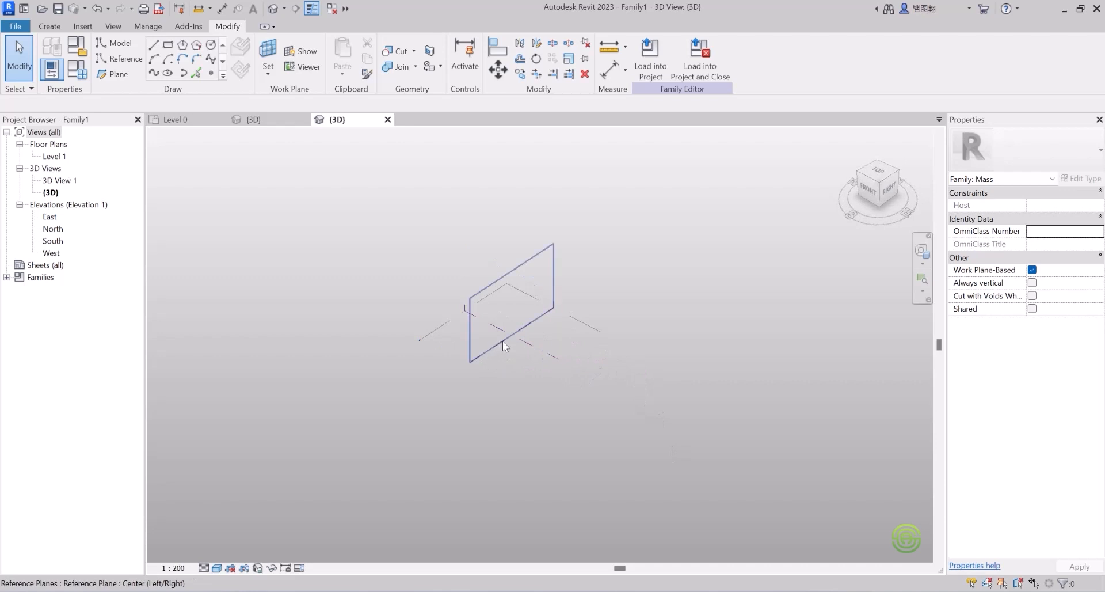
middle_click_drag(502, 333, 518, 356, "shift")
scroll(490, 332, "up", 2)
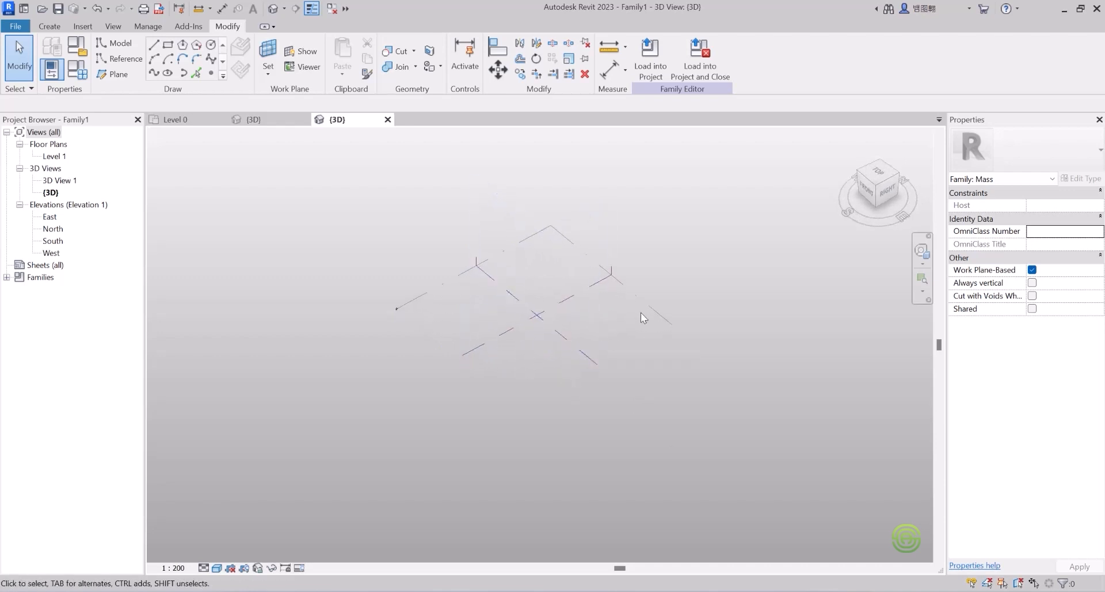
left_click(658, 306)
middle_click_drag(659, 306, 584, 351, "shift")
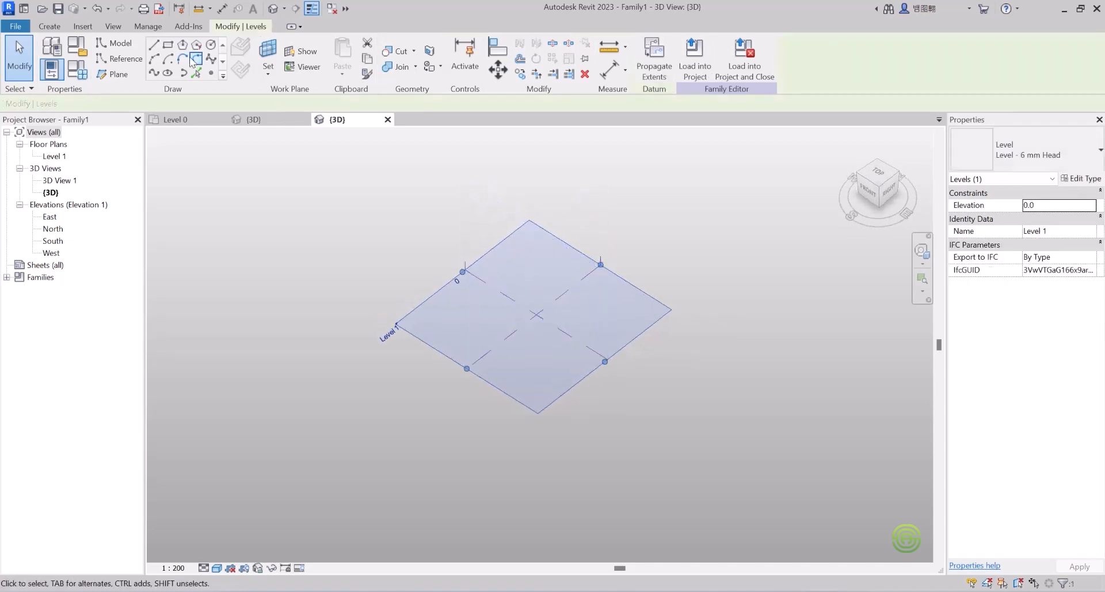
left_click(48, 26)
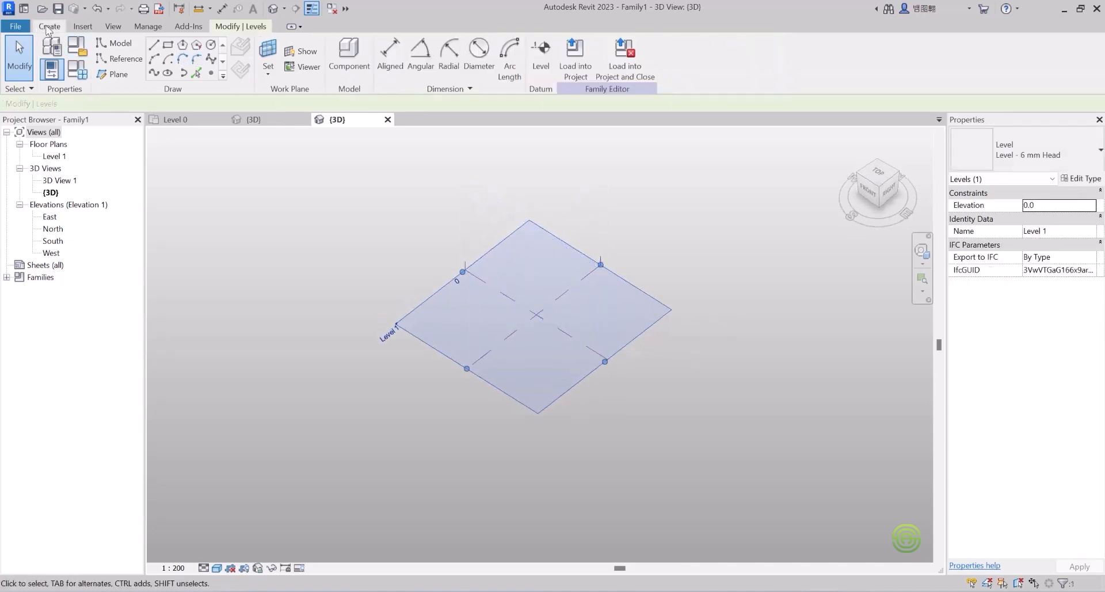
left_click(182, 46)
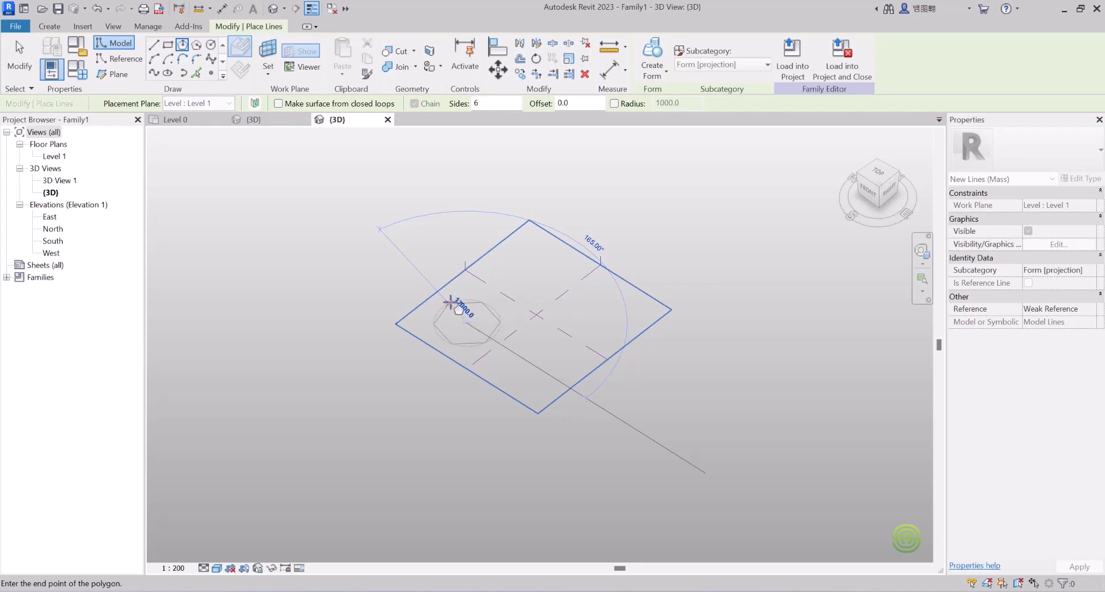
left_click(448, 301)
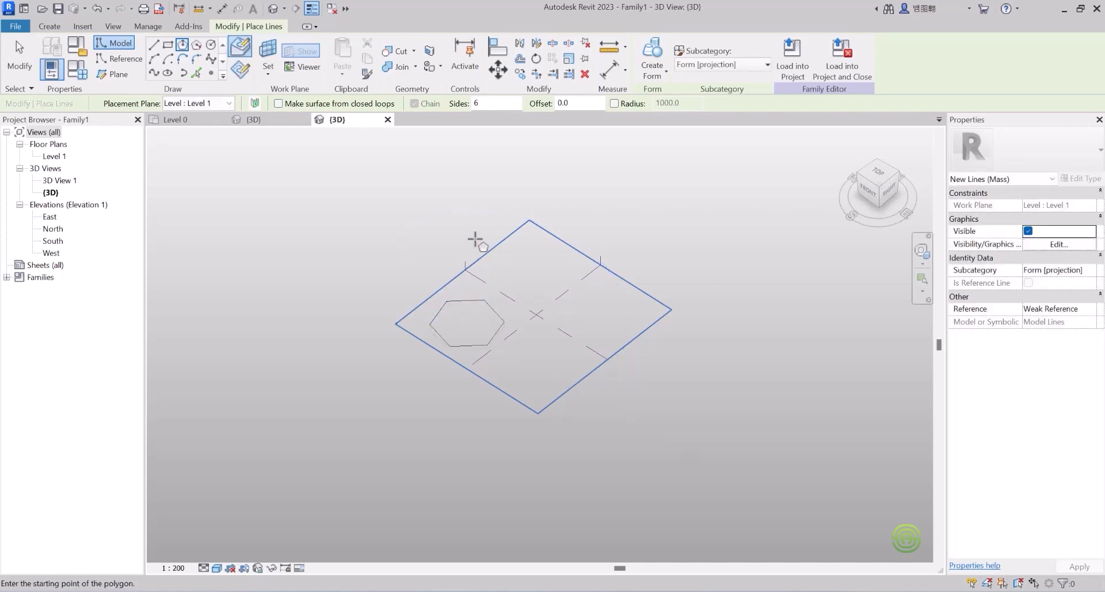
left_click(653, 76)
left_click(669, 98)
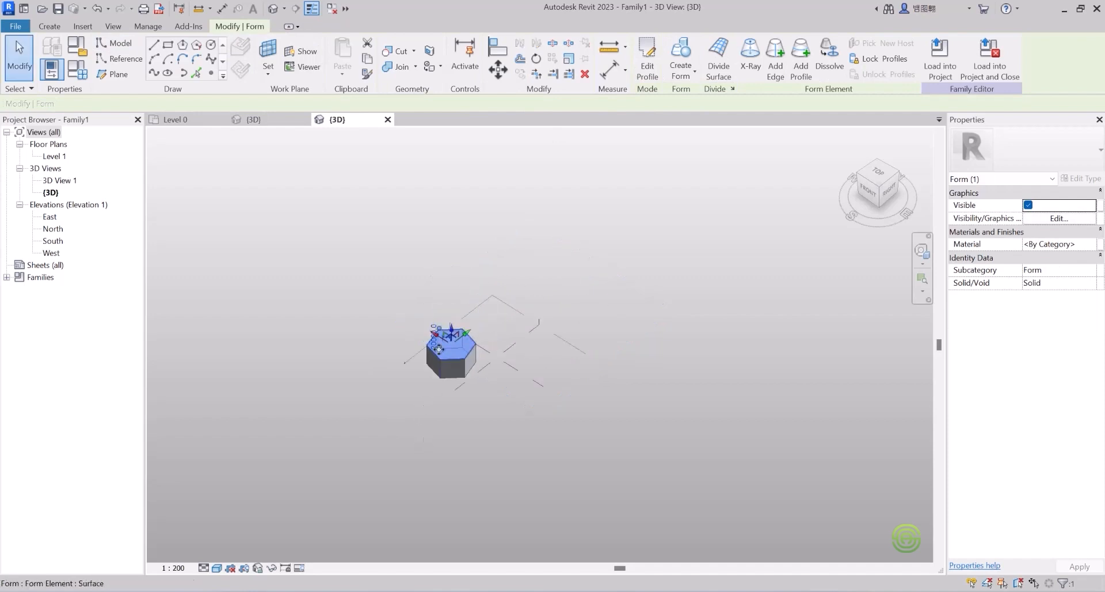
Step: Drag the hexagon's top face upward to stretch the prism into a tall tower
left_click_drag(451, 331, 455, 222)
scroll(457, 230, "up", 2)
scroll(457, 230, "up", 1)
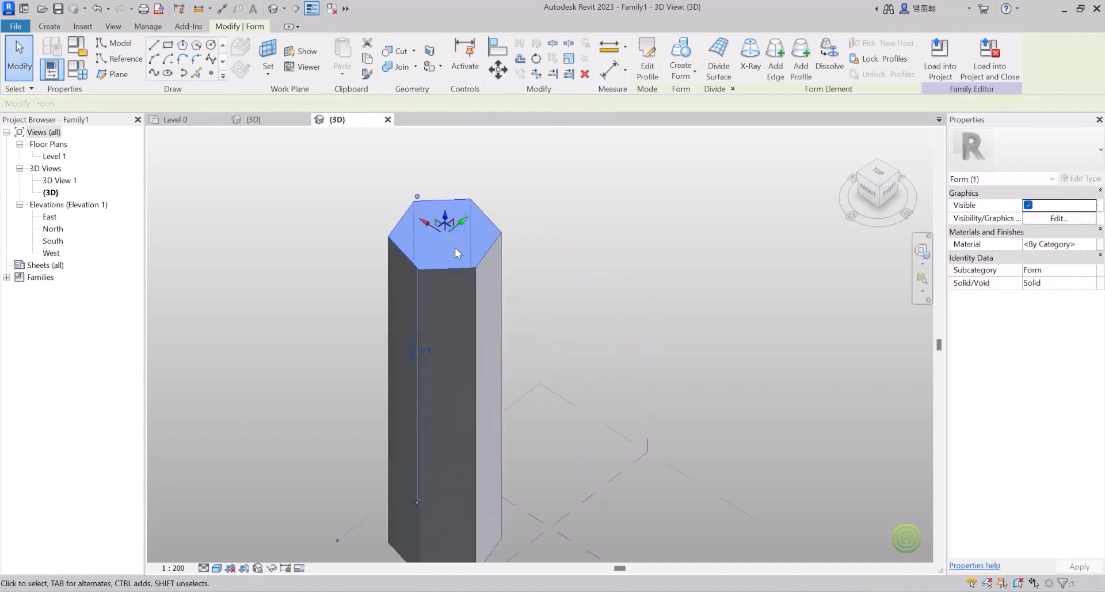
Step: Rotate the top face 60 degrees about its centre to twist the tower
left_click(536, 59)
scroll(504, 334, "down", 4)
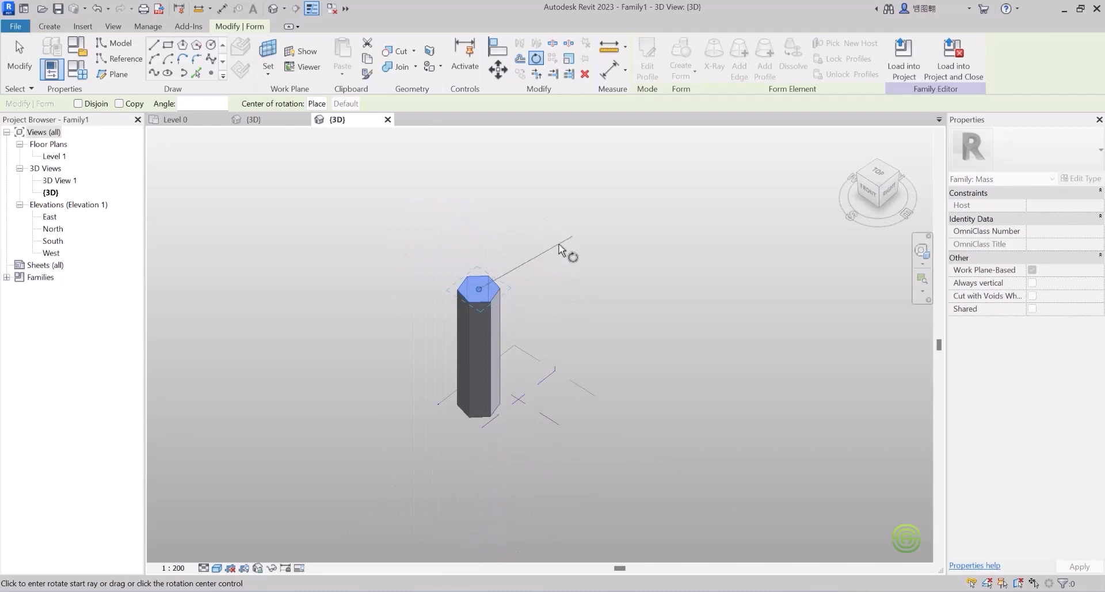
left_click(565, 247)
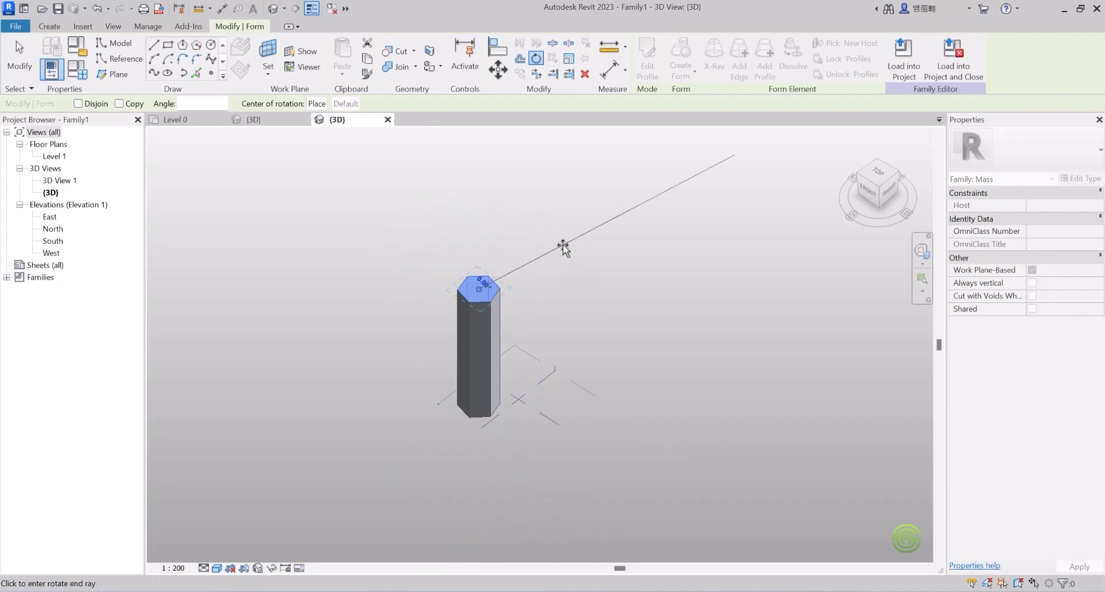
left_click(578, 316)
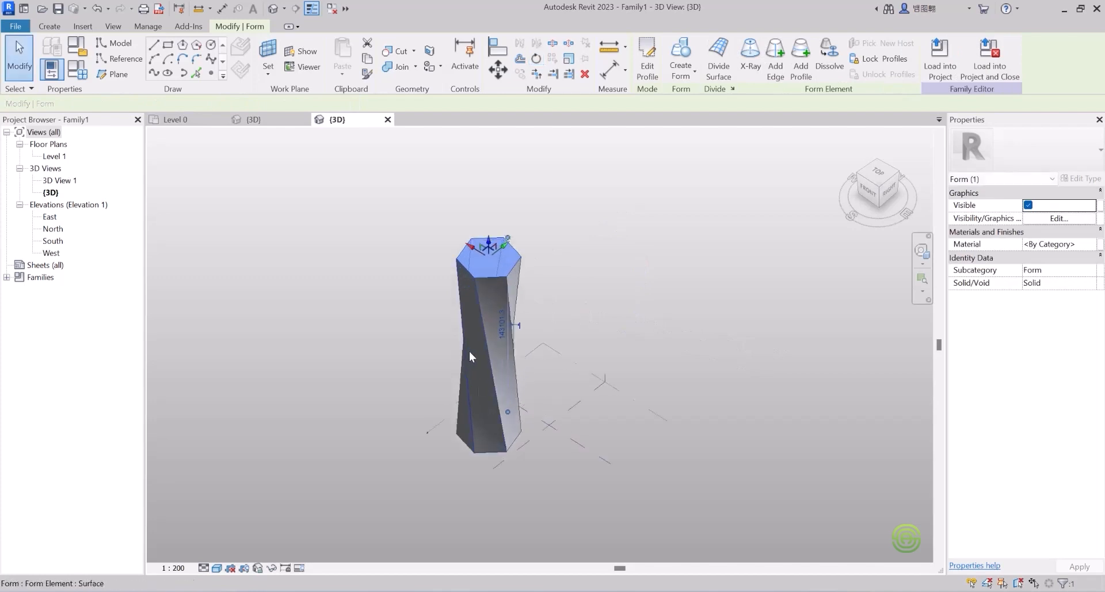
Step: Orbit to a front view of the twisted tower and reselect its top face
middle_click_drag(467, 347, 503, 272, "shift")
left_click(421, 291)
left_click(505, 276)
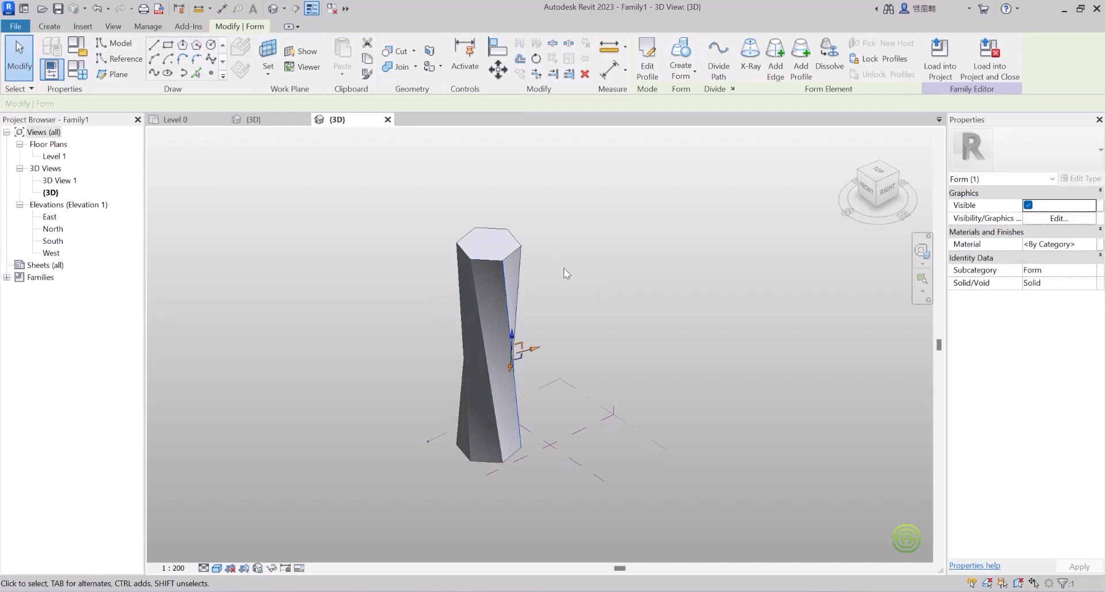
left_click(497, 233)
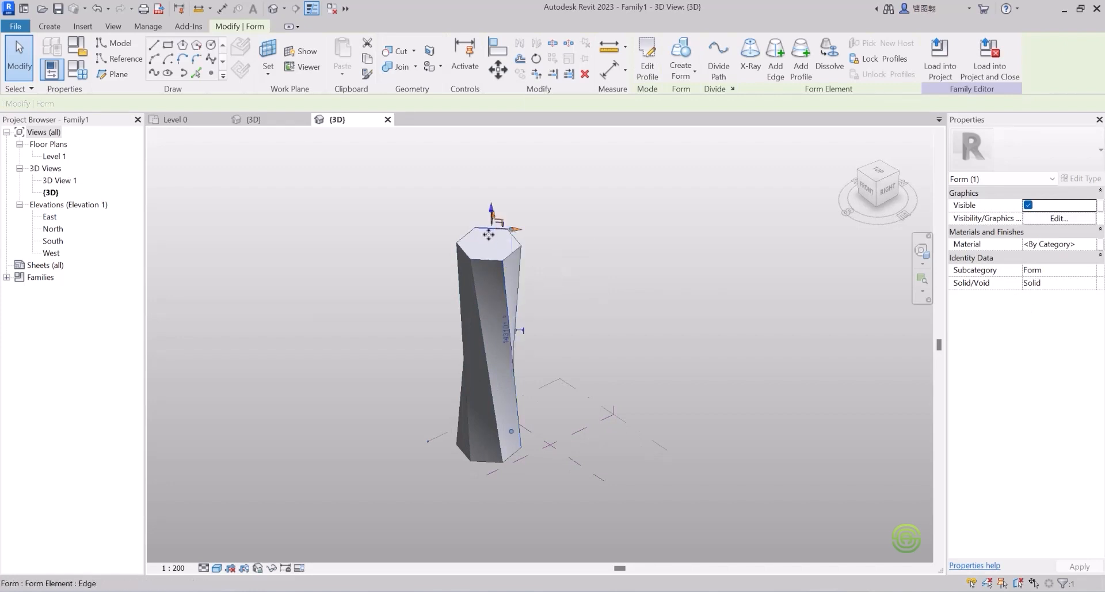
left_click(548, 235)
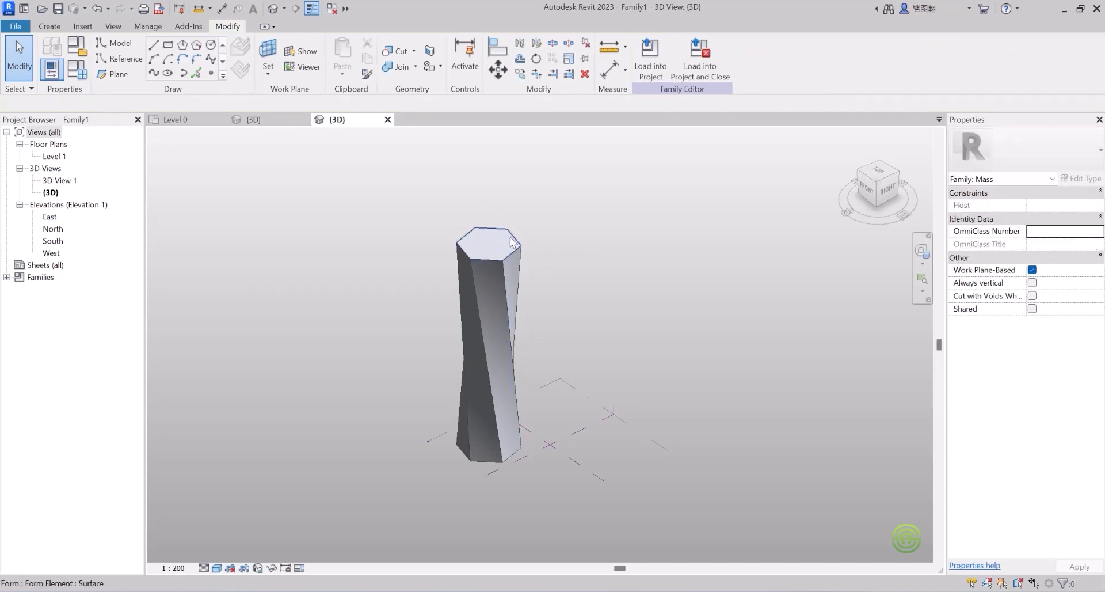
left_click(513, 241)
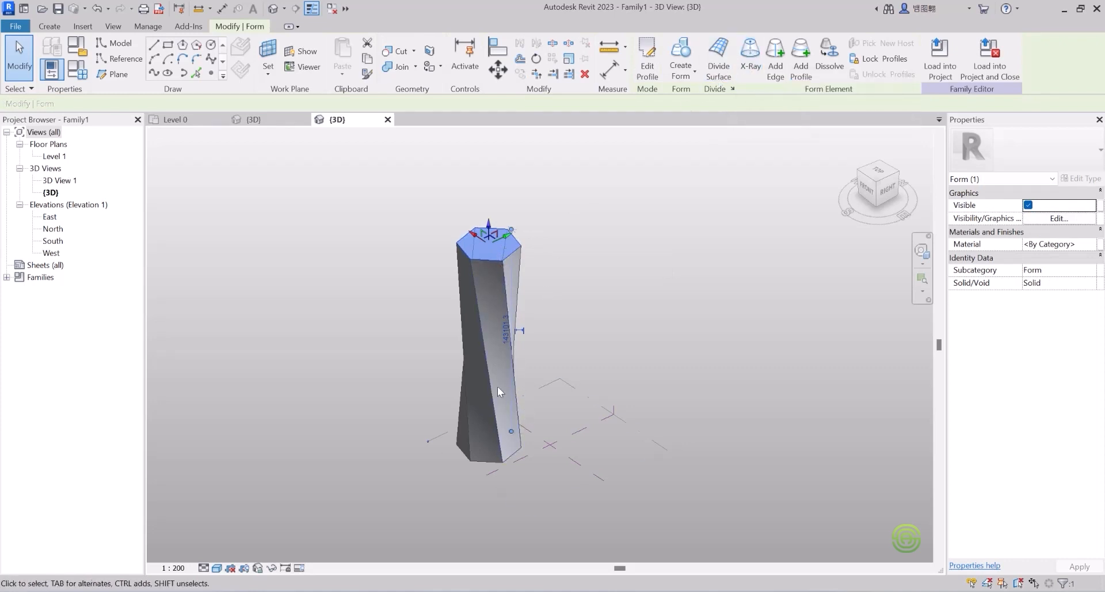
Step: Turn on X-Ray and insert two hexagonal profiles at different heights on the twisted tower
left_click(750, 55)
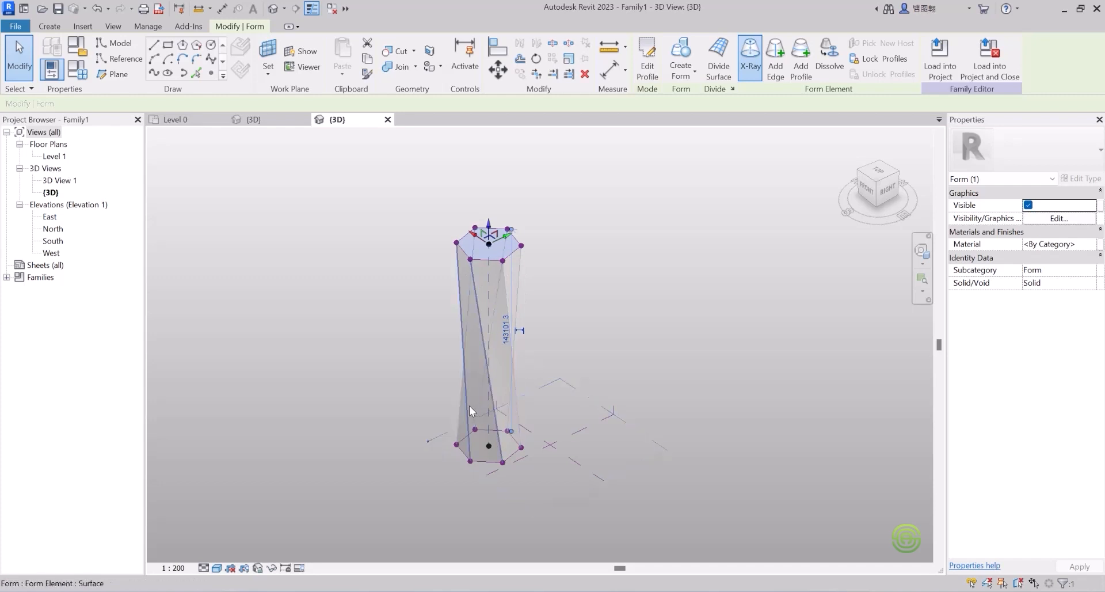
left_click(806, 58)
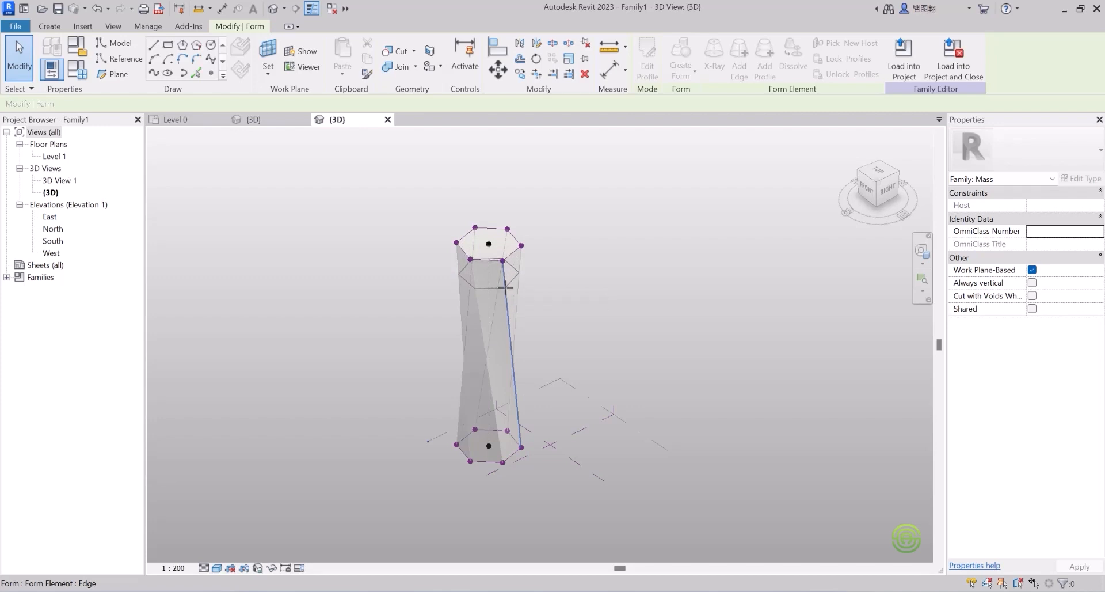
left_click(505, 286)
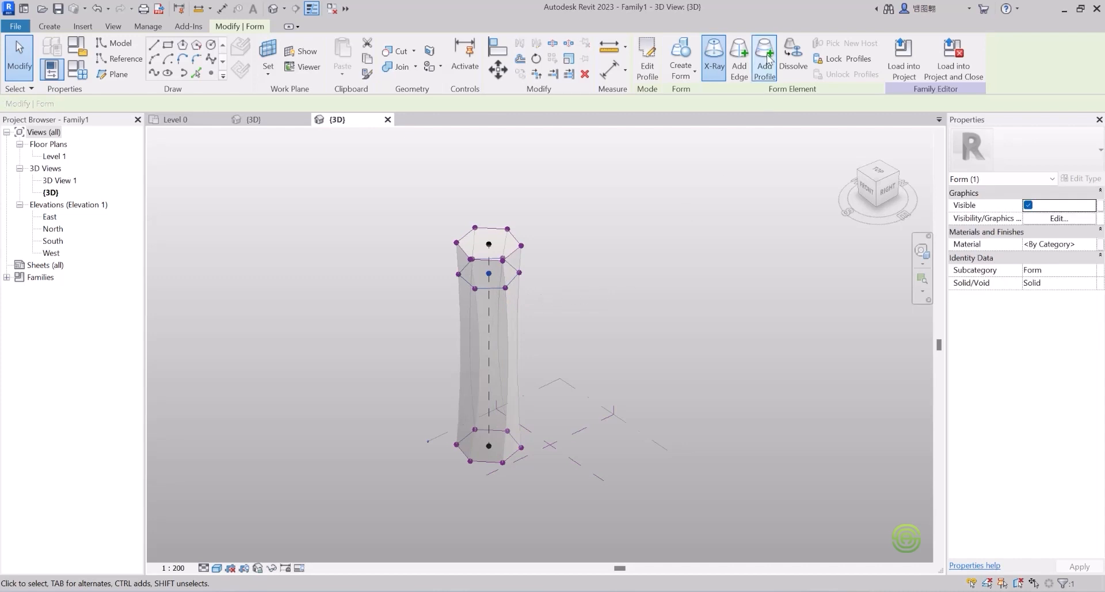
left_click(685, 199)
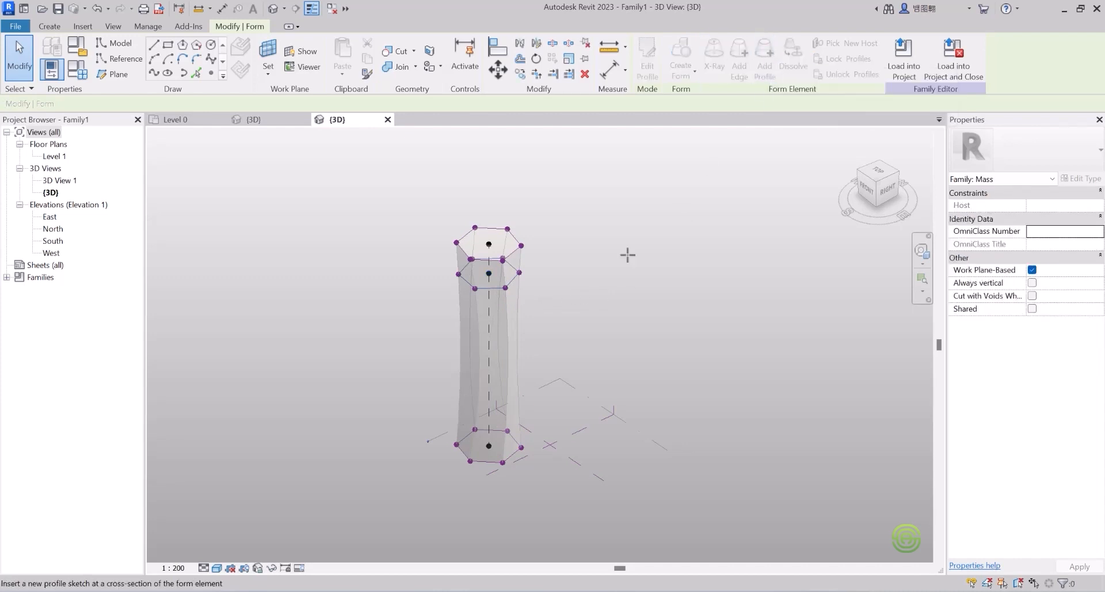
left_click(509, 329)
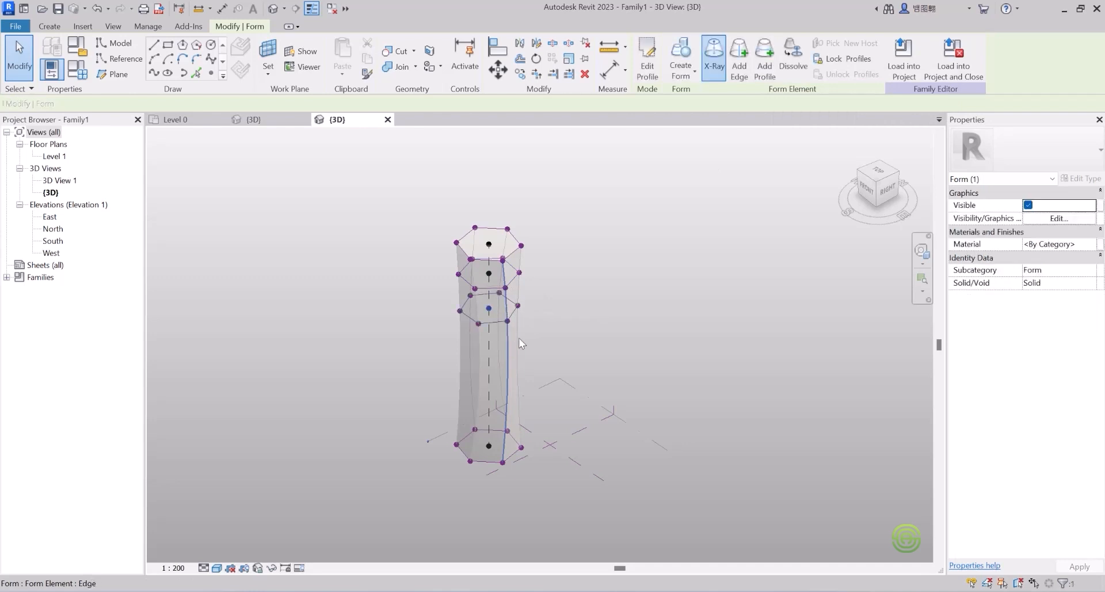
Step: Select the hexagonal tower and switch X-Ray off so the bowed shaft appears opaque
scroll(488, 368, "up", 3)
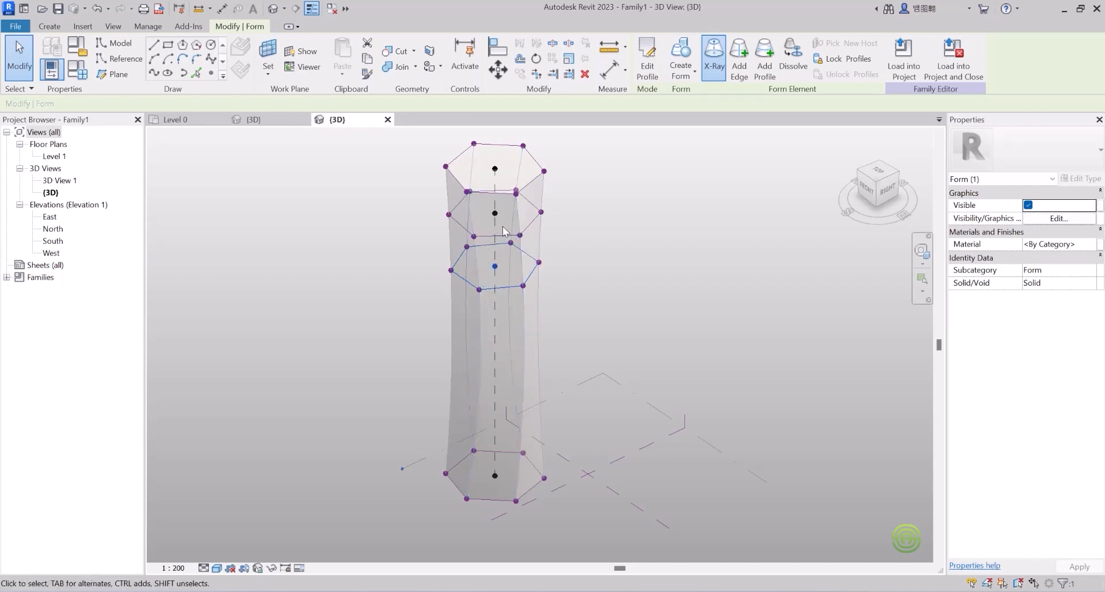
scroll(502, 261, "down", 4)
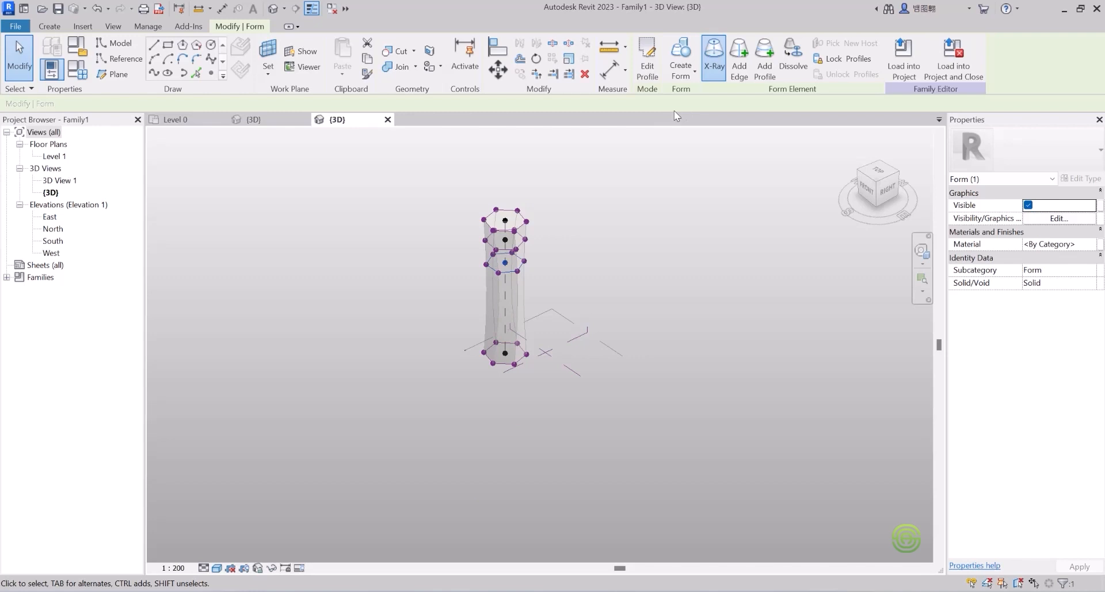
scroll(493, 258, "up", 1)
scroll(493, 259, "up", 4)
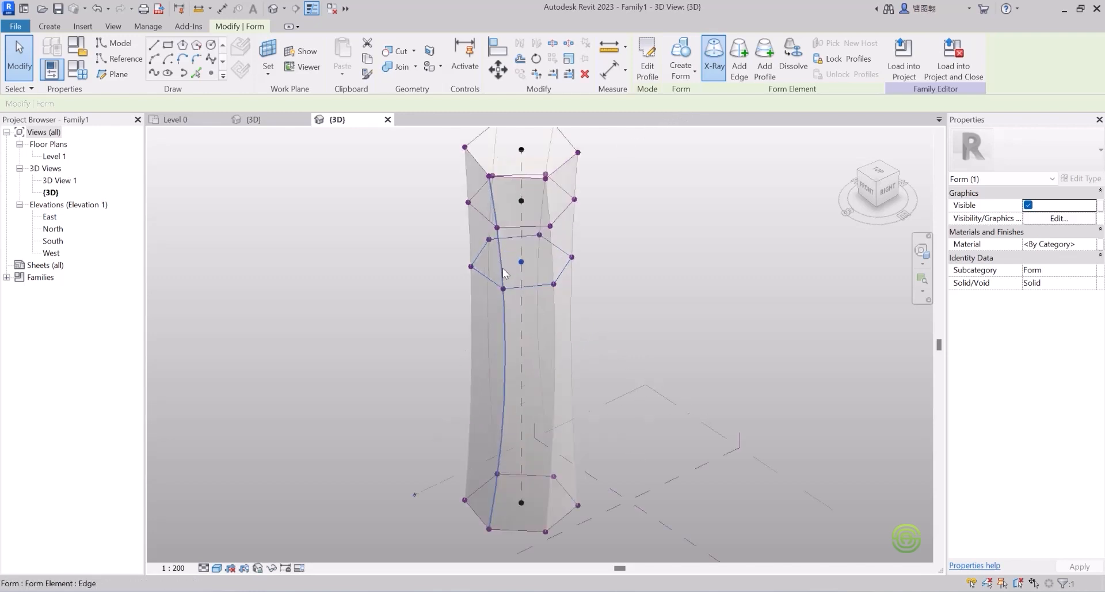
scroll(533, 252, "down", 6)
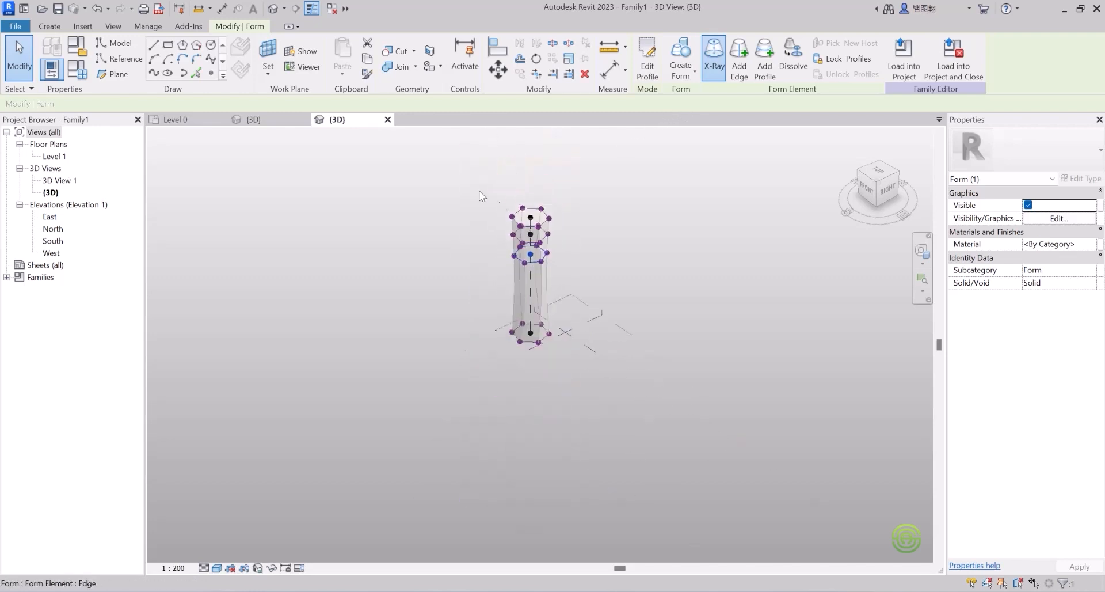
left_click(450, 190)
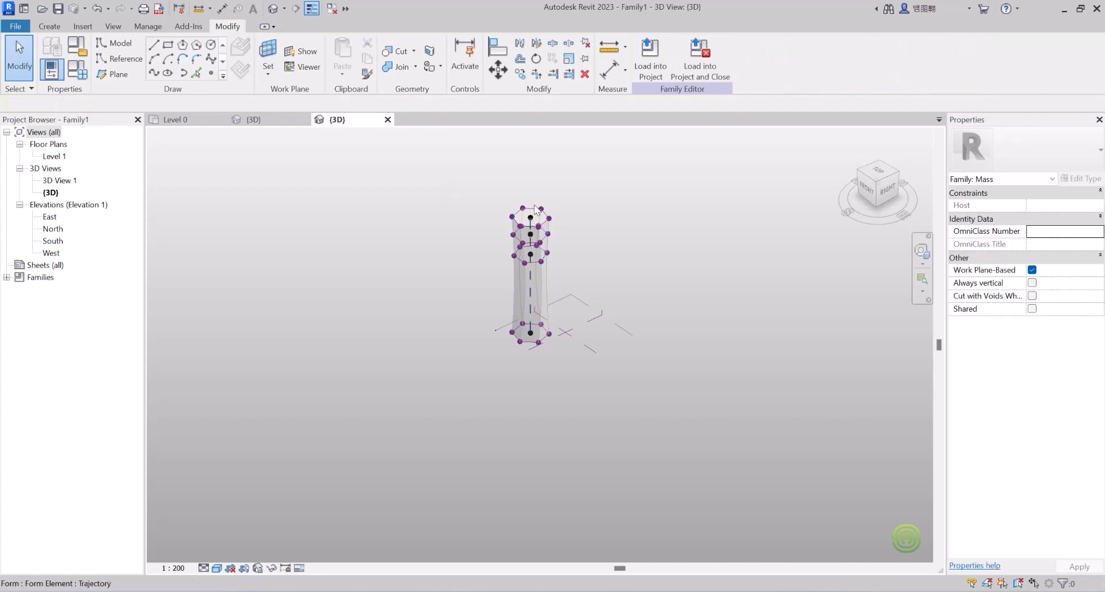
left_click(545, 283)
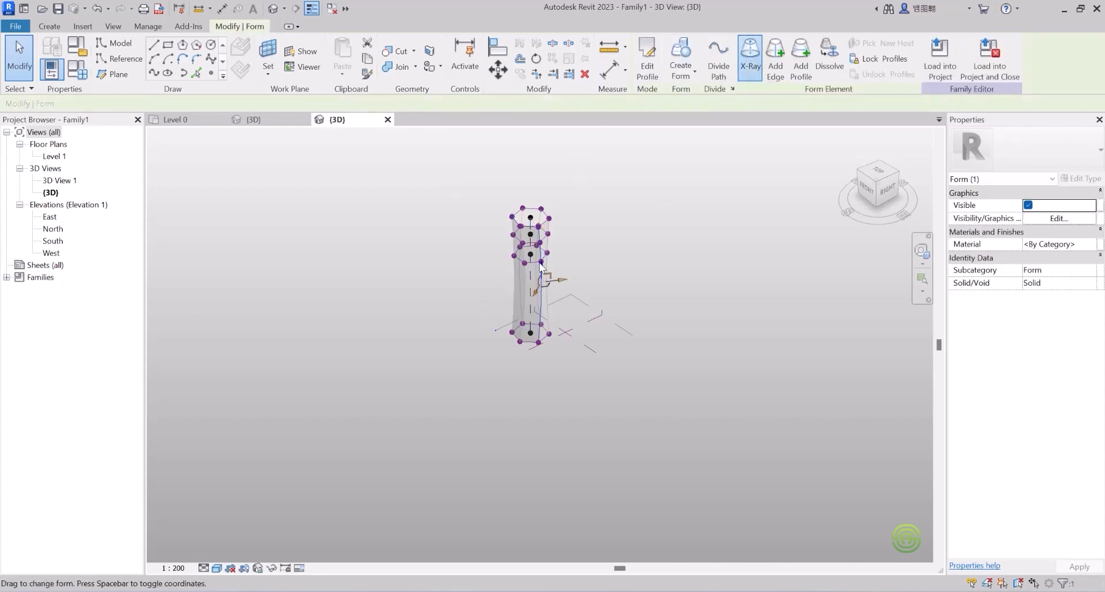
left_click(750, 57)
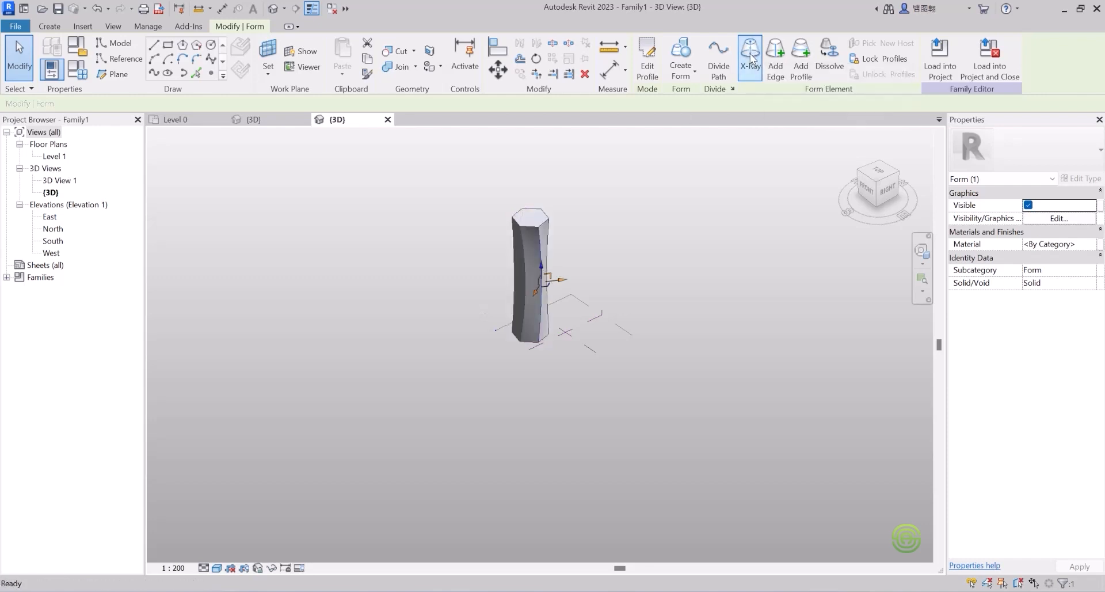
left_click(582, 219)
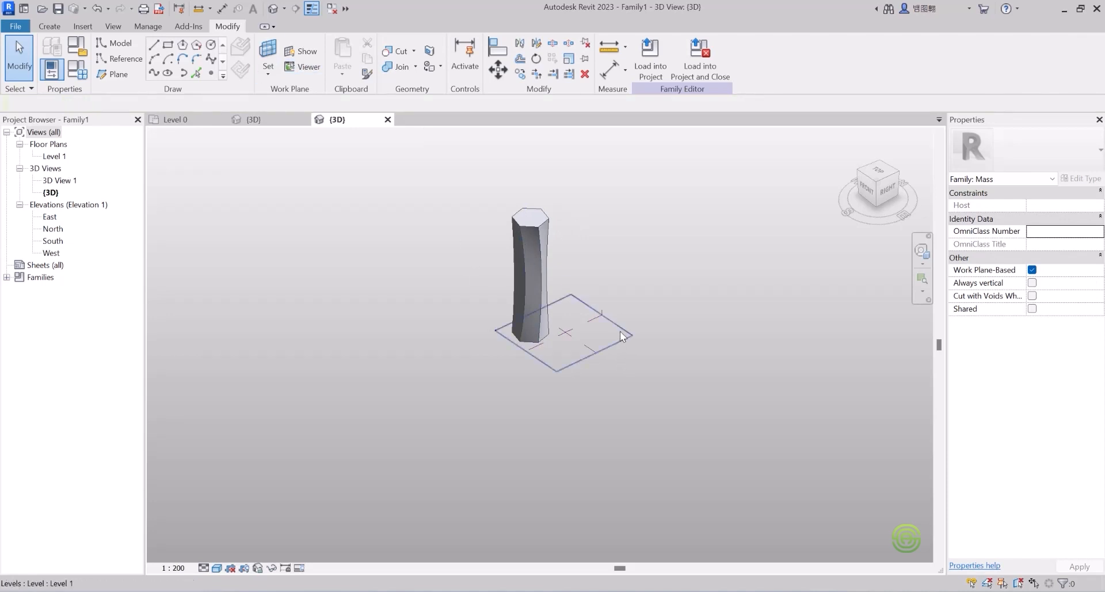
Step: Draw a rectangle footprint on the Level 1 plane beside the hexagonal tower
left_click(623, 336)
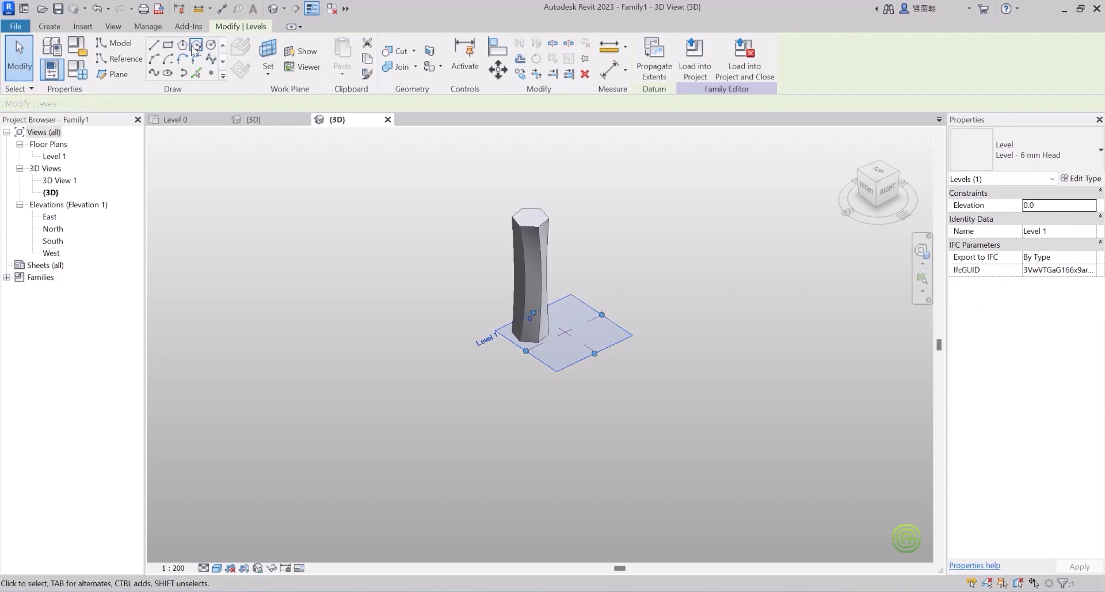
left_click(168, 44)
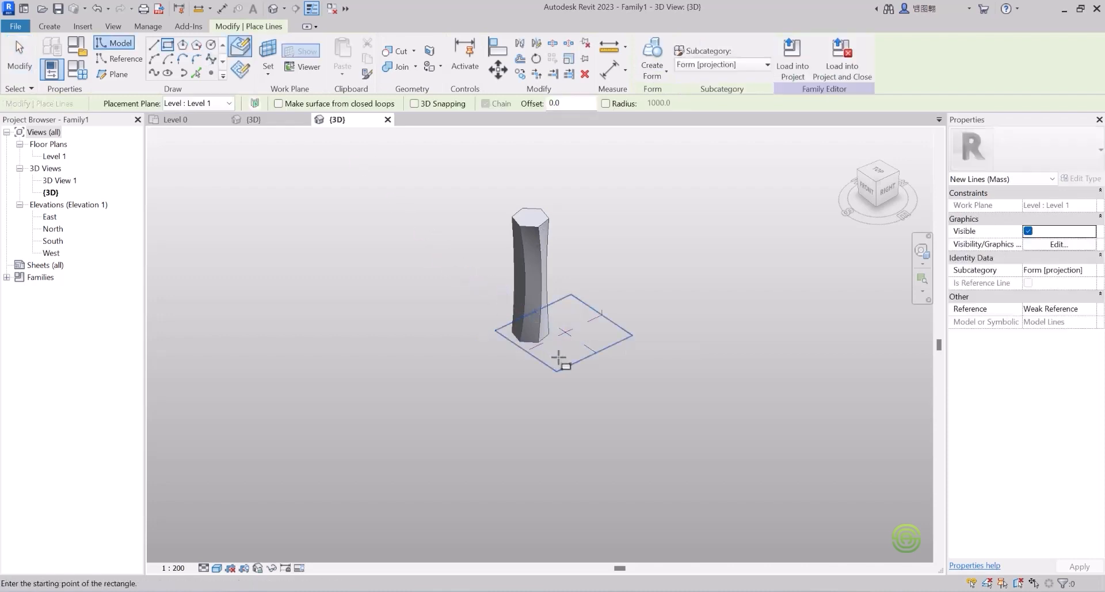
scroll(569, 351, "up", 3)
left_click(550, 343)
middle_click_drag(547, 336, 506, 424, "shift")
scroll(516, 362, "down", 3)
scroll(518, 350, "up", 4)
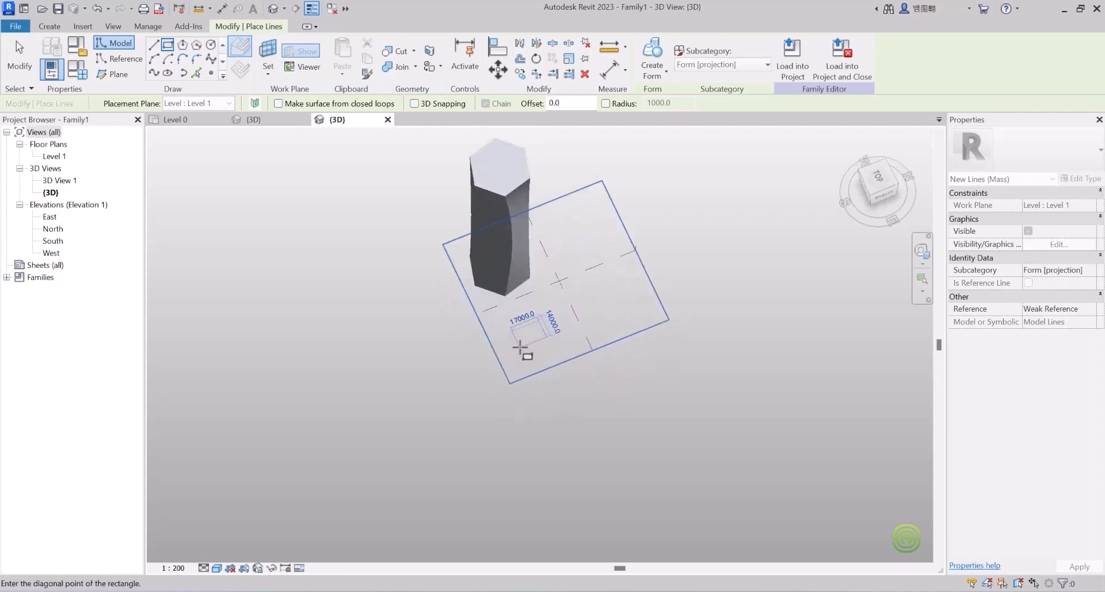
scroll(523, 339, "down", 1)
key("Escape")
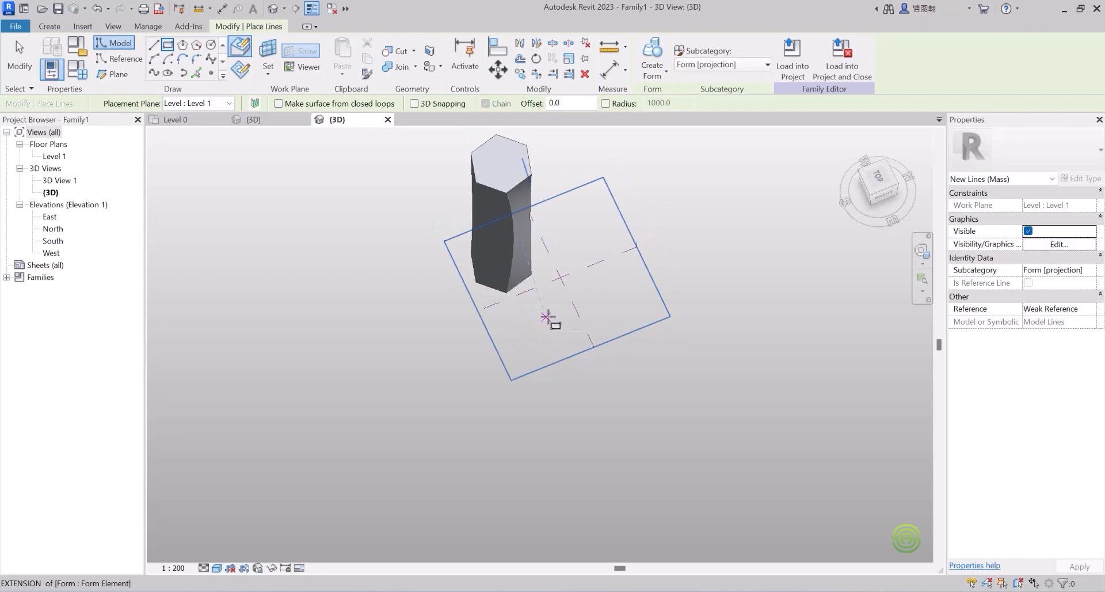
left_click(554, 314)
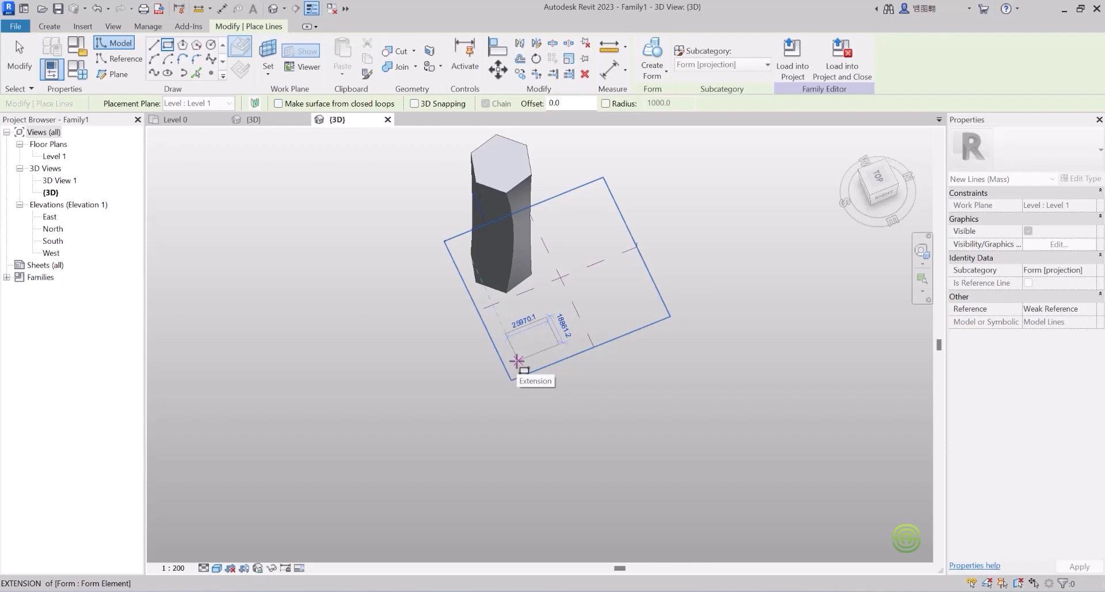
left_click(517, 361)
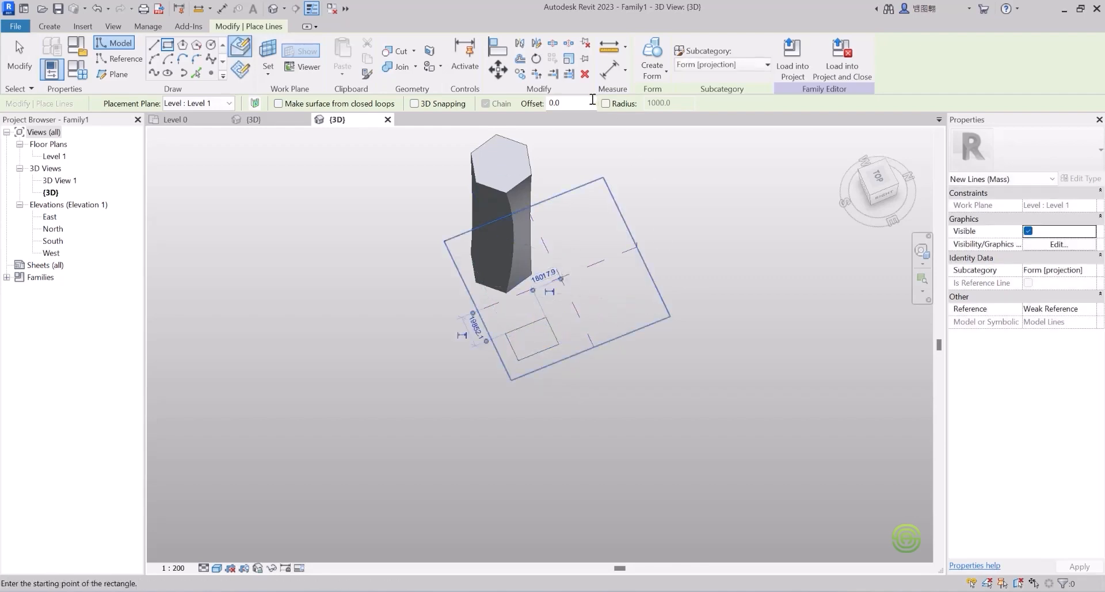
Step: Make a solid form from the rectangle and drag its top up into a tall box
left_click(655, 68)
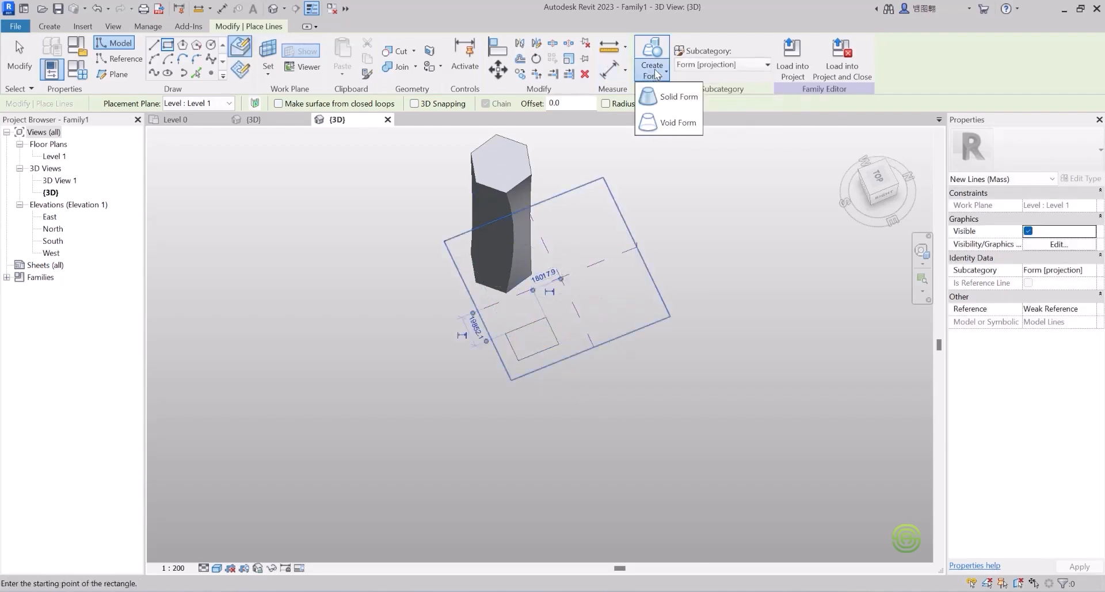
left_click(677, 99)
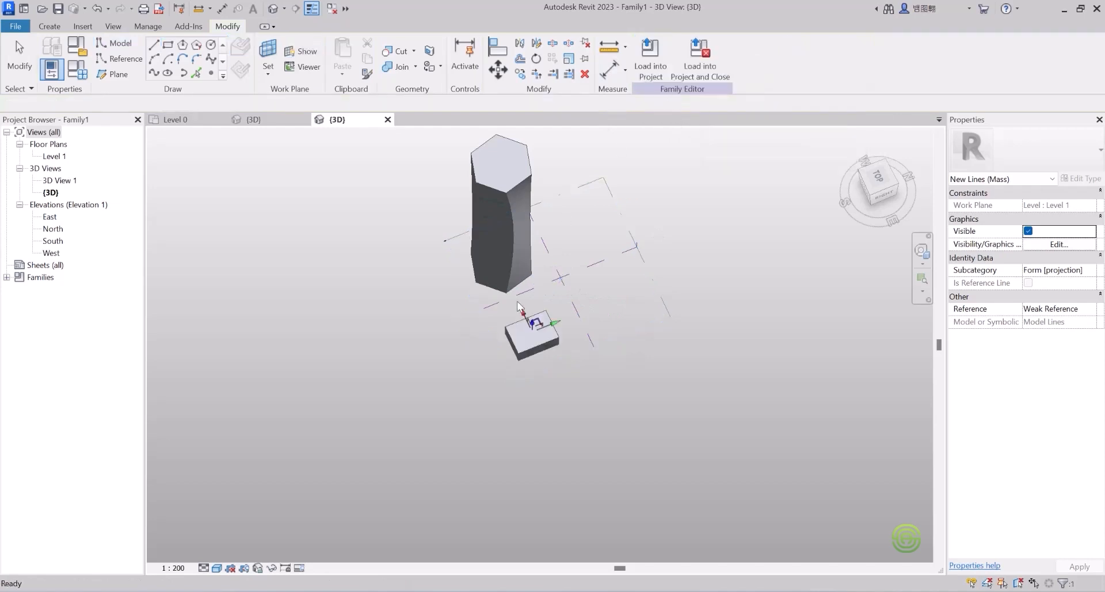
middle_click_drag(532, 341, 591, 260, "shift")
left_click_drag(533, 315, 534, 162)
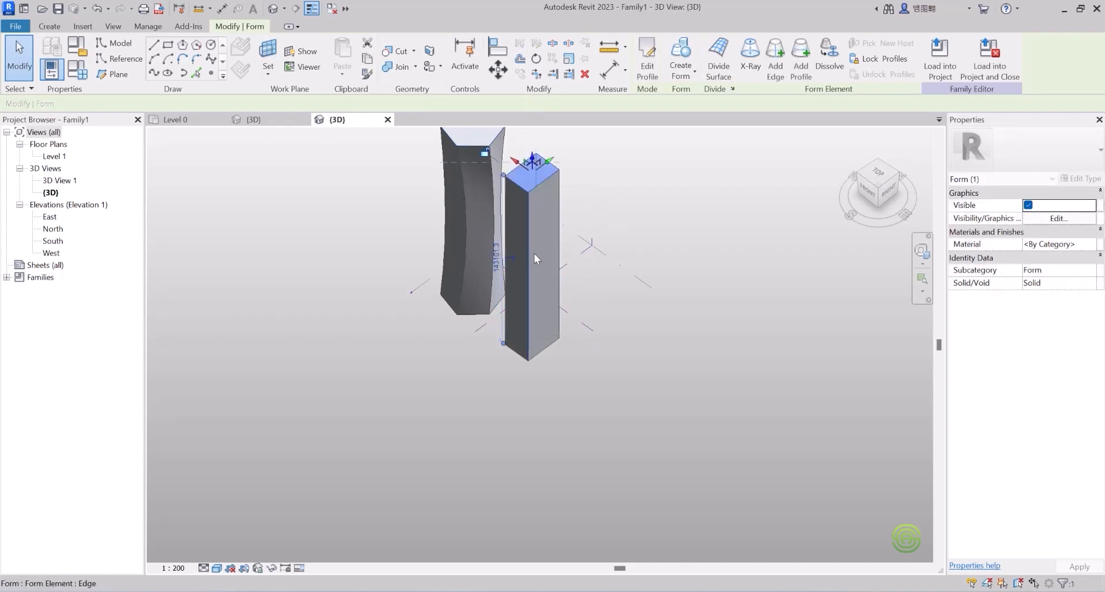
middle_click_drag(523, 252, 542, 299, "shift")
scroll(540, 346, "down", 2)
scroll(526, 276, "up", 2)
scroll(537, 265, "up", 1)
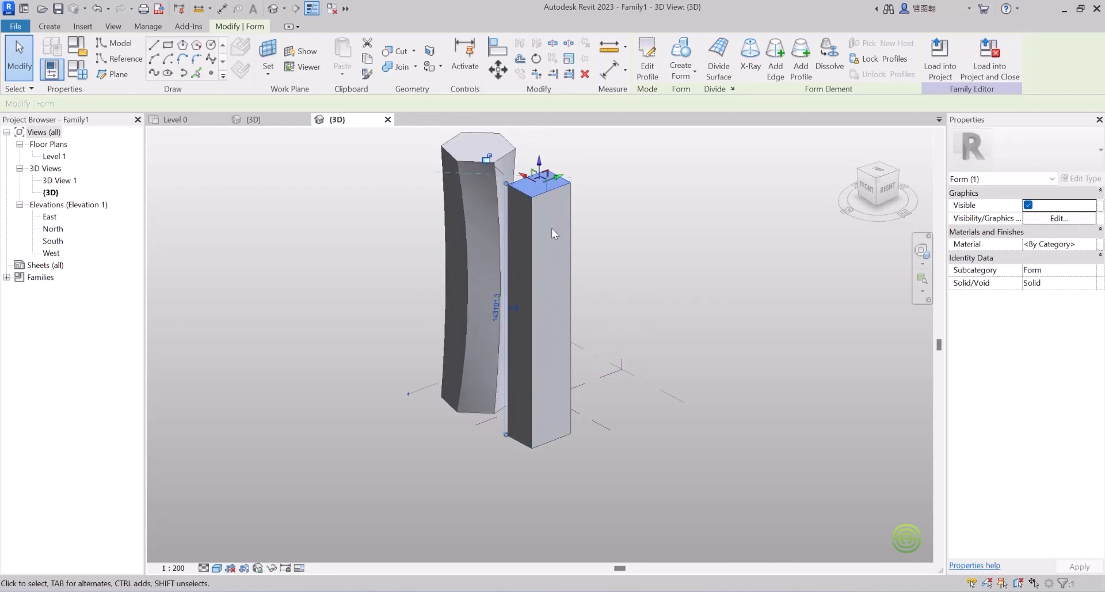
Step: Turn on X-Ray and add six profiles down the rectangular tower, starting near its top
left_click(751, 61)
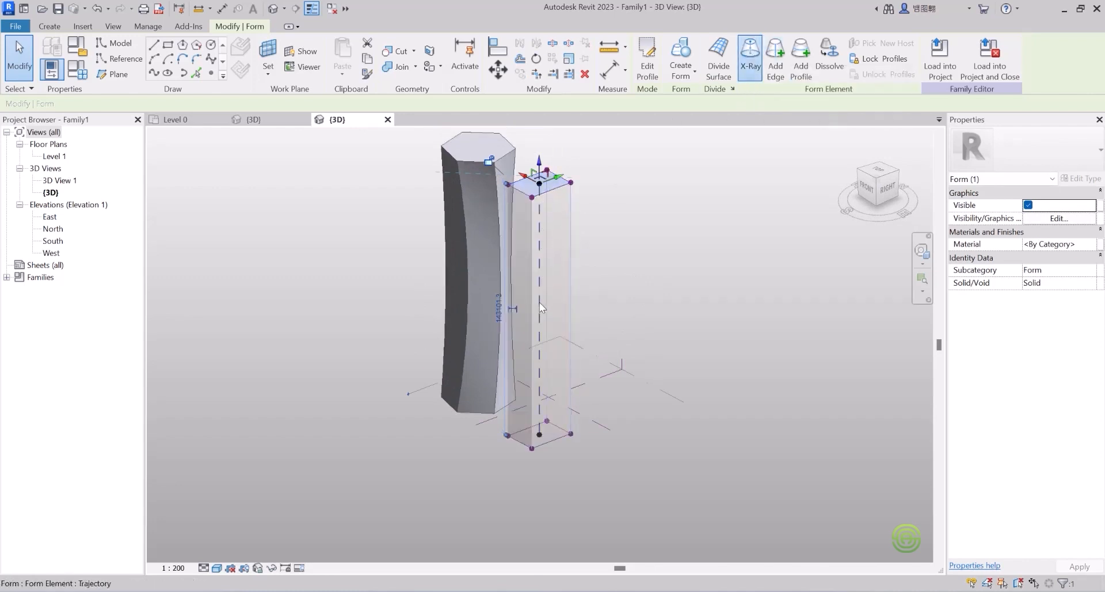
scroll(540, 301, "up", 1)
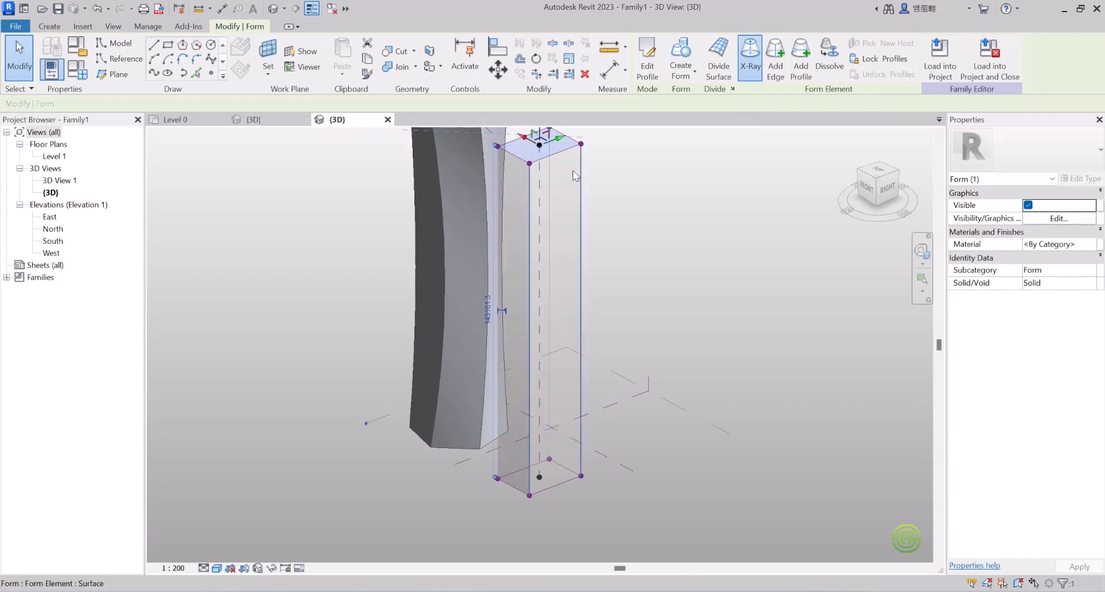
left_click(807, 68)
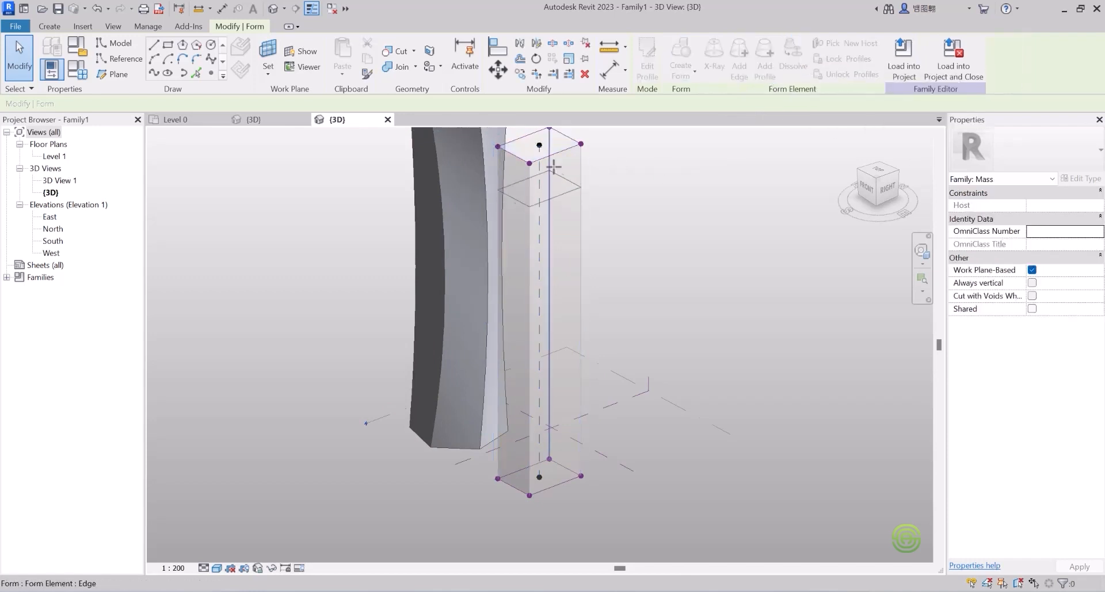
left_click(582, 177)
left_click(766, 59)
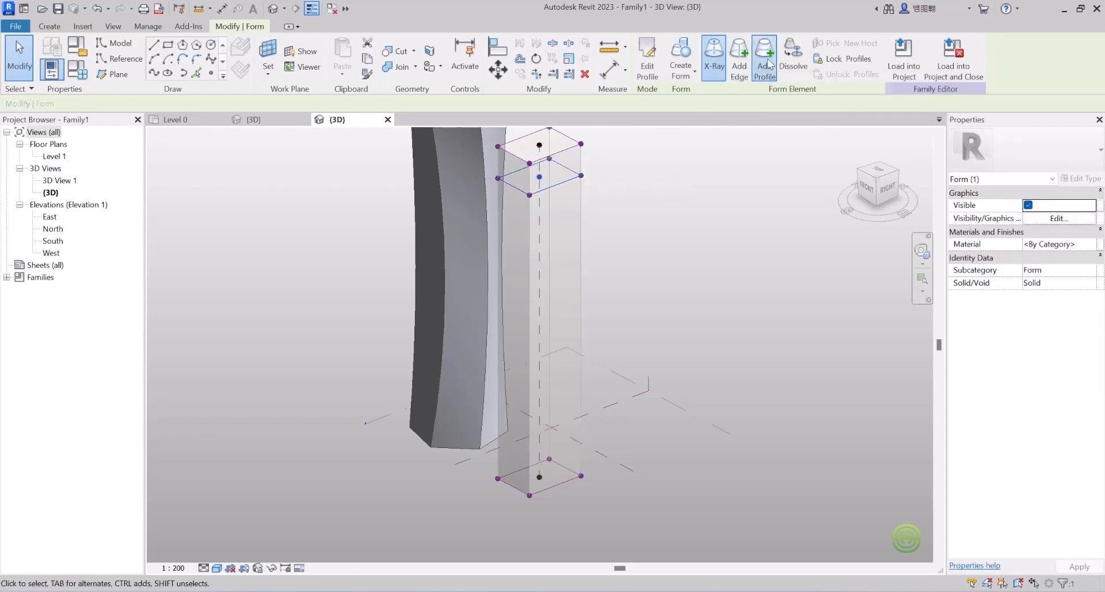
left_click(580, 209)
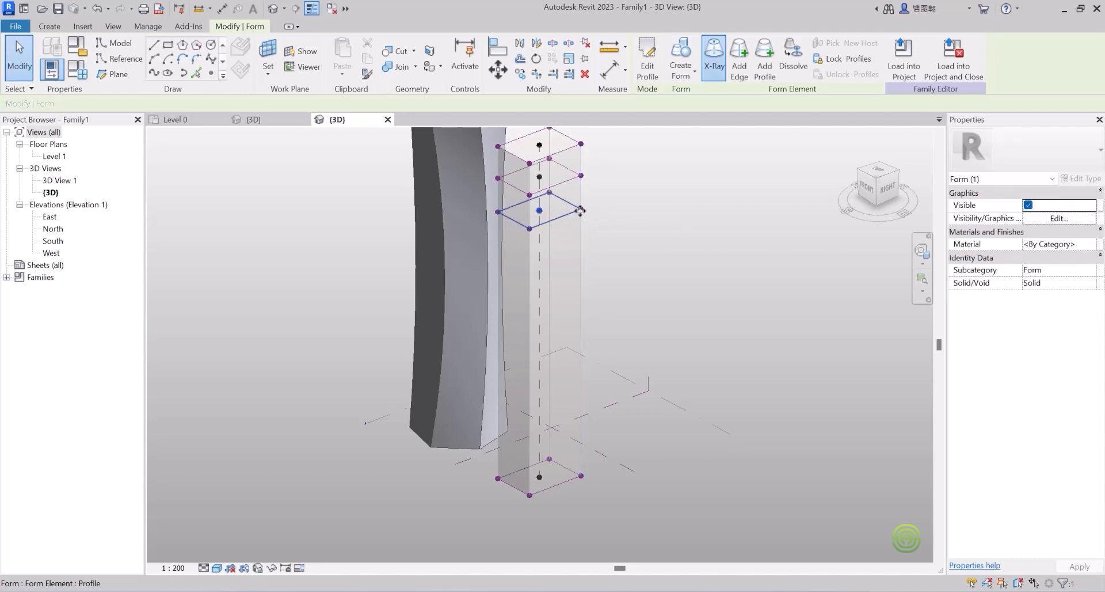
left_click(766, 65)
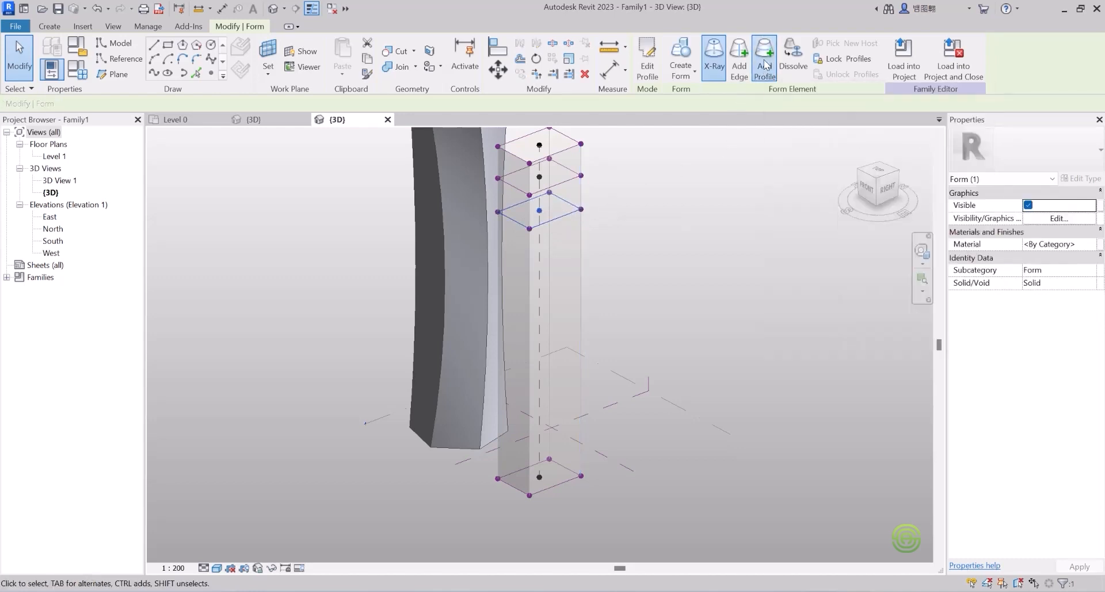
left_click(581, 245)
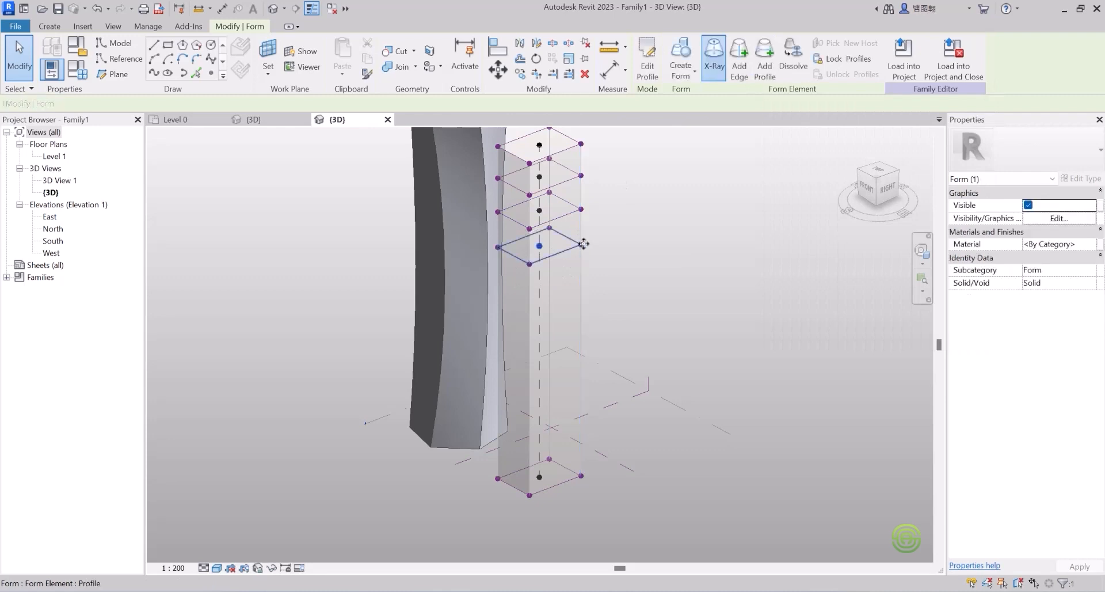
left_click(761, 68)
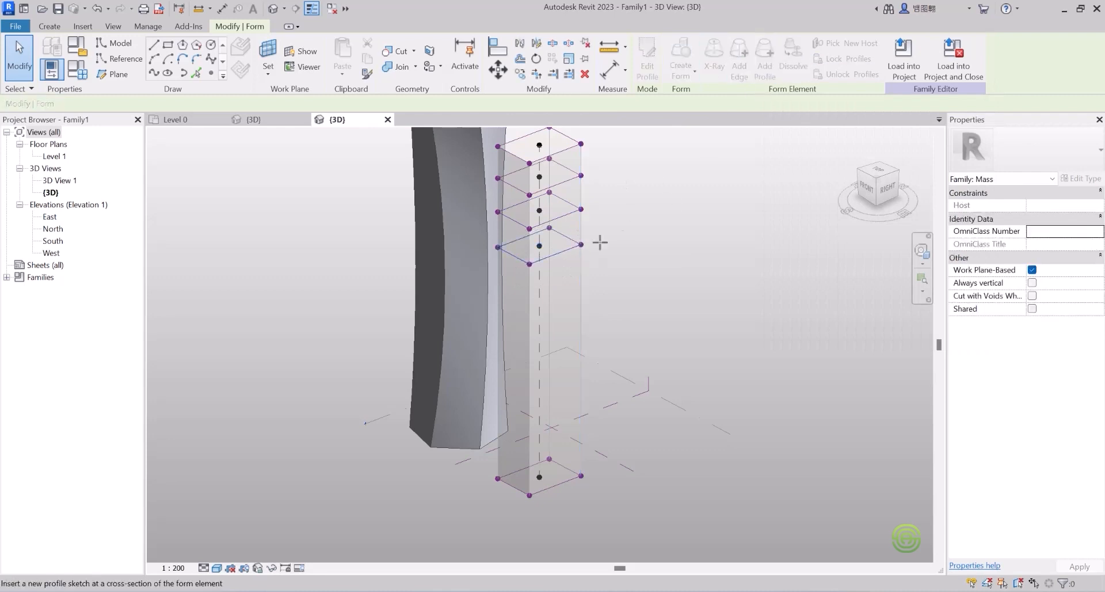
left_click(579, 277)
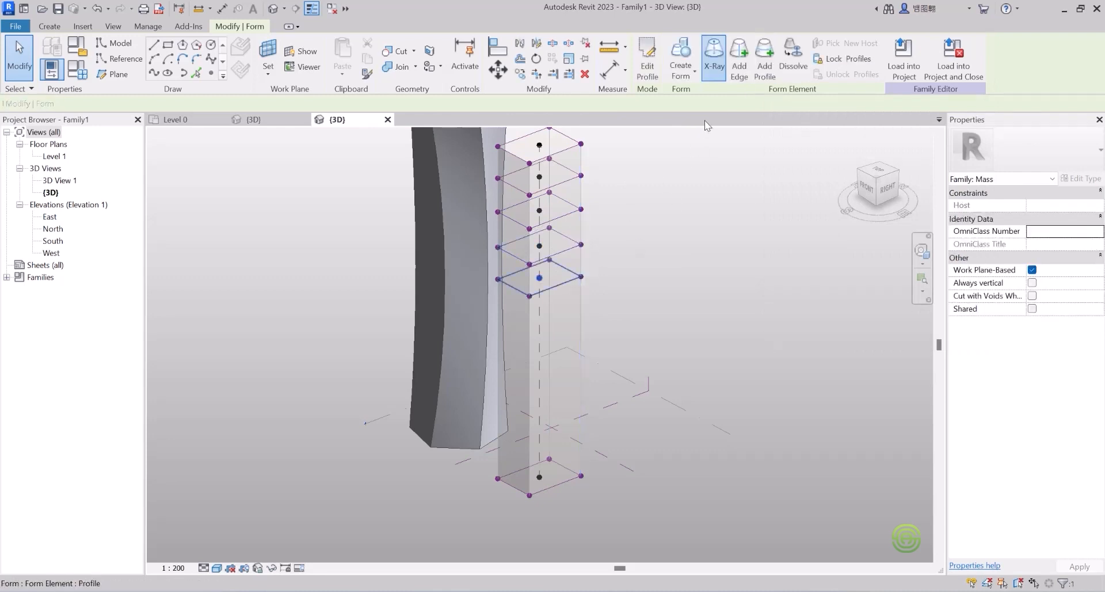
left_click(766, 71)
left_click(579, 305)
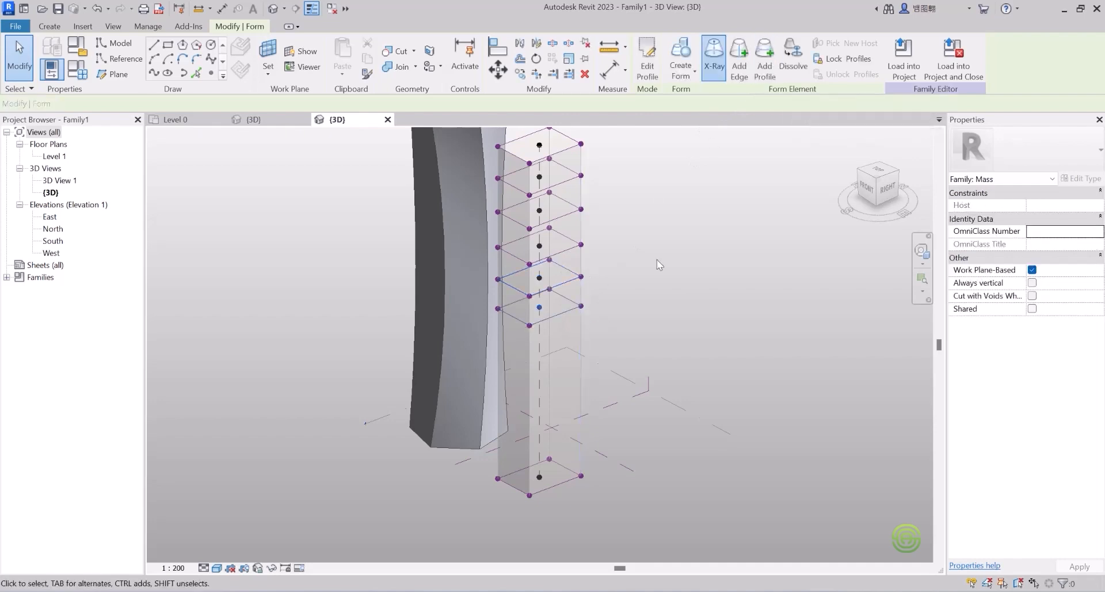
left_click(764, 71)
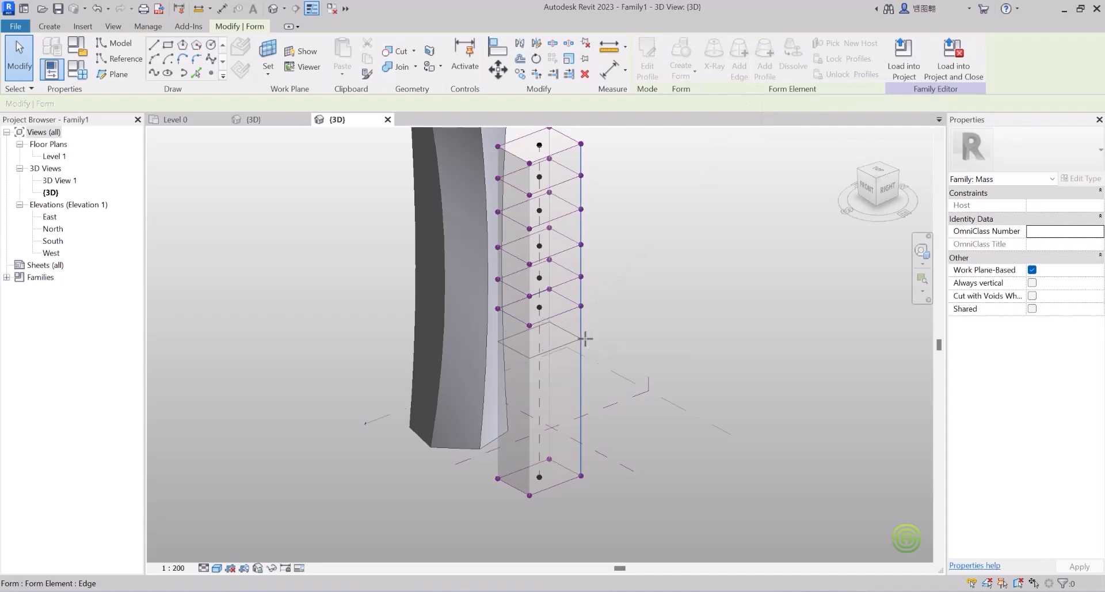
left_click(585, 339)
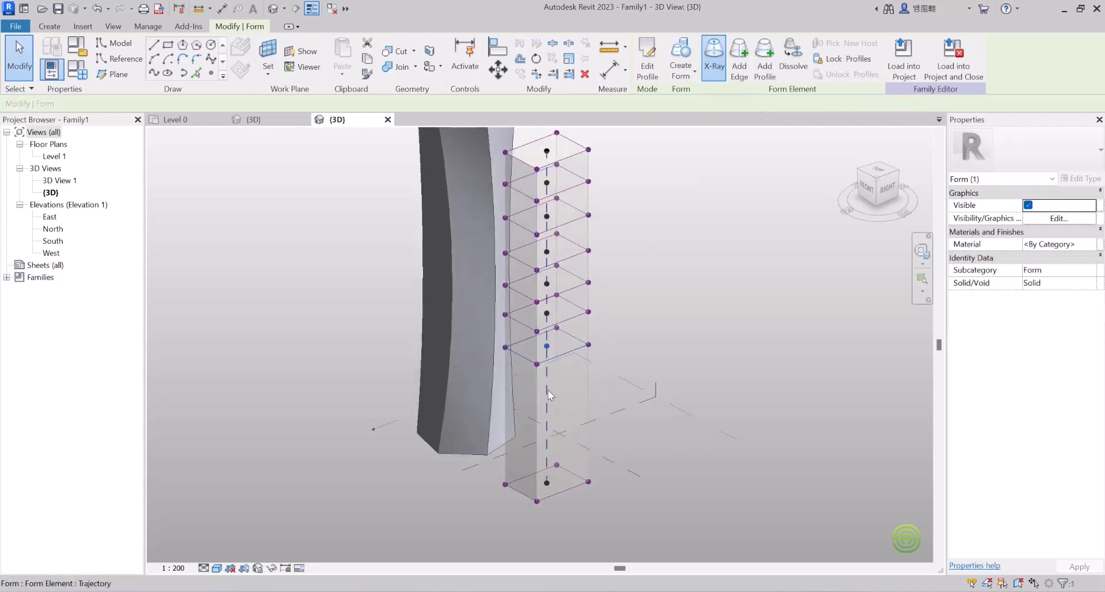
Step: Add three more profiles across the lower part of the rectangular tower
scroll(566, 394, "up", 3)
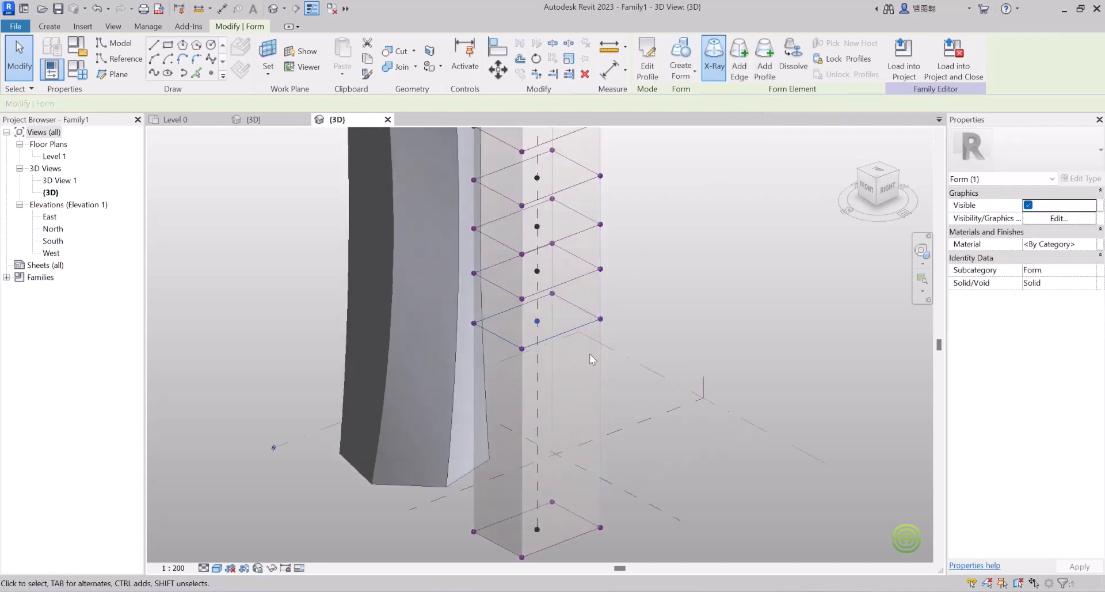
left_click(764, 64)
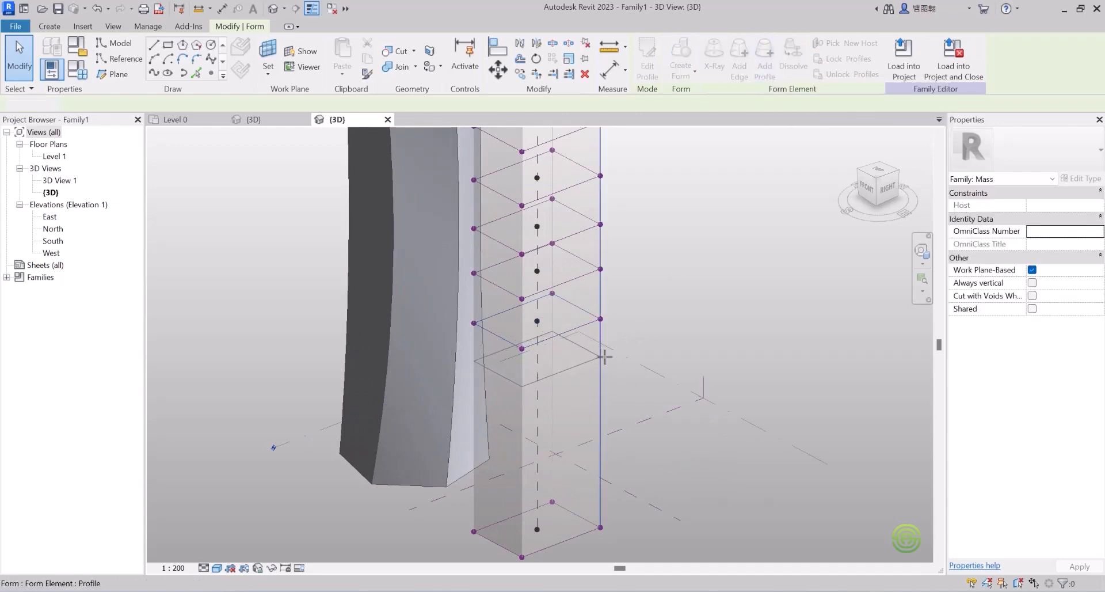
left_click(605, 357)
left_click(764, 65)
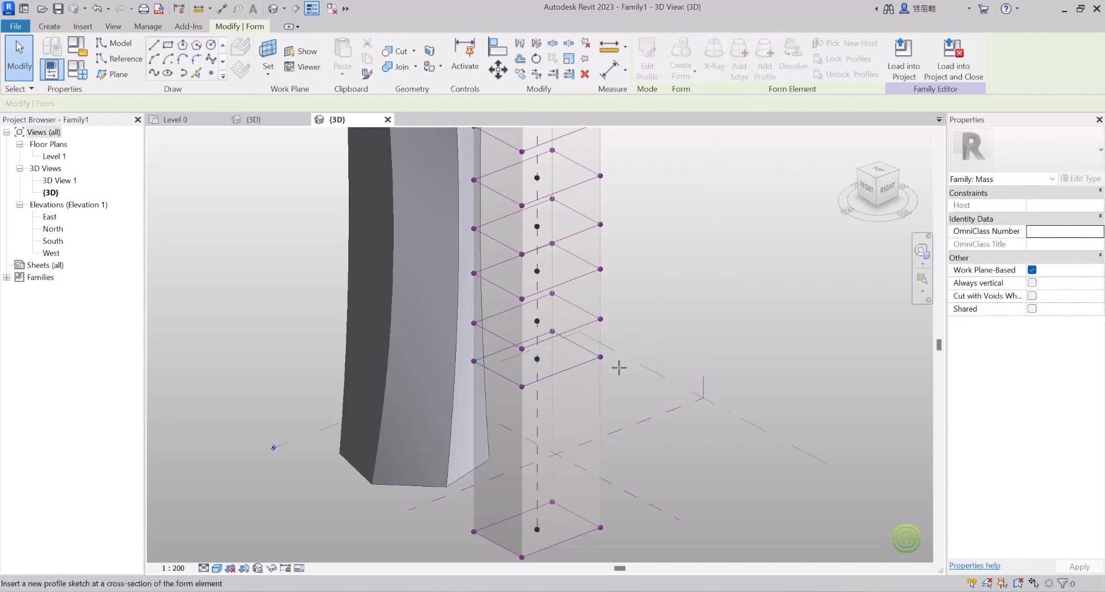
left_click(599, 399)
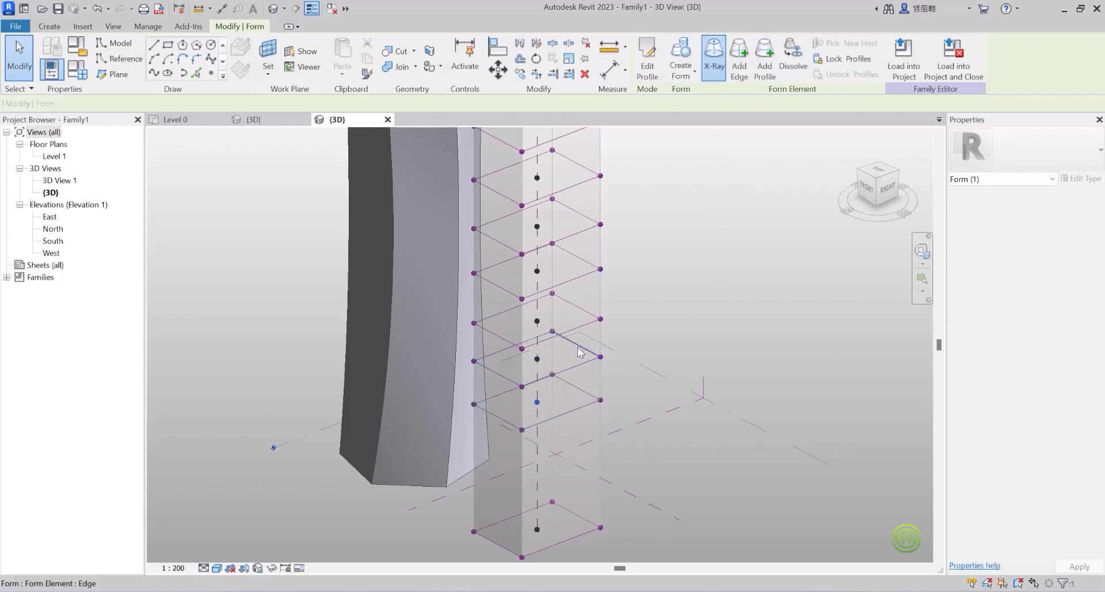
scroll(578, 346, "down", 3)
scroll(592, 466, "up", 4)
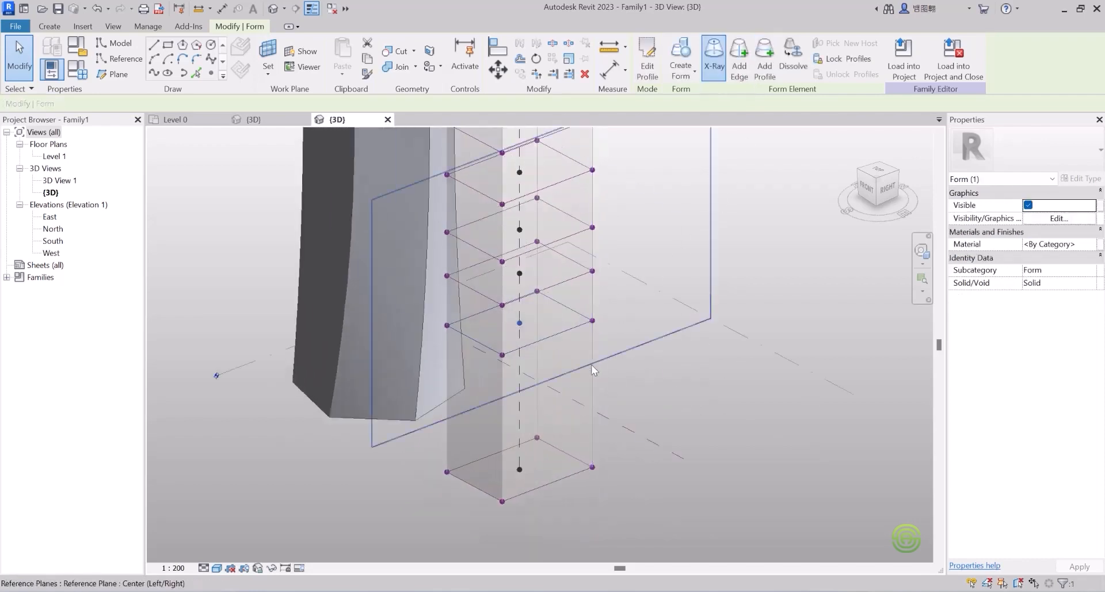
left_click(764, 64)
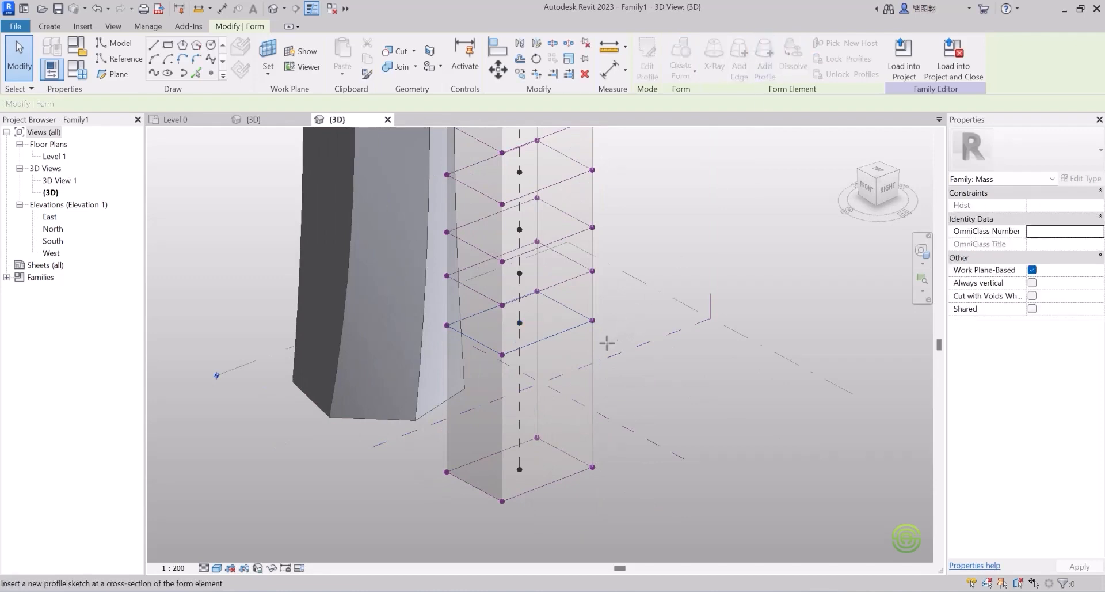
left_click(594, 378)
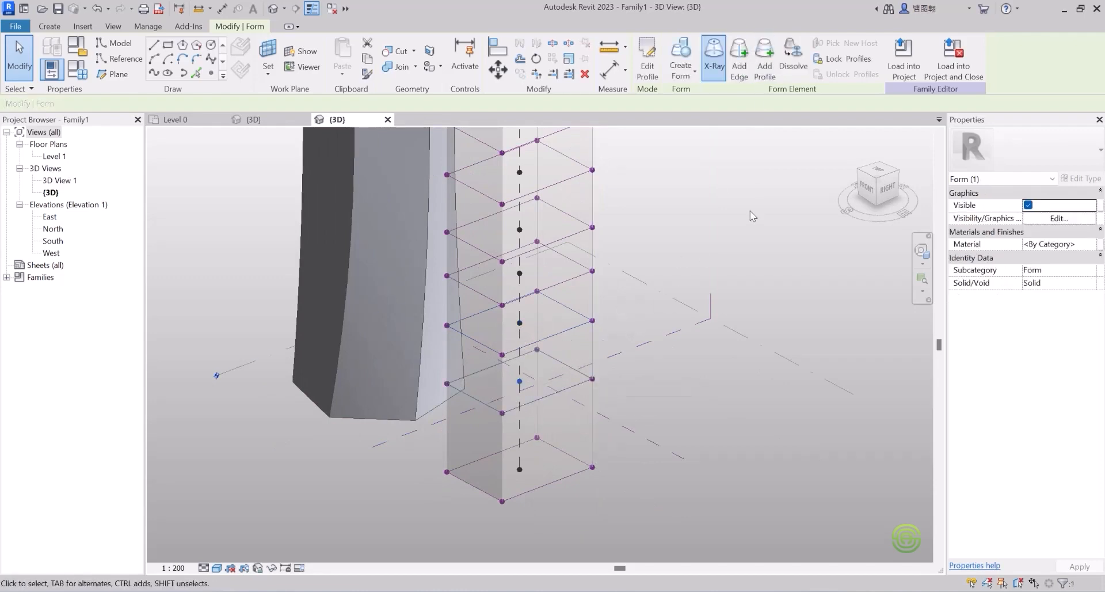
scroll(635, 364, "down", 3)
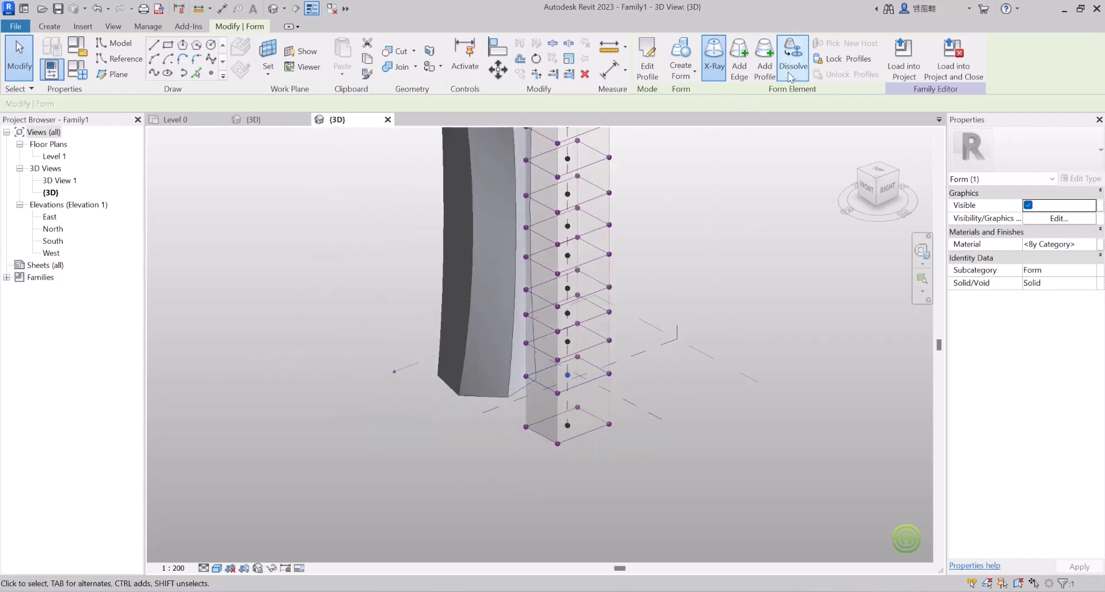
scroll(580, 400, "down", 2)
scroll(577, 366, "up", 2)
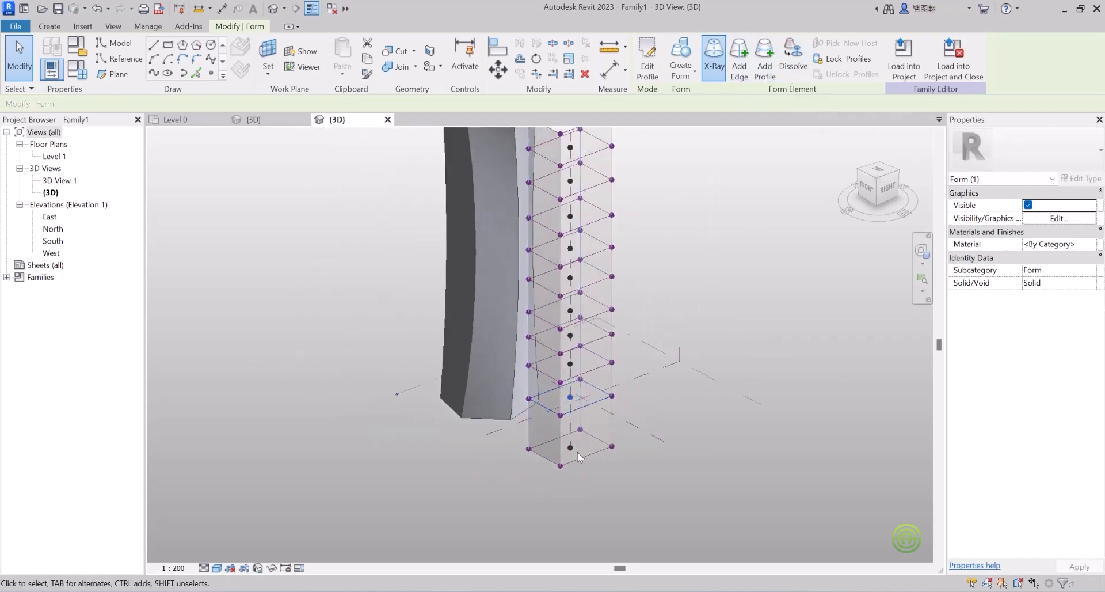
scroll(577, 450, "down", 2)
Step: Pull a top corner vertex and a mid-height vertex of the tower outward
scroll(574, 312, "up", 2)
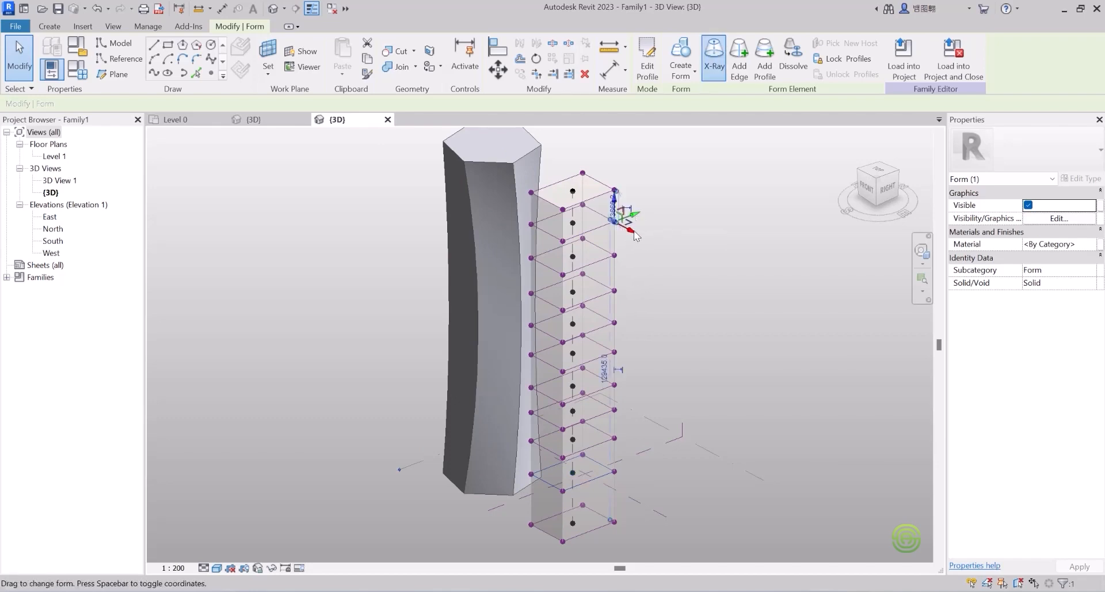
left_click_drag(636, 215, 659, 208)
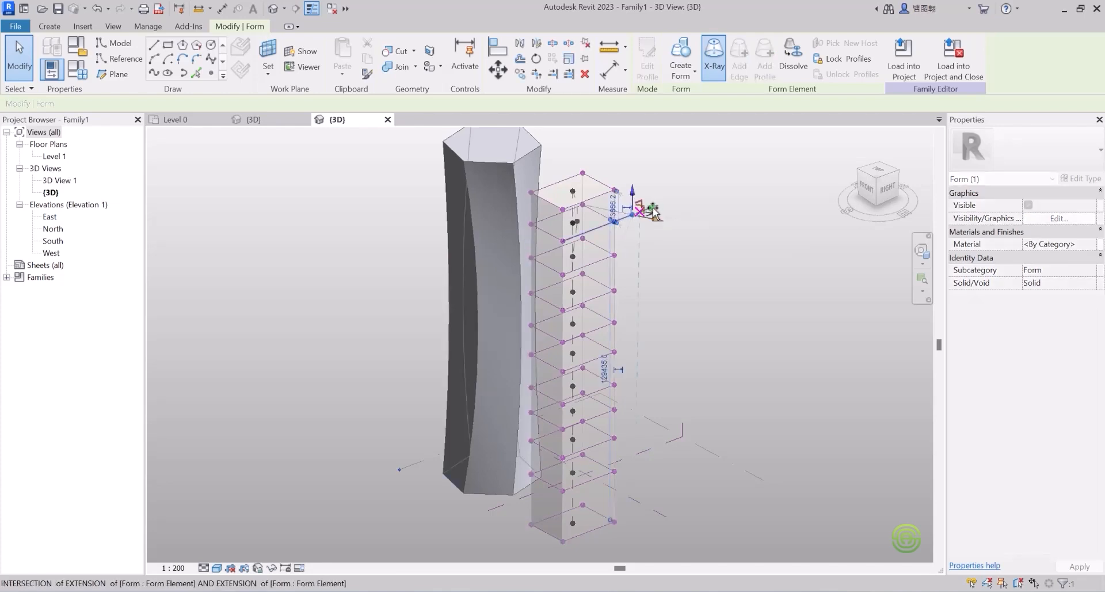
left_click_drag(654, 211, 637, 210)
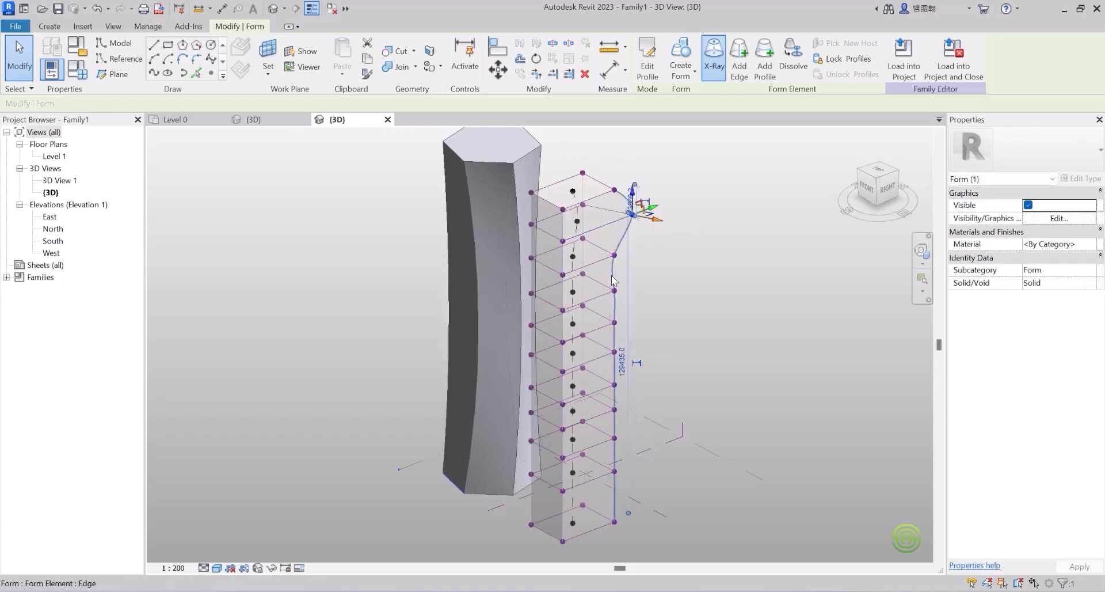
scroll(614, 299, "up", 2)
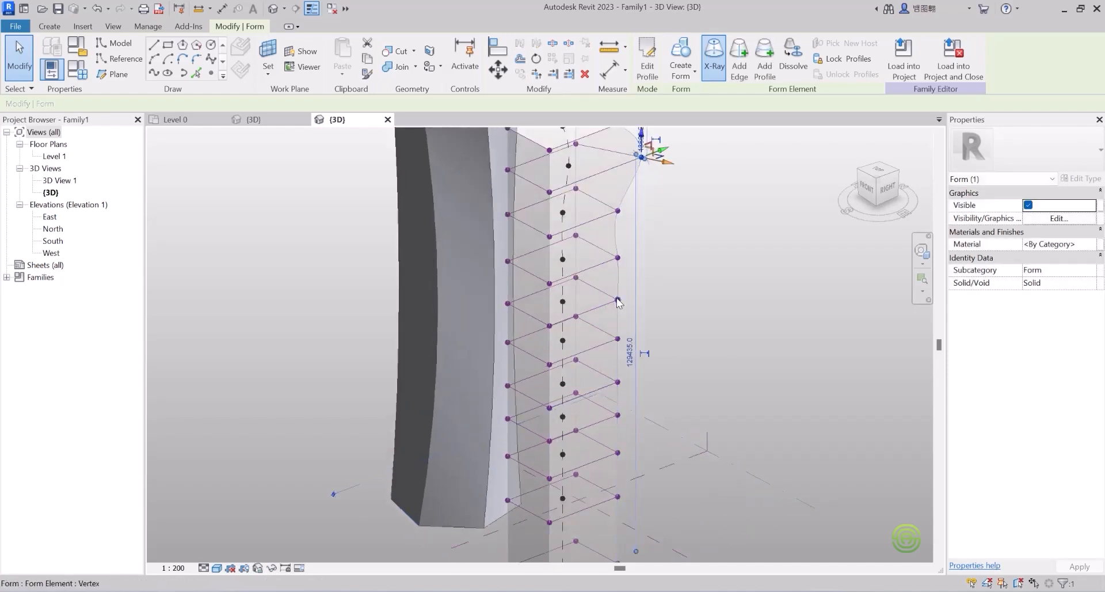
left_click(617, 300)
left_click_drag(639, 295, 660, 288)
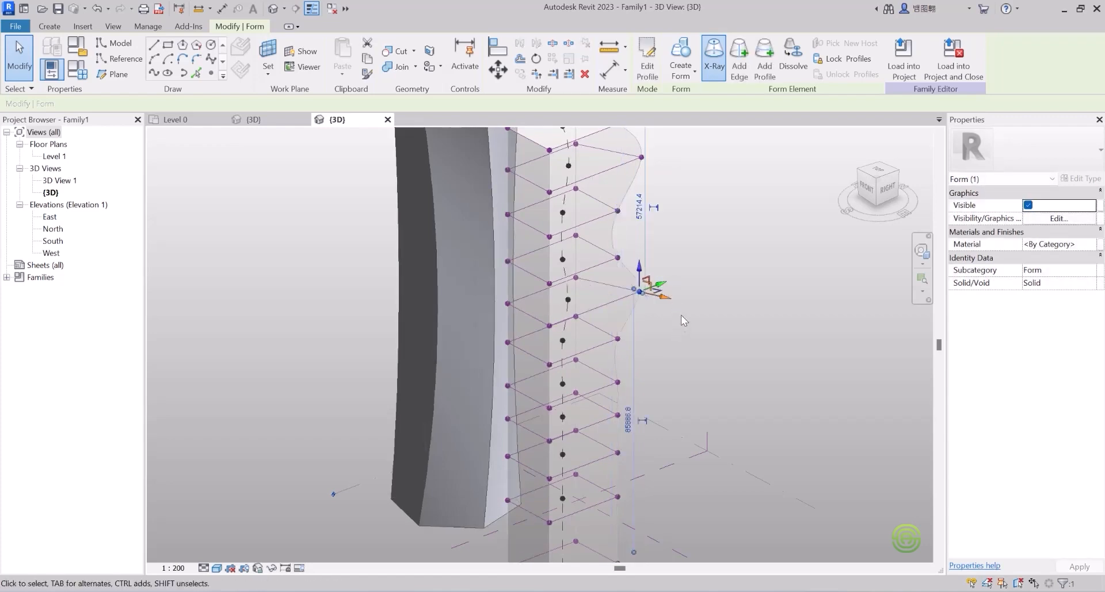
scroll(590, 271, "down", 2)
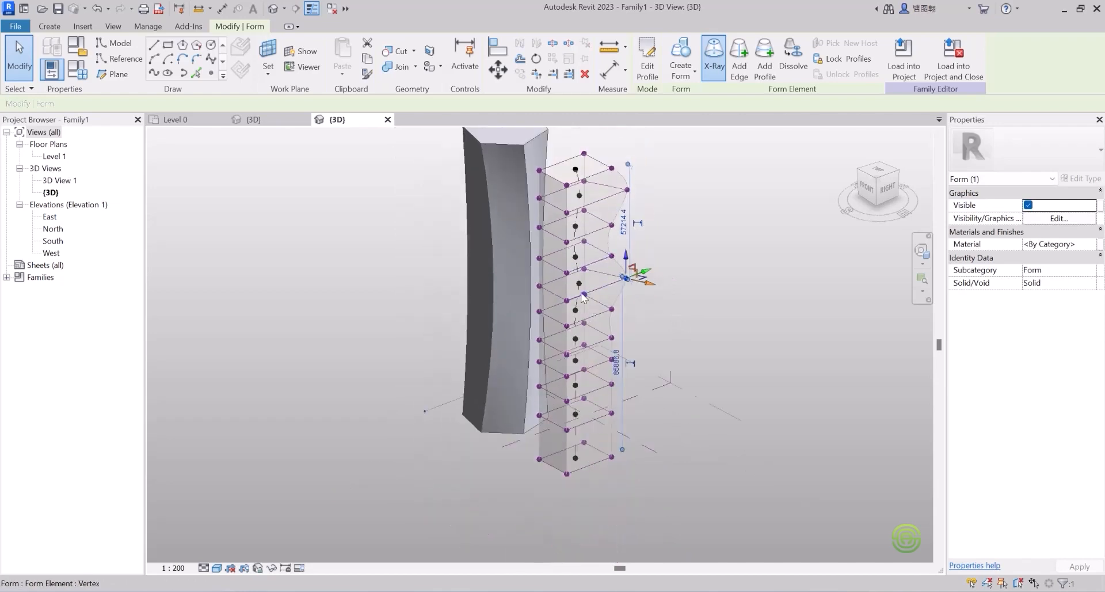
Step: From another angle, pull the tower's left vertical edge outward
middle_click_drag(585, 297, 855, 321, "shift")
left_click(550, 232)
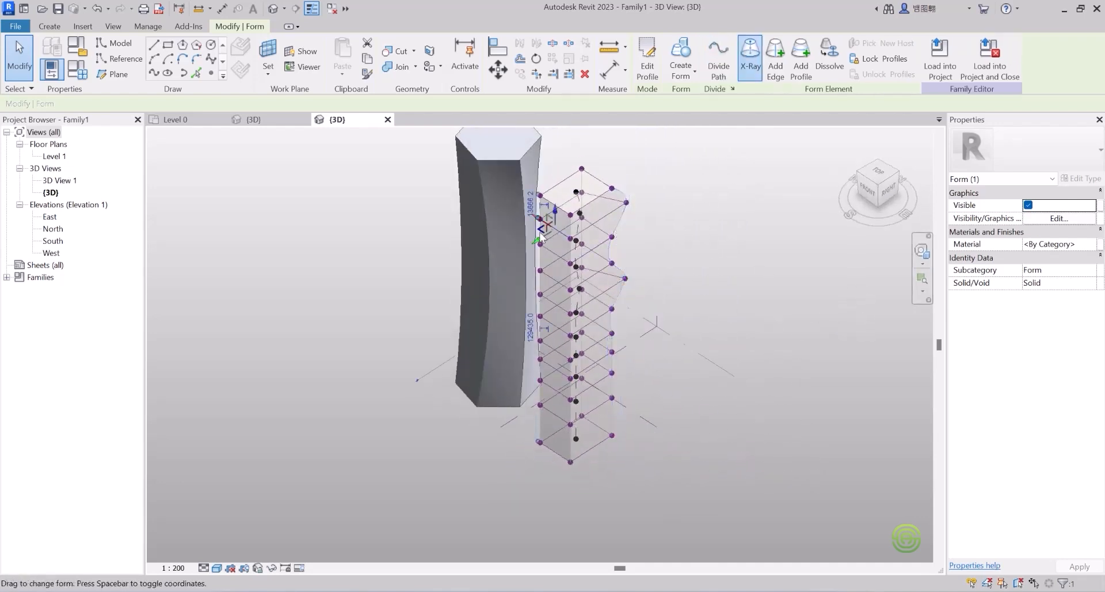
left_click_drag(539, 243, 524, 246)
middle_click_drag(598, 278, 724, 338, "shift")
Step: Pull a side edge and a near-top vertex sideways to start the wave
scroll(612, 294, "up", 2)
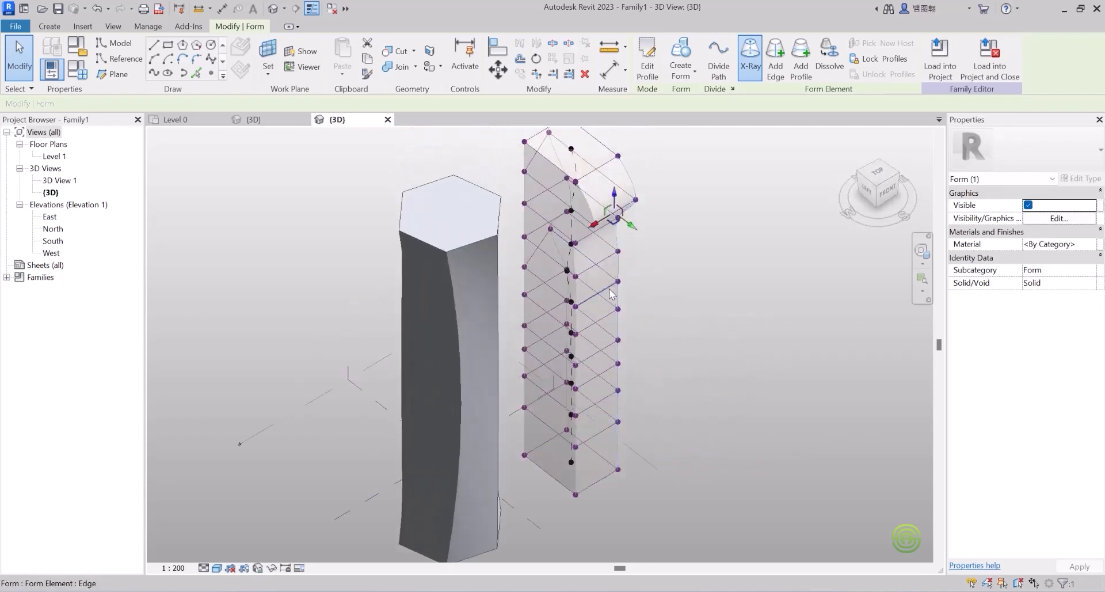
left_click(610, 291)
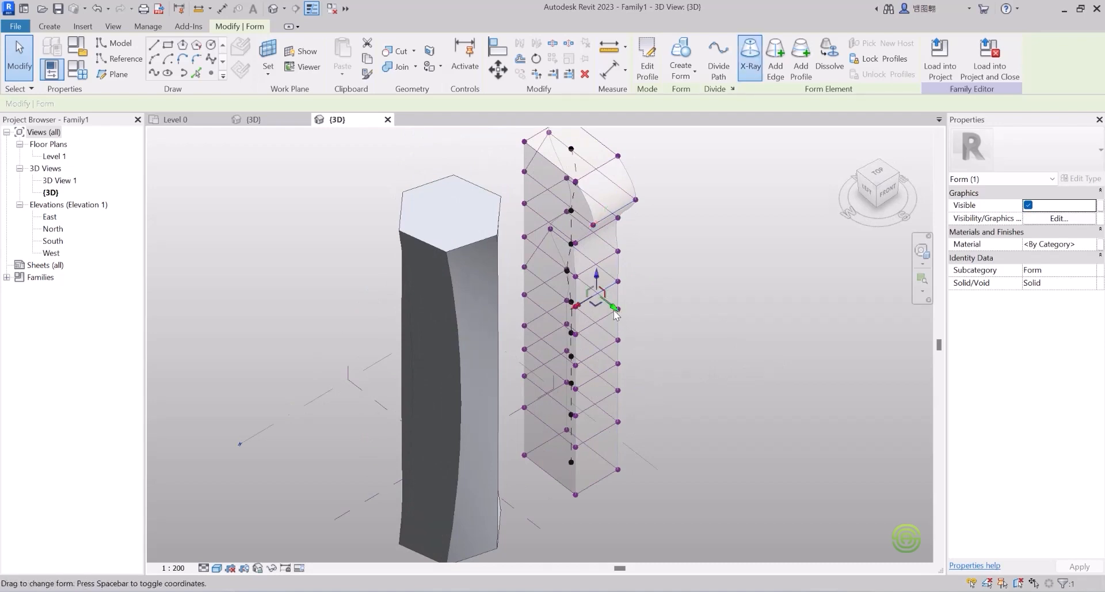
mouse_move(614, 314)
left_mouse_down()
mouse_move(631, 331)
mouse_move(626, 316)
left_mouse_up()
middle_click_drag(627, 317, 559, 177, "shift")
left_click(599, 210)
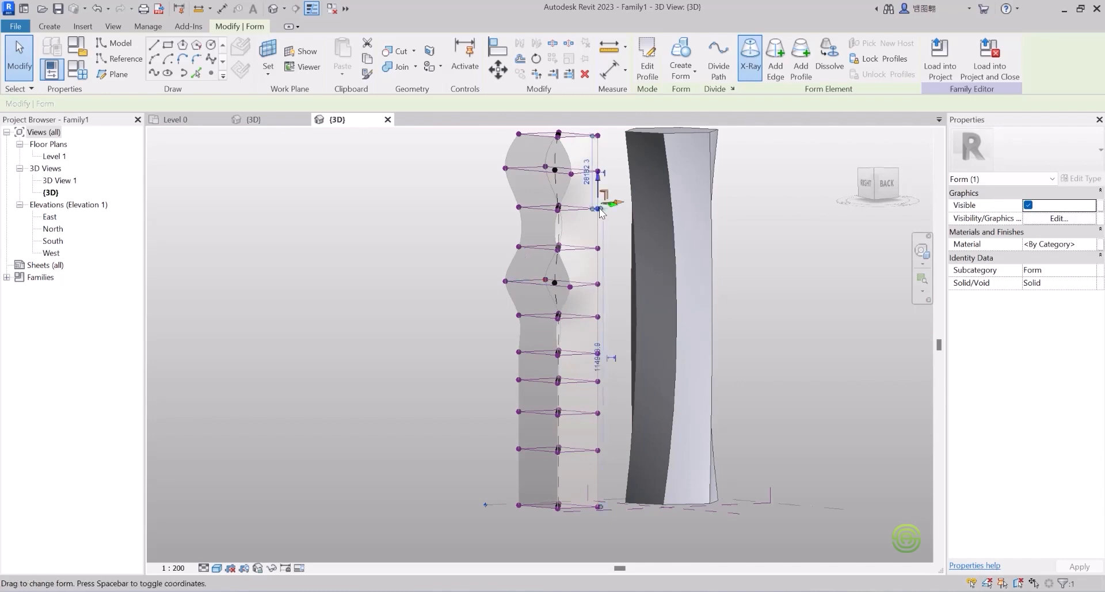
middle_click_drag(604, 288, 682, 399, "shift")
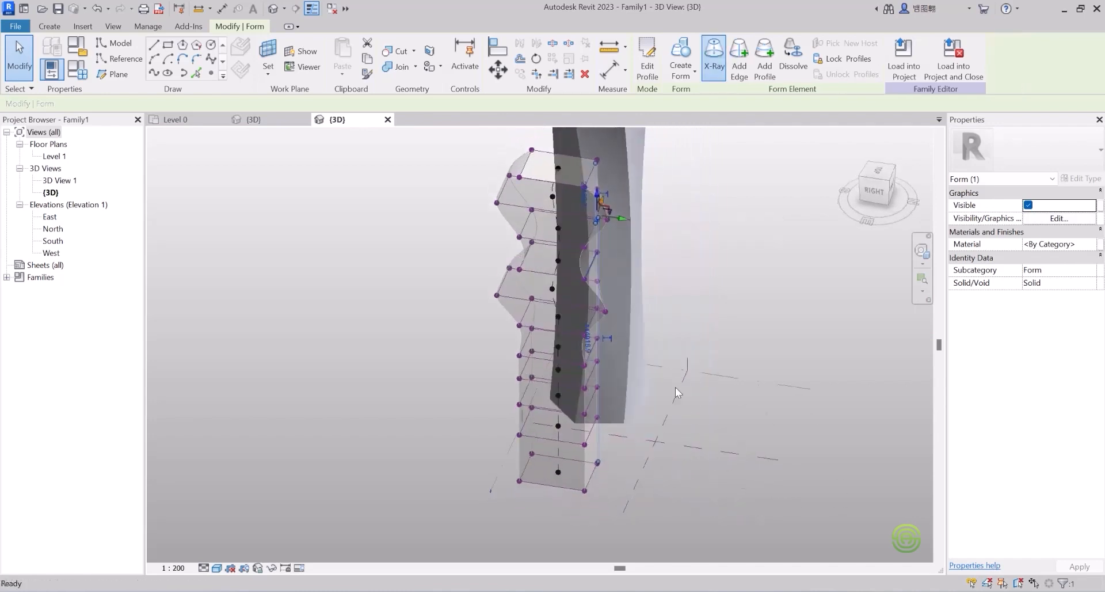
left_click_drag(625, 221, 647, 223)
mouse_move(568, 296)
middle_mouse_down("shift")
mouse_move(510, 180)
mouse_move(585, 296)
middle_mouse_up("shift")
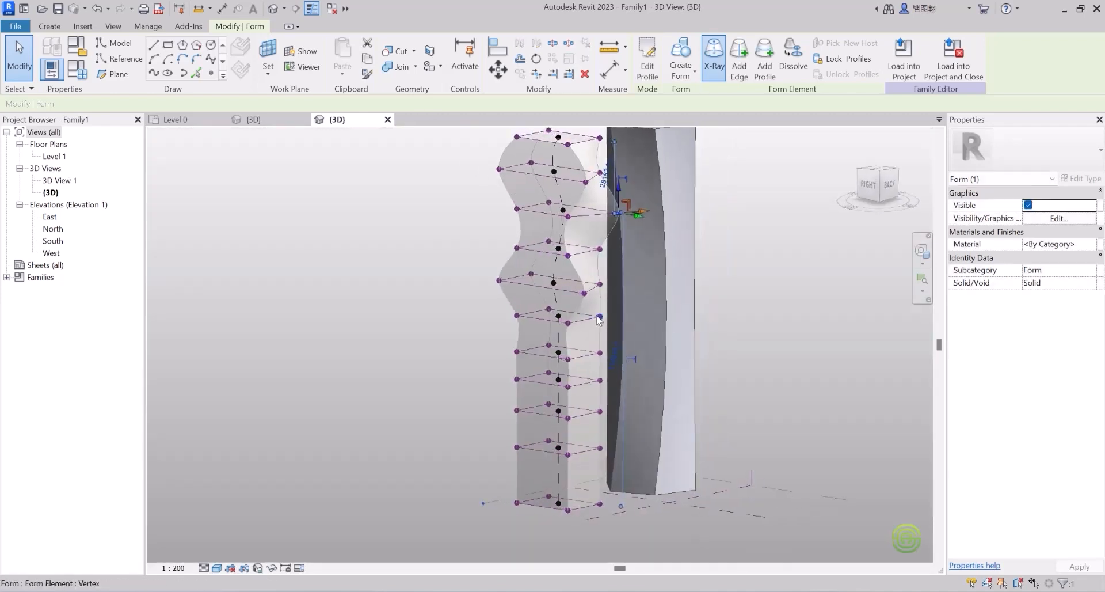
Step: Pull another side vertex outward and push a profile edge inward to carve a dip
left_click(600, 316)
left_click_drag(619, 320, 644, 327)
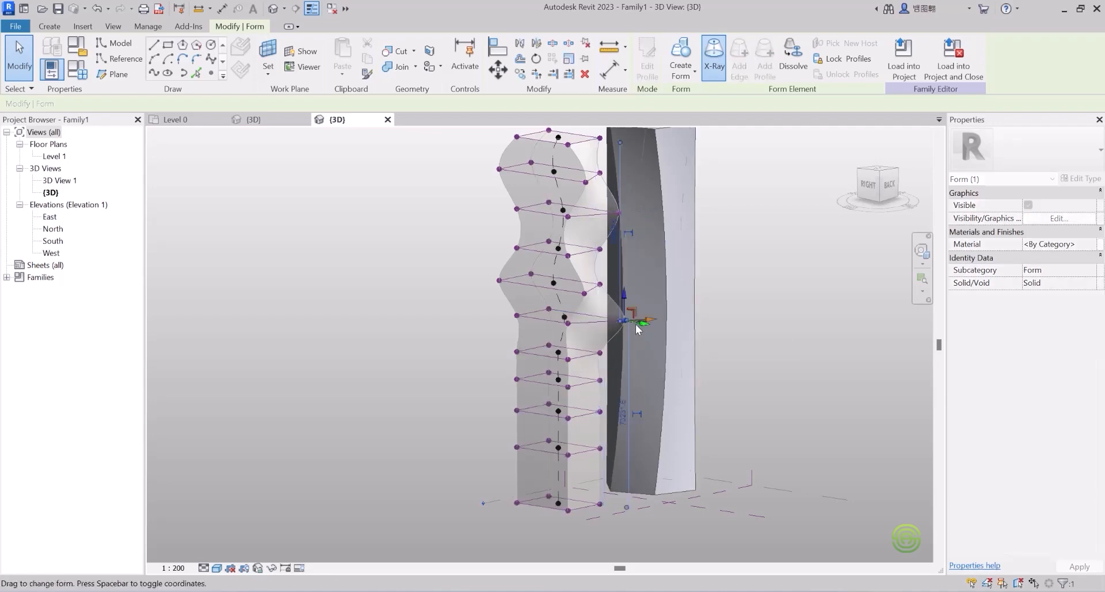
middle_click_drag(588, 328, 661, 333, "shift")
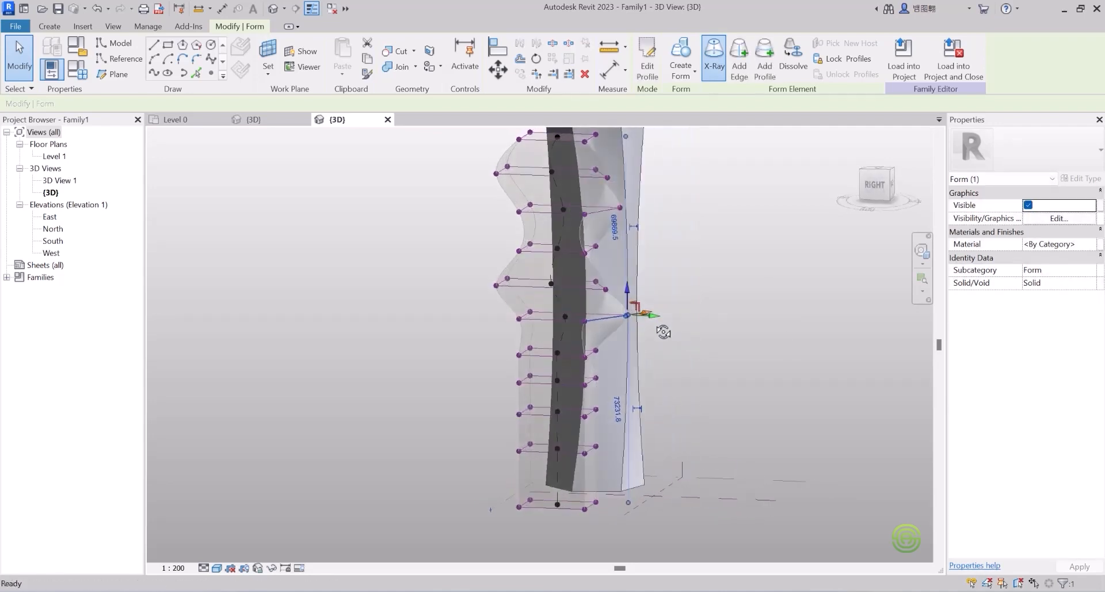
left_click_drag(653, 319, 629, 308)
mouse_move(629, 308)
middle_mouse_down("shift")
mouse_move(449, 227)
mouse_move(361, 261)
mouse_move(490, 365)
mouse_move(696, 296)
mouse_move(748, 229)
mouse_move(485, 205)
mouse_move(519, 309)
mouse_move(514, 375)
middle_mouse_up("shift")
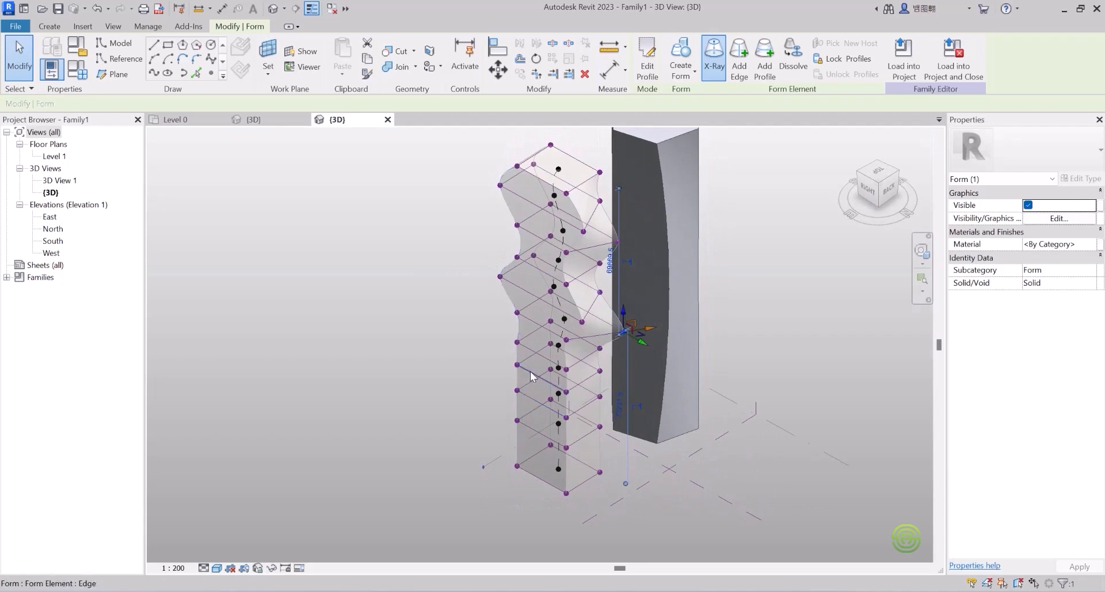
left_click(529, 371)
left_click_drag(522, 391, 512, 397)
left_click(471, 352)
middle_click_drag(551, 370, 467, 321, "shift")
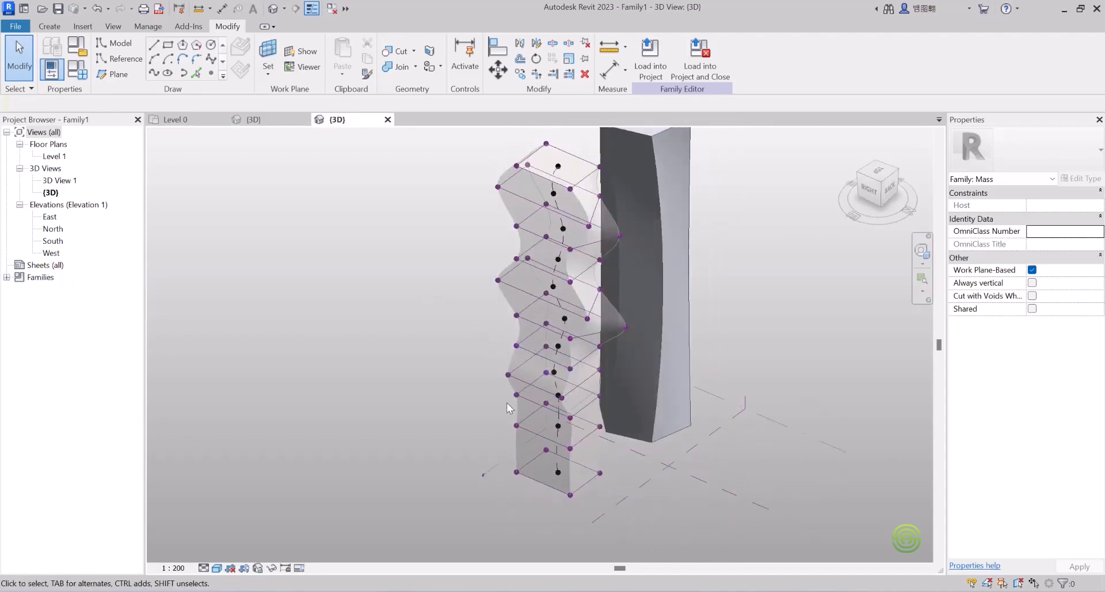
Step: Switch X-Ray off for the wavy tower and orbit around both towers to inspect them
left_click(531, 255)
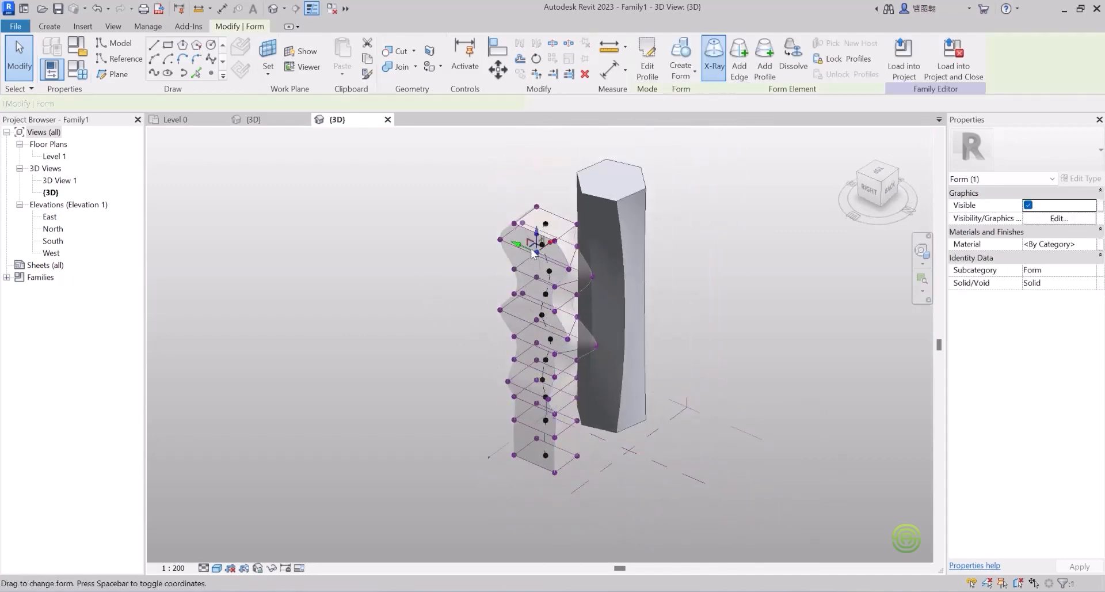
left_click(718, 55)
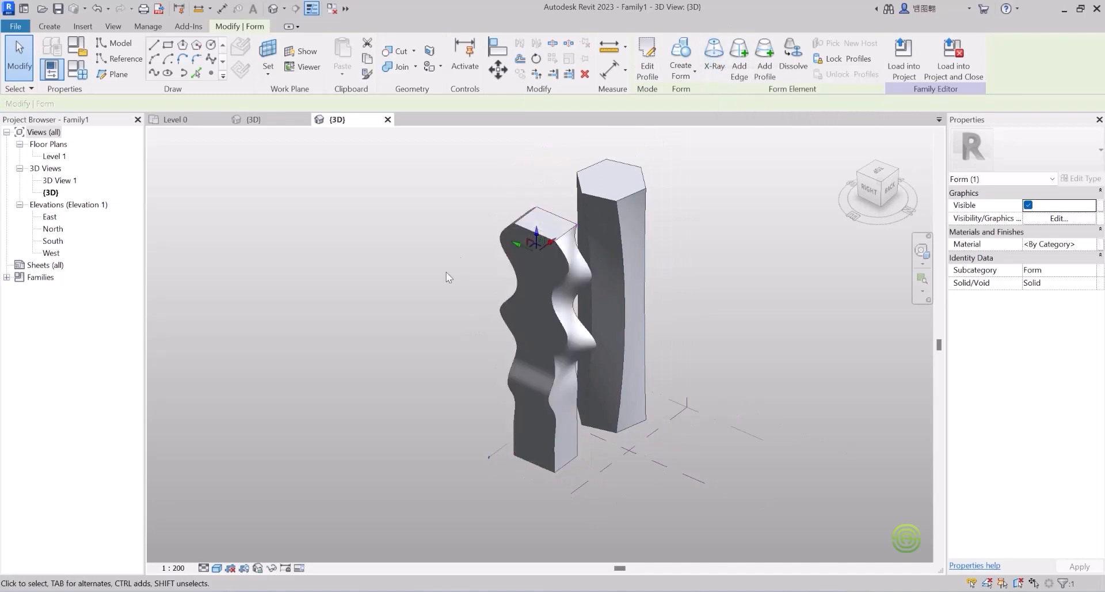
left_click(440, 278)
mouse_move(537, 312)
middle_mouse_down("shift")
mouse_move(439, 165)
mouse_move(358, 202)
mouse_move(459, 259)
mouse_move(543, 332)
middle_mouse_up("shift")
scroll(543, 332, "up", 4)
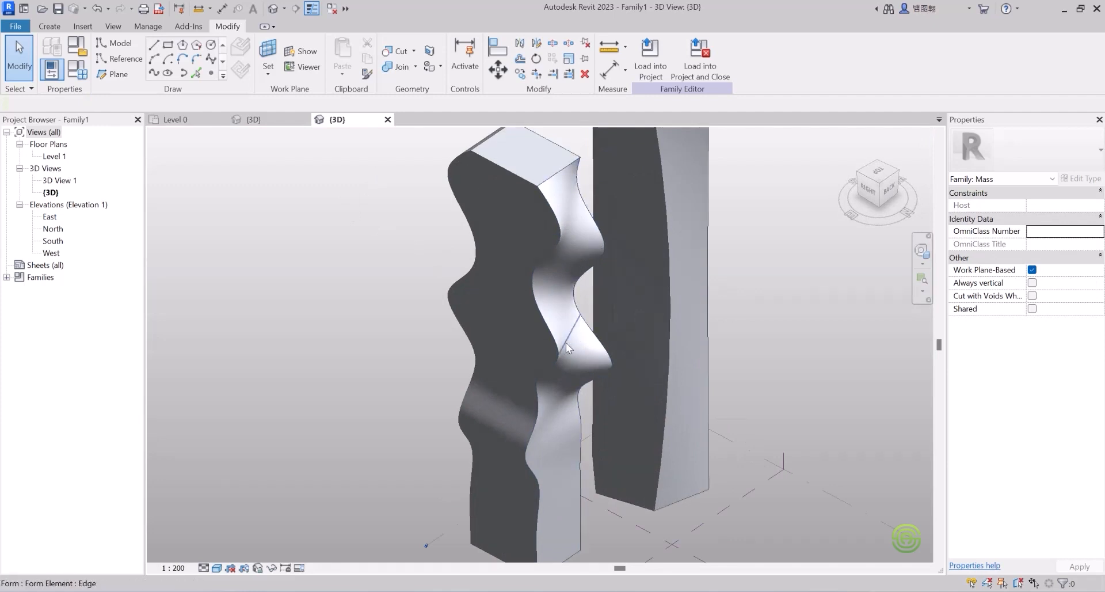
mouse_move(543, 339)
middle_mouse_down("shift")
mouse_move(802, 202)
mouse_move(556, 278)
mouse_move(567, 257)
mouse_move(520, 277)
middle_mouse_up("shift")
scroll(533, 292, "down", 2)
scroll(533, 312, "down", 3)
mouse_move(533, 312)
middle_mouse_down("shift")
mouse_move(589, 284)
mouse_move(681, 301)
mouse_move(537, 369)
mouse_move(346, 377)
mouse_move(364, 360)
middle_mouse_up("shift")
middle_click_drag(556, 265, 488, 307, "shift")
scroll(494, 317, "down", 2)
scroll(533, 345, "up", 2)
scroll(485, 360, "down", 2)
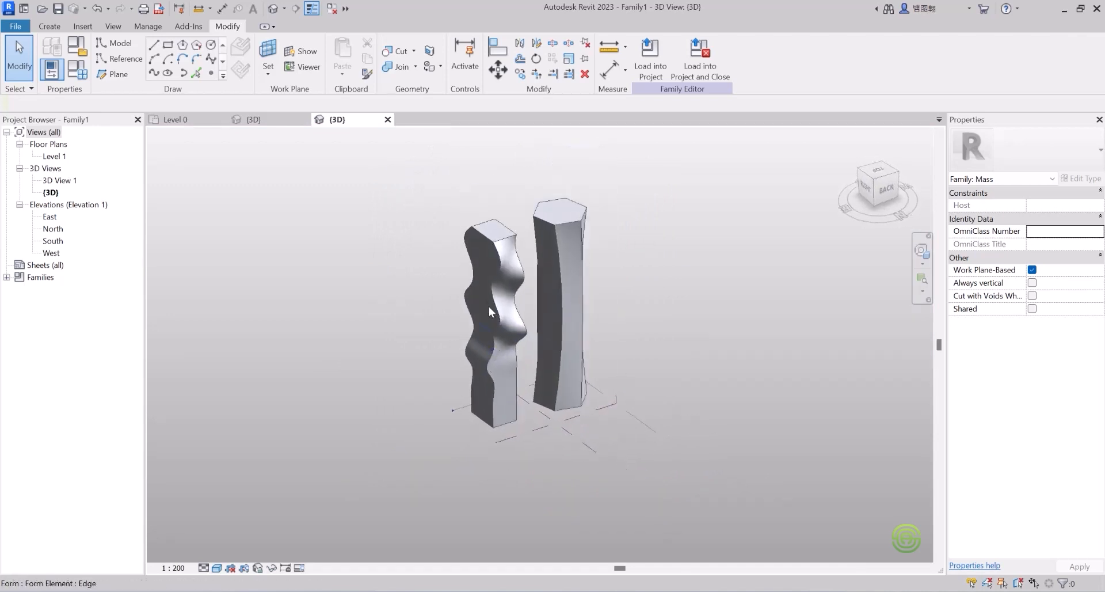
scroll(489, 306, "up", 2)
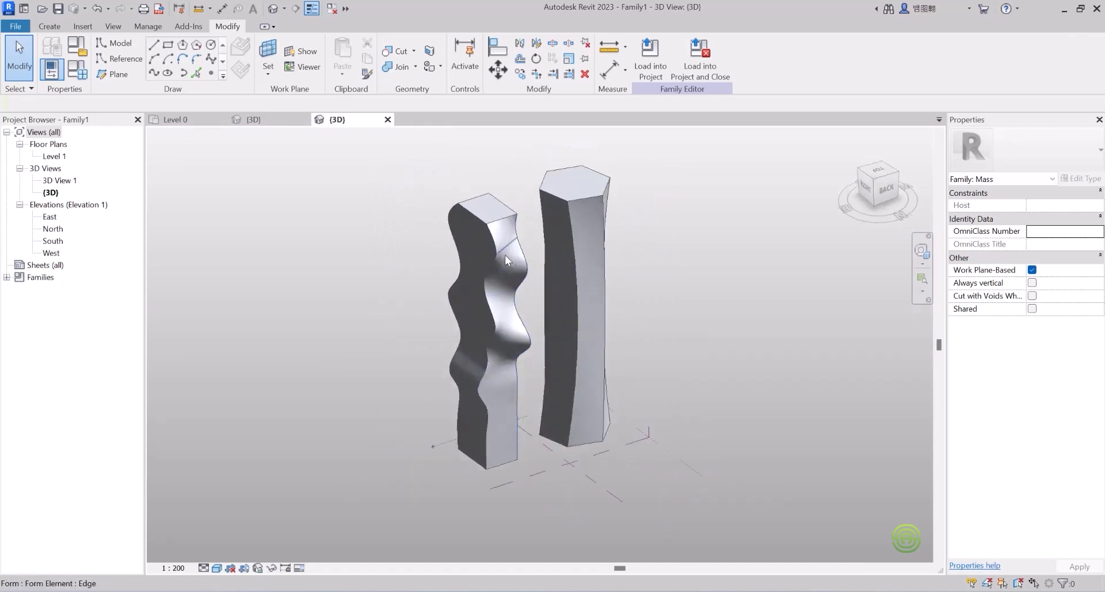